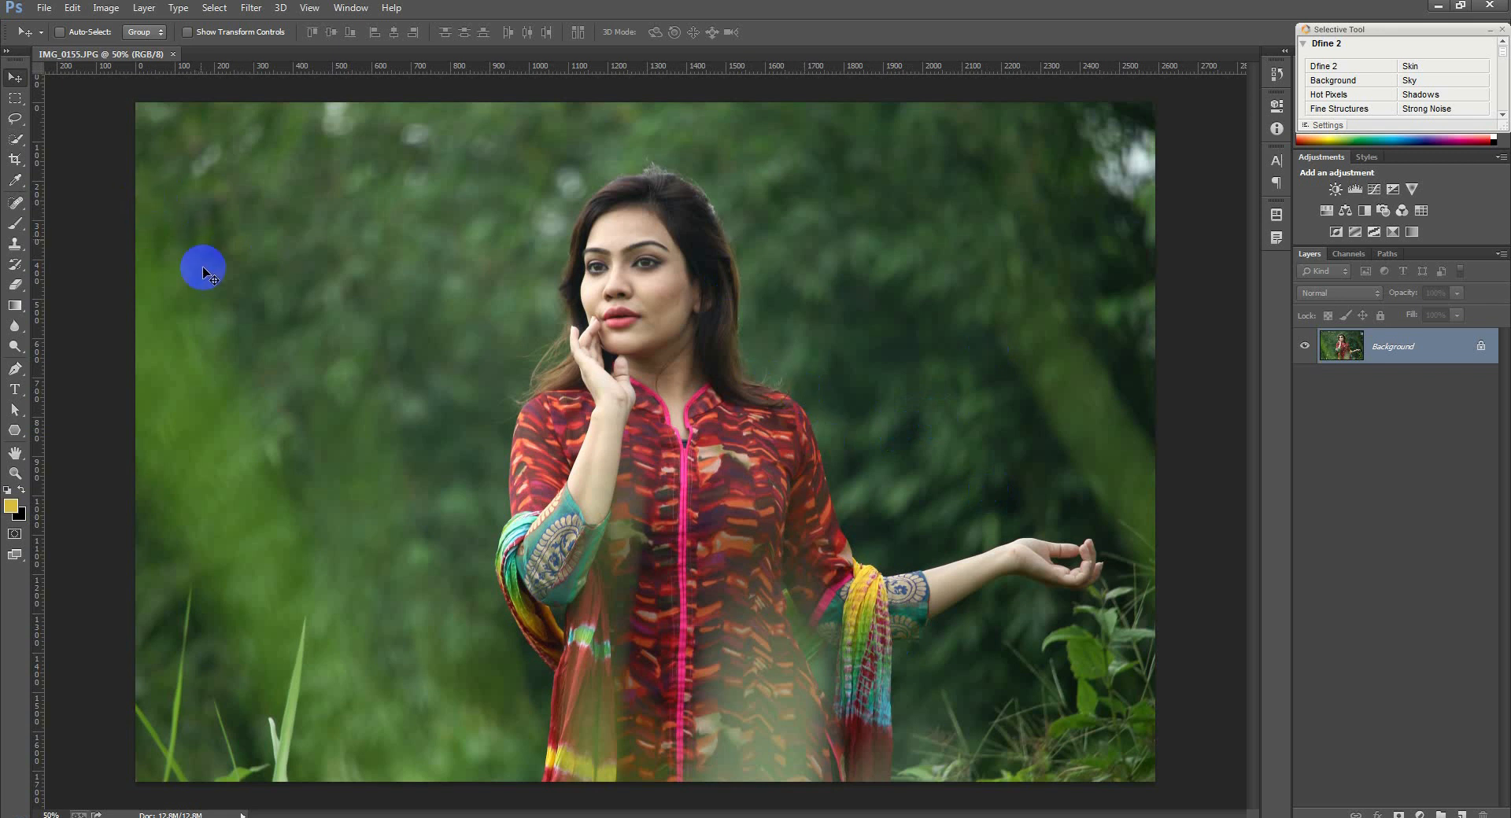
Remove the tall grass blades beside the lower-left cluster by patching them with blurred green background using the Patch tool.
{"action": "left_click", "coordinate": [16, 204]}
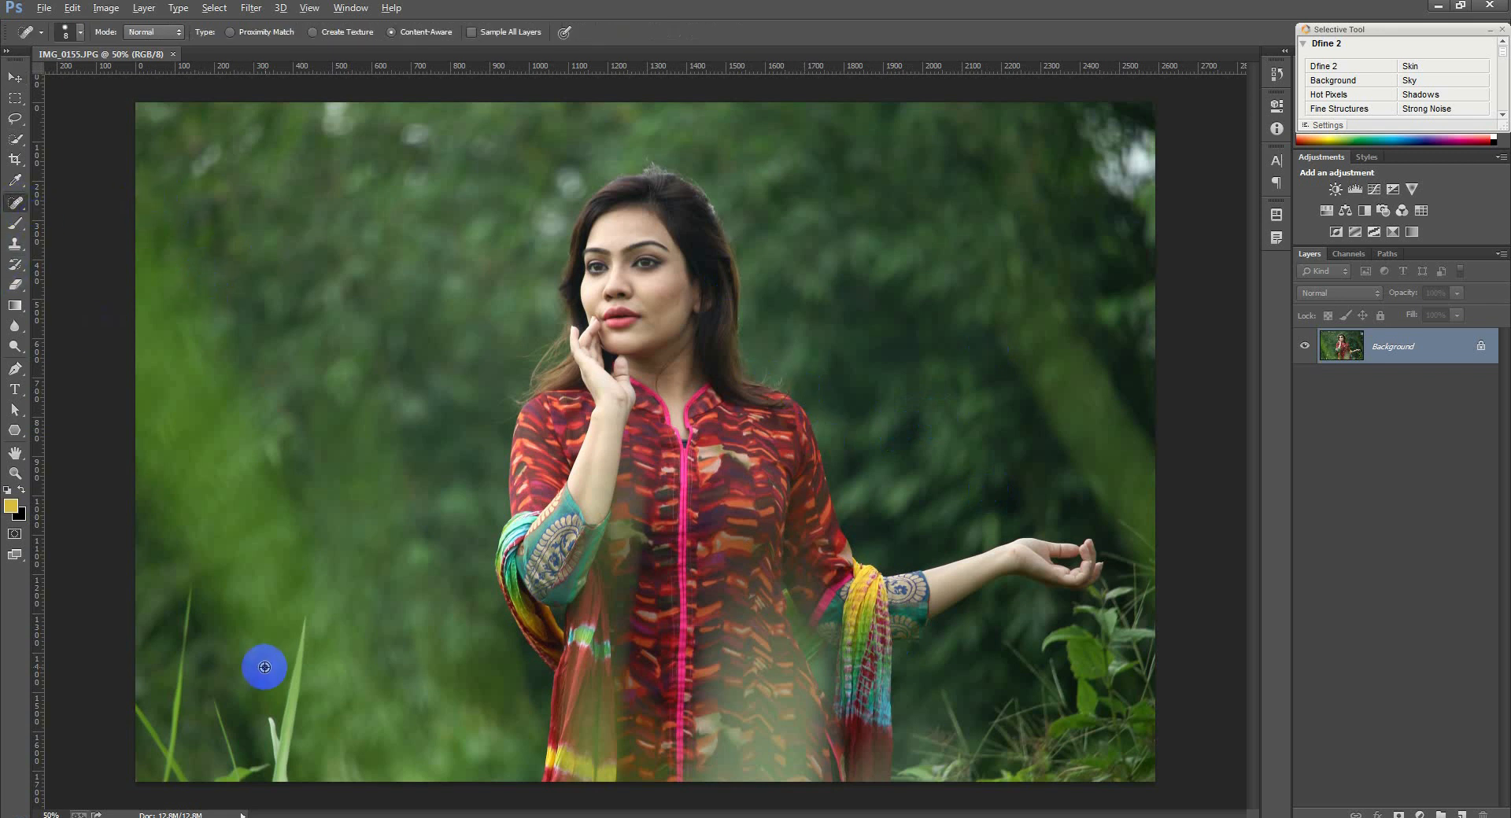
{"action": "scroll", "coordinate": [259, 664], "scroll_direction": "up", "scroll_amount": 3}
{"action": "left_click_drag", "start_coordinate": [285, 647], "coordinate": [432, 446]}
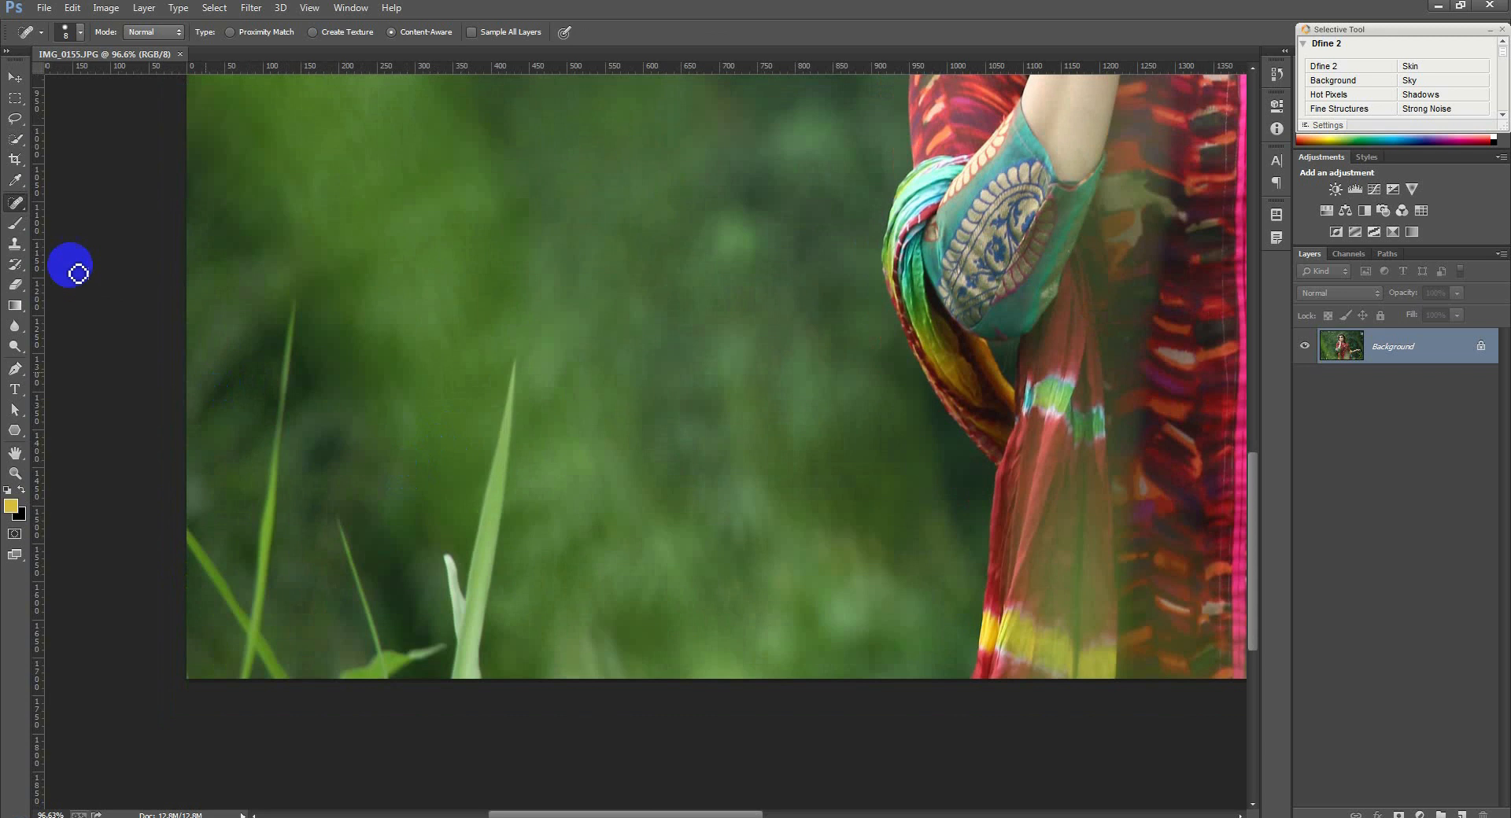
{"action": "right_click", "coordinate": [15, 203]}
{"action": "left_click", "coordinate": [82, 229]}
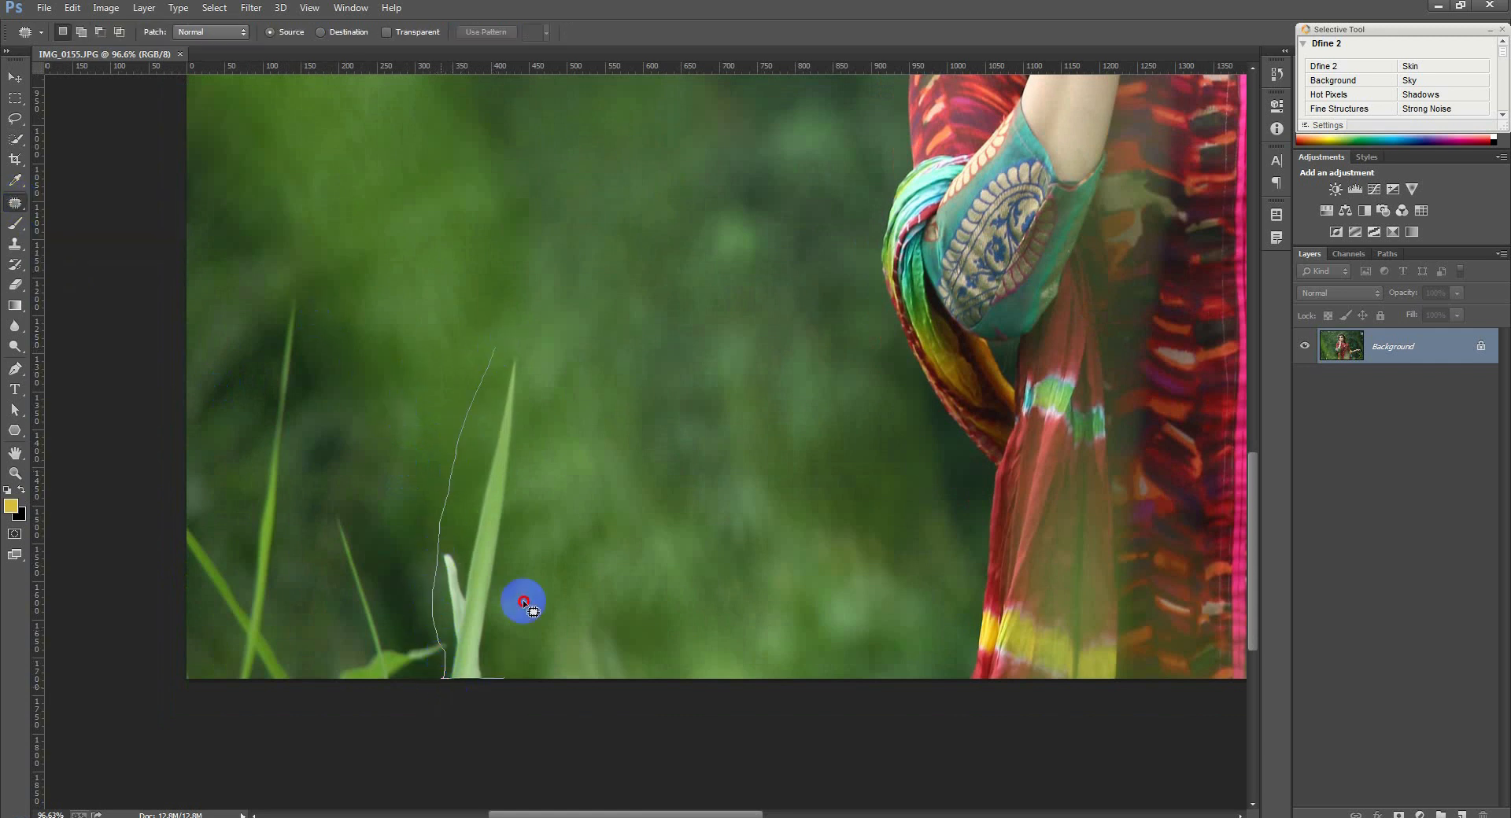
{"action": "left_click_drag", "start_coordinate": [527, 346], "coordinate": [517, 340]}
{"action": "mouse_move", "coordinate": [518, 417]}
{"action": "left_mouse_down"}
{"action": "mouse_move", "coordinate": [649, 413]}
{"action": "mouse_move", "coordinate": [663, 293]}
{"action": "left_mouse_up"}
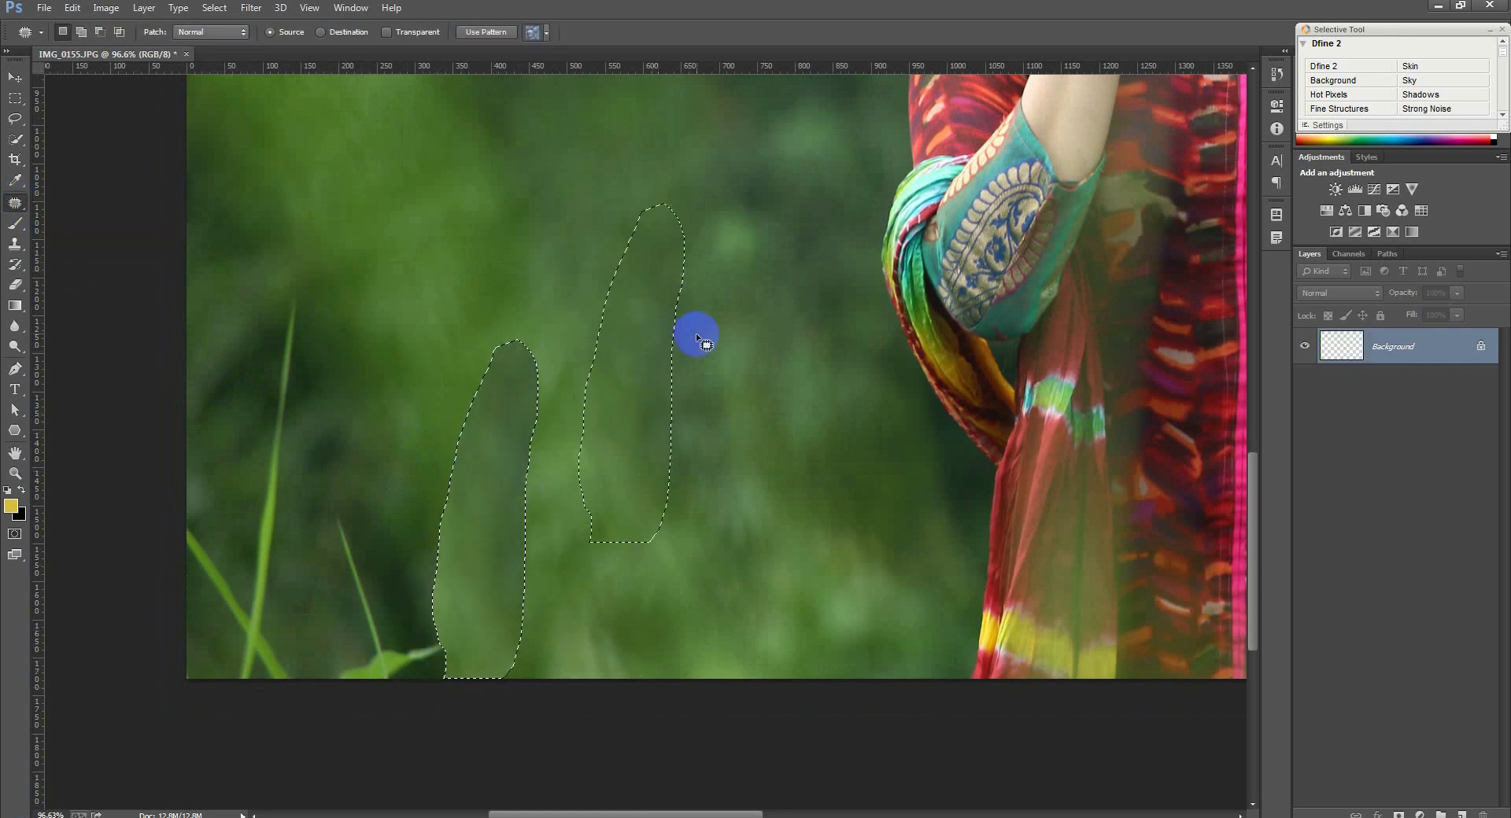
{"action": "left_click", "coordinate": [696, 335]}
Patch the remaining grass blades and leaf remnants in the photo's lower-left corner with clean blurred background.
{"action": "mouse_move", "coordinate": [455, 661]}
{"action": "left_mouse_down"}
{"action": "mouse_move", "coordinate": [401, 701]}
{"action": "mouse_move", "coordinate": [322, 695]}
{"action": "left_mouse_up"}
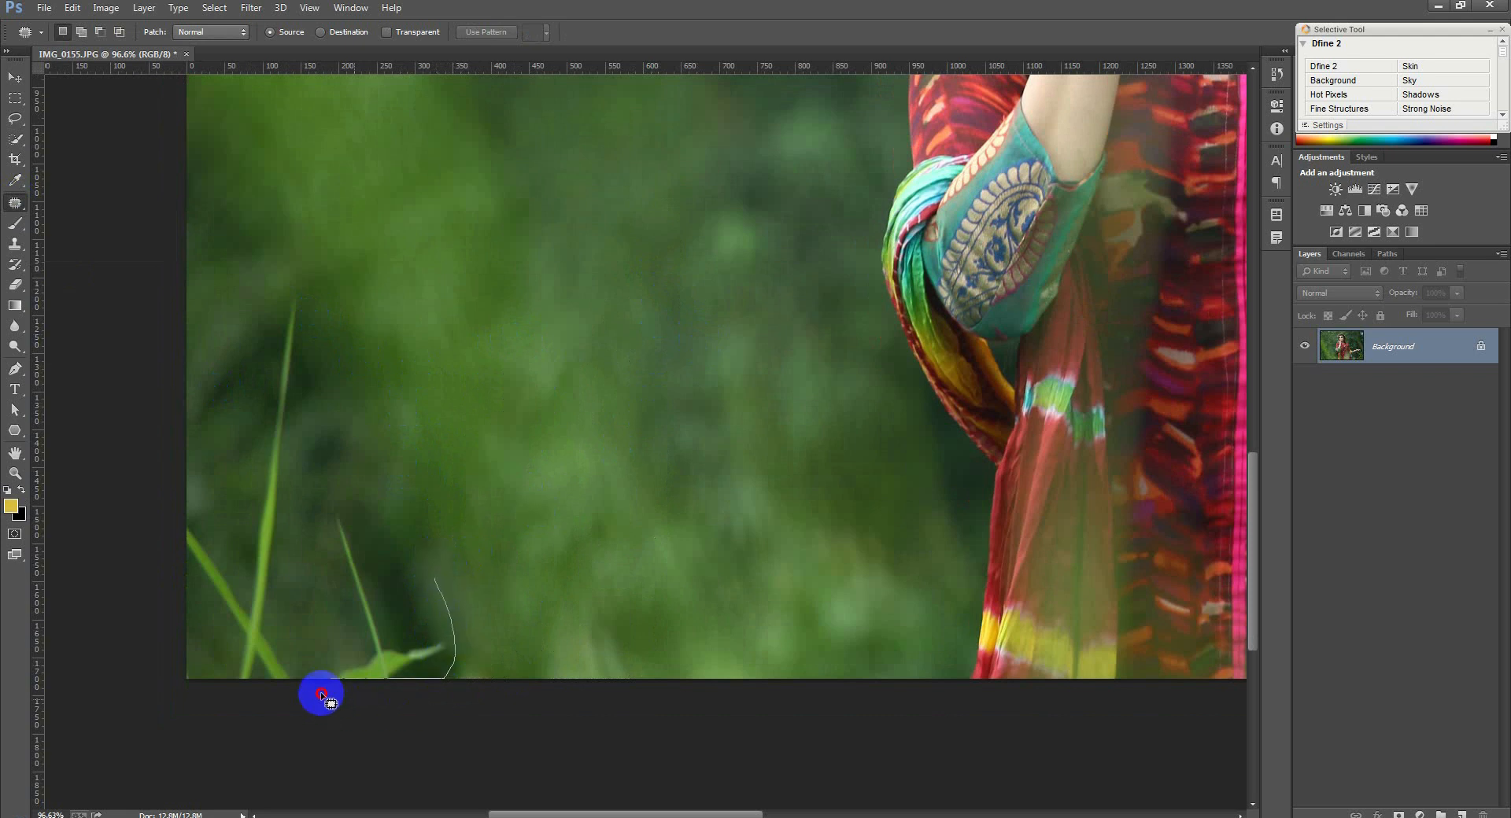
{"action": "left_click_drag", "start_coordinate": [391, 570], "coordinate": [445, 436]}
{"action": "mouse_move", "coordinate": [312, 636]}
{"action": "left_mouse_down"}
{"action": "mouse_move", "coordinate": [232, 697]}
{"action": "mouse_move", "coordinate": [186, 521]}
{"action": "left_mouse_up"}
{"action": "mouse_move", "coordinate": [267, 417]}
{"action": "left_mouse_down"}
{"action": "mouse_move", "coordinate": [294, 283]}
{"action": "mouse_move", "coordinate": [312, 384]}
{"action": "mouse_move", "coordinate": [276, 597]}
{"action": "mouse_move", "coordinate": [291, 655]}
{"action": "mouse_move", "coordinate": [480, 494]}
{"action": "left_mouse_up"}
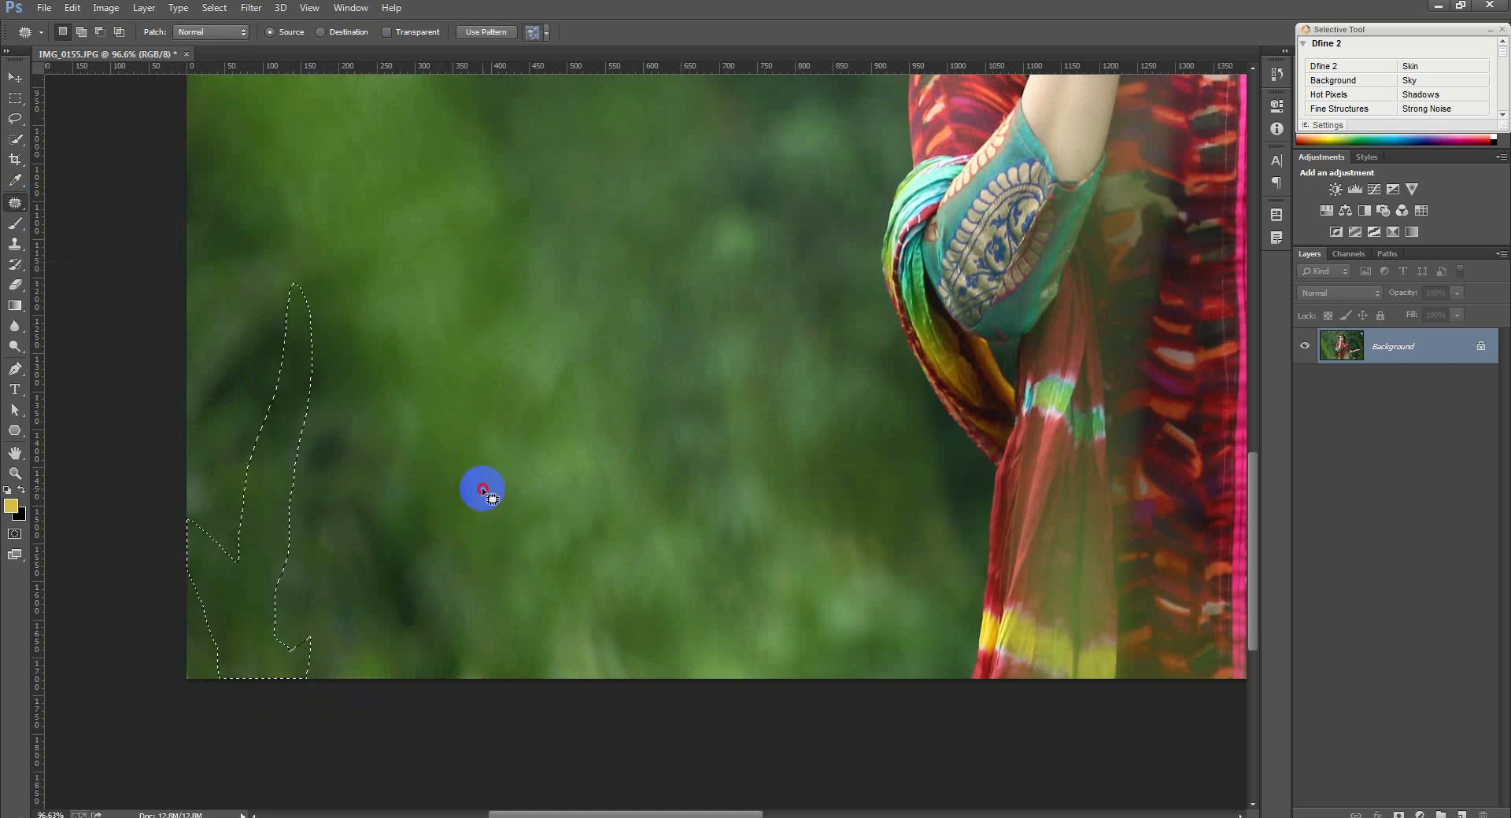
{"action": "key", "text": "ctrl+d"}
{"action": "mouse_move", "coordinate": [194, 646]}
{"action": "left_mouse_down"}
{"action": "mouse_move", "coordinate": [189, 697]}
{"action": "mouse_move", "coordinate": [150, 667]}
{"action": "mouse_move", "coordinate": [224, 643]}
{"action": "left_mouse_up"}
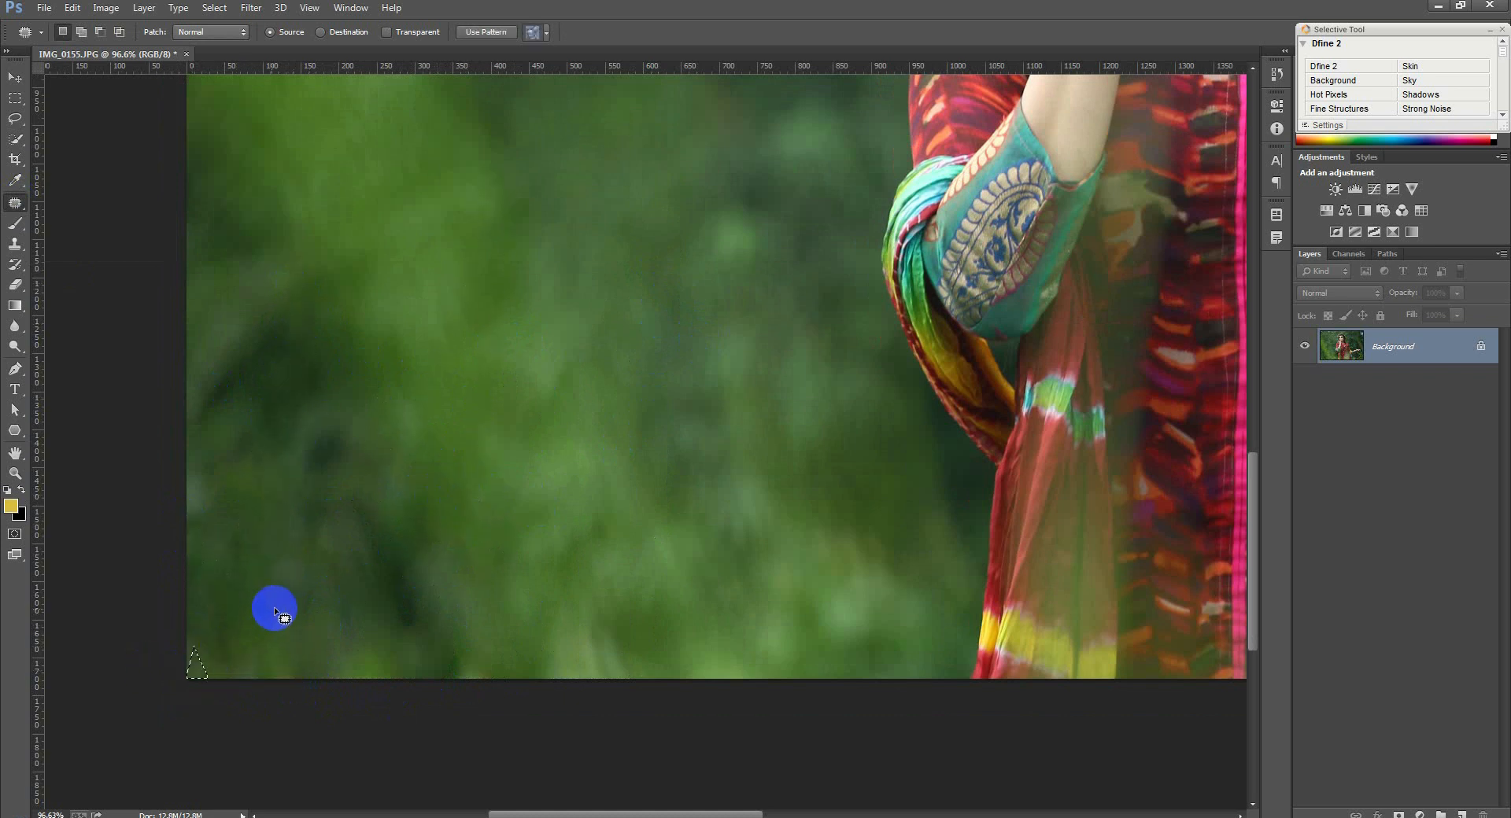
{"action": "key", "text": "ctrl+d"}
Patch the leaf and thin twigs beside the outstretched hand's fingertips with dark background.
{"action": "scroll", "coordinate": [346, 573], "scroll_direction": "down", "scroll_amount": 6}
{"action": "scroll", "coordinate": [931, 600], "scroll_direction": "up", "scroll_amount": 5}
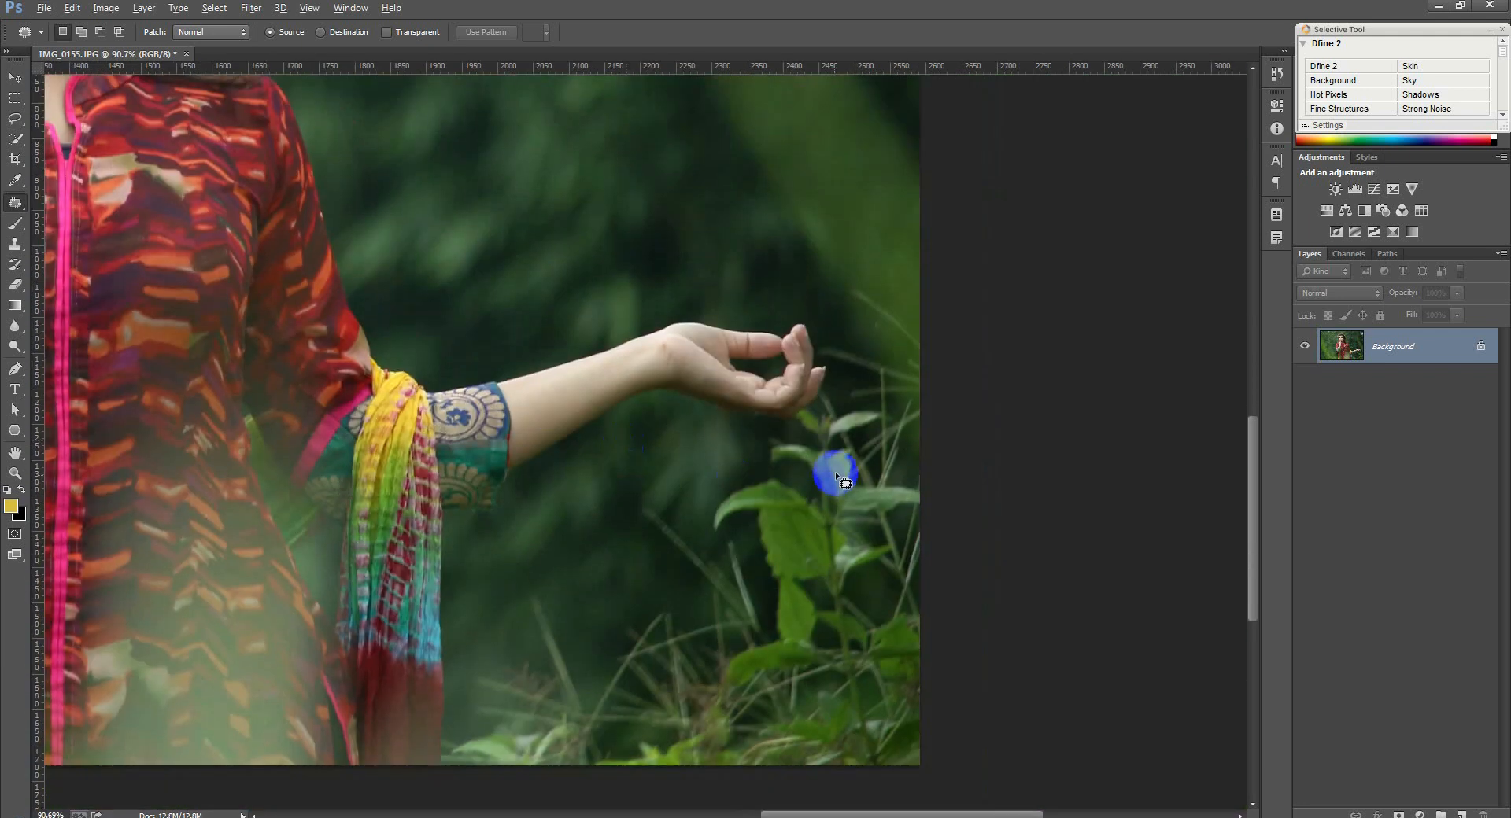
{"action": "scroll", "coordinate": [839, 478], "scroll_direction": "up", "scroll_amount": 3}
{"action": "mouse_move", "coordinate": [836, 211]}
{"action": "left_mouse_down"}
{"action": "mouse_move", "coordinate": [903, 307]}
{"action": "mouse_move", "coordinate": [917, 272]}
{"action": "mouse_move", "coordinate": [900, 141]}
{"action": "mouse_move", "coordinate": [929, 277]}
{"action": "mouse_move", "coordinate": [823, 283]}
{"action": "mouse_move", "coordinate": [810, 305]}
{"action": "mouse_move", "coordinate": [854, 368]}
{"action": "mouse_move", "coordinate": [834, 379]}
{"action": "left_mouse_up"}
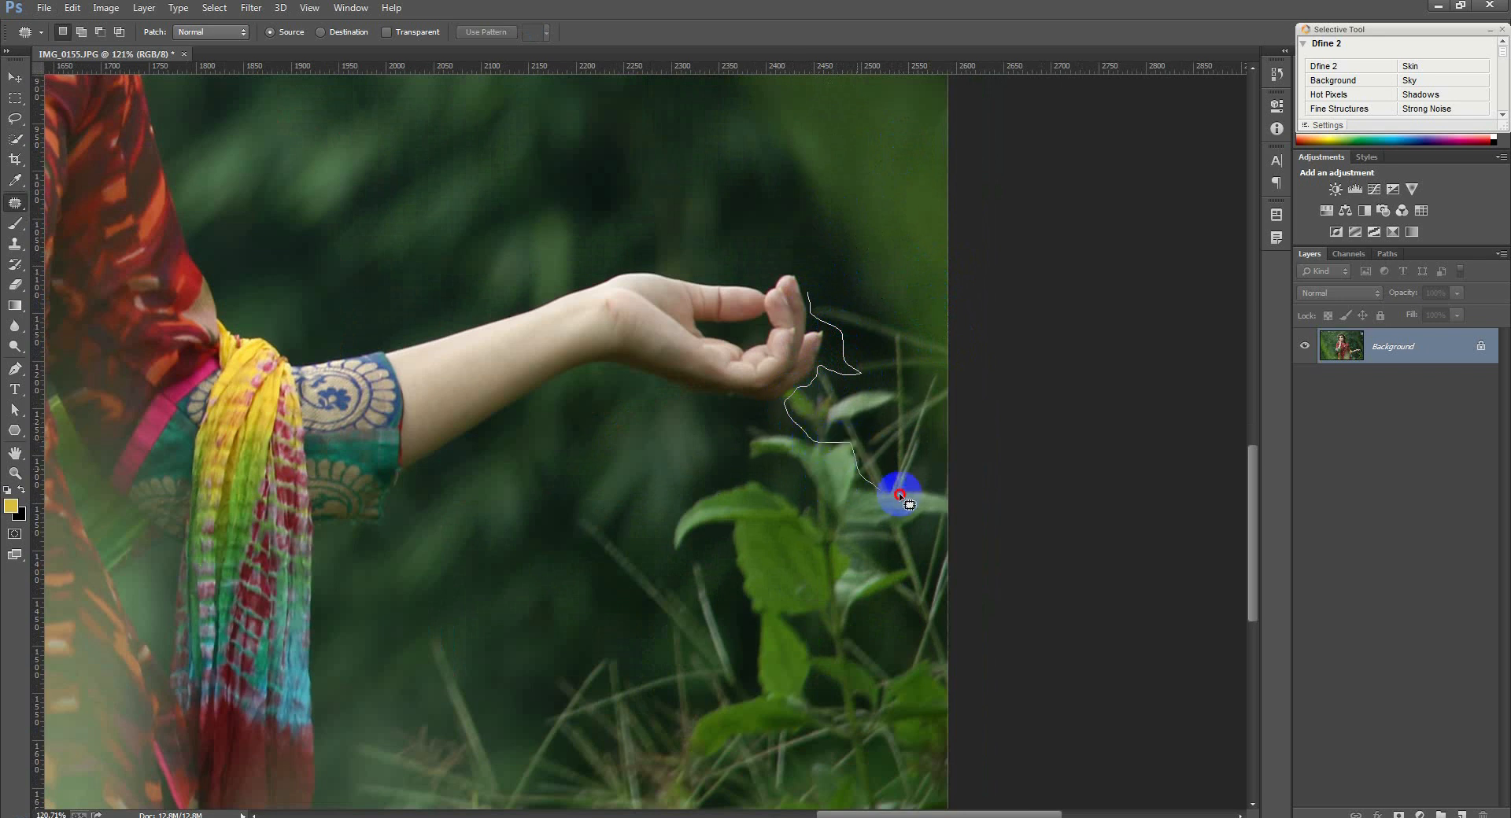
{"action": "mouse_move", "coordinate": [900, 494]}
{"action": "left_mouse_down"}
{"action": "mouse_move", "coordinate": [955, 400]}
{"action": "mouse_move", "coordinate": [941, 329]}
{"action": "mouse_move", "coordinate": [902, 323]}
{"action": "mouse_move", "coordinate": [869, 140]}
{"action": "mouse_move", "coordinate": [774, 107]}
{"action": "mouse_move", "coordinate": [649, 110]}
{"action": "mouse_move", "coordinate": [682, 148]}
{"action": "left_mouse_up"}
{"action": "key", "text": "ctrl+d"}
Outline the plants and grass in the photo's lower-right corner, from the scarf's edge to the image border, with the Patch tool.
{"action": "scroll", "coordinate": [860, 317], "scroll_direction": "down", "scroll_amount": 2}
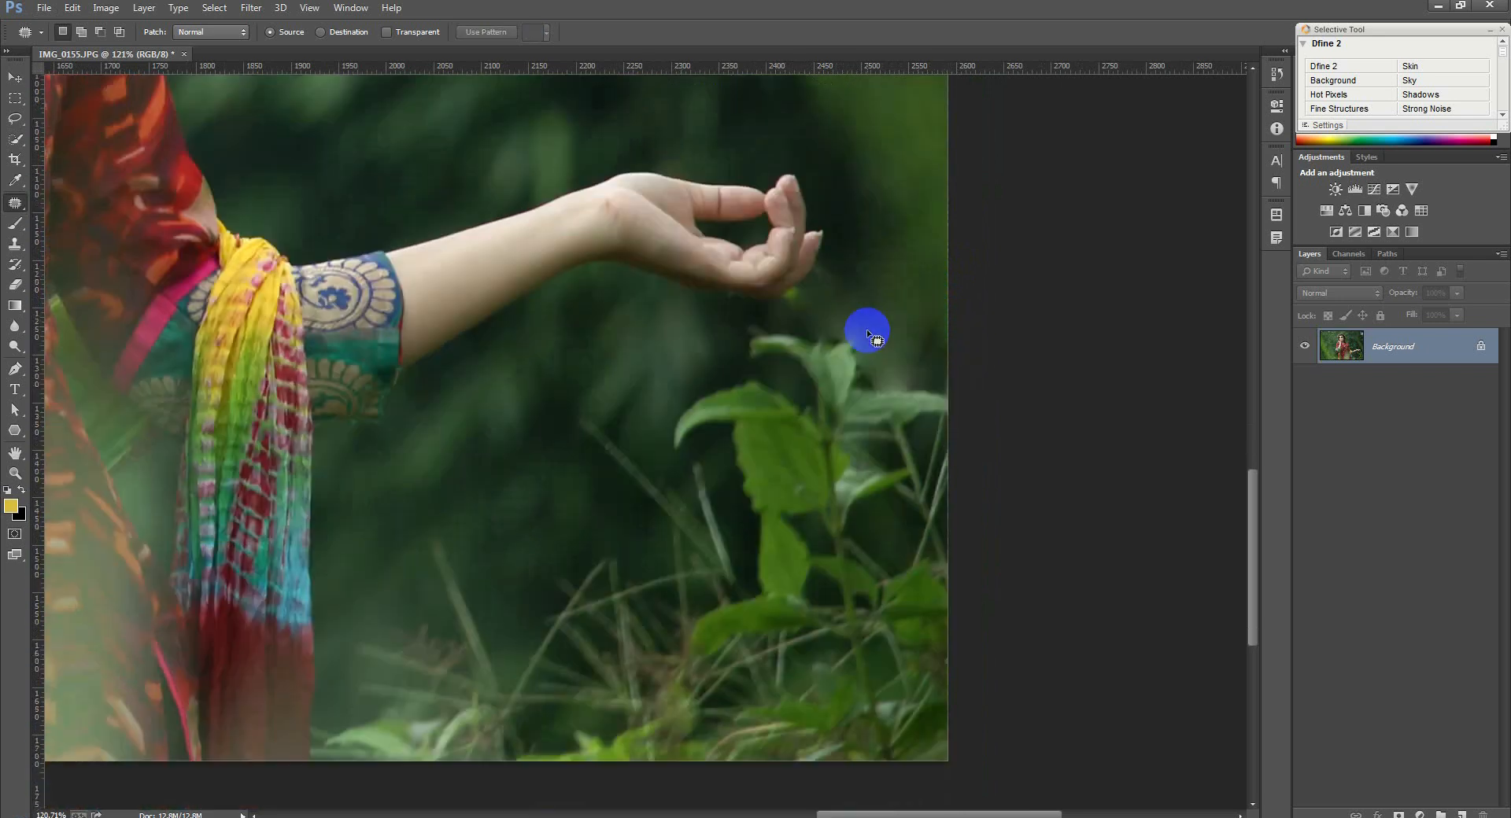
{"action": "scroll", "coordinate": [867, 335], "scroll_direction": "down", "scroll_amount": 3}
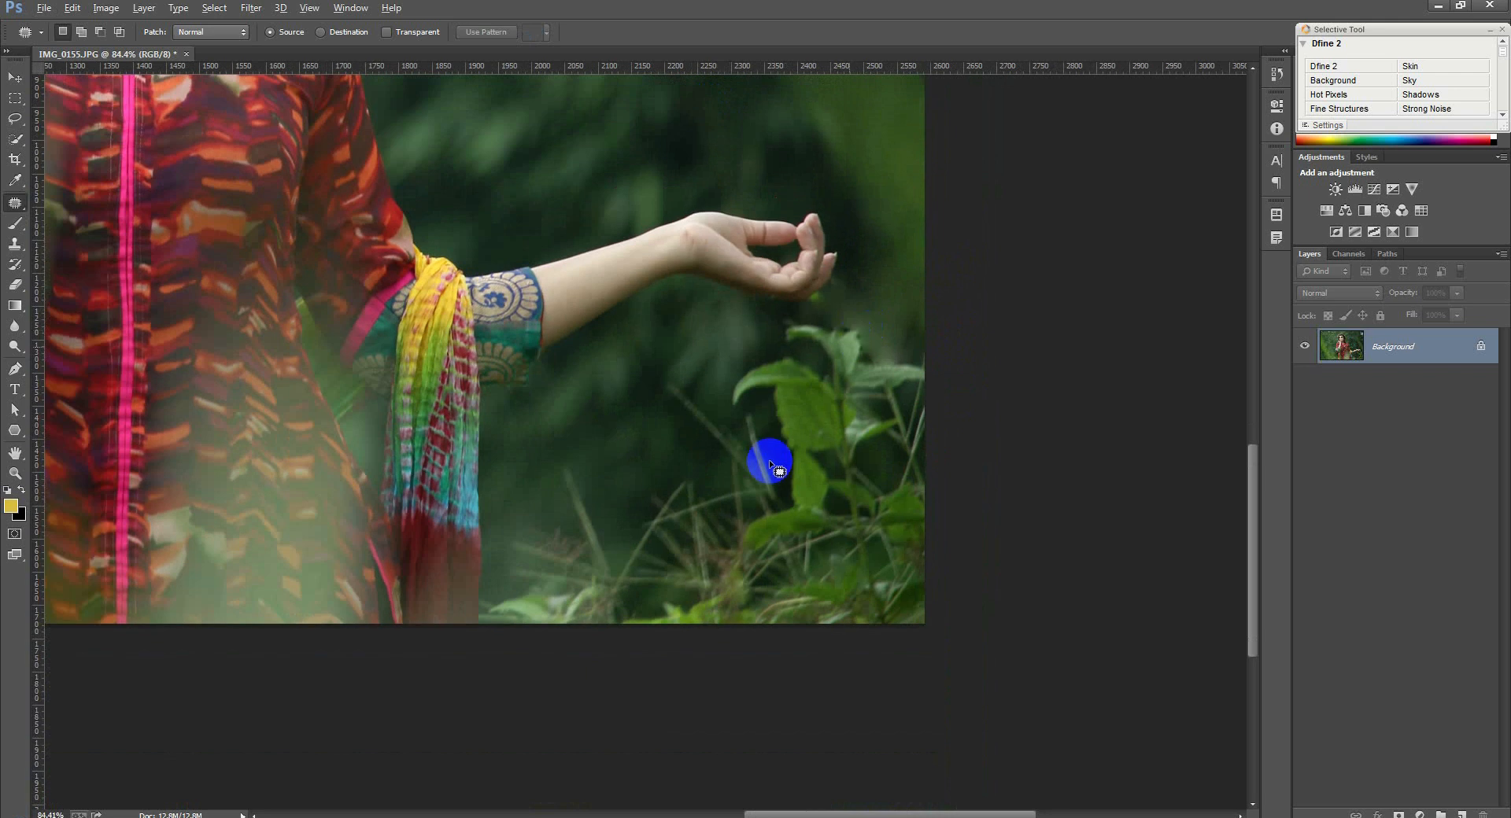
{"action": "mouse_move", "coordinate": [522, 642]}
{"action": "left_mouse_down"}
{"action": "mouse_move", "coordinate": [500, 644]}
{"action": "mouse_move", "coordinate": [496, 587]}
{"action": "mouse_move", "coordinate": [539, 455]}
{"action": "mouse_move", "coordinate": [622, 370]}
{"action": "mouse_move", "coordinate": [600, 492]}
{"action": "left_mouse_up"}
{"action": "key", "text": "ctrl+d"}
{"action": "left_click", "coordinate": [479, 612]}
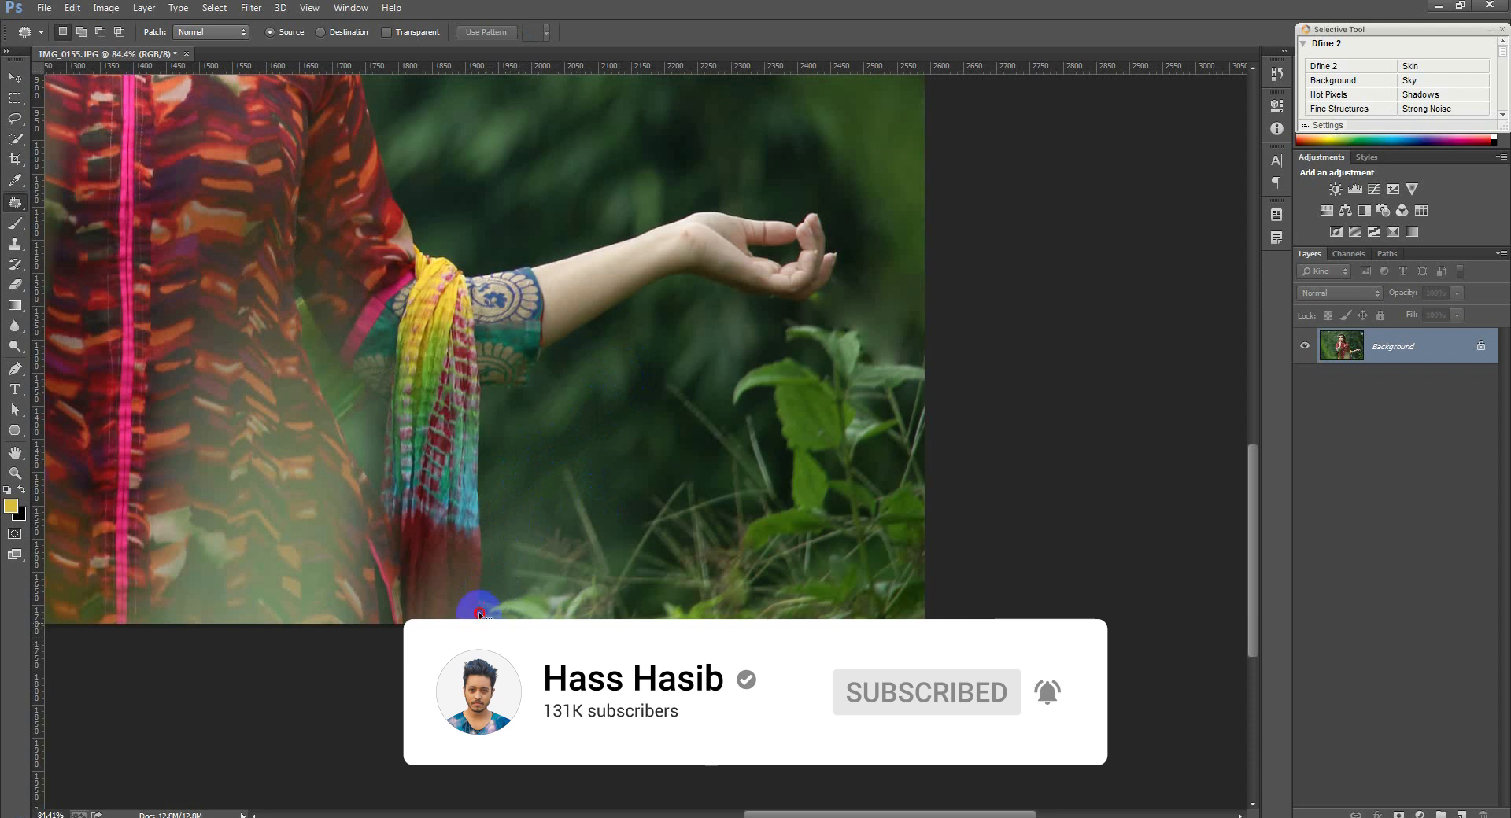
{"action": "mouse_move", "coordinate": [497, 589]}
{"action": "left_mouse_down"}
{"action": "mouse_move", "coordinate": [503, 541]}
{"action": "mouse_move", "coordinate": [552, 506]}
{"action": "mouse_move", "coordinate": [552, 465]}
{"action": "mouse_move", "coordinate": [576, 472]}
{"action": "mouse_move", "coordinate": [613, 538]}
{"action": "mouse_move", "coordinate": [643, 482]}
{"action": "mouse_move", "coordinate": [715, 477]}
{"action": "mouse_move", "coordinate": [671, 410]}
{"action": "mouse_move", "coordinate": [672, 377]}
{"action": "mouse_move", "coordinate": [725, 413]}
{"action": "mouse_move", "coordinate": [730, 373]}
{"action": "mouse_move", "coordinate": [772, 350]}
{"action": "mouse_move", "coordinate": [779, 315]}
{"action": "mouse_move", "coordinate": [928, 350]}
{"action": "mouse_move", "coordinate": [956, 502]}
{"action": "mouse_move", "coordinate": [949, 673]}
{"action": "mouse_move", "coordinate": [574, 708]}
{"action": "left_mouse_up"}
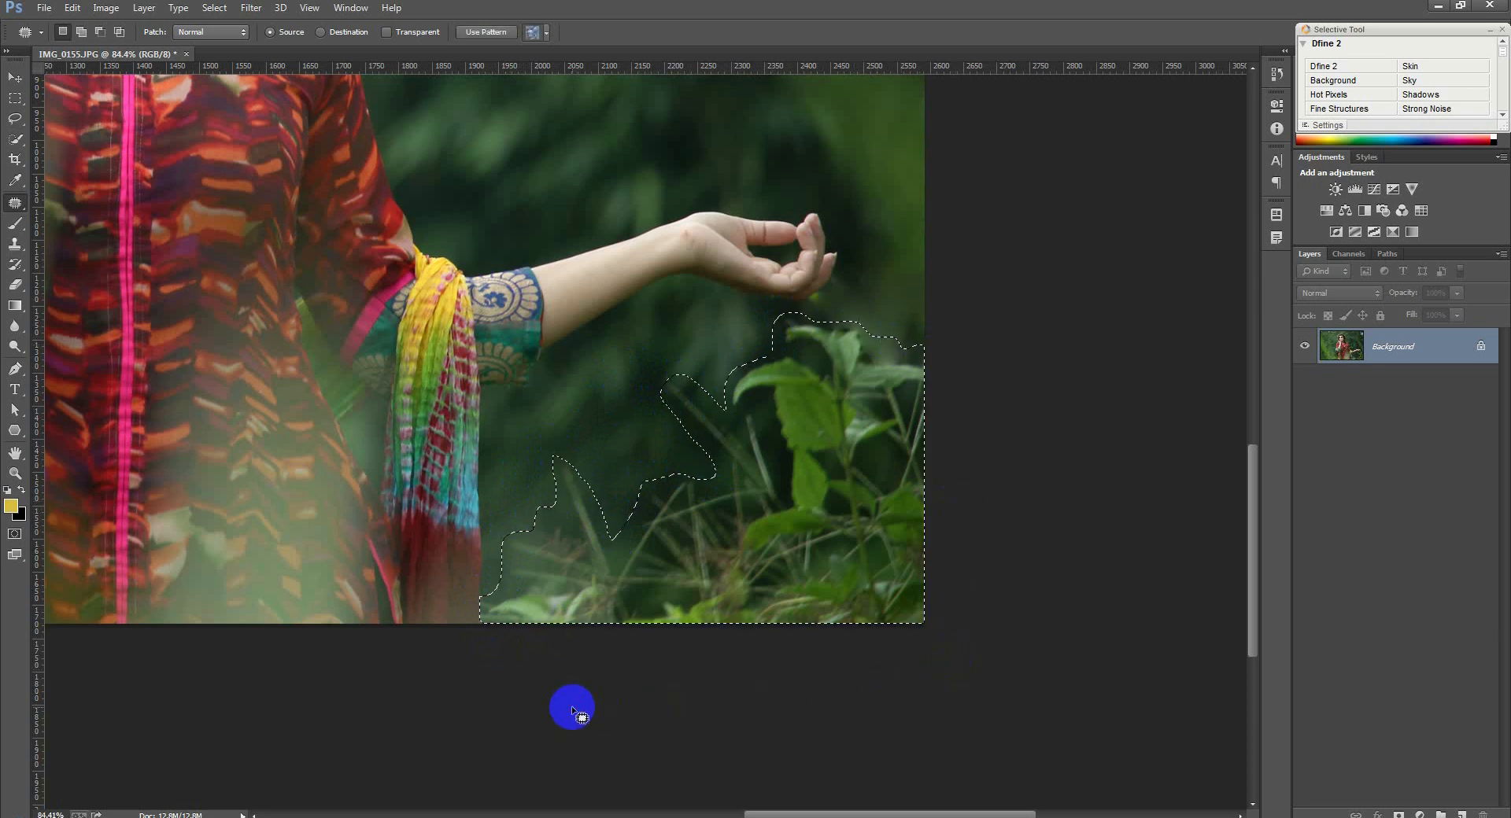
Apply a strong Gaussian Blur to the selected plants and deselect the area.
{"action": "left_click", "coordinate": [216, 14]}
{"action": "mouse_move", "coordinate": [251, 8]}
{"action": "mouse_move", "coordinate": [296, 183]}
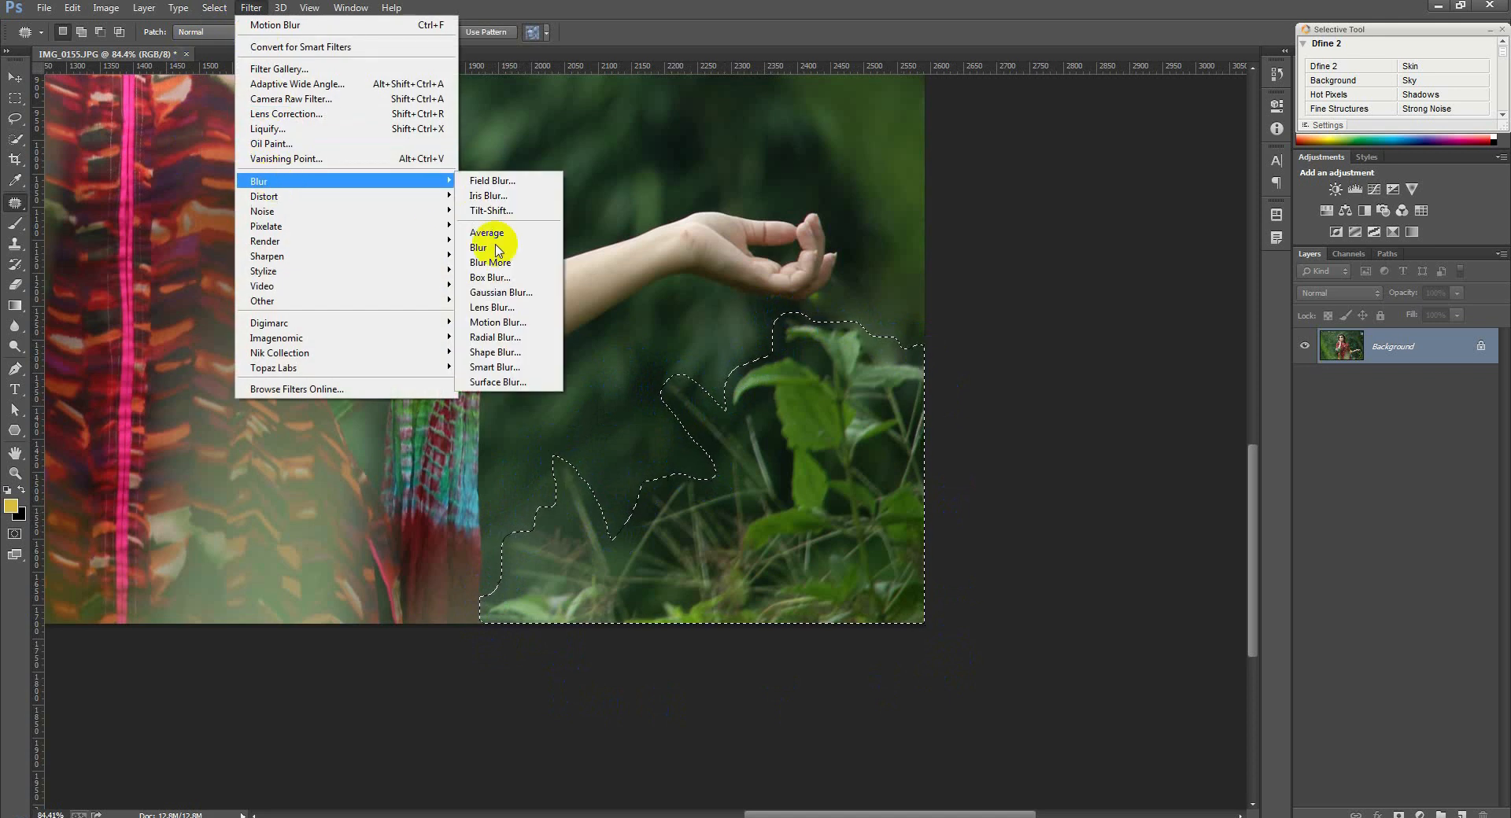
{"action": "left_click", "coordinate": [504, 301]}
{"action": "mouse_move", "coordinate": [1012, 442]}
{"action": "left_mouse_down"}
{"action": "mouse_move", "coordinate": [968, 443]}
{"action": "mouse_move", "coordinate": [996, 425]}
{"action": "mouse_move", "coordinate": [1000, 447]}
{"action": "mouse_move", "coordinate": [1018, 445]}
{"action": "left_mouse_up"}
{"action": "left_click", "coordinate": [1151, 233]}
{"action": "key", "text": "j"}
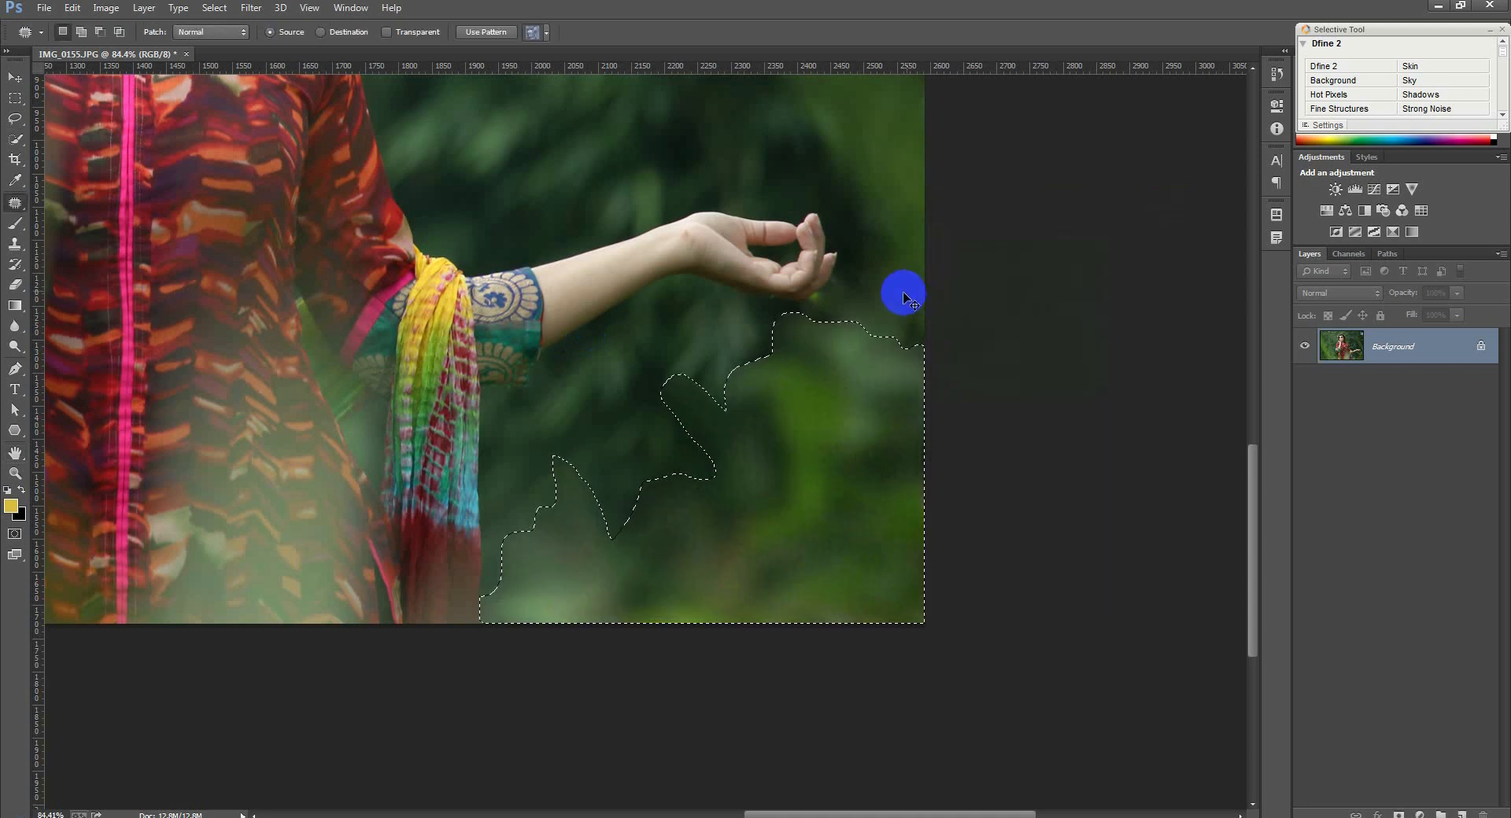
{"action": "key", "text": "ctrl+d"}
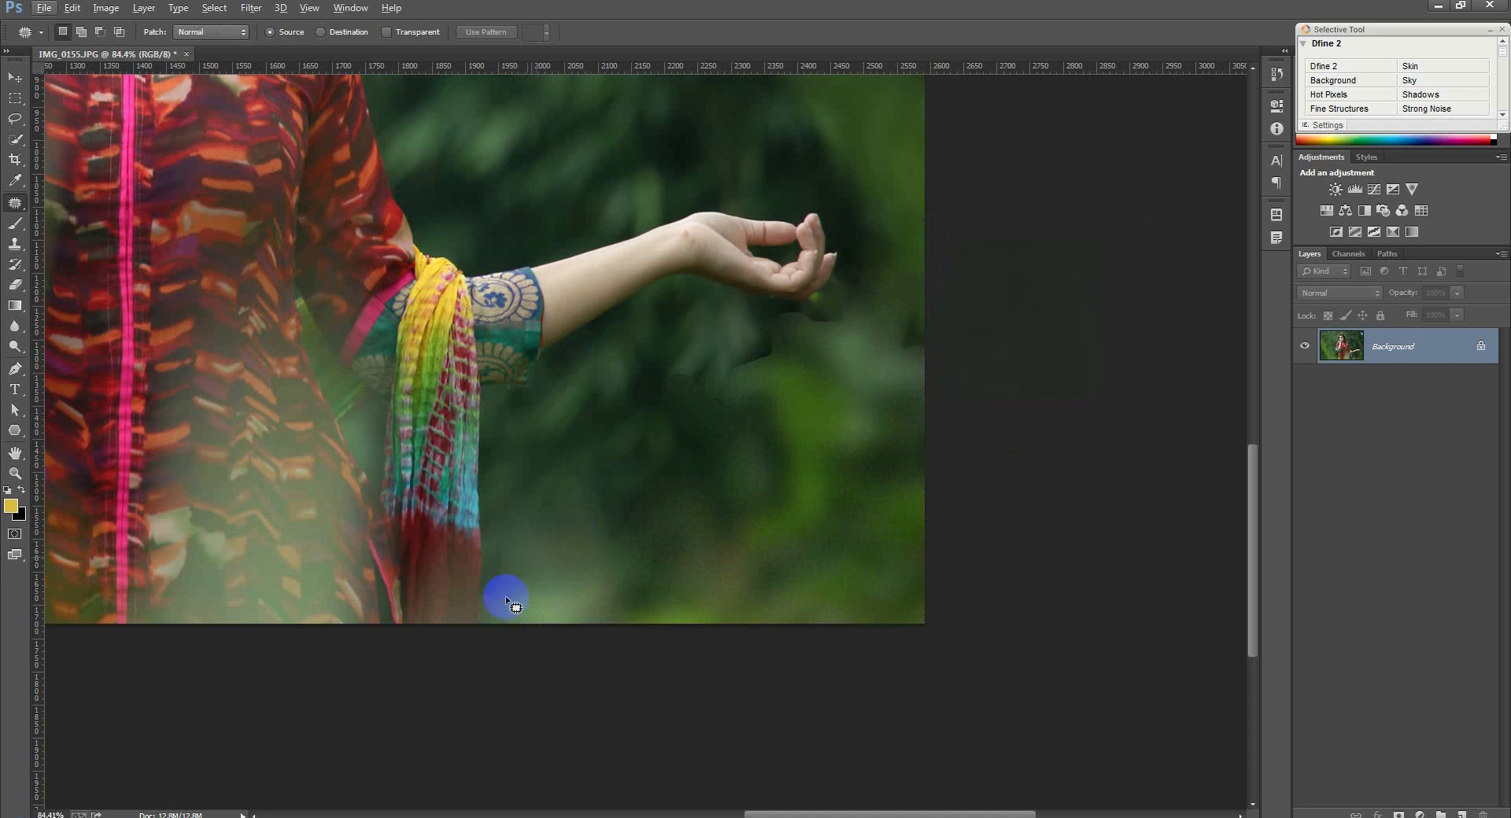
Patch the uneven blurred background along the scarf's lower edge with nearby dark green.
{"action": "scroll", "coordinate": [498, 610], "scroll_direction": "up", "scroll_amount": 5}
{"action": "left_click_drag", "start_coordinate": [496, 609], "coordinate": [484, 545]}
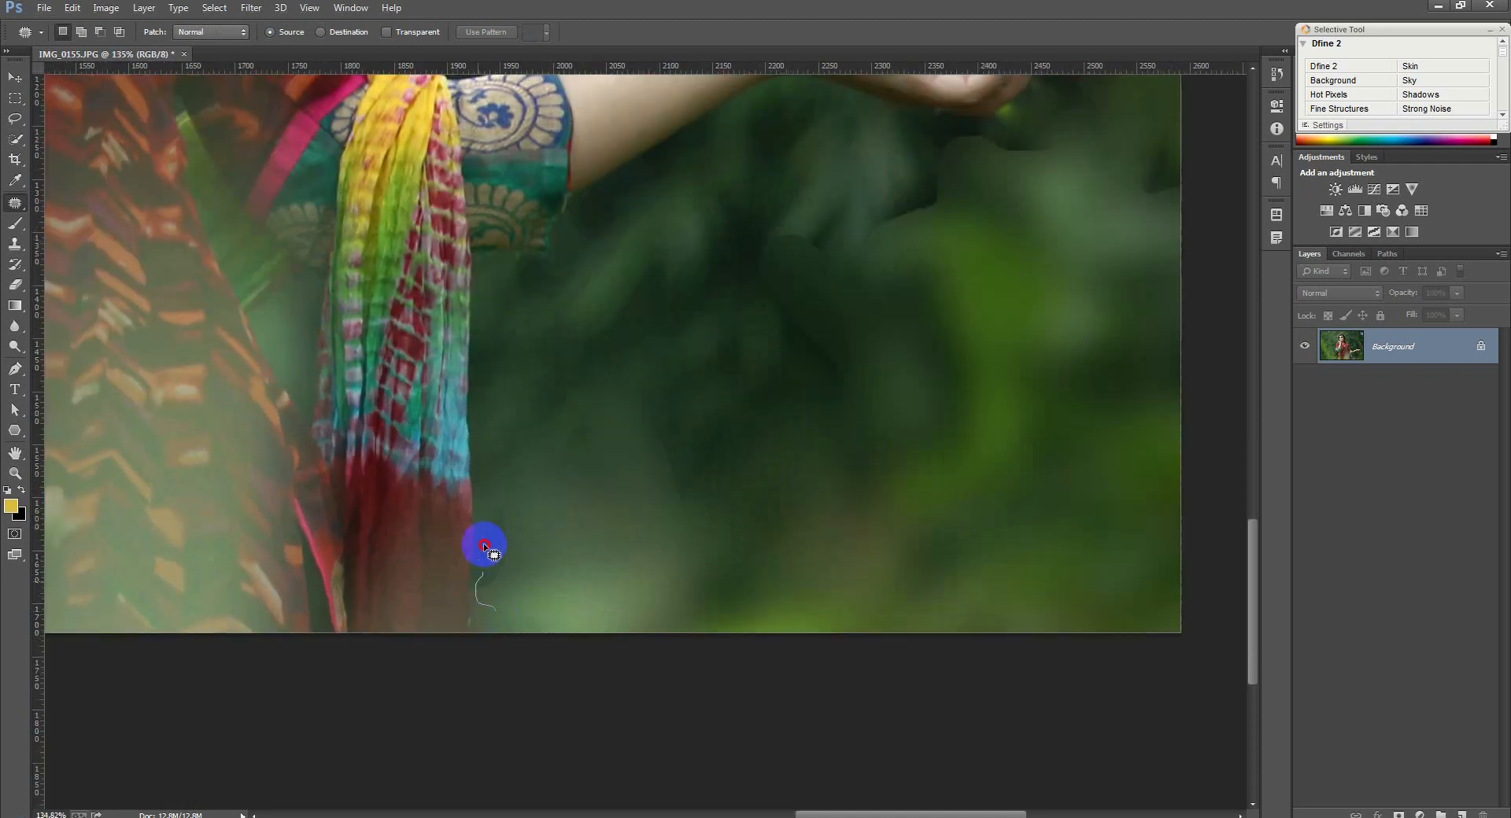
{"action": "mouse_move", "coordinate": [513, 435]}
{"action": "left_mouse_down"}
{"action": "mouse_move", "coordinate": [552, 425]}
{"action": "mouse_move", "coordinate": [560, 376]}
{"action": "mouse_move", "coordinate": [614, 355]}
{"action": "mouse_move", "coordinate": [680, 465]}
{"action": "mouse_move", "coordinate": [715, 490]}
{"action": "mouse_move", "coordinate": [710, 529]}
{"action": "mouse_move", "coordinate": [583, 563]}
{"action": "left_mouse_up"}
{"action": "left_click_drag", "start_coordinate": [506, 593], "coordinate": [498, 602]}
{"action": "mouse_move", "coordinate": [526, 554]}
{"action": "left_mouse_down"}
{"action": "mouse_move", "coordinate": [604, 428]}
{"action": "mouse_move", "coordinate": [611, 350]}
{"action": "mouse_move", "coordinate": [630, 334]}
{"action": "mouse_move", "coordinate": [573, 382]}
{"action": "left_mouse_up"}
{"action": "key", "text": "ctrl+d"}
Patch the hard edges of the blurred area below the forearm and hand with smooth dark foliage.
{"action": "mouse_move", "coordinate": [721, 402]}
{"action": "left_mouse_down"}
{"action": "mouse_move", "coordinate": [617, 533]}
{"action": "mouse_move", "coordinate": [625, 602]}
{"action": "mouse_move", "coordinate": [797, 535]}
{"action": "mouse_move", "coordinate": [794, 465]}
{"action": "mouse_move", "coordinate": [739, 402]}
{"action": "mouse_move", "coordinate": [787, 430]}
{"action": "mouse_move", "coordinate": [815, 391]}
{"action": "left_mouse_up"}
{"action": "mouse_move", "coordinate": [871, 327]}
{"action": "left_mouse_down"}
{"action": "mouse_move", "coordinate": [792, 340]}
{"action": "mouse_move", "coordinate": [782, 360]}
{"action": "mouse_move", "coordinate": [730, 347]}
{"action": "mouse_move", "coordinate": [698, 360]}
{"action": "mouse_move", "coordinate": [685, 423]}
{"action": "mouse_move", "coordinate": [711, 467]}
{"action": "mouse_move", "coordinate": [708, 504]}
{"action": "mouse_move", "coordinate": [656, 548]}
{"action": "mouse_move", "coordinate": [485, 515]}
{"action": "left_mouse_up"}
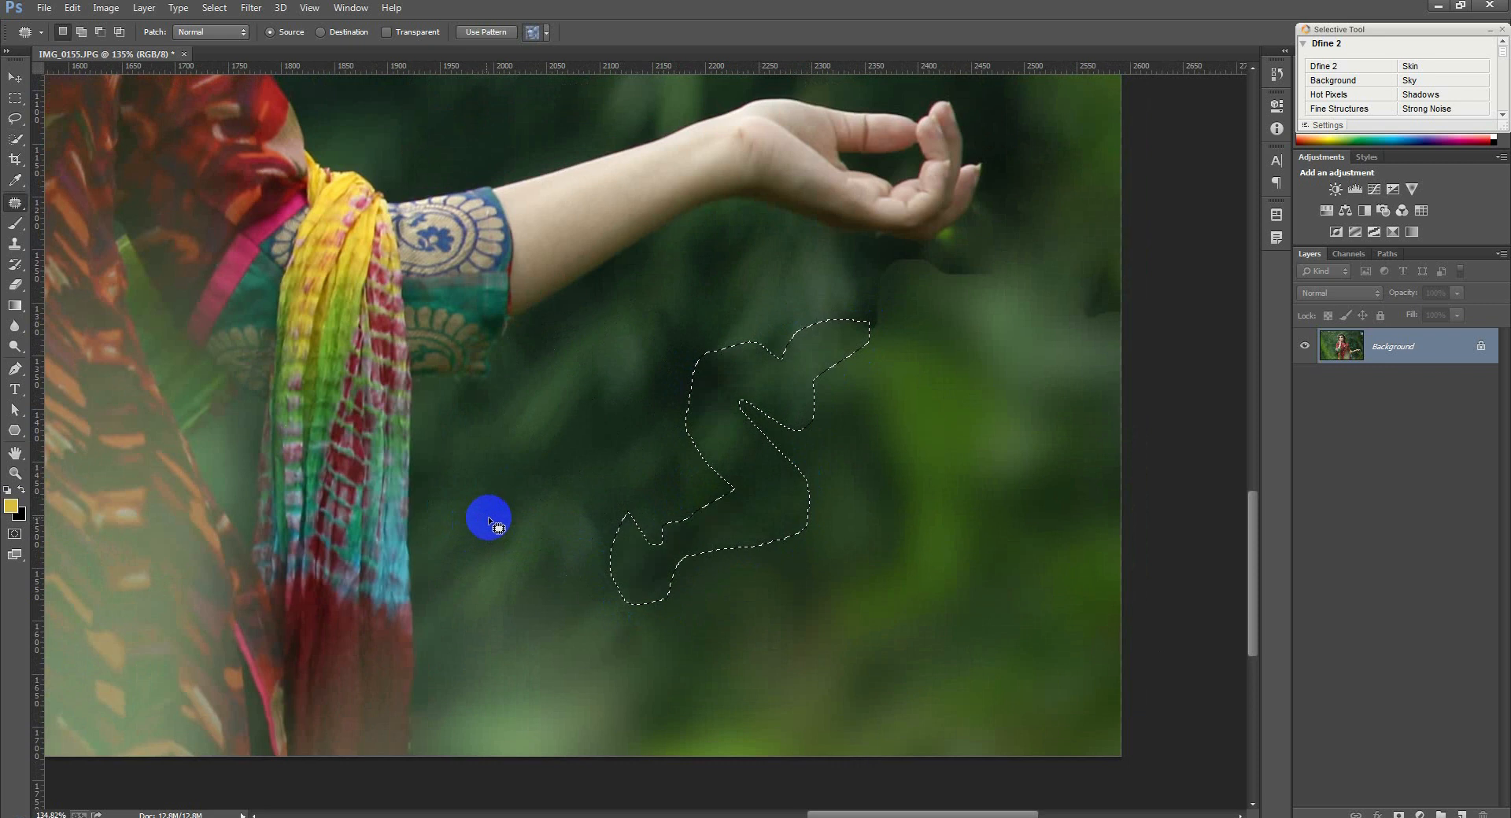
{"action": "key", "text": "ctrl+d"}
{"action": "mouse_move", "coordinate": [890, 408]}
{"action": "left_mouse_down"}
{"action": "mouse_move", "coordinate": [753, 493]}
{"action": "mouse_move", "coordinate": [700, 429]}
{"action": "mouse_move", "coordinate": [729, 393]}
{"action": "mouse_move", "coordinate": [730, 348]}
{"action": "mouse_move", "coordinate": [815, 337]}
{"action": "mouse_move", "coordinate": [897, 283]}
{"action": "mouse_move", "coordinate": [943, 311]}
{"action": "mouse_move", "coordinate": [991, 379]}
{"action": "mouse_move", "coordinate": [943, 462]}
{"action": "mouse_move", "coordinate": [815, 433]}
{"action": "mouse_move", "coordinate": [755, 481]}
{"action": "mouse_move", "coordinate": [638, 155]}
{"action": "left_mouse_up"}
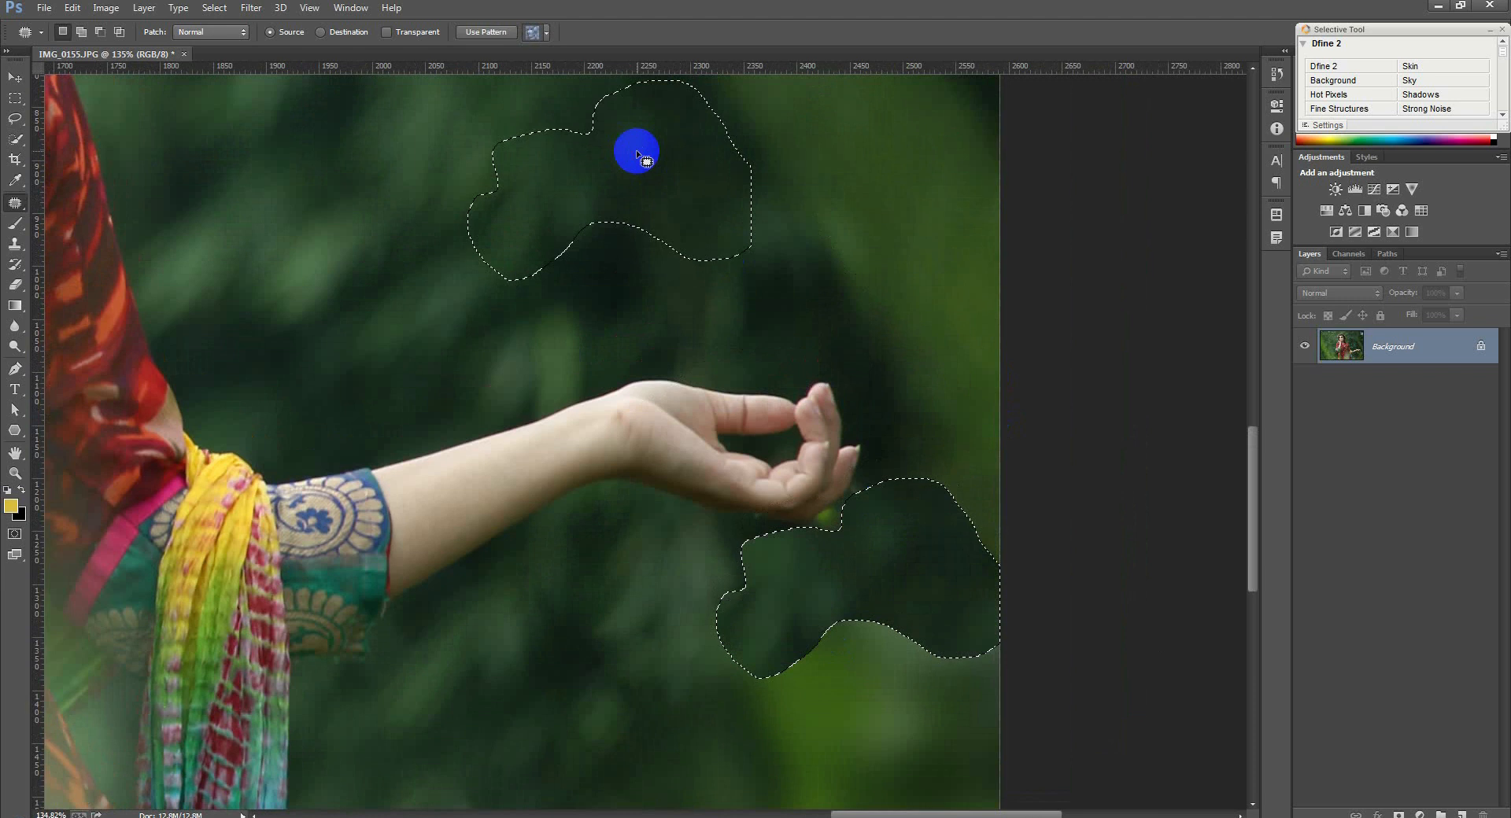
{"action": "key", "text": "ctrl+d"}
Patch the bright green patches in the photo's lower-right area with darker foliage from above the arm.
{"action": "scroll", "coordinate": [858, 394], "scroll_direction": "down", "scroll_amount": 6}
{"action": "scroll", "coordinate": [877, 472], "scroll_direction": "up", "scroll_amount": 5}
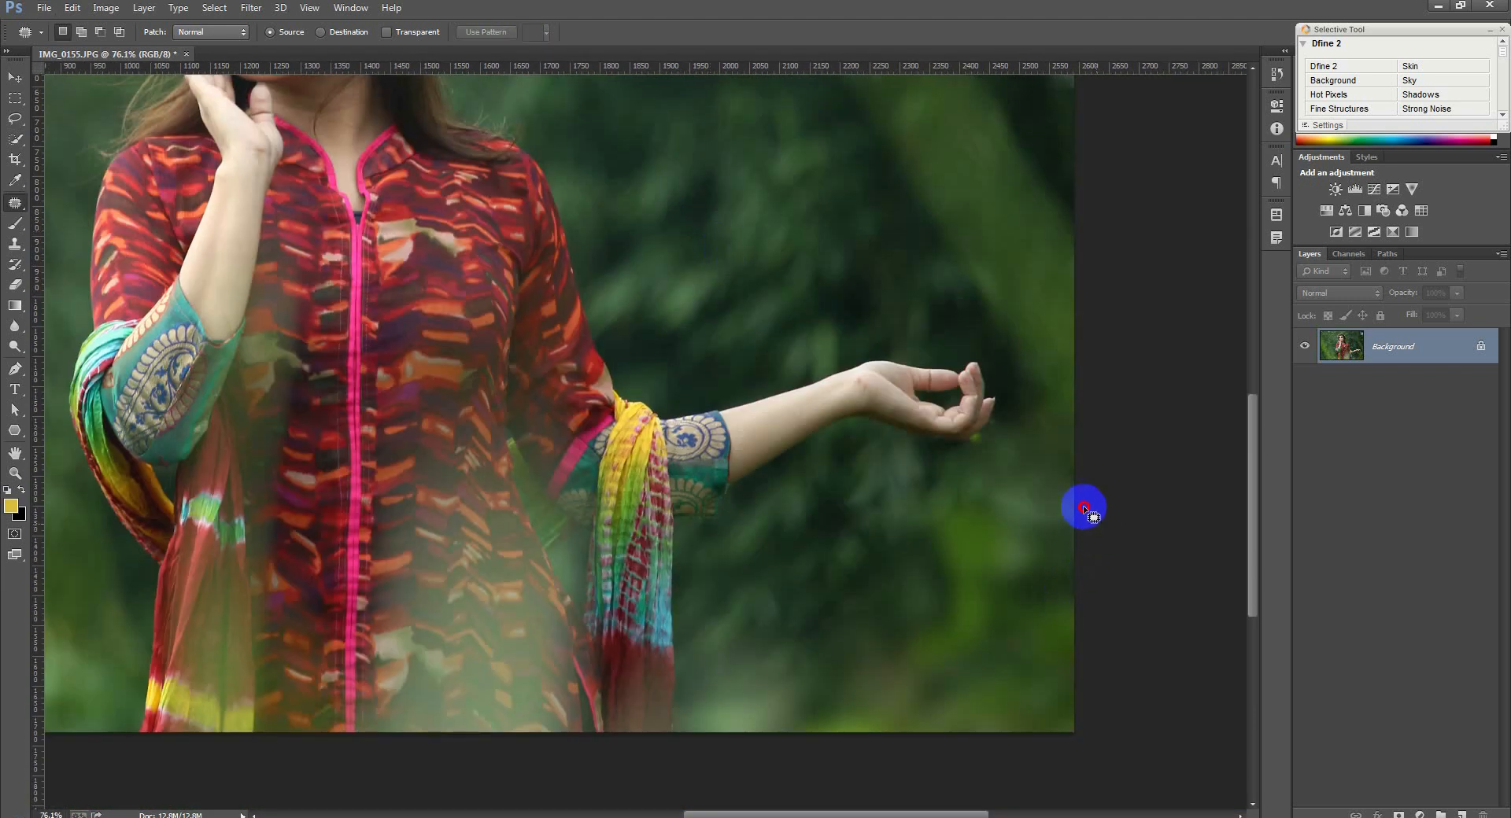
{"action": "mouse_move", "coordinate": [1083, 508]}
{"action": "left_mouse_down"}
{"action": "mouse_move", "coordinate": [827, 552]}
{"action": "mouse_move", "coordinate": [781, 609]}
{"action": "mouse_move", "coordinate": [876, 628]}
{"action": "mouse_move", "coordinate": [1080, 555]}
{"action": "left_mouse_up"}
{"action": "left_click_drag", "start_coordinate": [945, 555], "coordinate": [743, 193]}
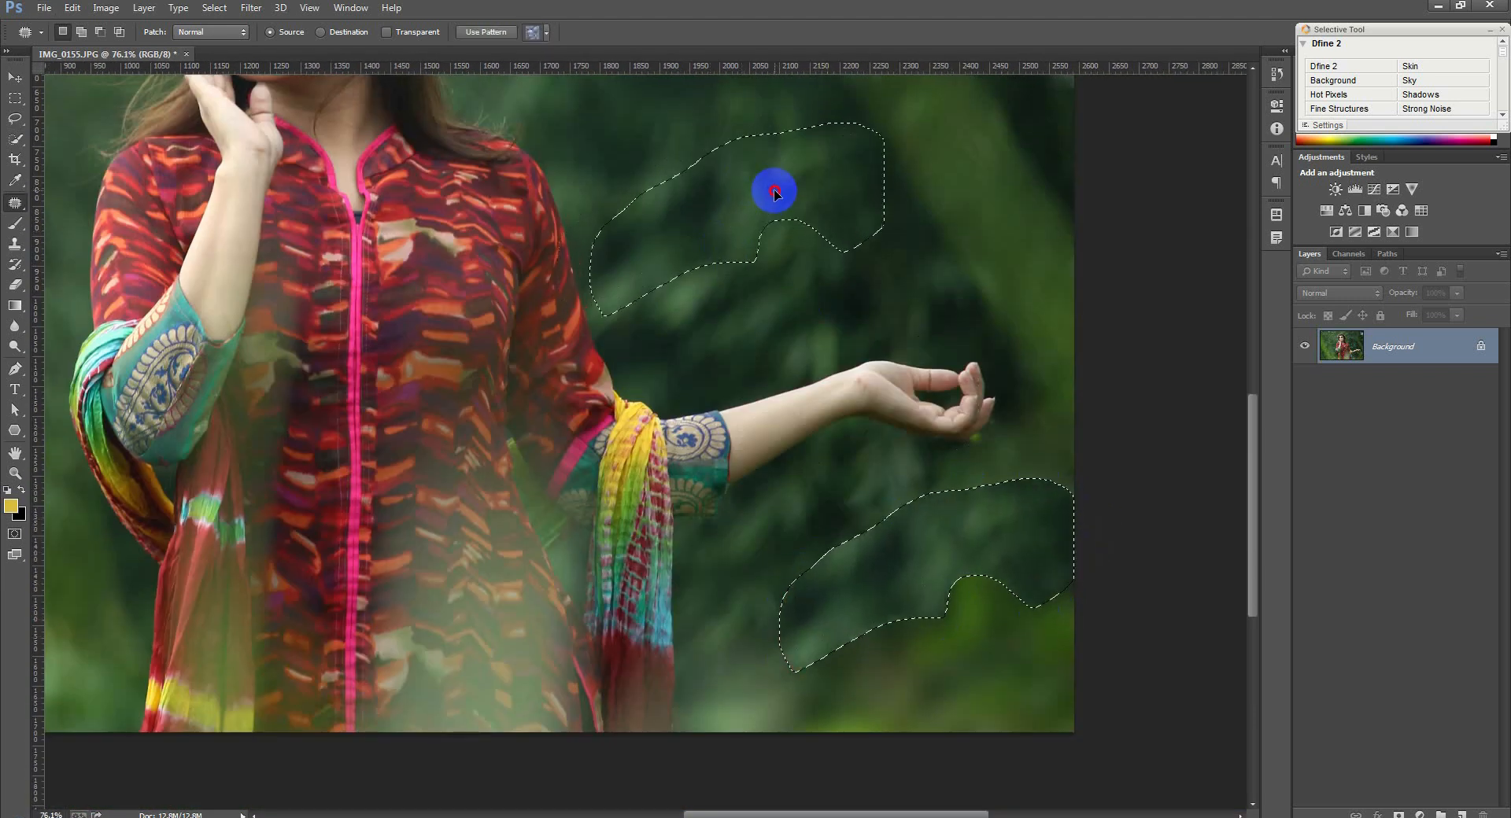
{"action": "key", "text": "ctrl+d"}
{"action": "mouse_move", "coordinate": [1082, 594]}
{"action": "left_mouse_down"}
{"action": "mouse_move", "coordinate": [878, 602]}
{"action": "mouse_move", "coordinate": [788, 592]}
{"action": "mouse_move", "coordinate": [742, 613]}
{"action": "mouse_move", "coordinate": [724, 660]}
{"action": "mouse_move", "coordinate": [763, 764]}
{"action": "mouse_move", "coordinate": [1069, 731]}
{"action": "mouse_move", "coordinate": [1109, 702]}
{"action": "left_mouse_up"}
{"action": "mouse_move", "coordinate": [1053, 692]}
{"action": "left_mouse_down"}
{"action": "mouse_move", "coordinate": [847, 292]}
{"action": "mouse_move", "coordinate": [876, 270]}
{"action": "mouse_move", "coordinate": [947, 269]}
{"action": "left_mouse_up"}
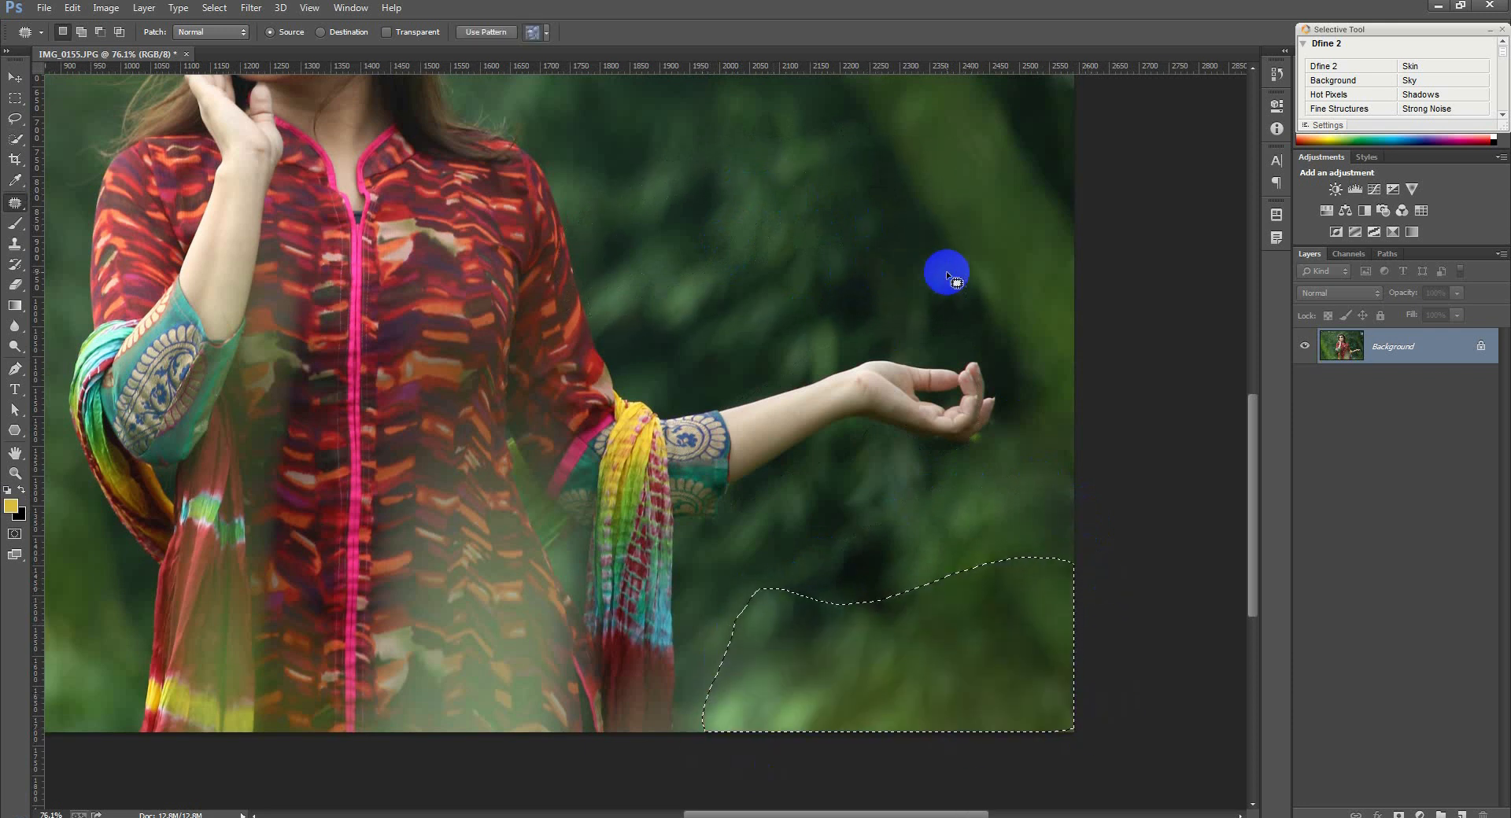
{"action": "key", "text": "ctrl+d"}
Patch the bright highlight in the photo's upper-right corner with the darker foliage beside it.
{"action": "scroll", "coordinate": [989, 541], "scroll_direction": "down", "scroll_amount": 3}
{"action": "scroll", "coordinate": [989, 541], "scroll_direction": "up", "scroll_amount": 1}
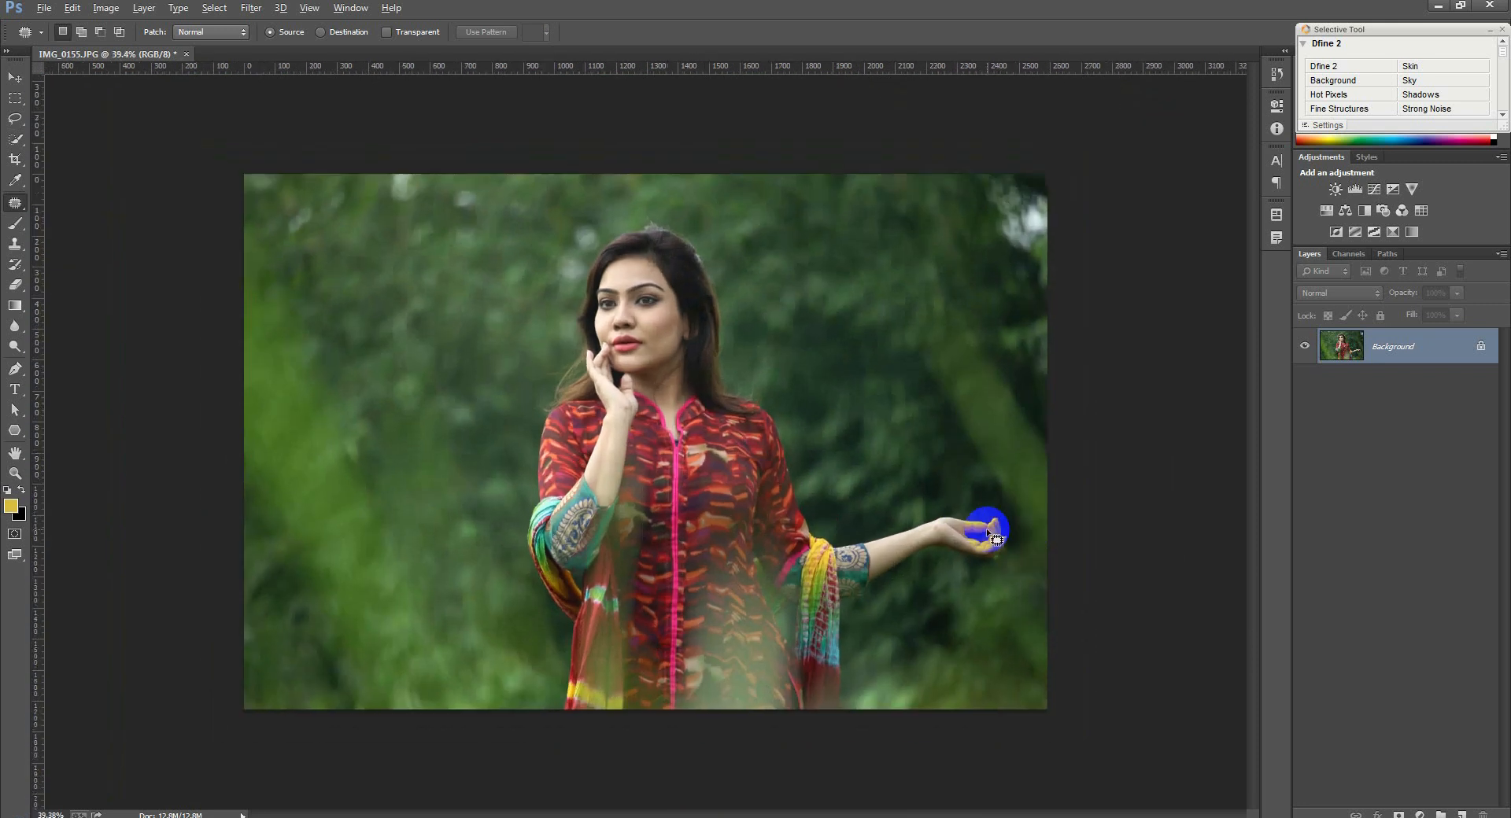
{"action": "mouse_move", "coordinate": [1059, 314]}
{"action": "left_mouse_down"}
{"action": "mouse_move", "coordinate": [980, 231]}
{"action": "mouse_move", "coordinate": [1113, 185]}
{"action": "left_mouse_up"}
{"action": "left_click_drag", "start_coordinate": [942, 236], "coordinate": [886, 272]}
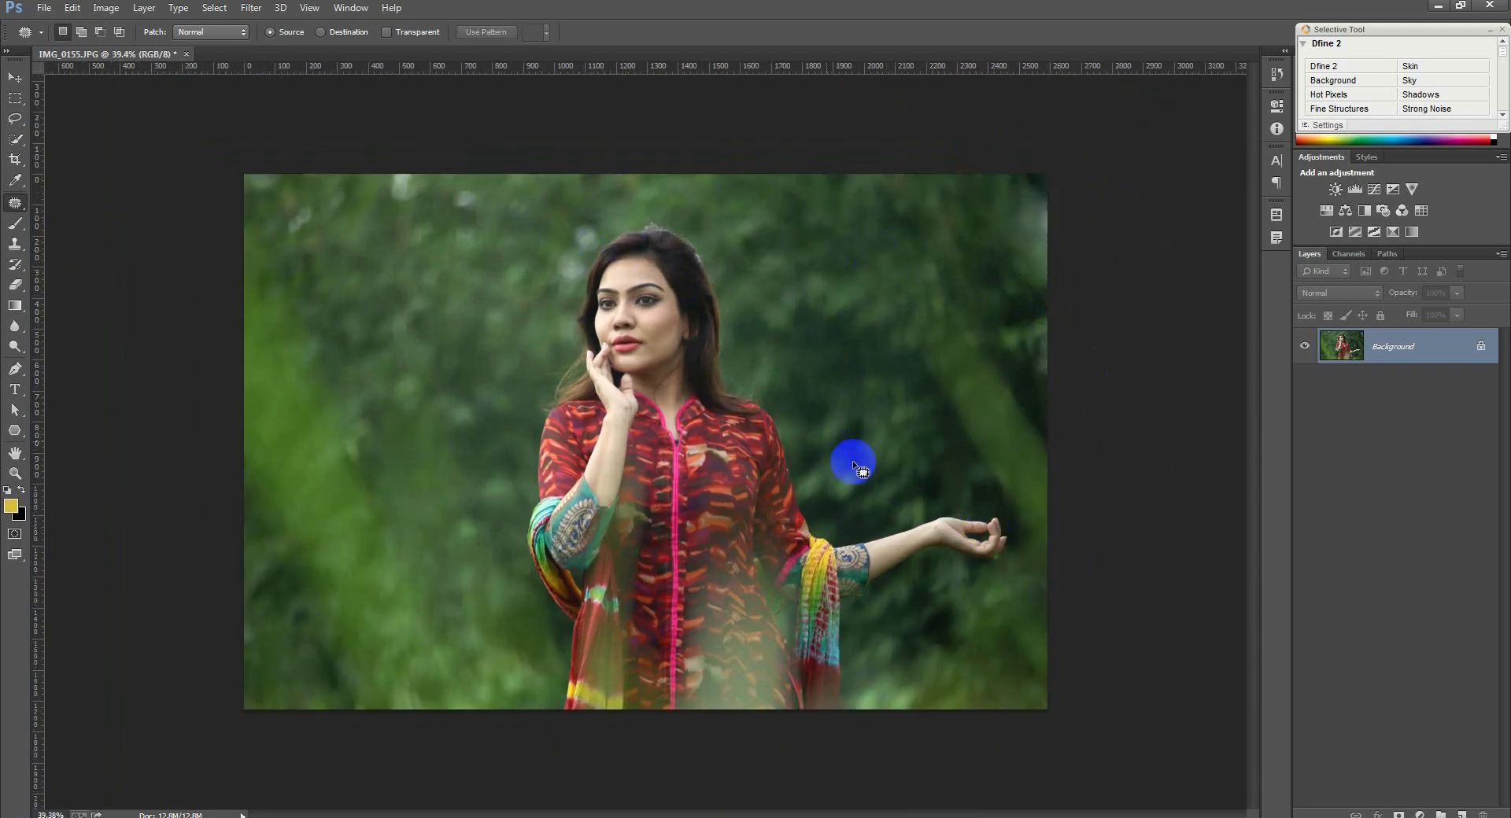
Patch the small leaf remnants beneath the palm and fingers with the dark background below them.
{"action": "scroll", "coordinate": [836, 762], "scroll_direction": "up", "scroll_amount": 13}
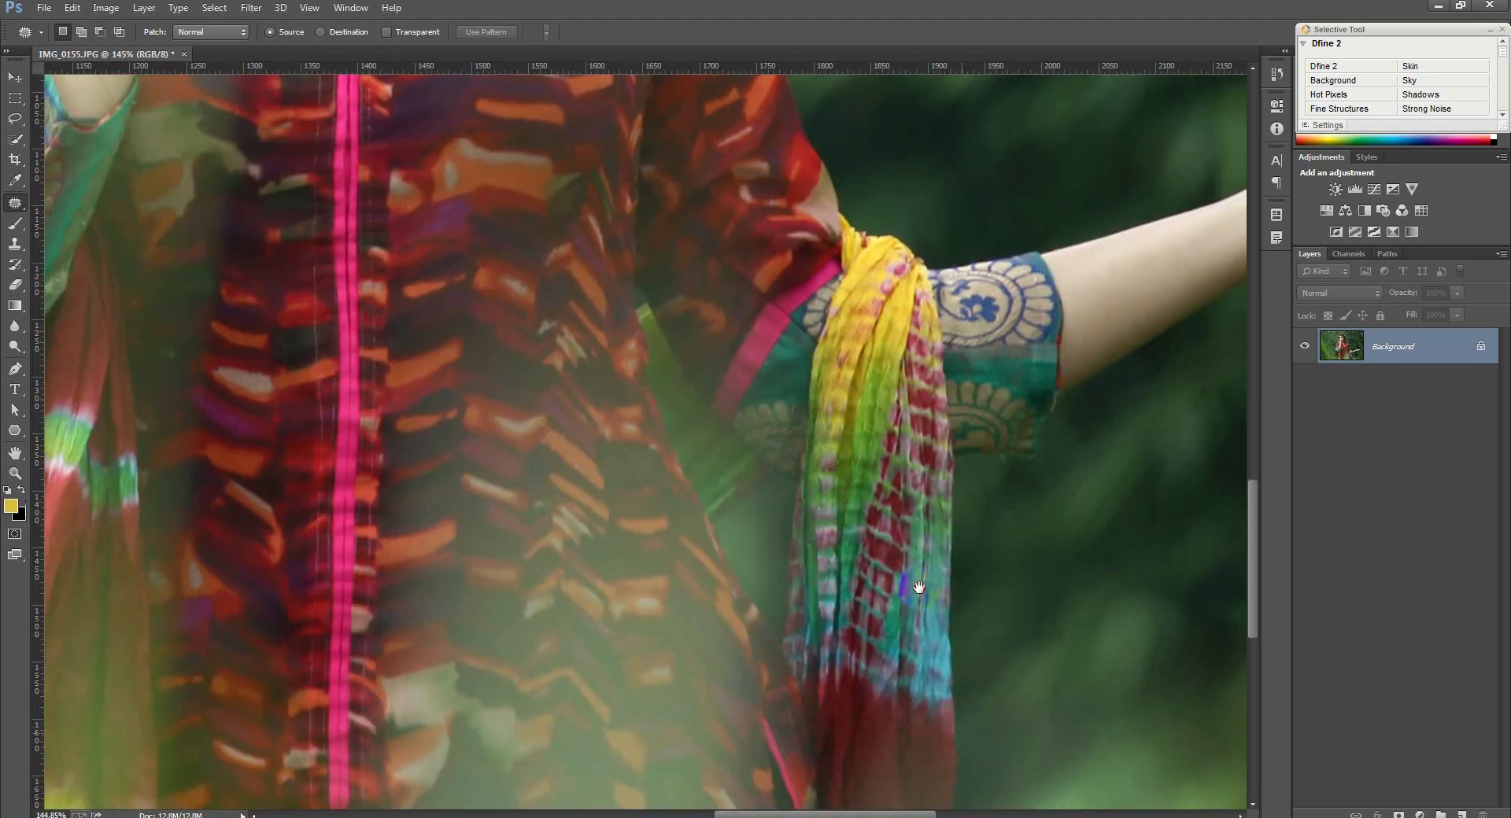
{"action": "mouse_move", "coordinate": [919, 588]}
{"action": "left_mouse_down"}
{"action": "mouse_move", "coordinate": [913, 572]}
{"action": "mouse_move", "coordinate": [880, 587]}
{"action": "left_mouse_up"}
{"action": "left_click", "coordinate": [941, 545]}
{"action": "left_click_drag", "start_coordinate": [1034, 445], "coordinate": [745, 653]}
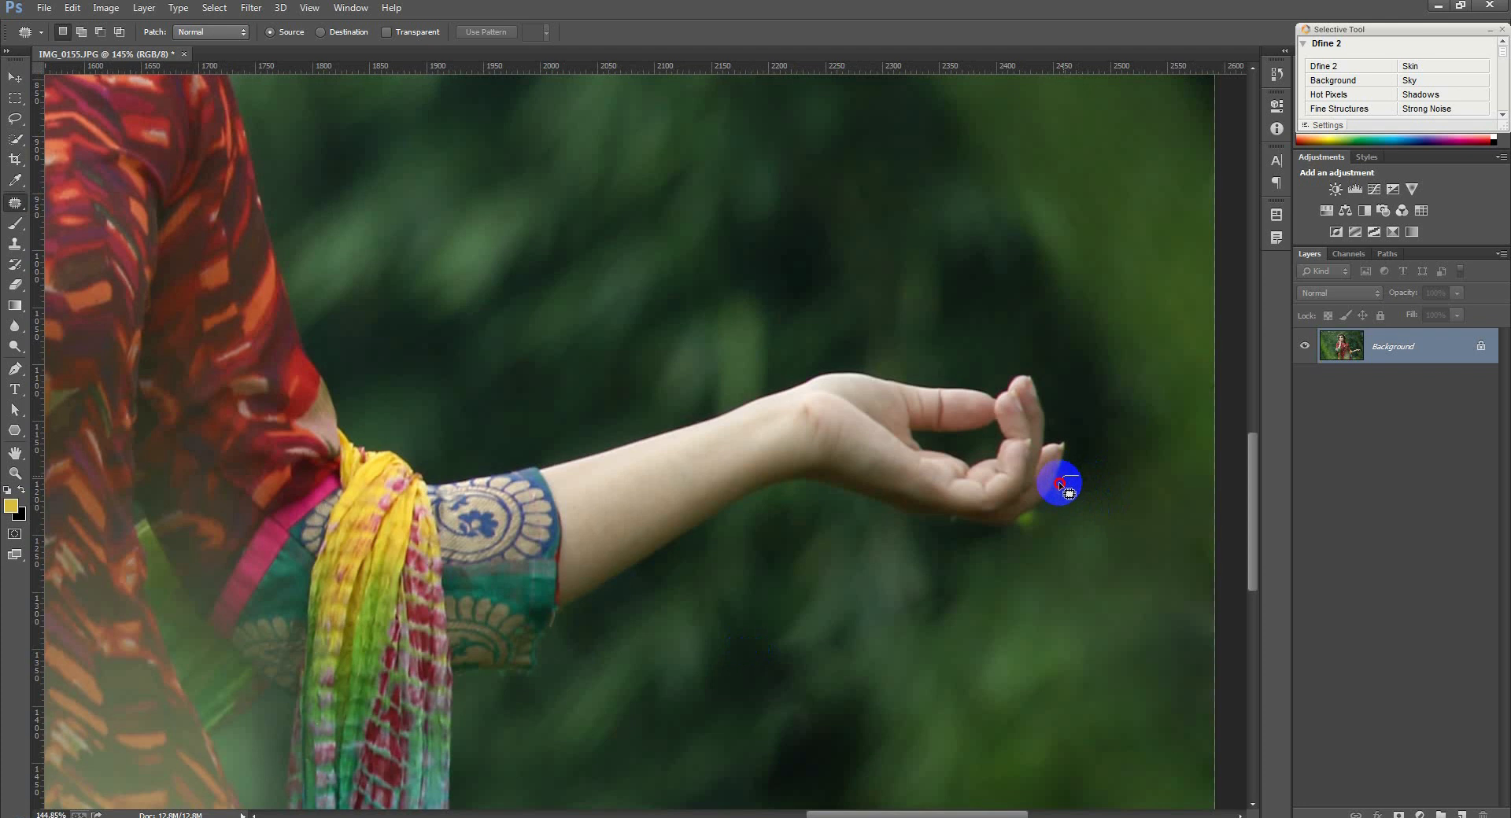
{"action": "left_click_drag", "start_coordinate": [1063, 485], "coordinate": [1063, 508]}
{"action": "mouse_move", "coordinate": [1065, 507]}
{"action": "left_mouse_down"}
{"action": "mouse_move", "coordinate": [1095, 528]}
{"action": "mouse_move", "coordinate": [978, 499]}
{"action": "mouse_move", "coordinate": [927, 546]}
{"action": "mouse_move", "coordinate": [972, 563]}
{"action": "mouse_move", "coordinate": [955, 650]}
{"action": "left_mouse_up"}
{"action": "scroll", "coordinate": [1102, 523], "scroll_direction": "up", "scroll_amount": 3}
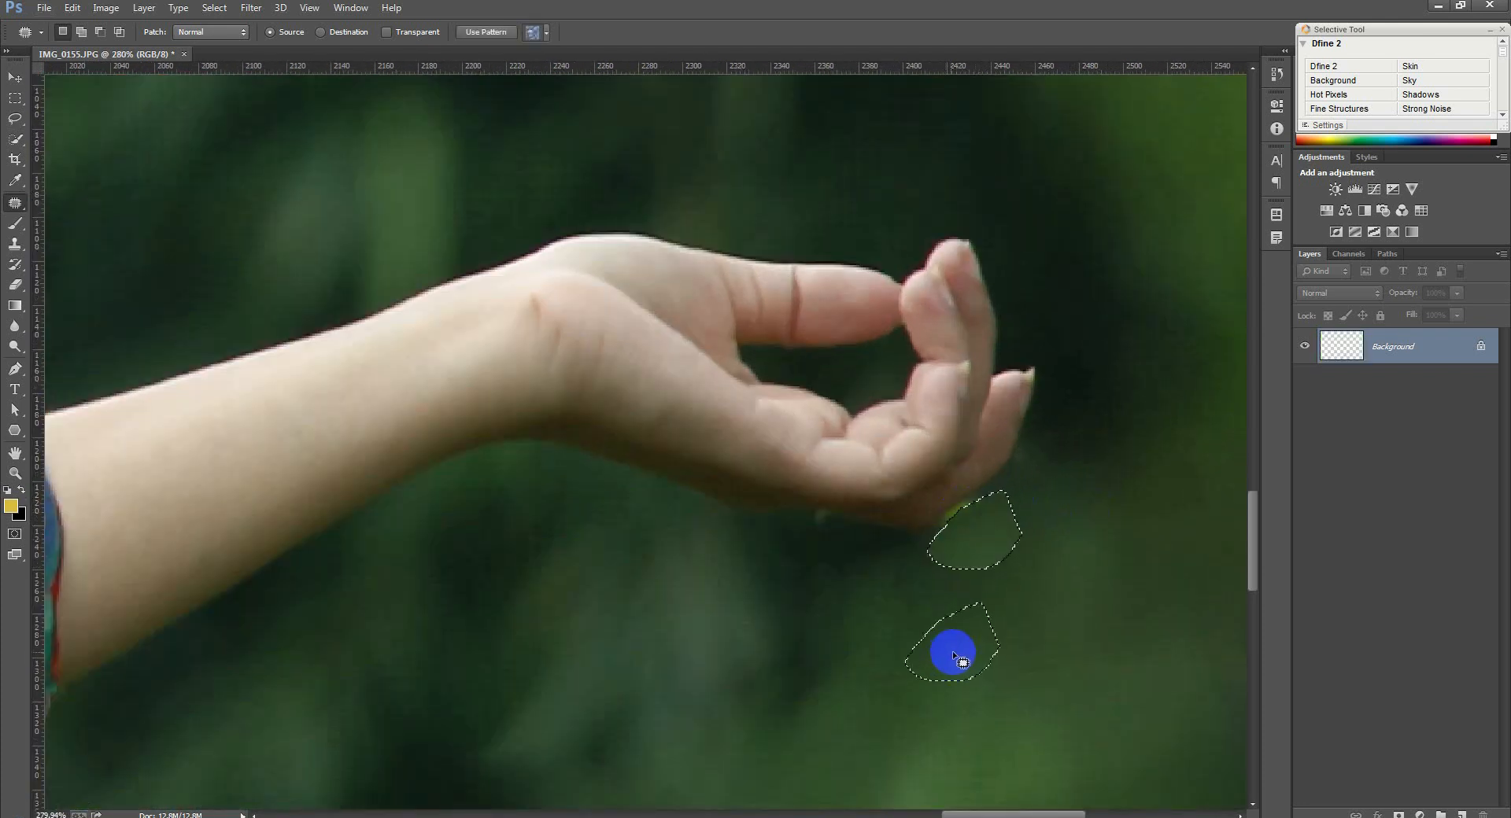
{"action": "key", "text": "ctrl+d"}
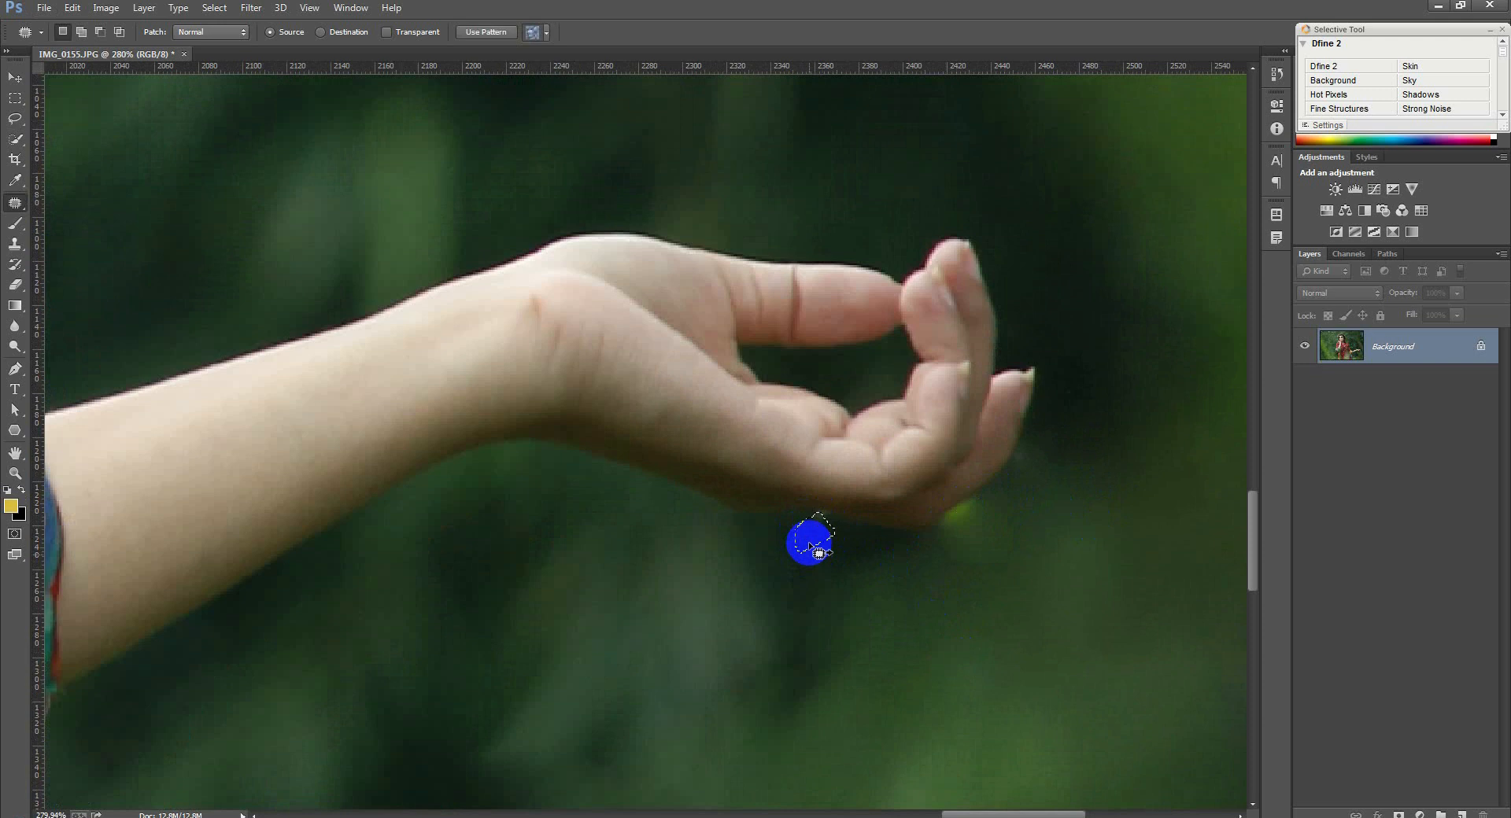
{"action": "scroll", "coordinate": [847, 609], "scroll_direction": "down", "scroll_amount": 2}
{"action": "scroll", "coordinate": [847, 609], "scroll_direction": "down", "scroll_amount": 6}
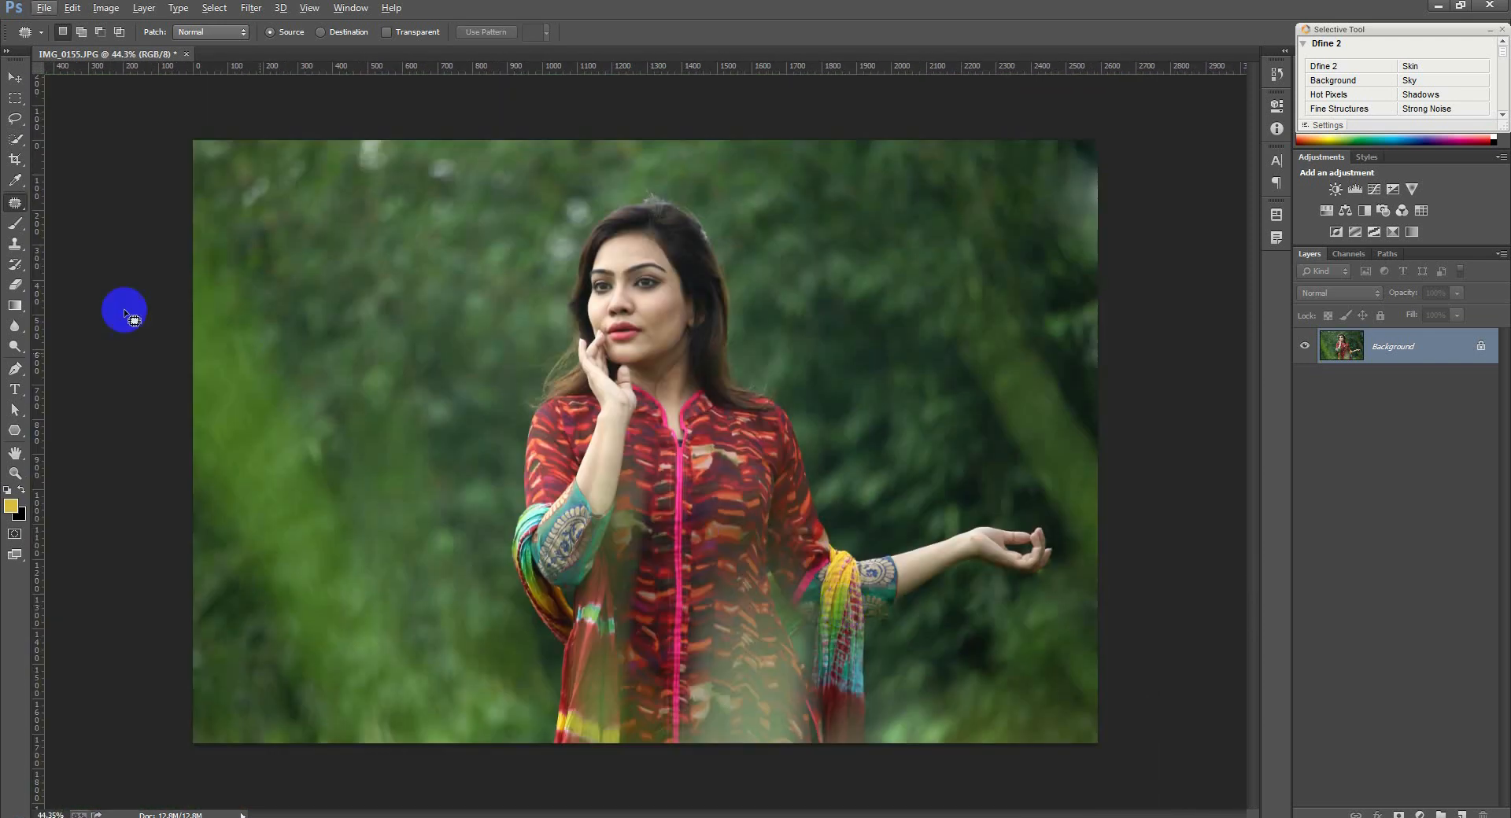
Clone dark background over the green spot below the fingers using the Clone Stamp with a 30 px brush.
{"action": "left_click", "coordinate": [14, 244]}
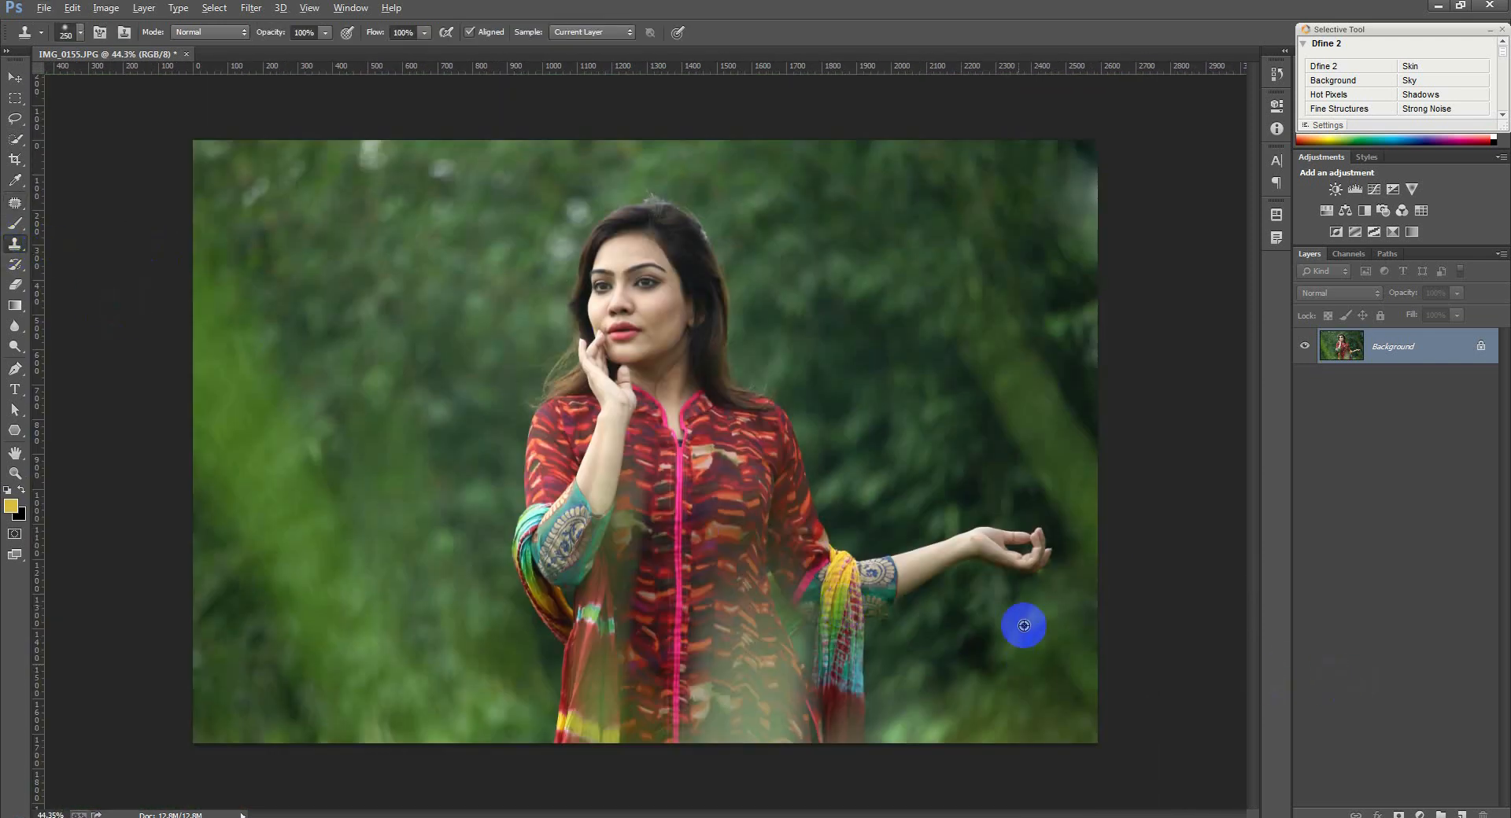
{"action": "scroll", "coordinate": [1024, 626], "scroll_direction": "up", "scroll_amount": 8}
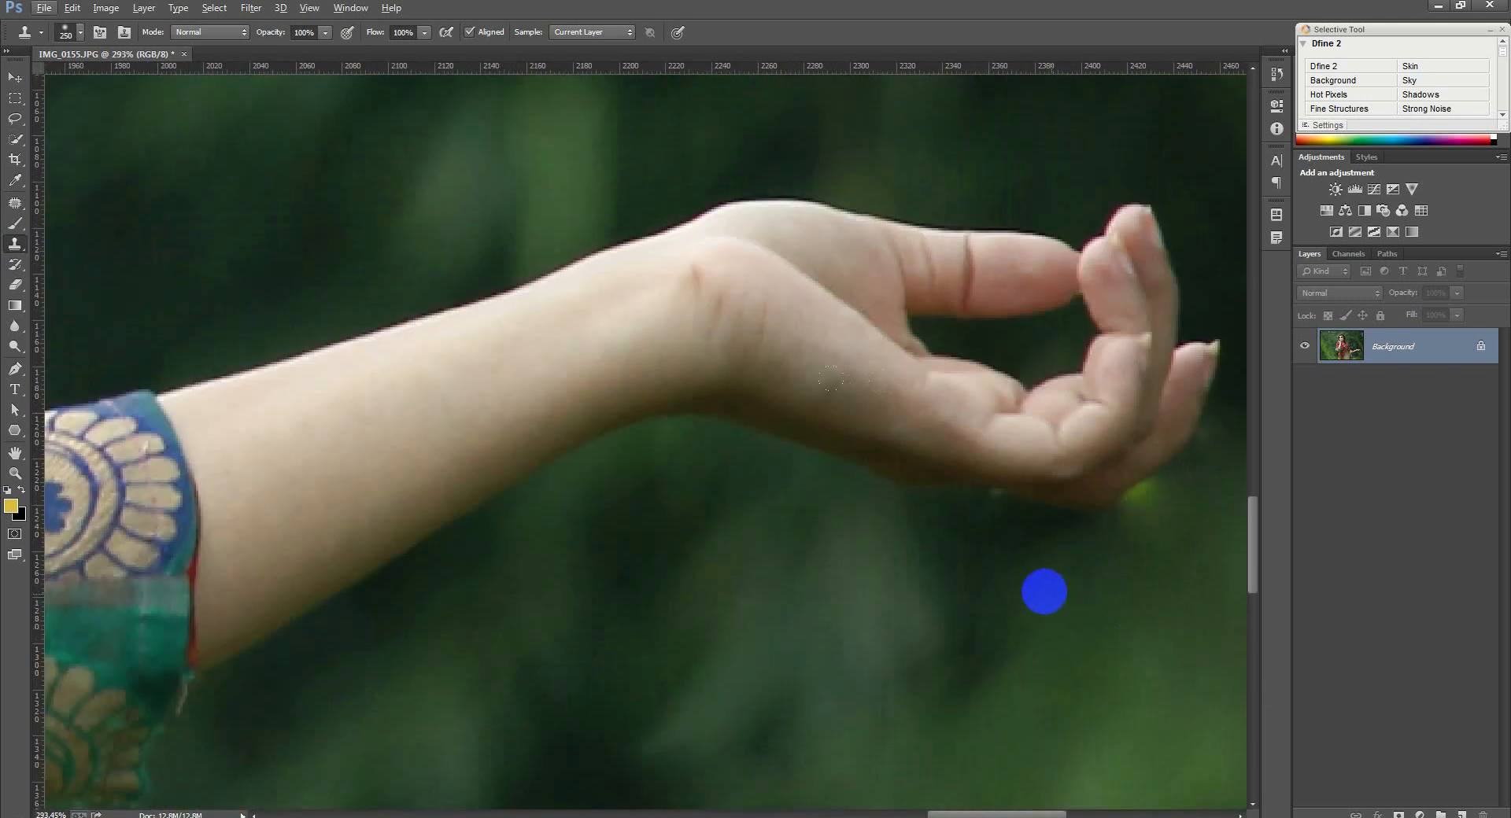
{"action": "key", "text": "bracketleft"}
{"action": "key", "text": "bracketleft"}
{"action": "key", "text": "bracketleft"}
{"action": "key", "text": "bracketleft"}
{"action": "key", "text": "bracketleft"}
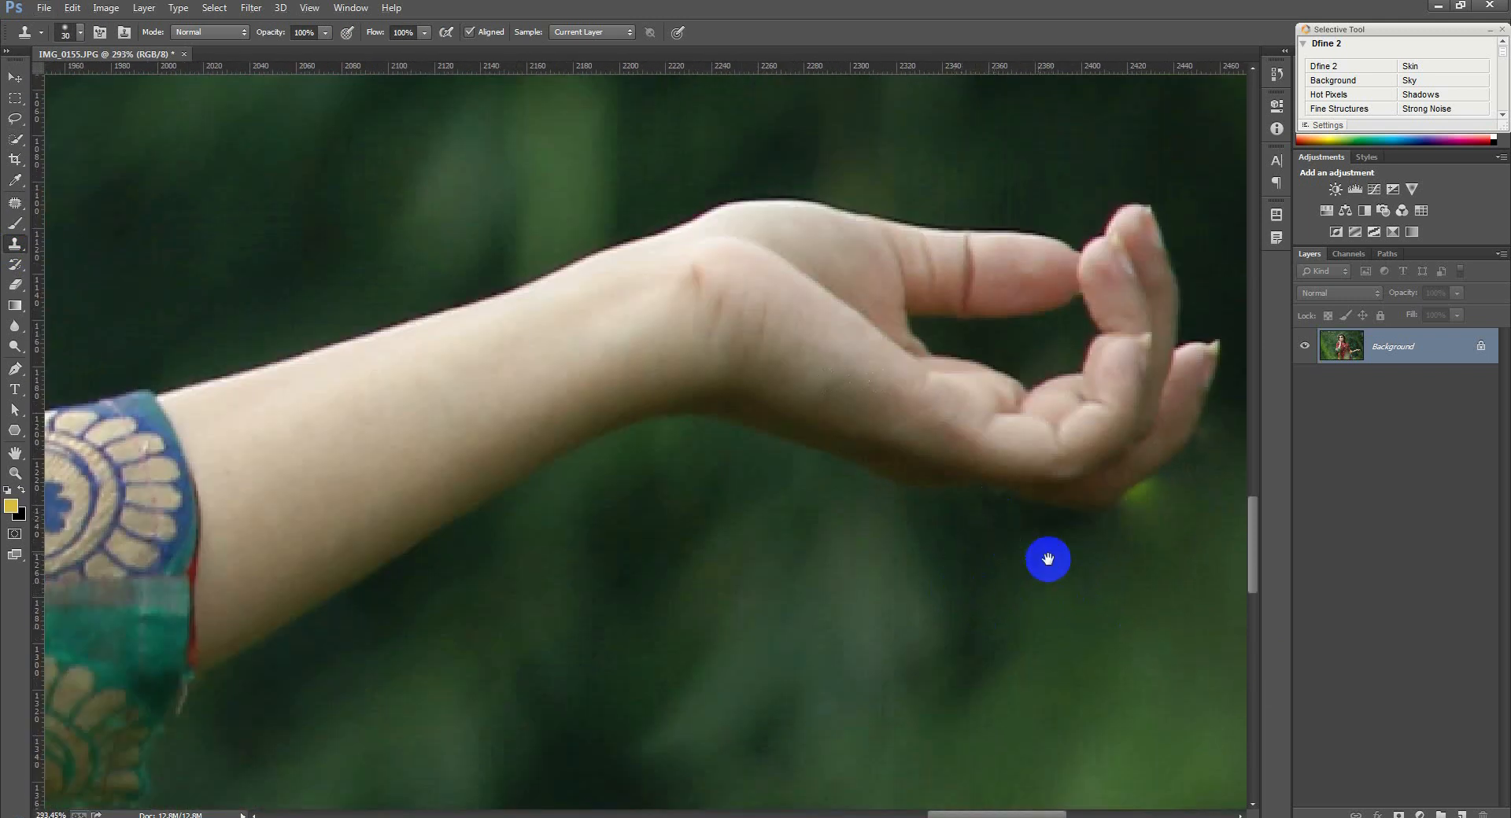
{"action": "left_click_drag", "start_coordinate": [1046, 560], "coordinate": [871, 580]}
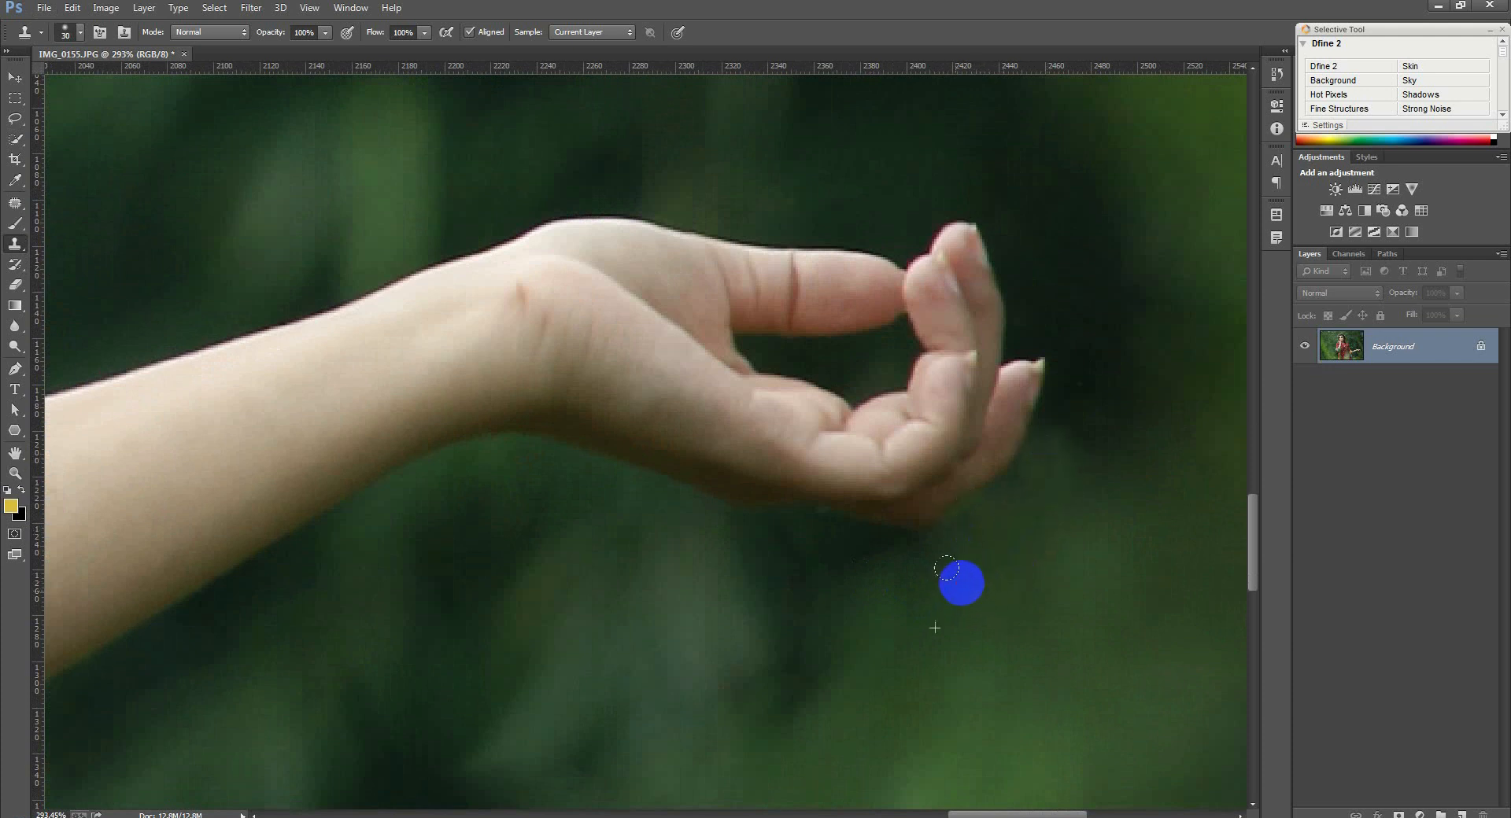
{"action": "scroll", "coordinate": [936, 610], "scroll_direction": "down", "scroll_amount": 3}
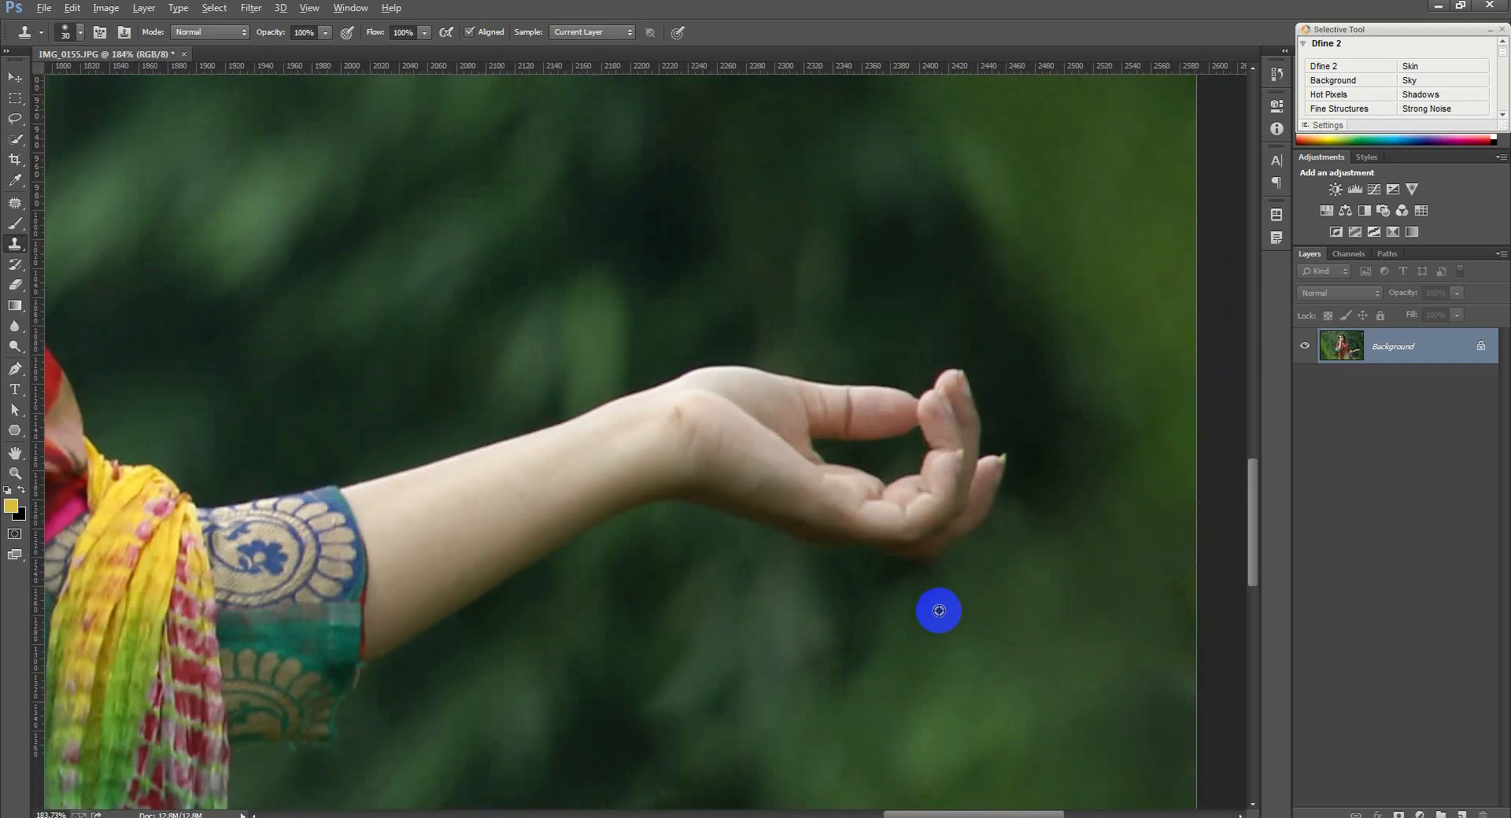
{"action": "scroll", "coordinate": [939, 610], "scroll_direction": "down", "scroll_amount": 5}
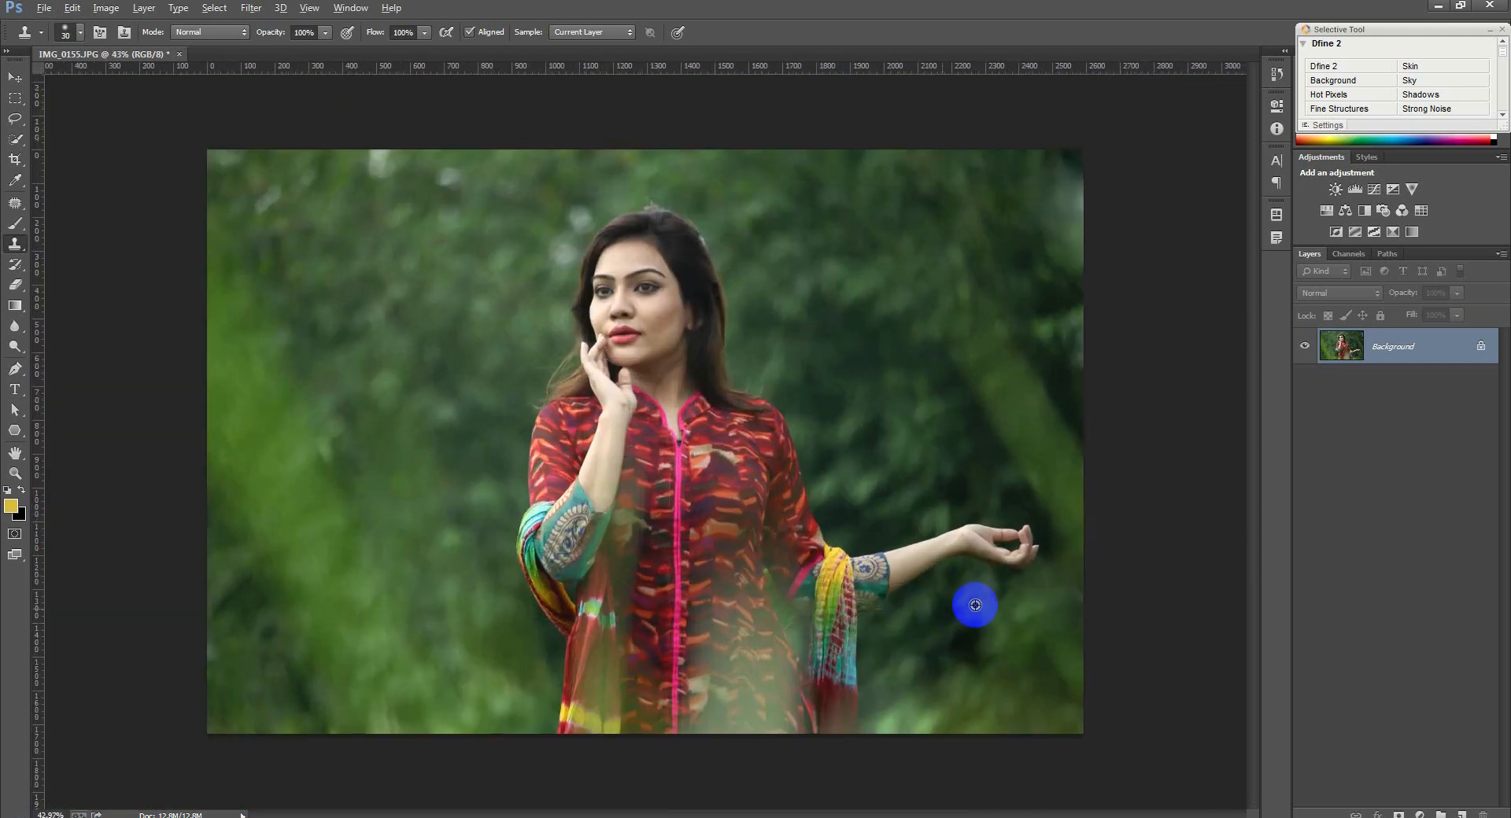
Heal the small marks along the jawline and neck using the Spot Healing Brush in Content-Aware mode.
{"action": "scroll", "coordinate": [614, 337], "scroll_direction": "up", "scroll_amount": 5}
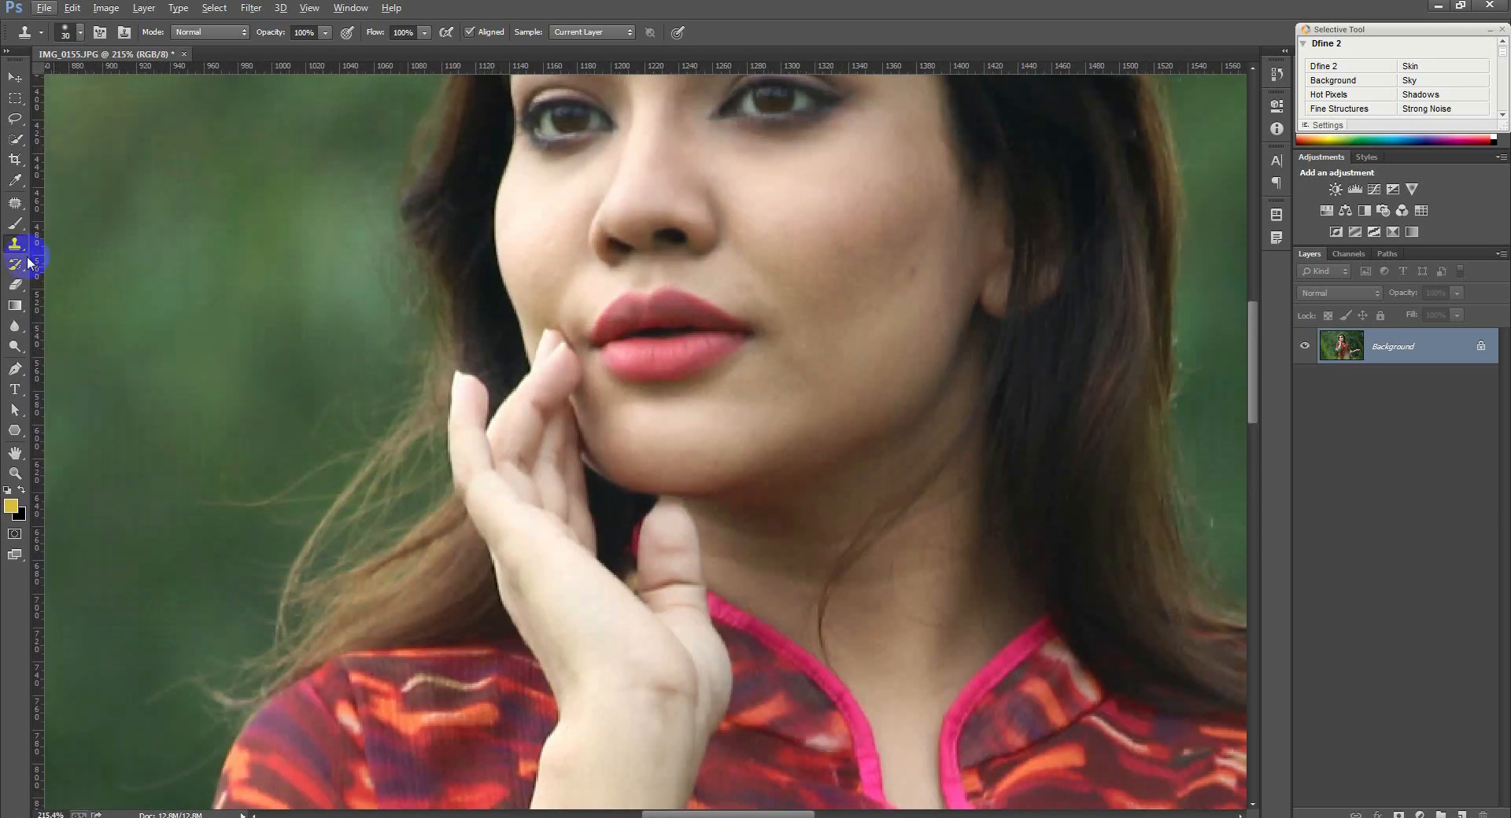
{"action": "right_click", "coordinate": [15, 203]}
{"action": "left_click", "coordinate": [98, 197]}
{"action": "scroll", "coordinate": [786, 226], "scroll_direction": "up", "scroll_amount": 1}
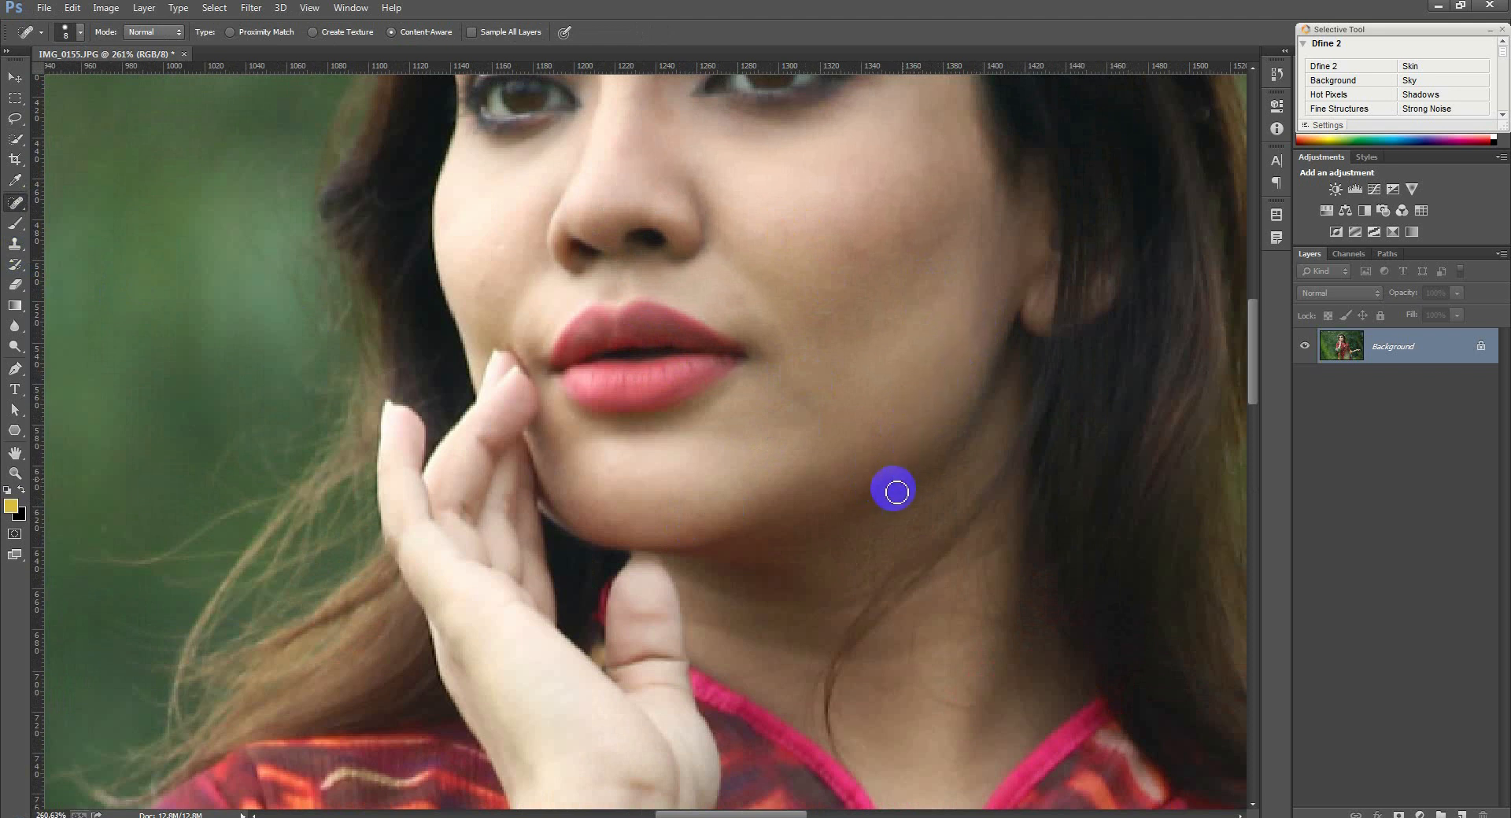
{"action": "left_click_drag", "start_coordinate": [883, 480], "coordinate": [872, 585]}
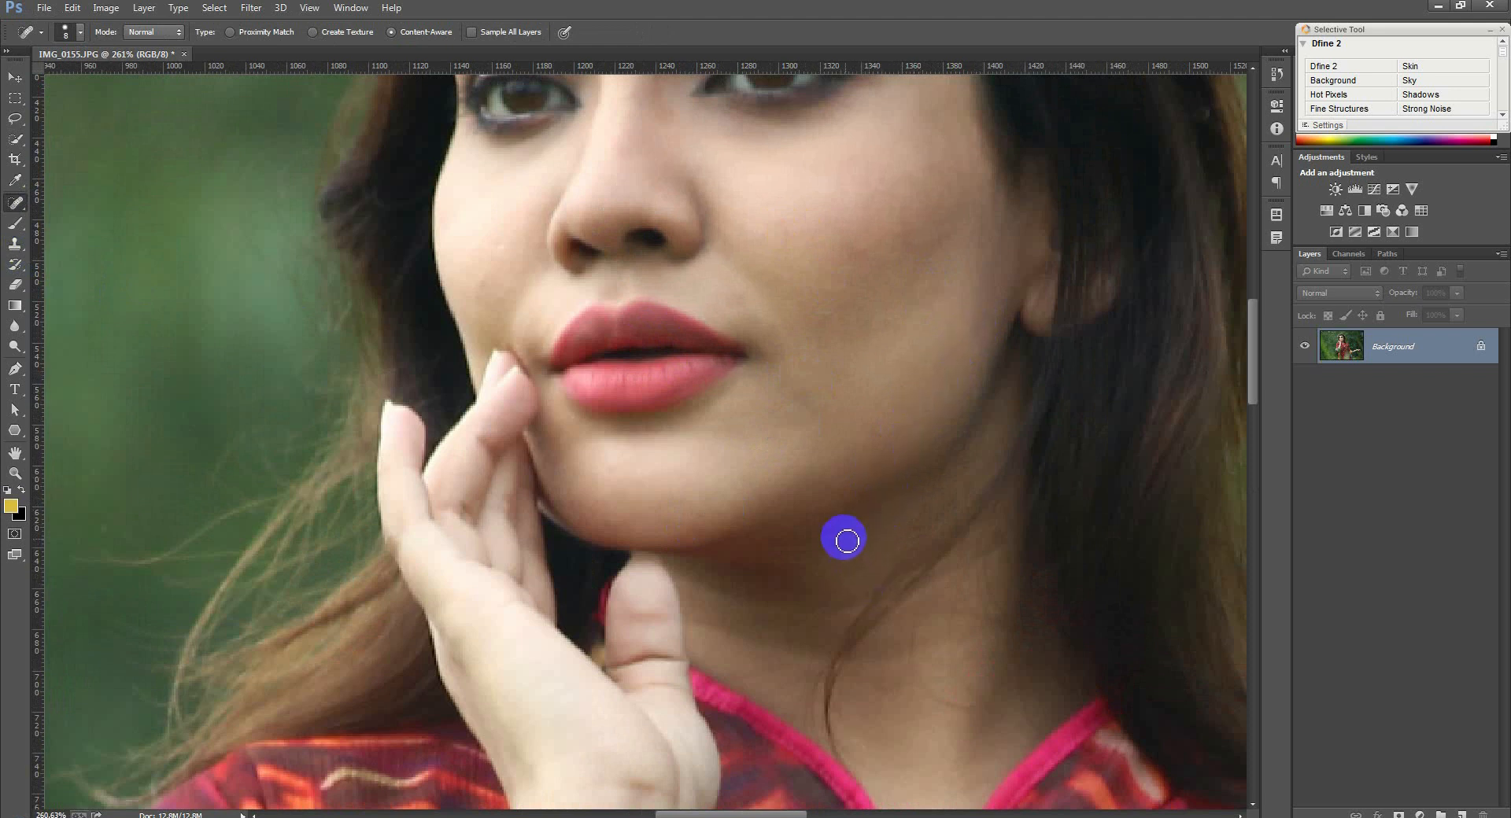
{"action": "left_click", "coordinate": [882, 457]}
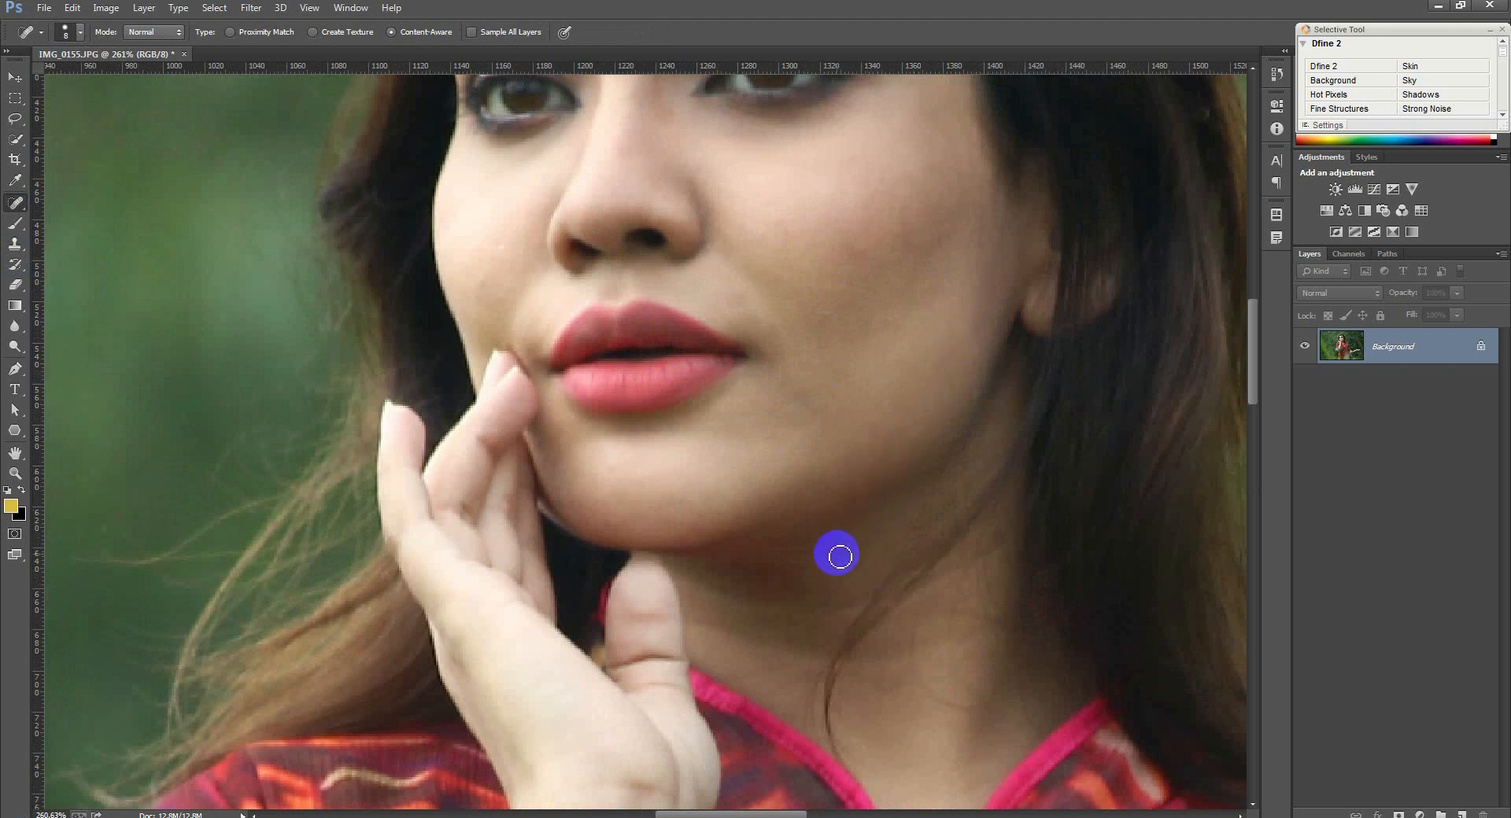
Heal the small skin marks on the forehead near the hairline and on the cheek beside the eye.
{"action": "scroll", "coordinate": [890, 358], "scroll_direction": "up", "scroll_amount": 2}
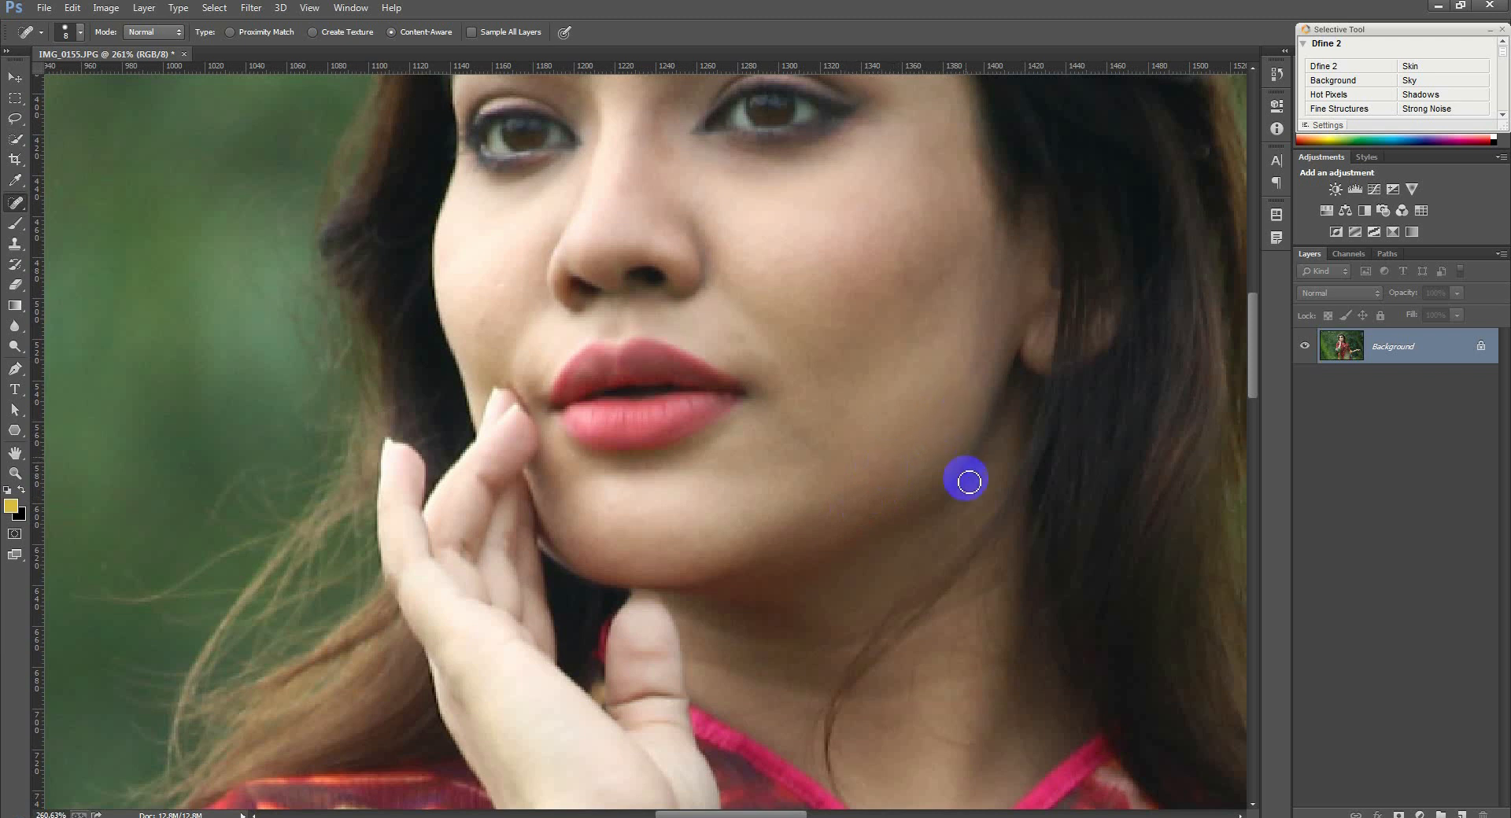
{"action": "scroll", "coordinate": [966, 479], "scroll_direction": "down", "scroll_amount": 3}
{"action": "scroll", "coordinate": [816, 432], "scroll_direction": "up", "scroll_amount": 5}
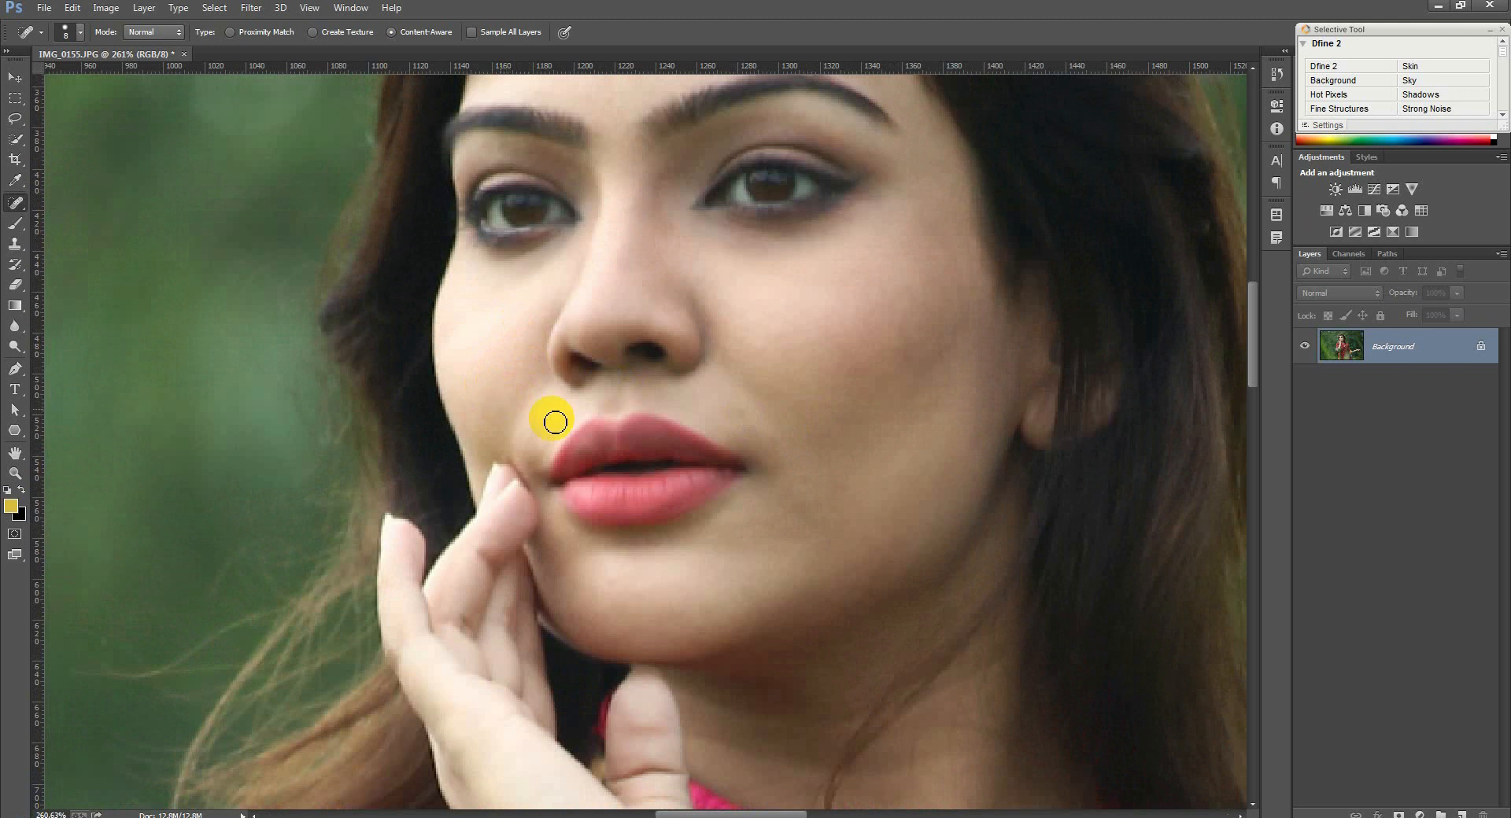
{"action": "scroll", "coordinate": [719, 411], "scroll_direction": "up", "scroll_amount": 5}
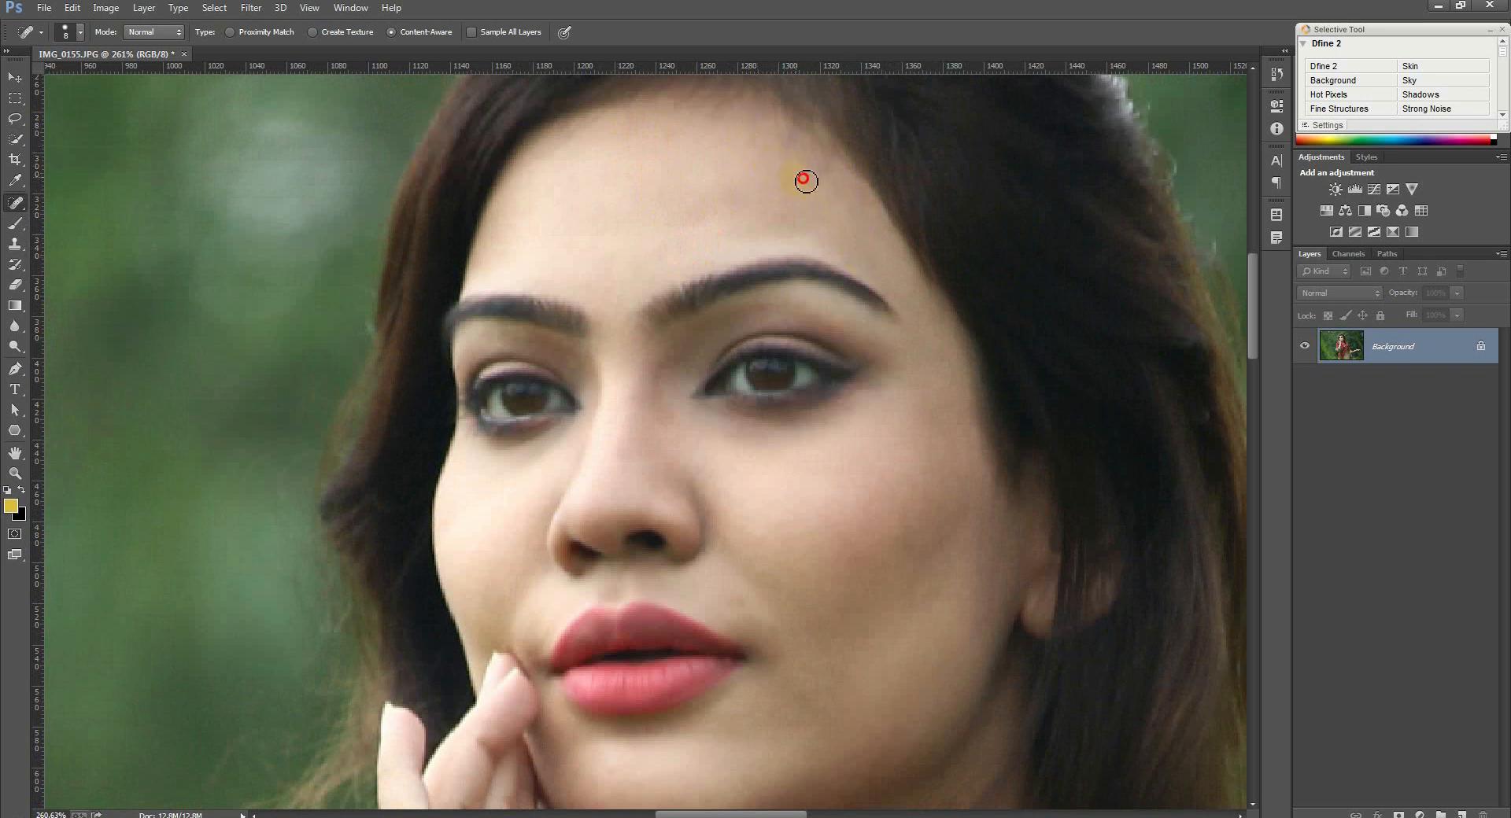
{"action": "scroll", "coordinate": [916, 354], "scroll_direction": "down", "scroll_amount": 3}
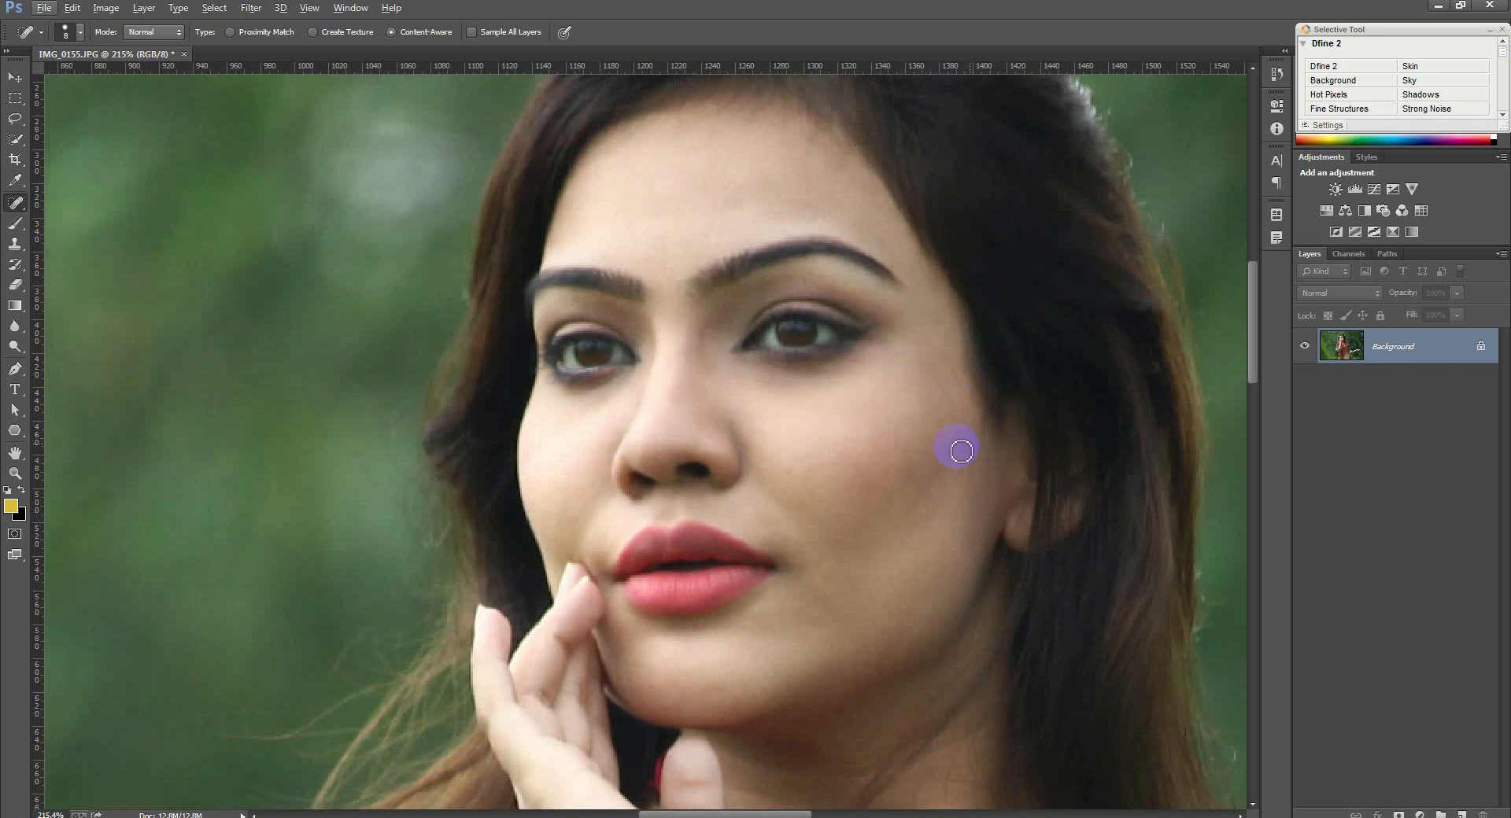
{"action": "left_click", "coordinate": [931, 370]}
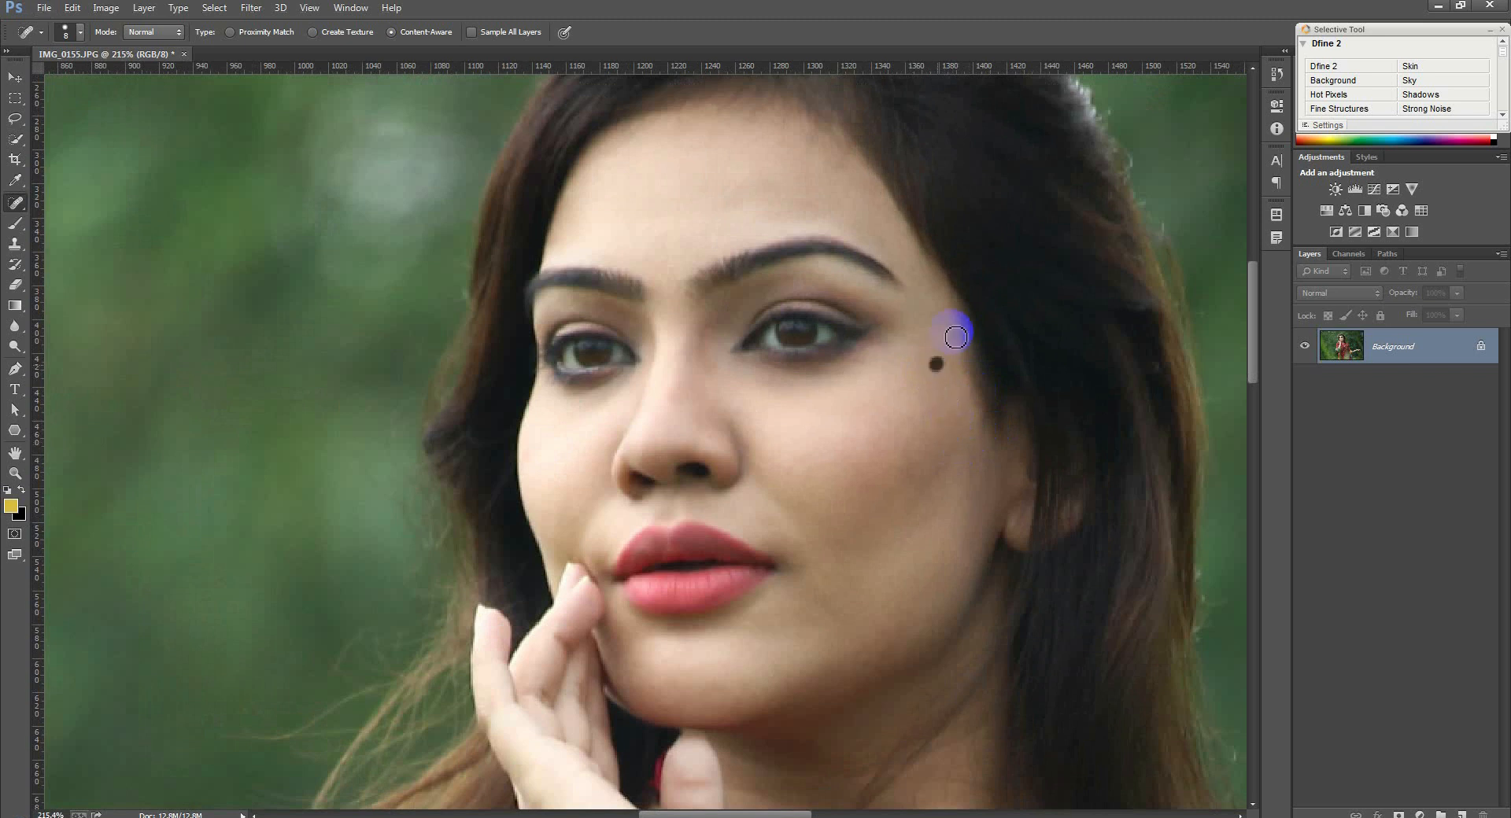
{"action": "left_click", "coordinate": [905, 463]}
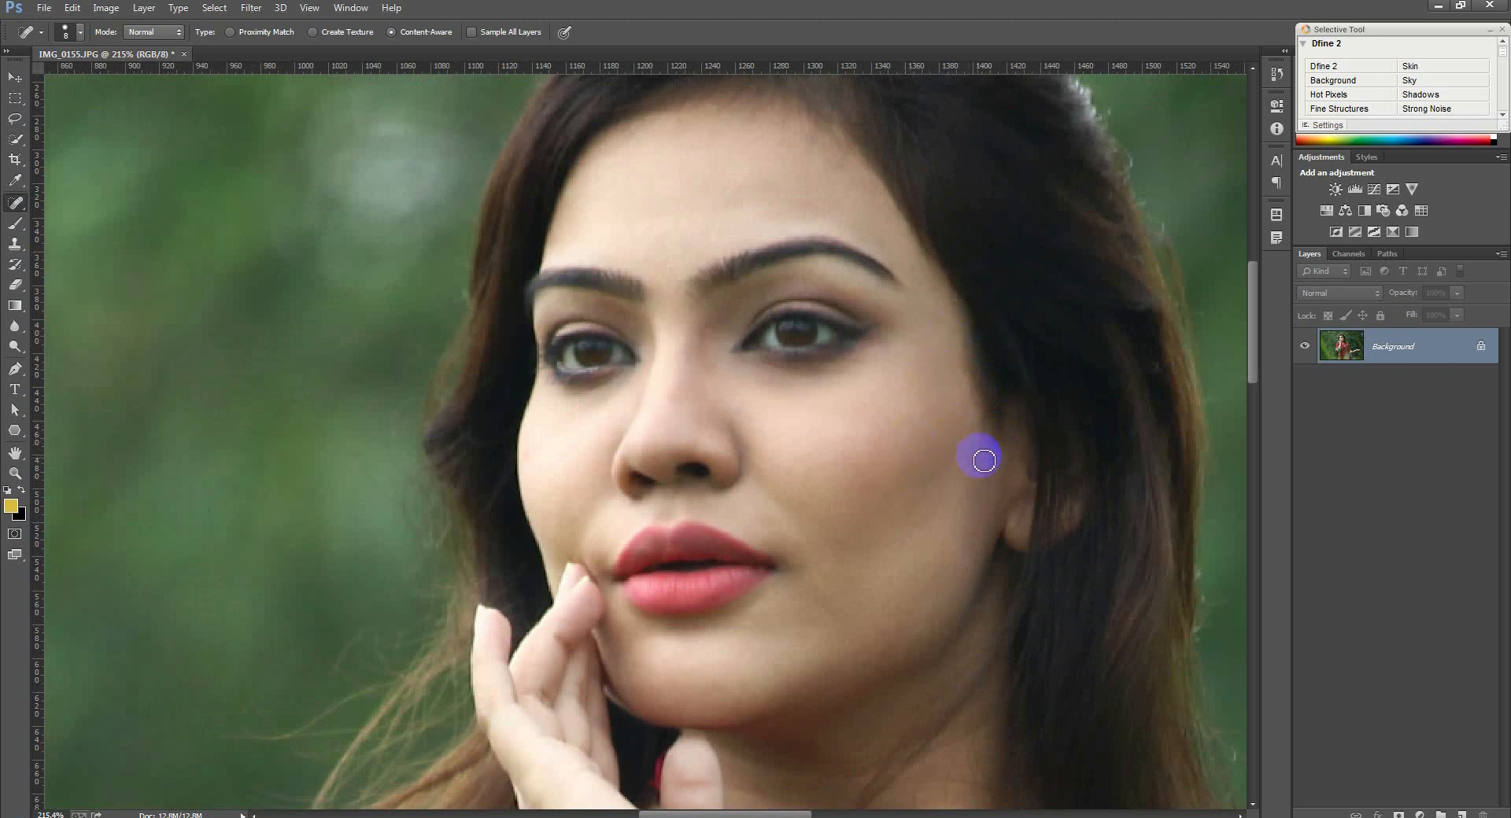
Heal the skin marks on the outstretched forearm and the crease at its wrist.
{"action": "scroll", "coordinate": [905, 473], "scroll_direction": "down", "scroll_amount": 3}
{"action": "scroll", "coordinate": [853, 481], "scroll_direction": "down", "scroll_amount": 2}
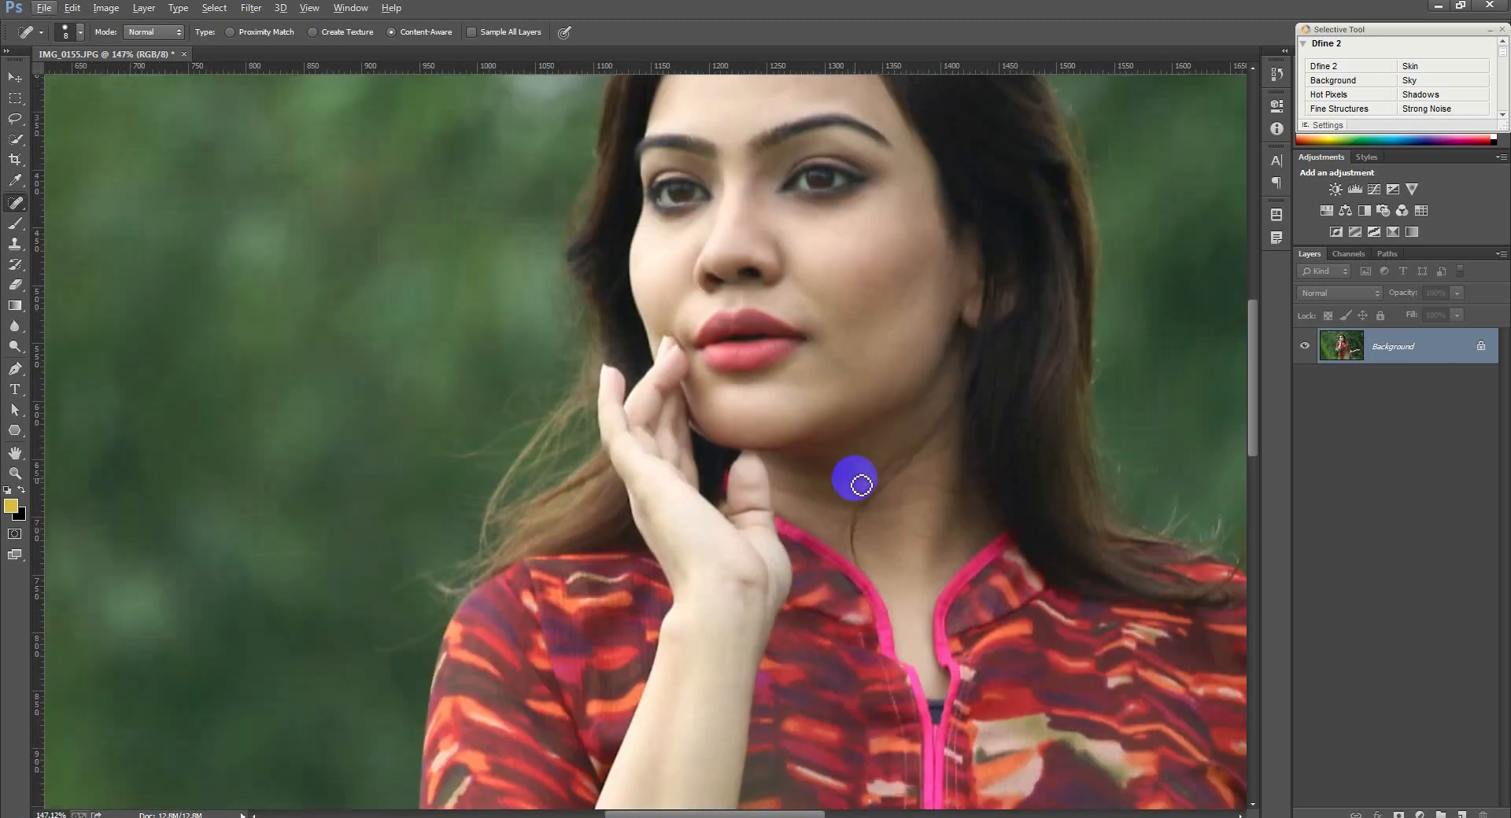
{"action": "scroll", "coordinate": [861, 485], "scroll_direction": "down", "scroll_amount": 3}
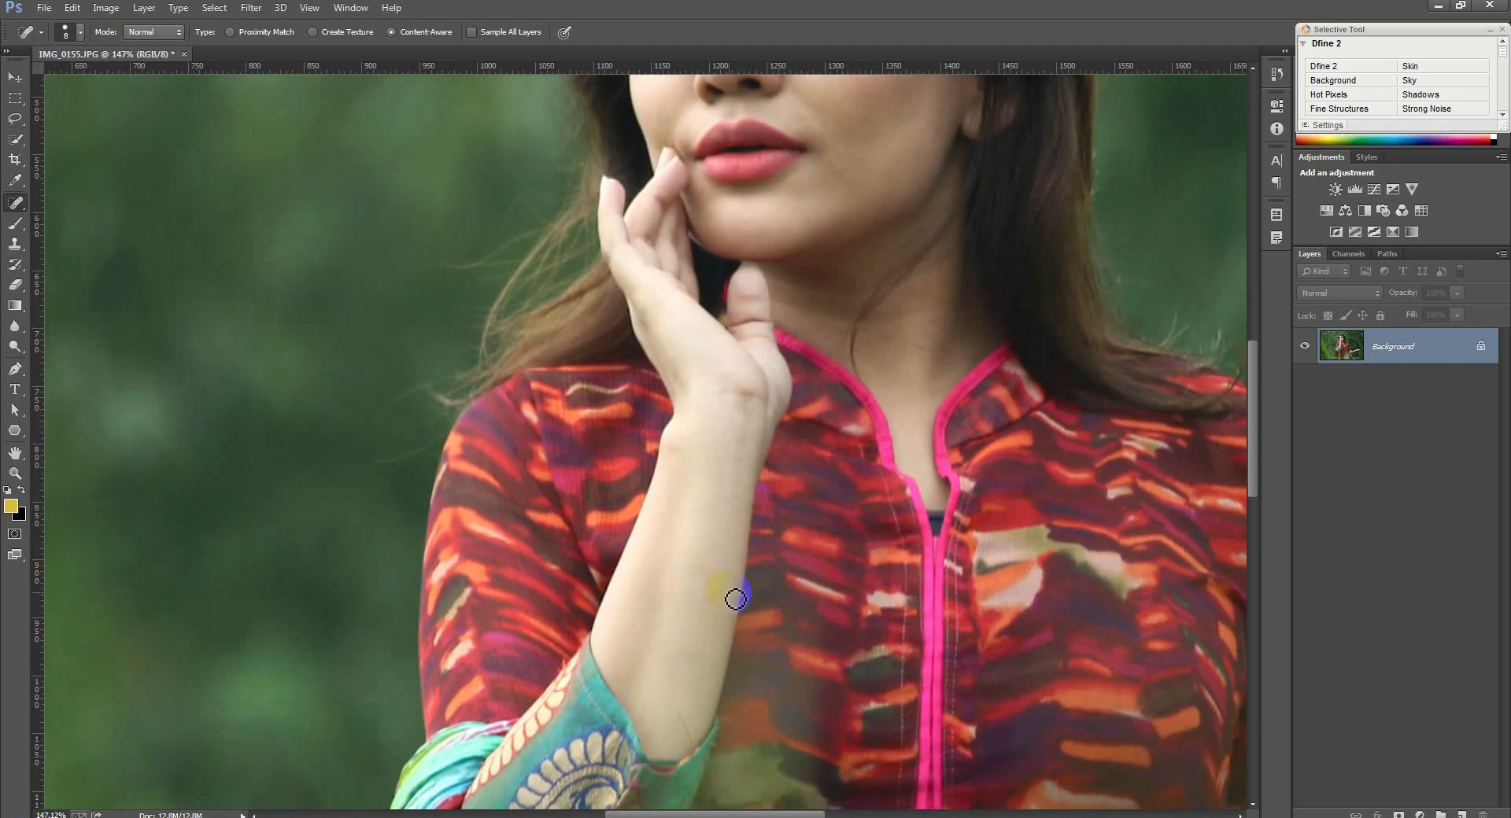
{"action": "scroll", "coordinate": [724, 629], "scroll_direction": "down", "scroll_amount": 1}
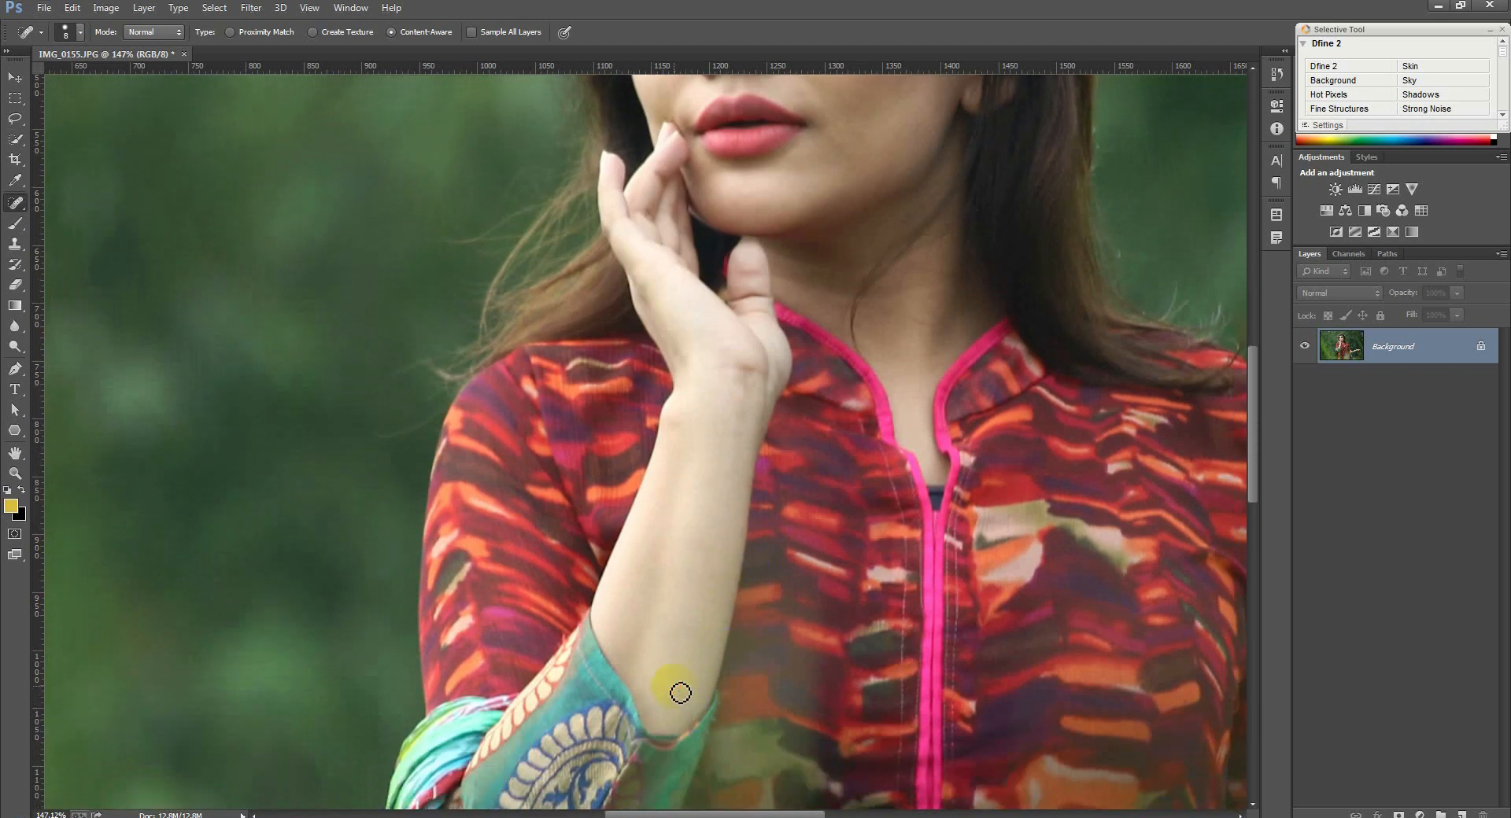
{"action": "scroll", "coordinate": [724, 665], "scroll_direction": "down", "scroll_amount": 8}
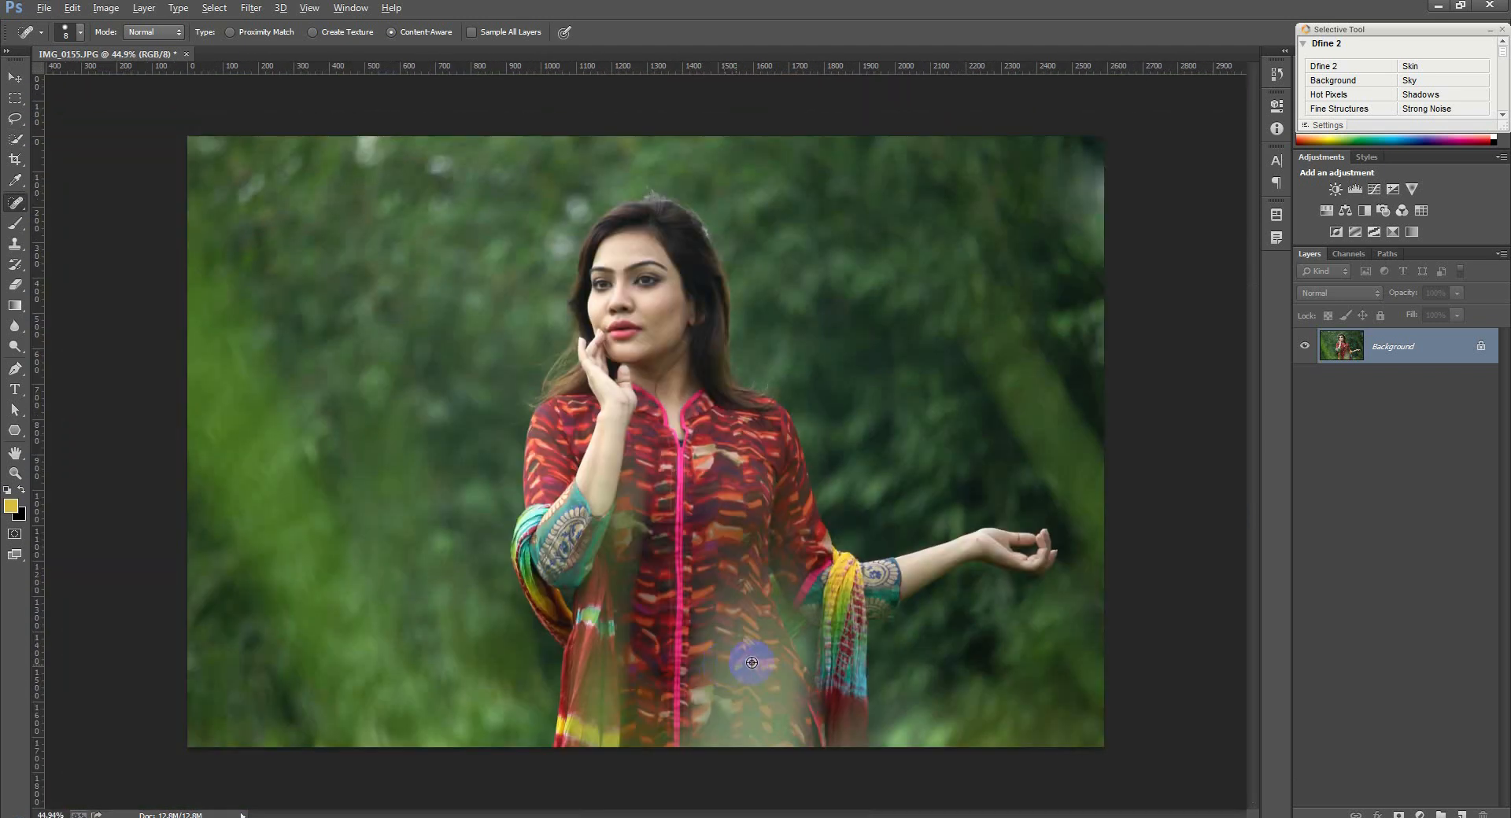
{"action": "scroll", "coordinate": [913, 598], "scroll_direction": "up", "scroll_amount": 10}
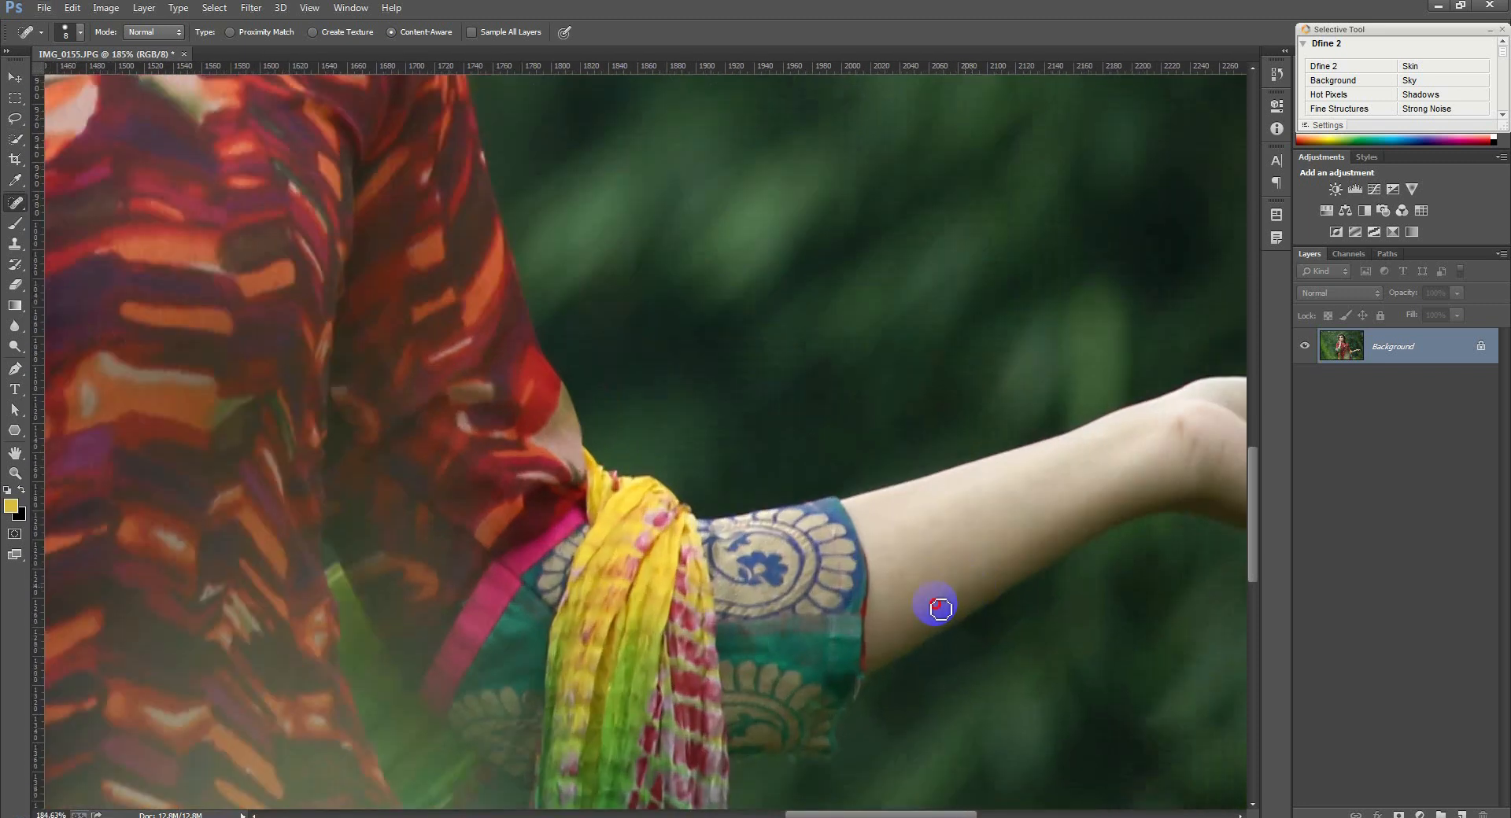
{"action": "left_click", "coordinate": [1180, 424]}
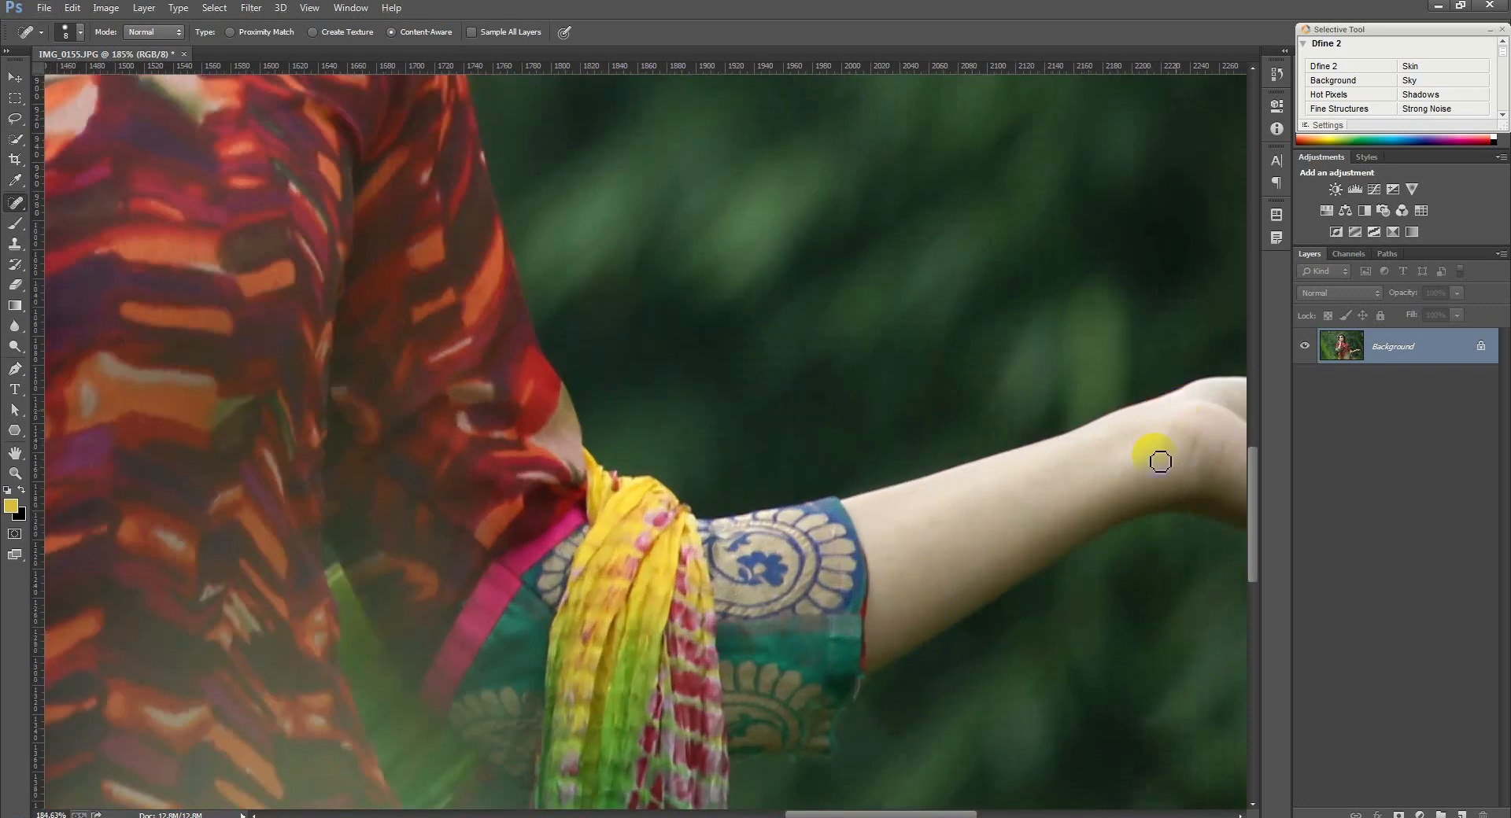
{"action": "scroll", "coordinate": [904, 610], "scroll_direction": "down", "scroll_amount": 8}
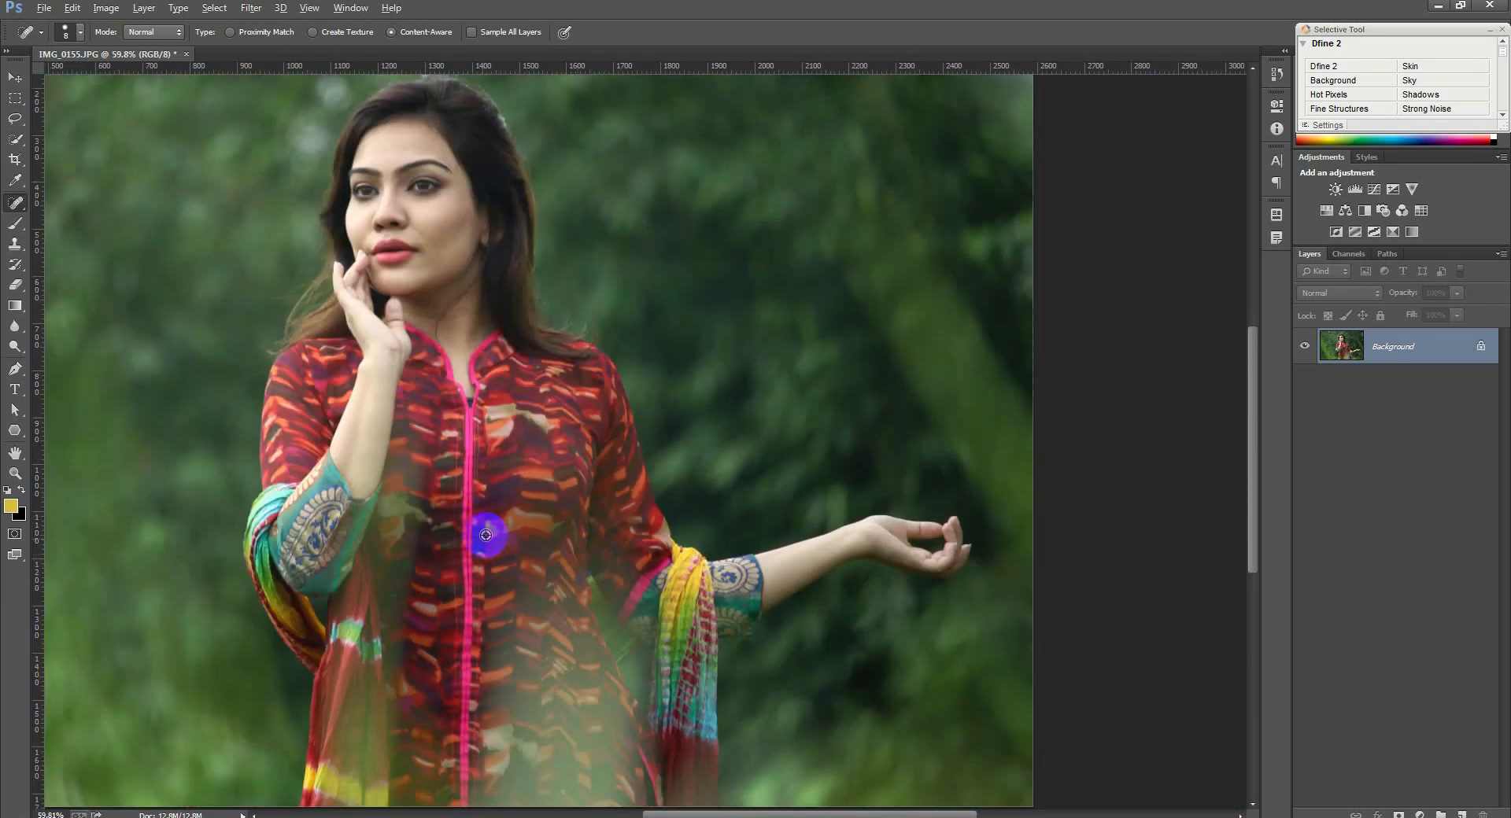
{"action": "scroll", "coordinate": [472, 523], "scroll_direction": "down", "scroll_amount": 2}
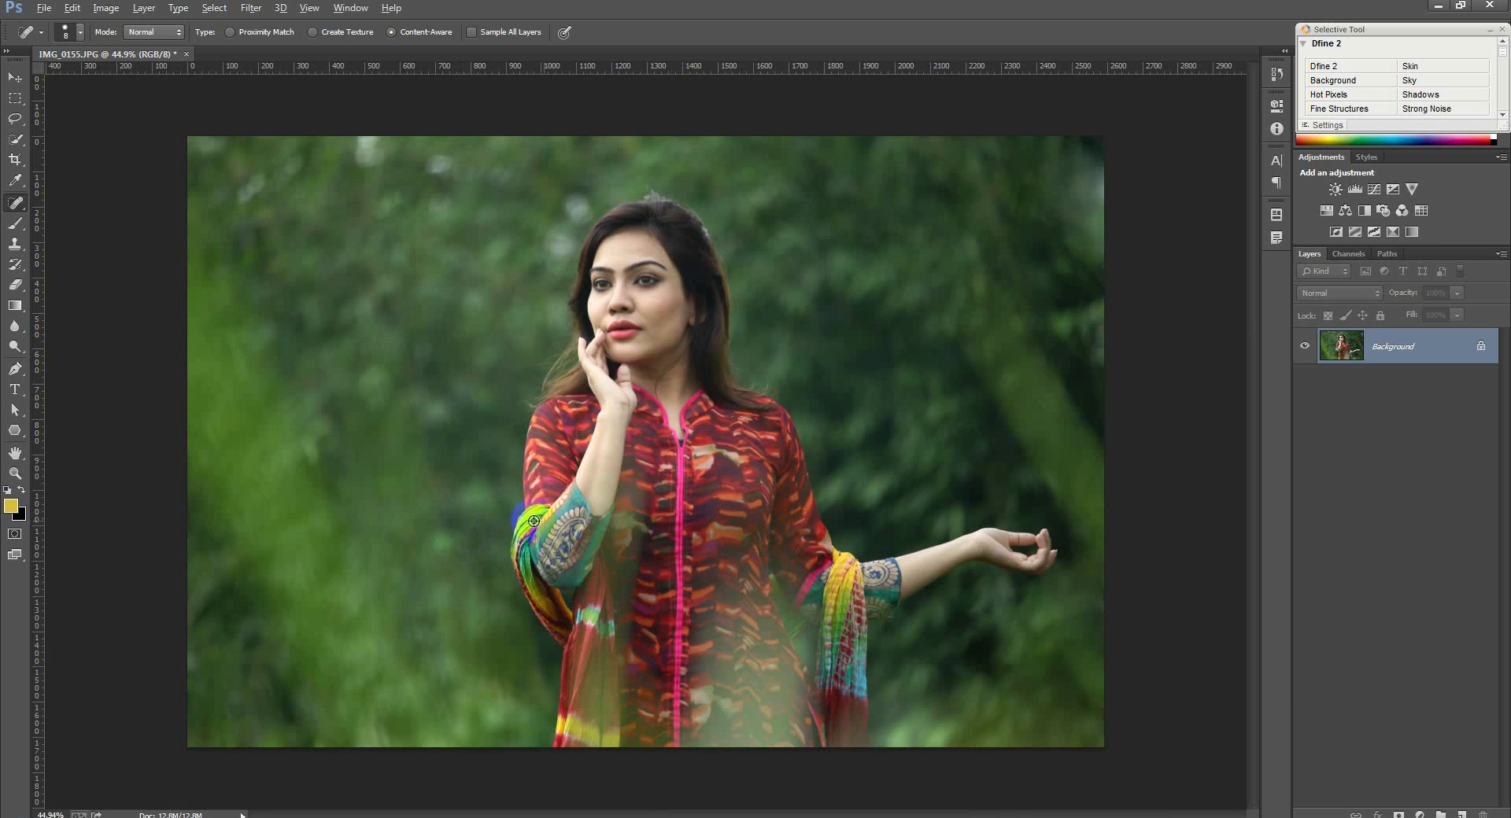
{"action": "scroll", "coordinate": [524, 521], "scroll_direction": "down", "scroll_amount": 1}
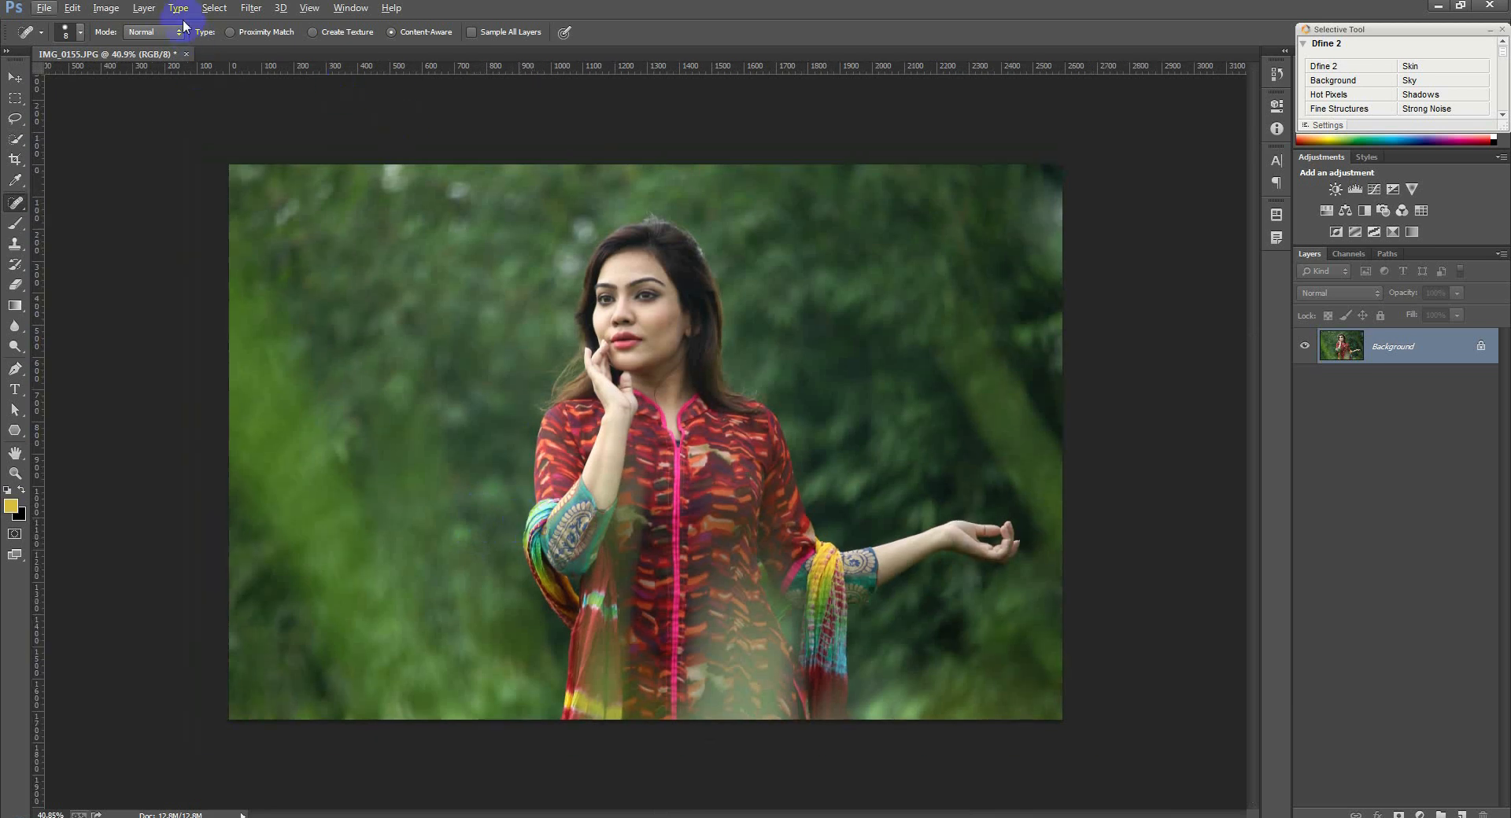
{"action": "left_click", "coordinate": [107, 8]}
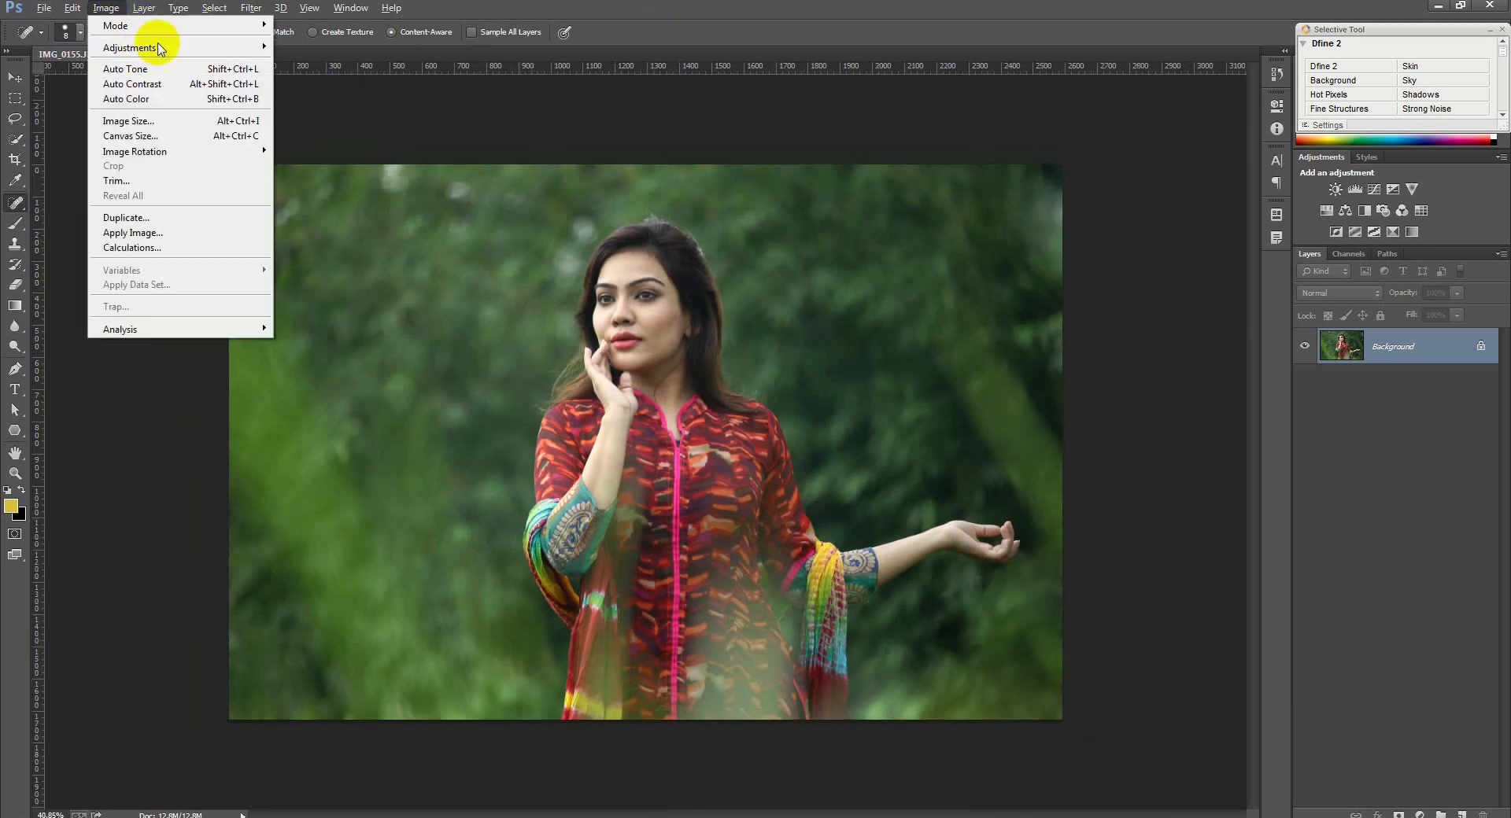
{"action": "left_click", "coordinate": [145, 84]}
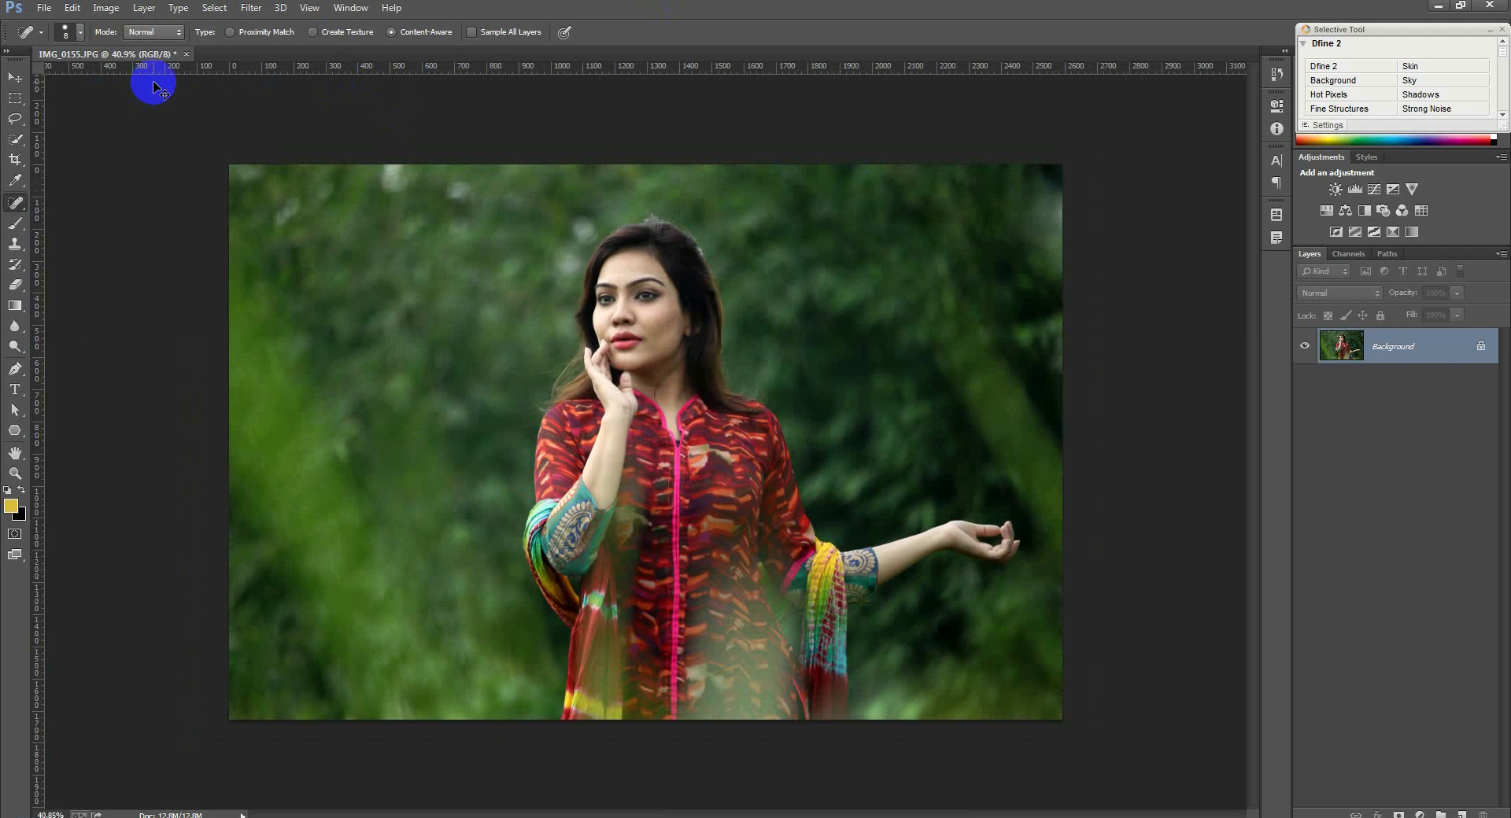
{"action": "key", "text": "ctrl+s"}
{"action": "left_click", "coordinate": [846, 225]}
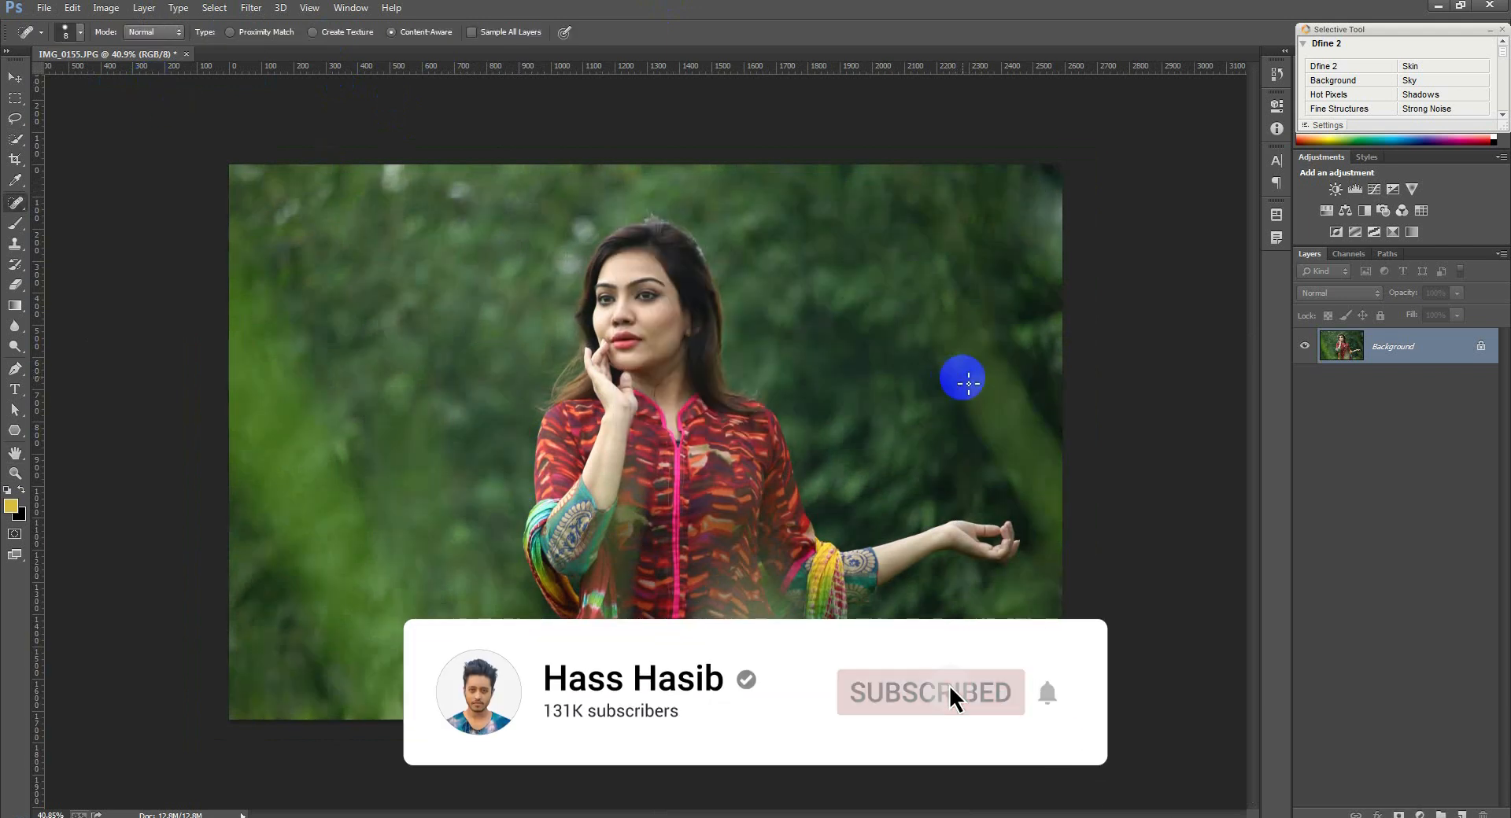
Duplicate the Background layer and apply Auto Contrast to the copy.
{"action": "key", "text": "ctrl+j"}
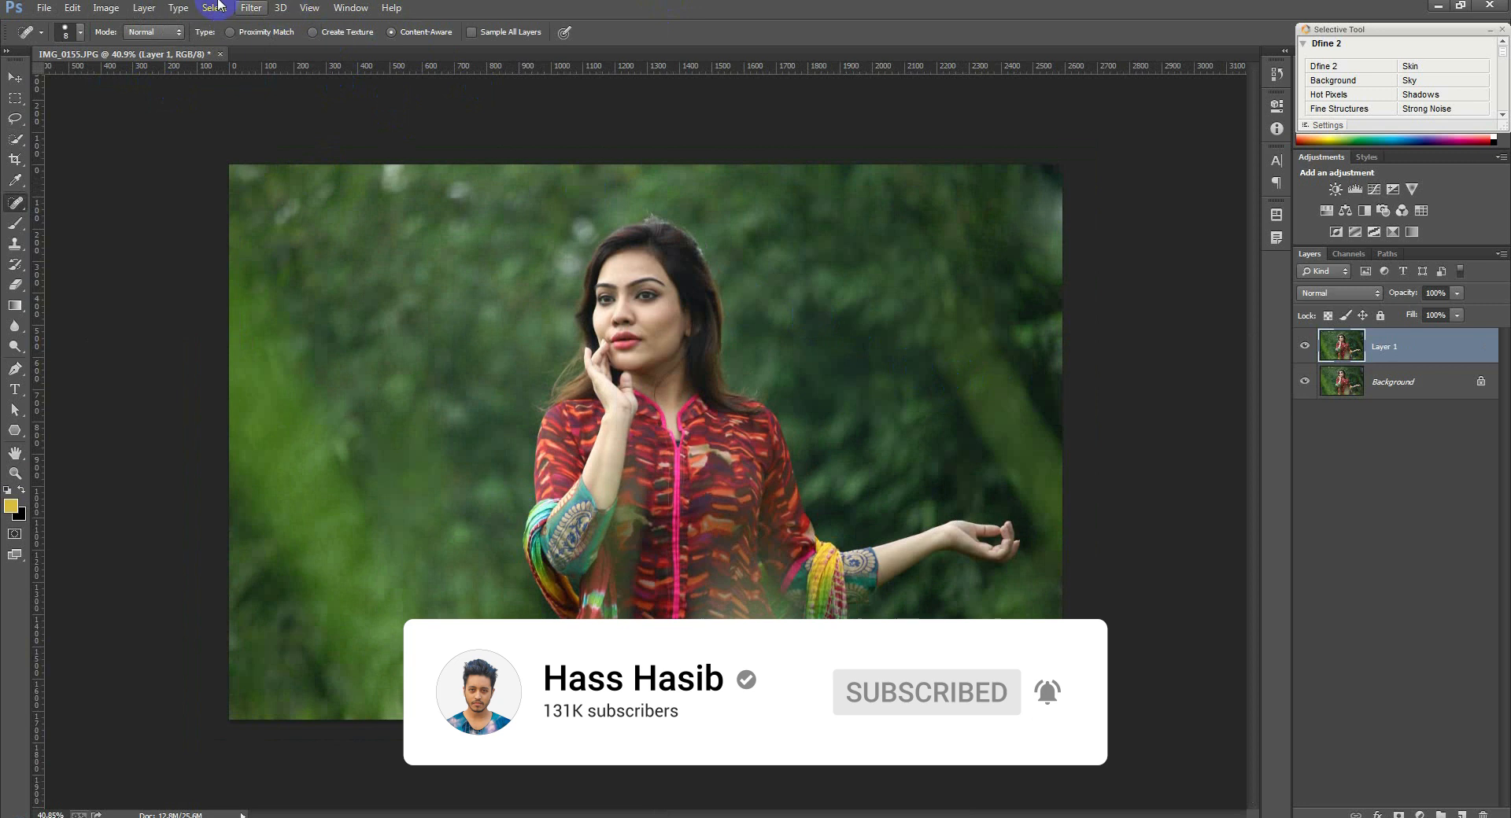
{"action": "left_click", "coordinate": [106, 7]}
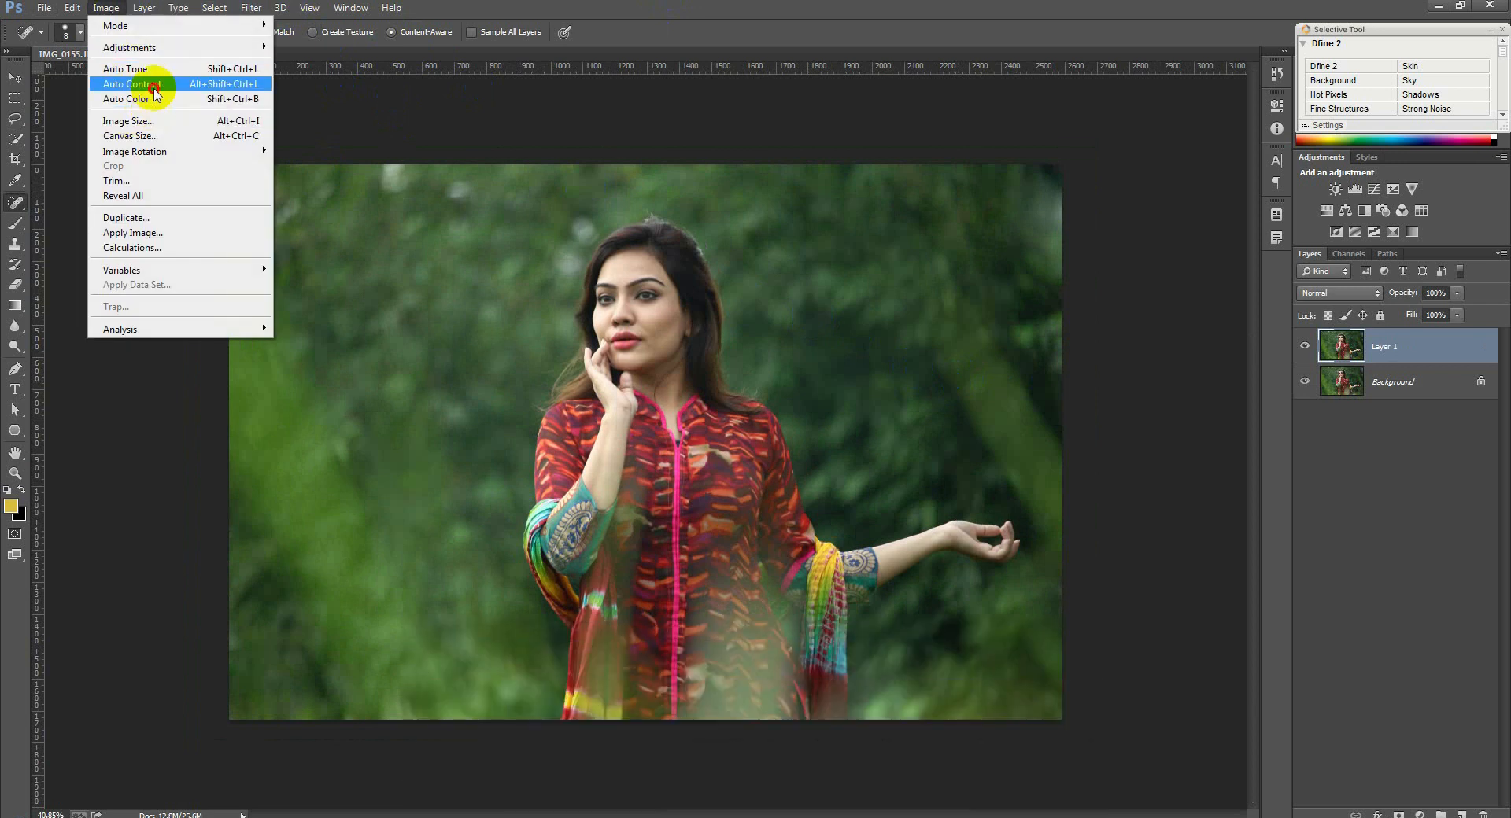
{"action": "left_click", "coordinate": [155, 92]}
Save the layered document as IMG_0155 in Photoshop PSD format in the Raw Image folder.
{"action": "key", "text": "ctrl+shift+s"}
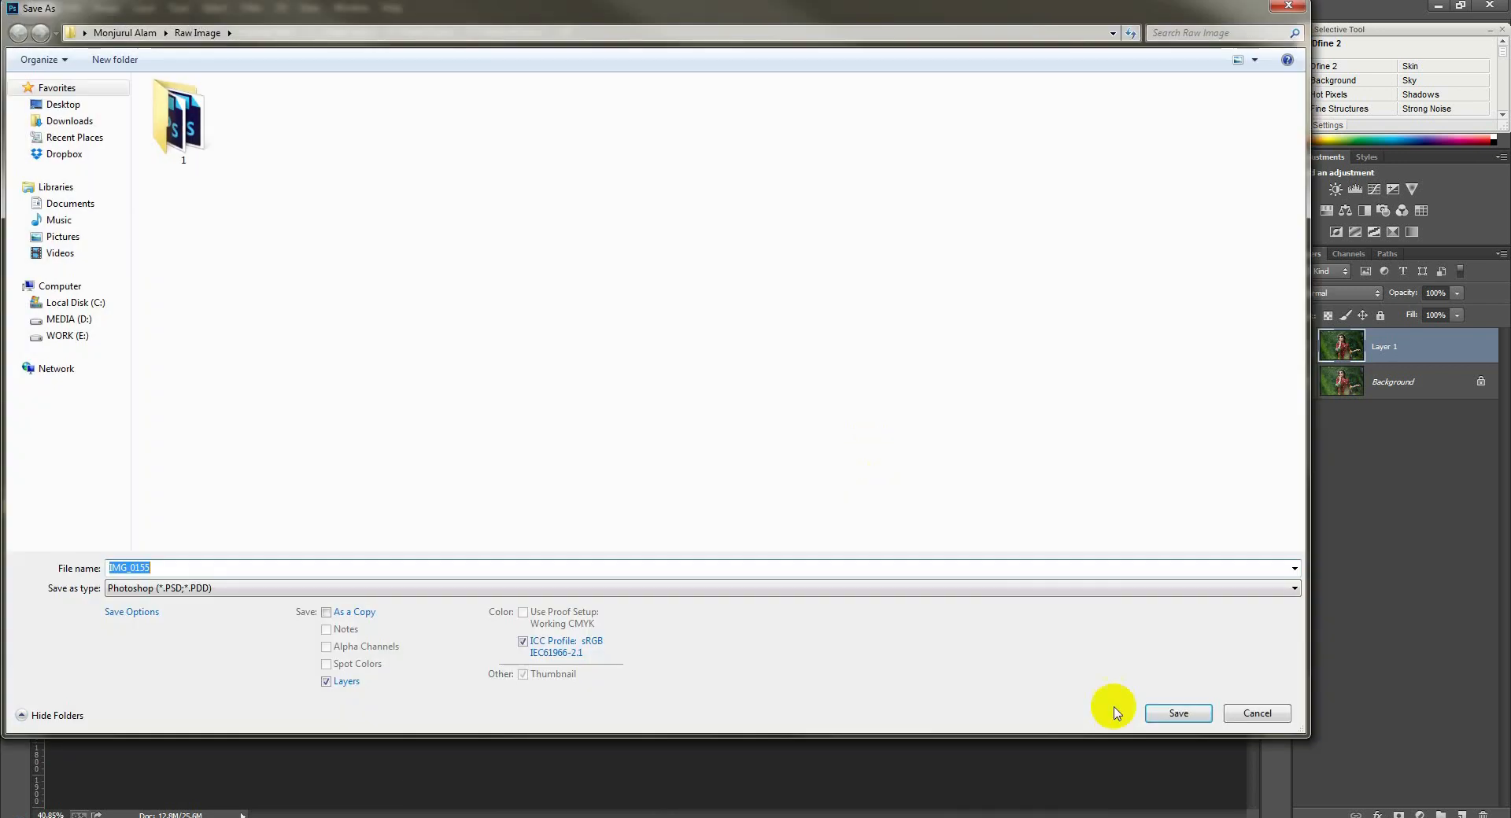
{"action": "left_click", "coordinate": [1174, 714]}
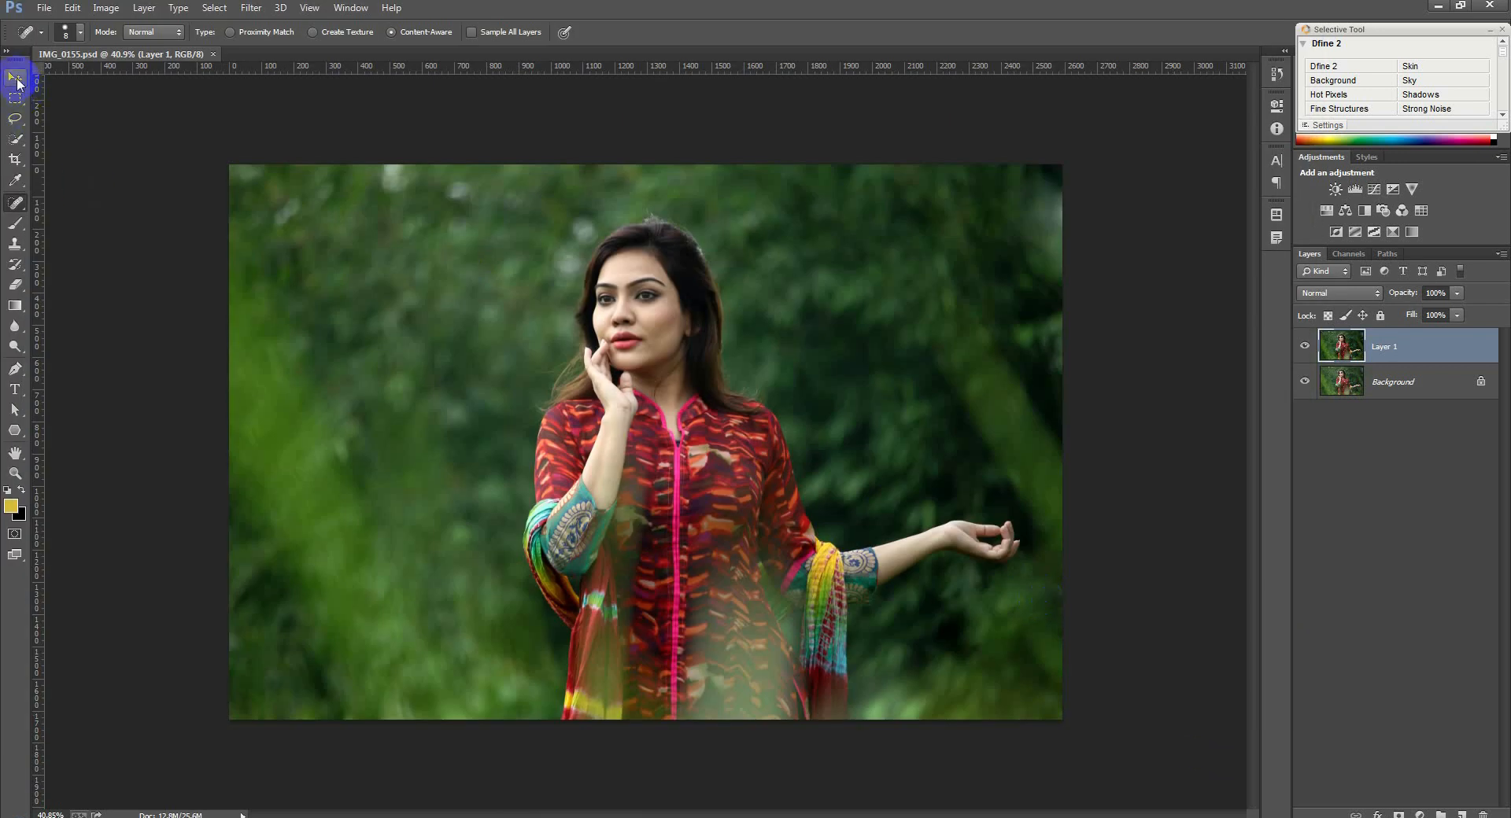
Open the duplicate layer in the Camera Raw filter and set the Greens hue to -100.
{"action": "left_click", "coordinate": [15, 79]}
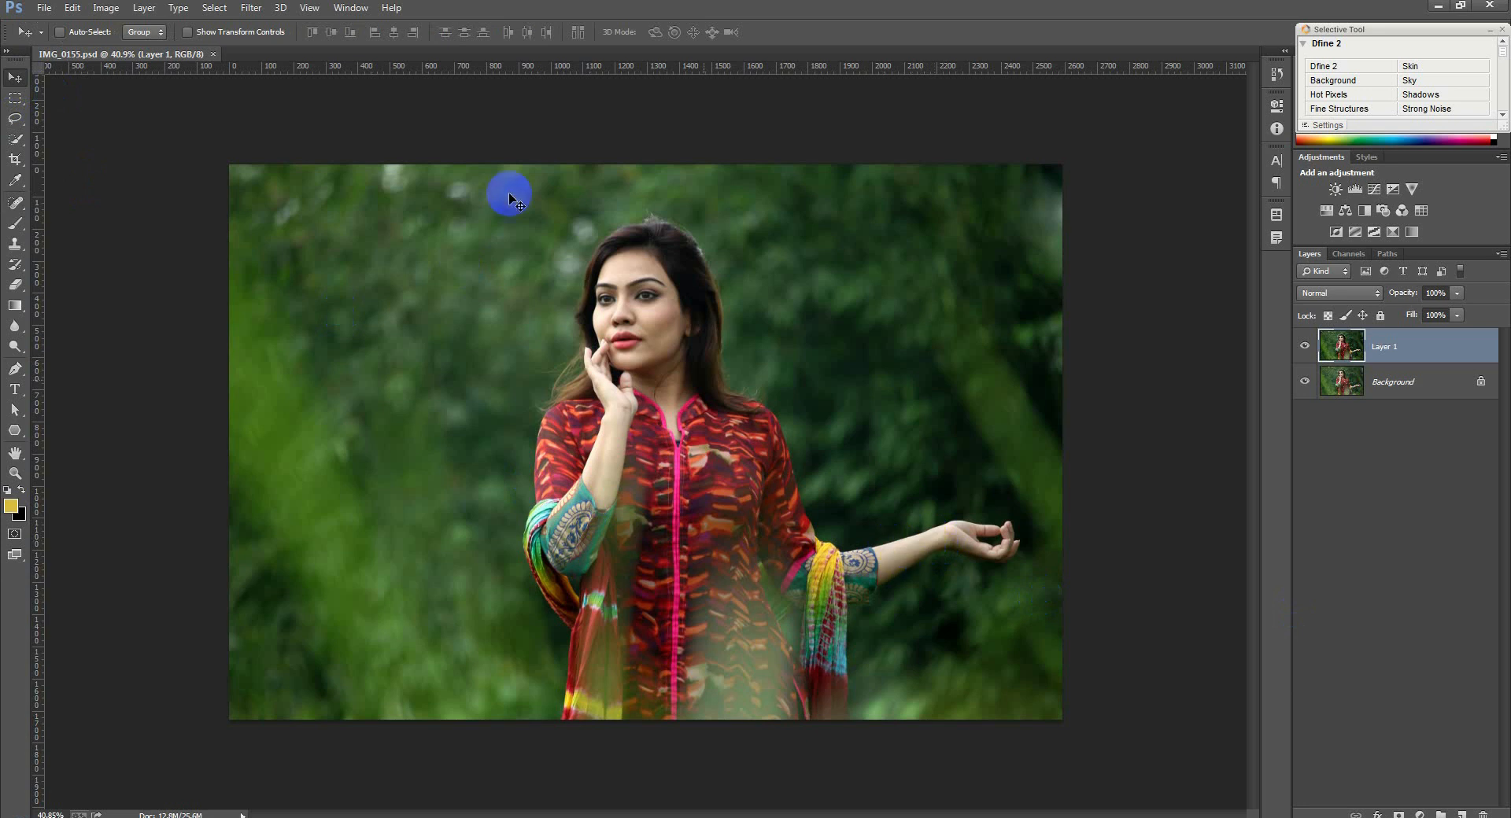
{"action": "left_click", "coordinate": [251, 8]}
{"action": "left_click", "coordinate": [297, 100]}
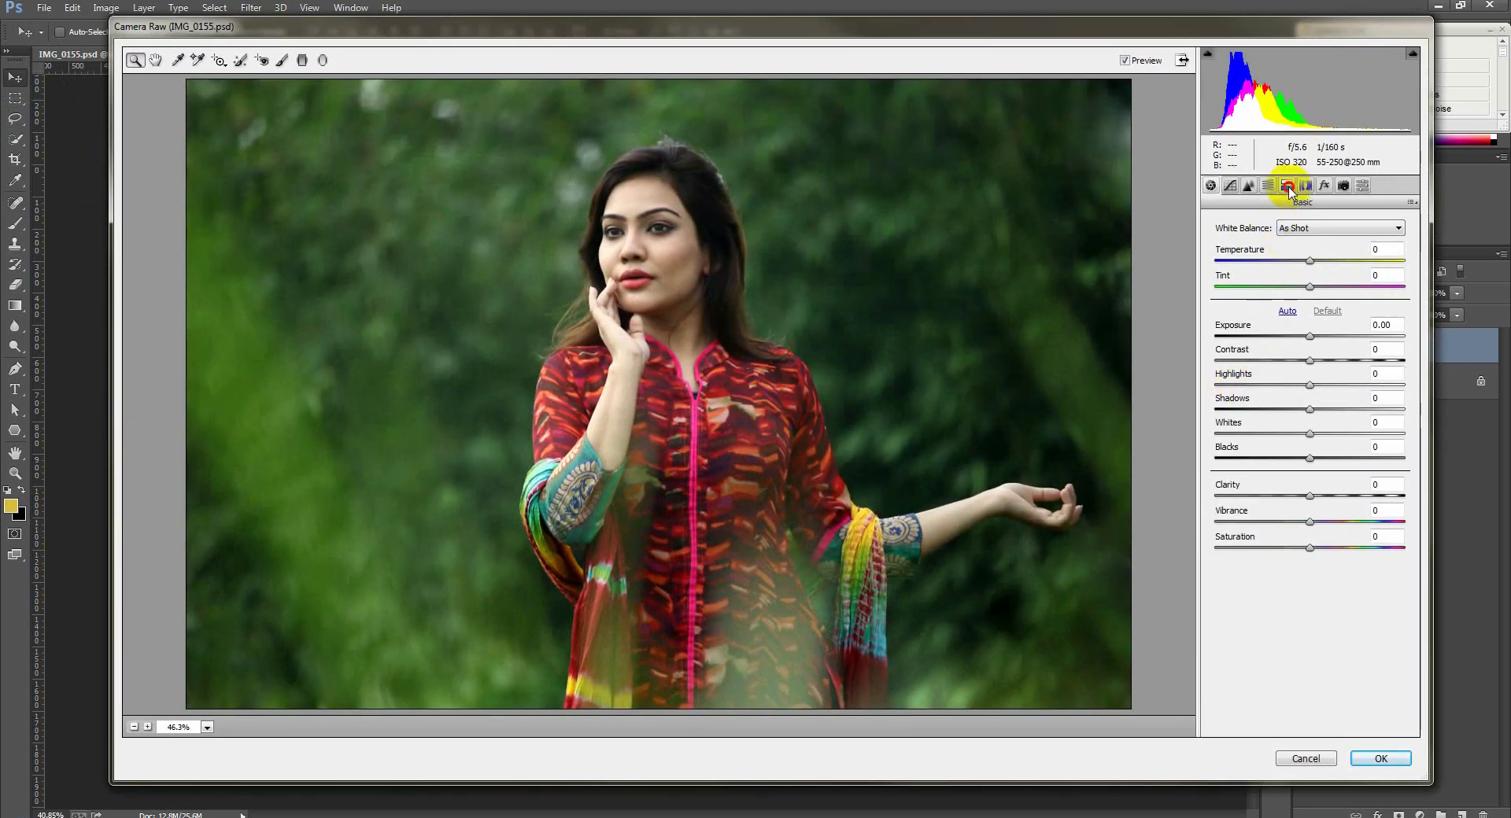
{"action": "left_click", "coordinate": [1286, 186]}
{"action": "left_click", "coordinate": [1267, 186]}
{"action": "left_click_drag", "start_coordinate": [1304, 379], "coordinate": [1166, 381]}
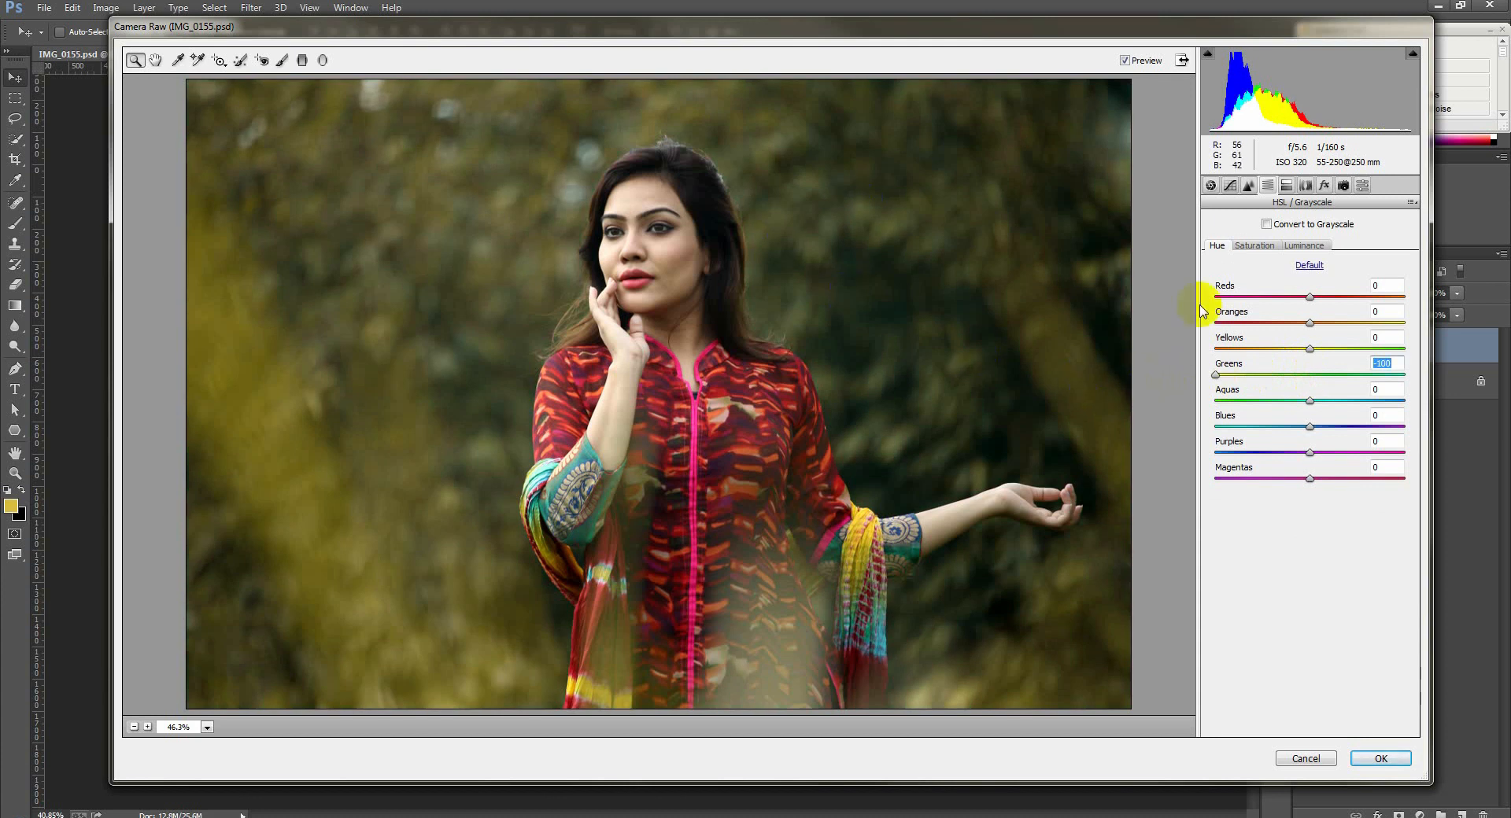
{"action": "left_click", "coordinate": [1380, 759]}
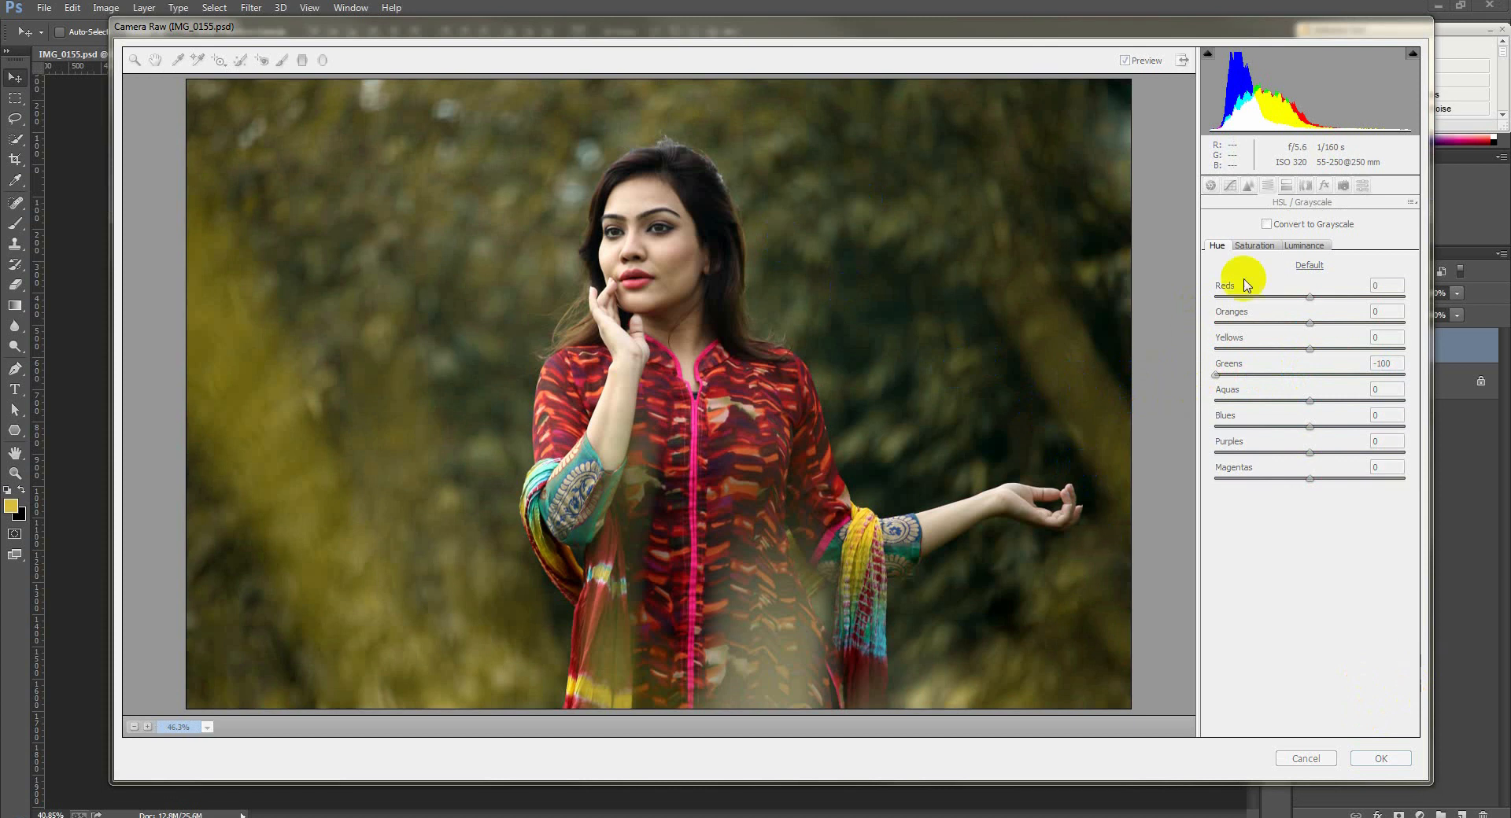
Darken the photo's edges with a Highlight Priority post-crop vignette, amount about -48.
{"action": "left_click", "coordinate": [1325, 187]}
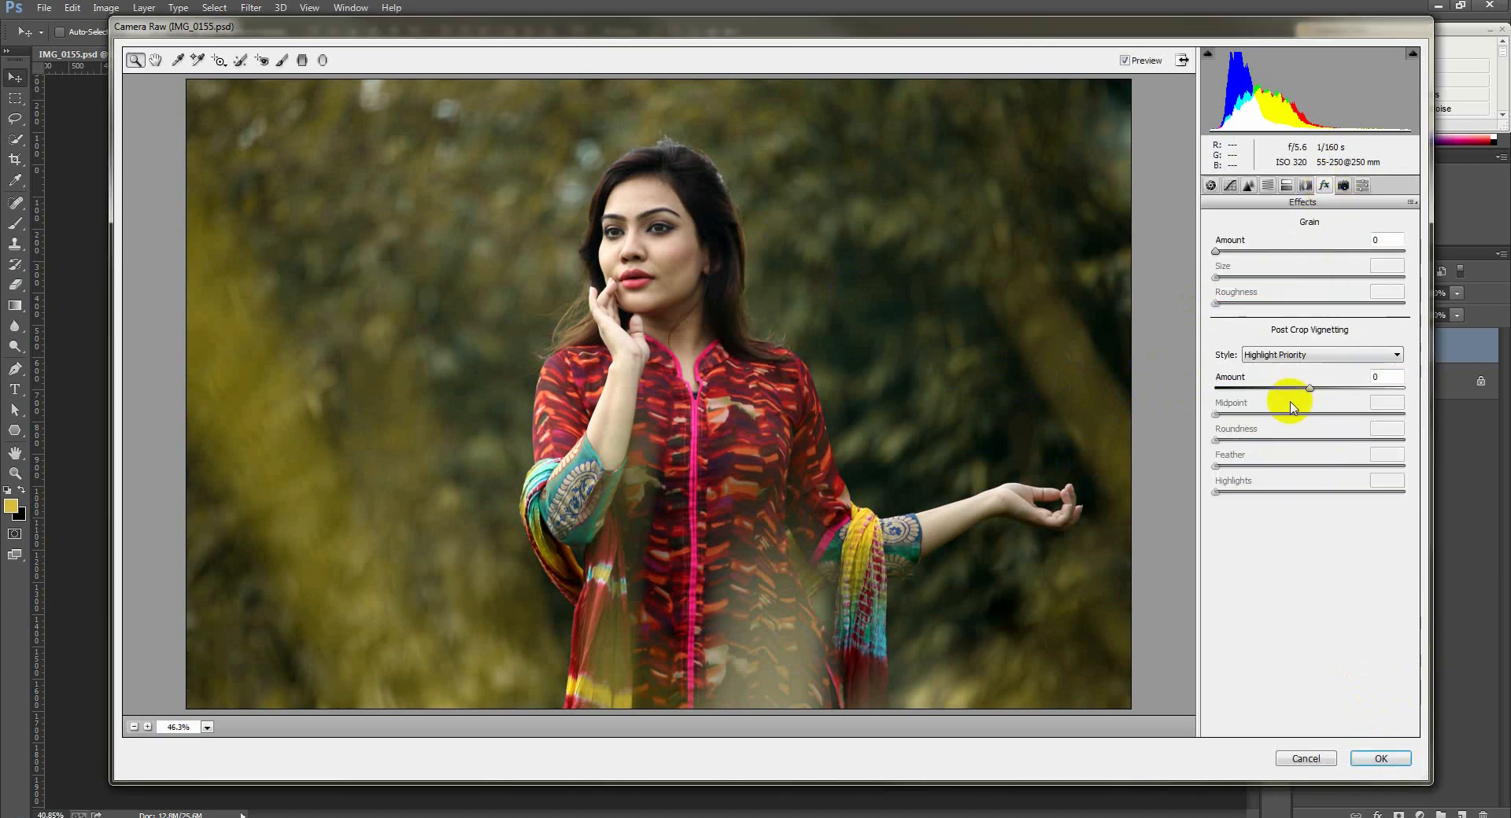
{"action": "left_click_drag", "start_coordinate": [1310, 389], "coordinate": [1266, 397]}
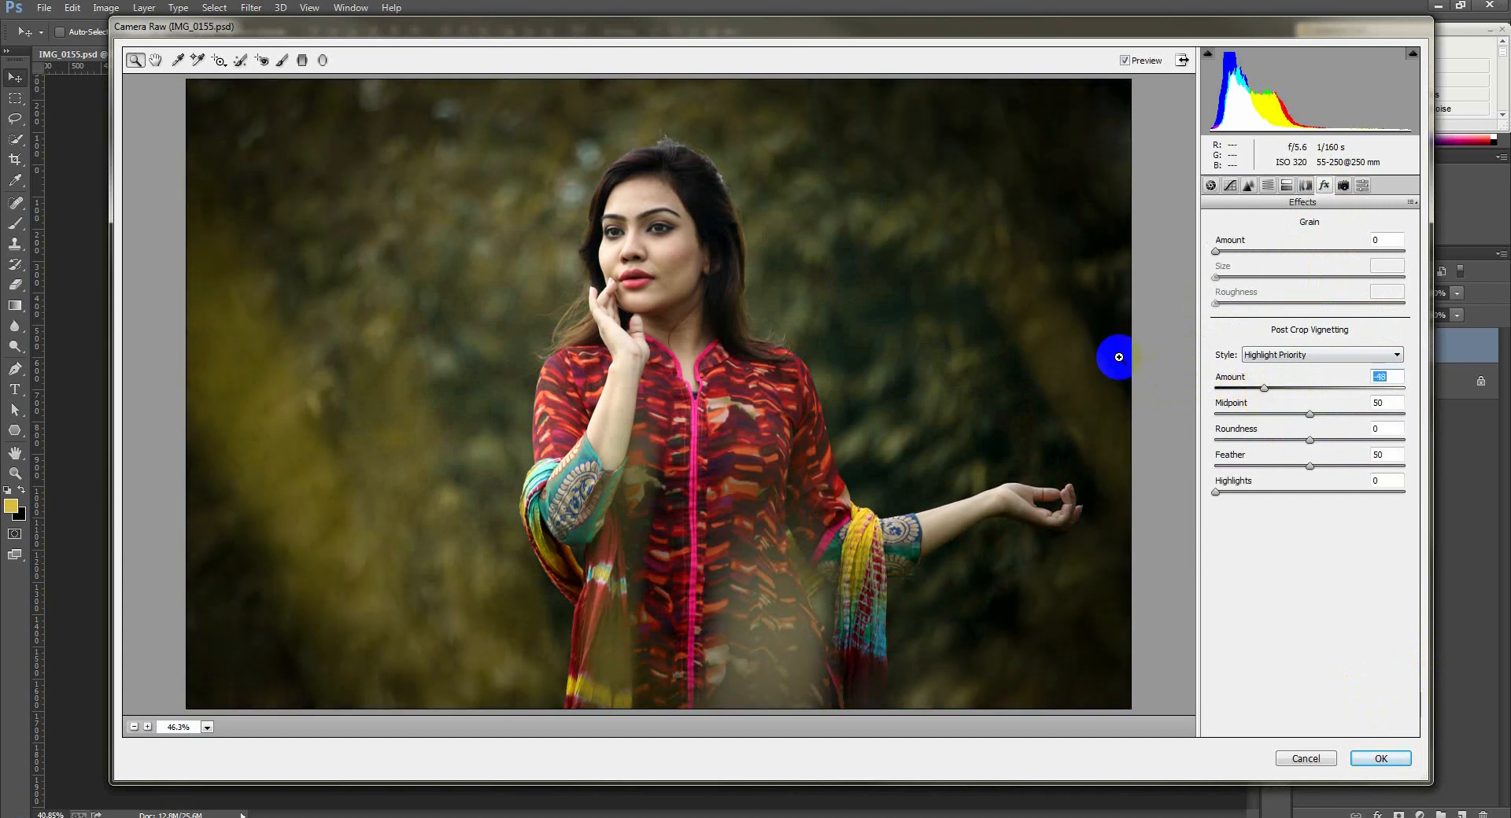
Set the HSL hue of Yellows to -67, Aquas to -6 and Oranges to about +14.
{"action": "left_click", "coordinate": [1269, 186]}
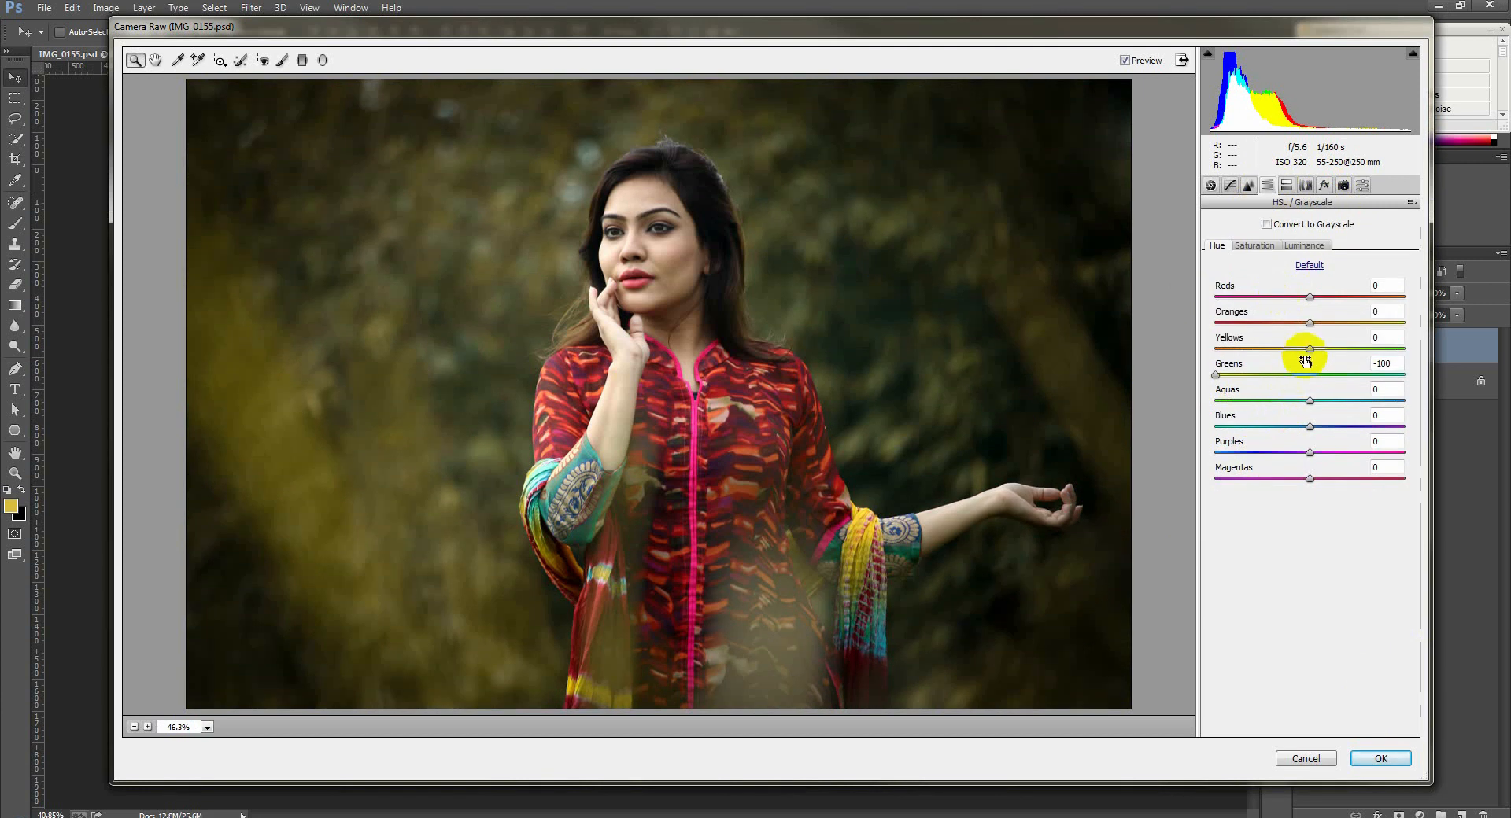
{"action": "left_click_drag", "start_coordinate": [1308, 348], "coordinate": [1252, 351]}
{"action": "mouse_move", "coordinate": [1309, 401]}
{"action": "left_mouse_down"}
{"action": "mouse_move", "coordinate": [1268, 397]}
{"action": "mouse_move", "coordinate": [1341, 403]}
{"action": "mouse_move", "coordinate": [1257, 402]}
{"action": "mouse_move", "coordinate": [1360, 403]}
{"action": "mouse_move", "coordinate": [1280, 405]}
{"action": "mouse_move", "coordinate": [1304, 402]}
{"action": "left_mouse_up"}
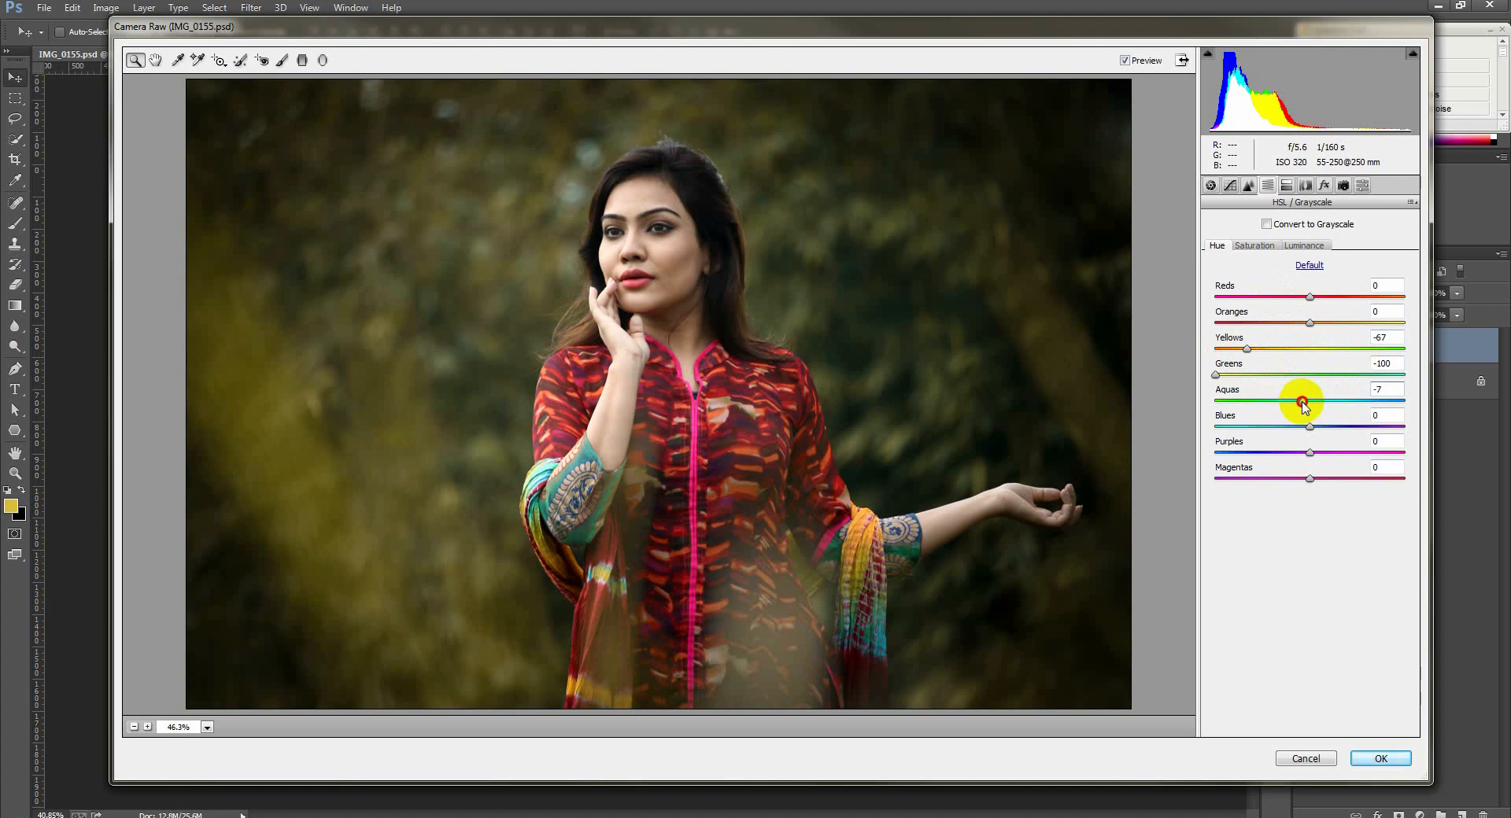
{"action": "left_click", "coordinate": [1318, 323]}
{"action": "mouse_move", "coordinate": [1318, 323]}
{"action": "left_mouse_down"}
{"action": "mouse_move", "coordinate": [1282, 325]}
{"action": "mouse_move", "coordinate": [1341, 323]}
{"action": "mouse_move", "coordinate": [1326, 326]}
{"action": "left_mouse_up"}
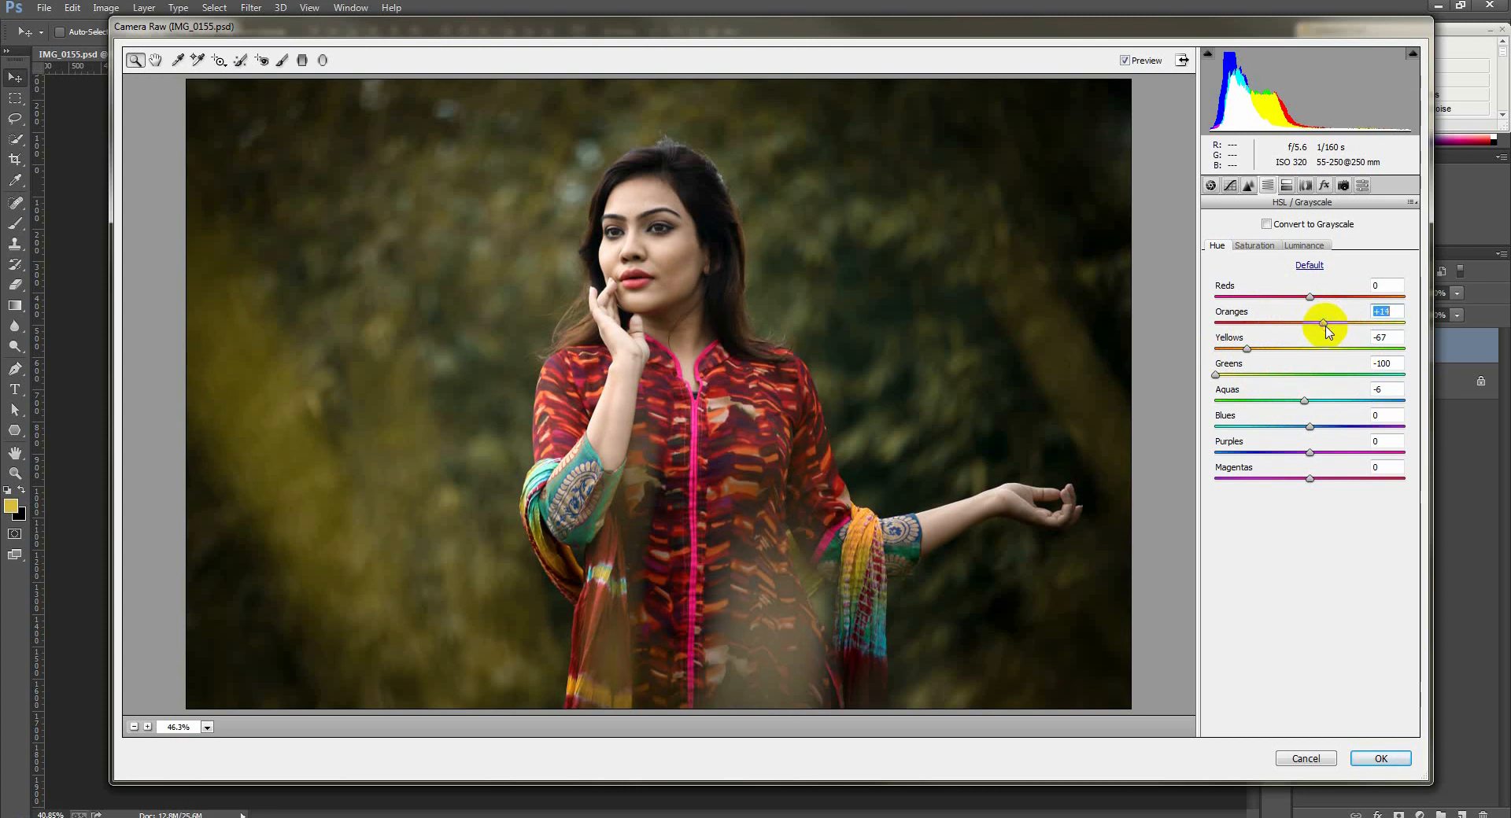
Raise the photo's Highlights to +8 and Shadows to +59 in the Basic adjustments.
{"action": "key", "text": "Return"}
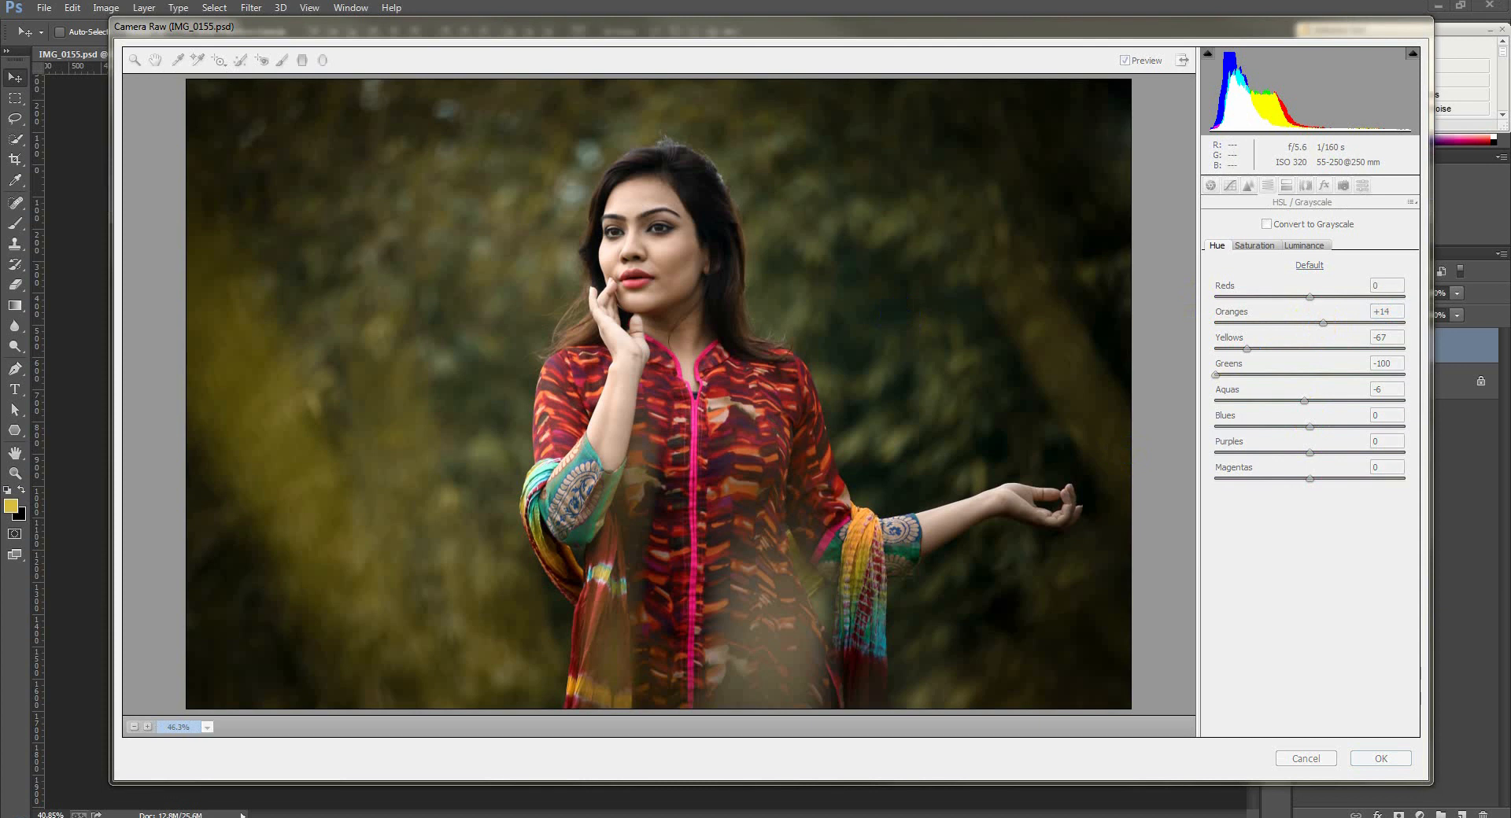
{"action": "left_click", "coordinate": [1247, 627]}
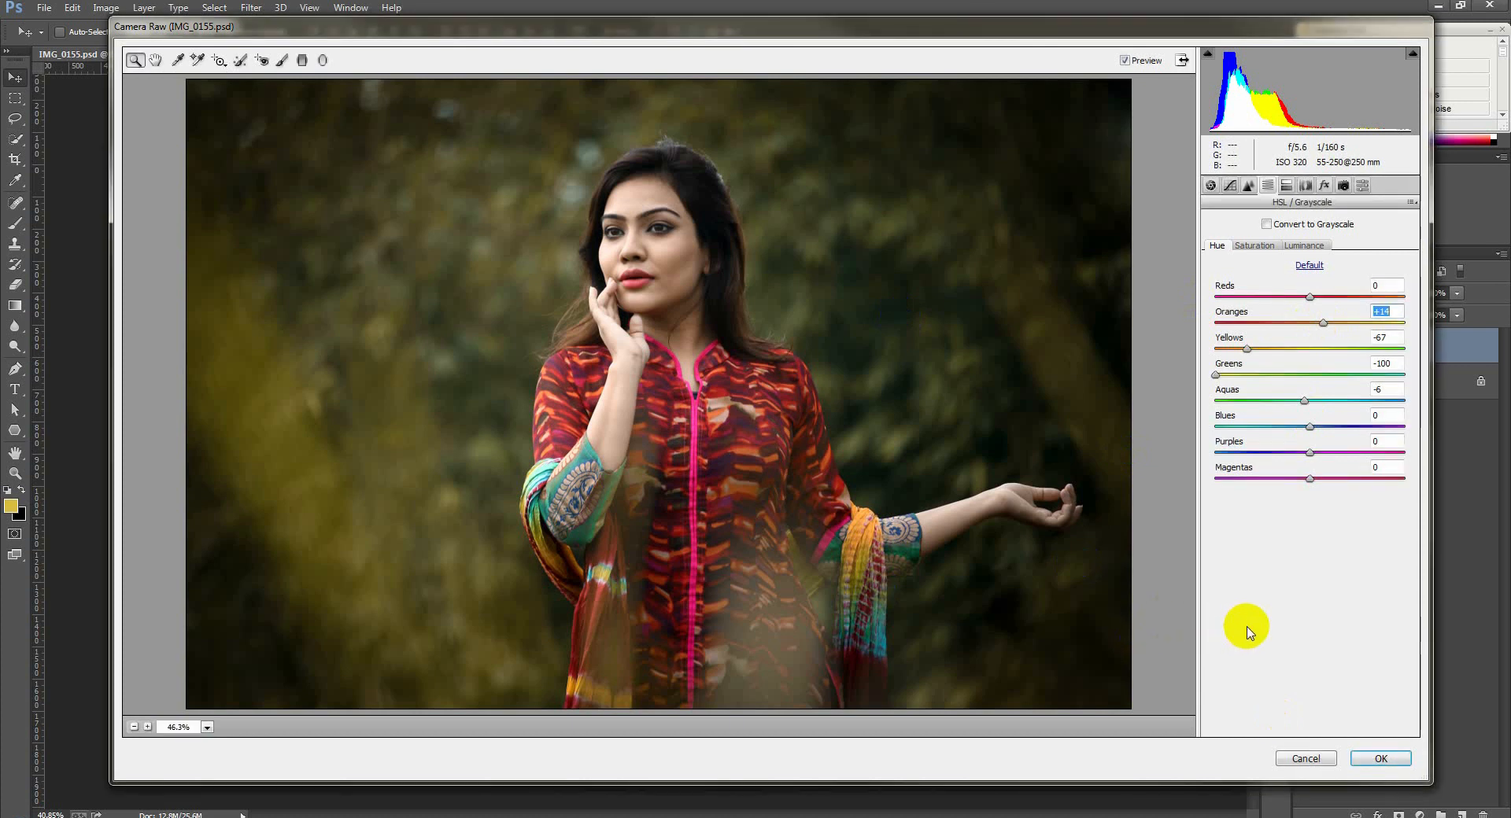
{"action": "left_click", "coordinate": [1212, 187]}
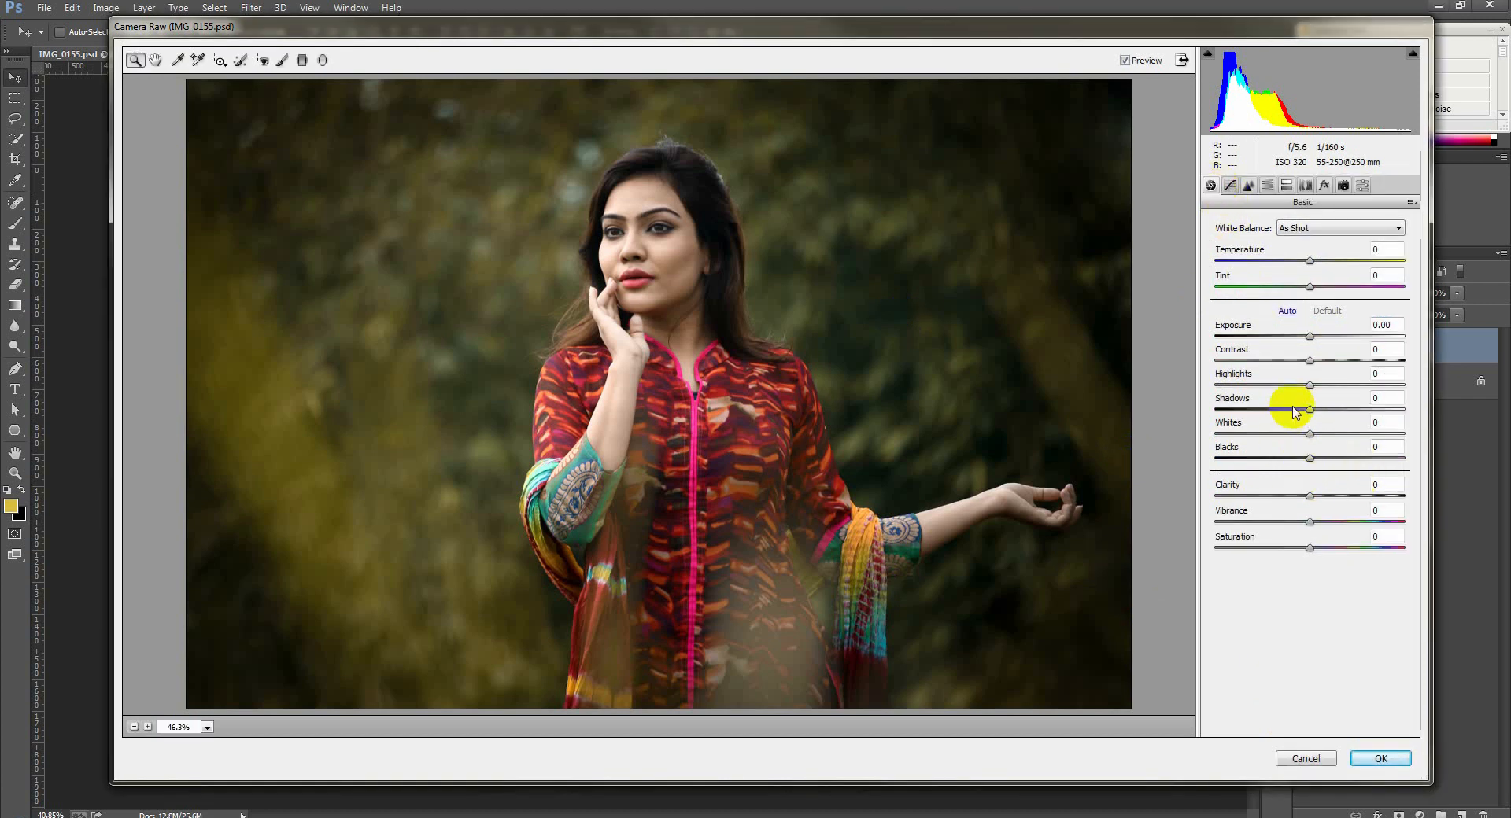
{"action": "left_click_drag", "start_coordinate": [1309, 386], "coordinate": [1364, 411]}
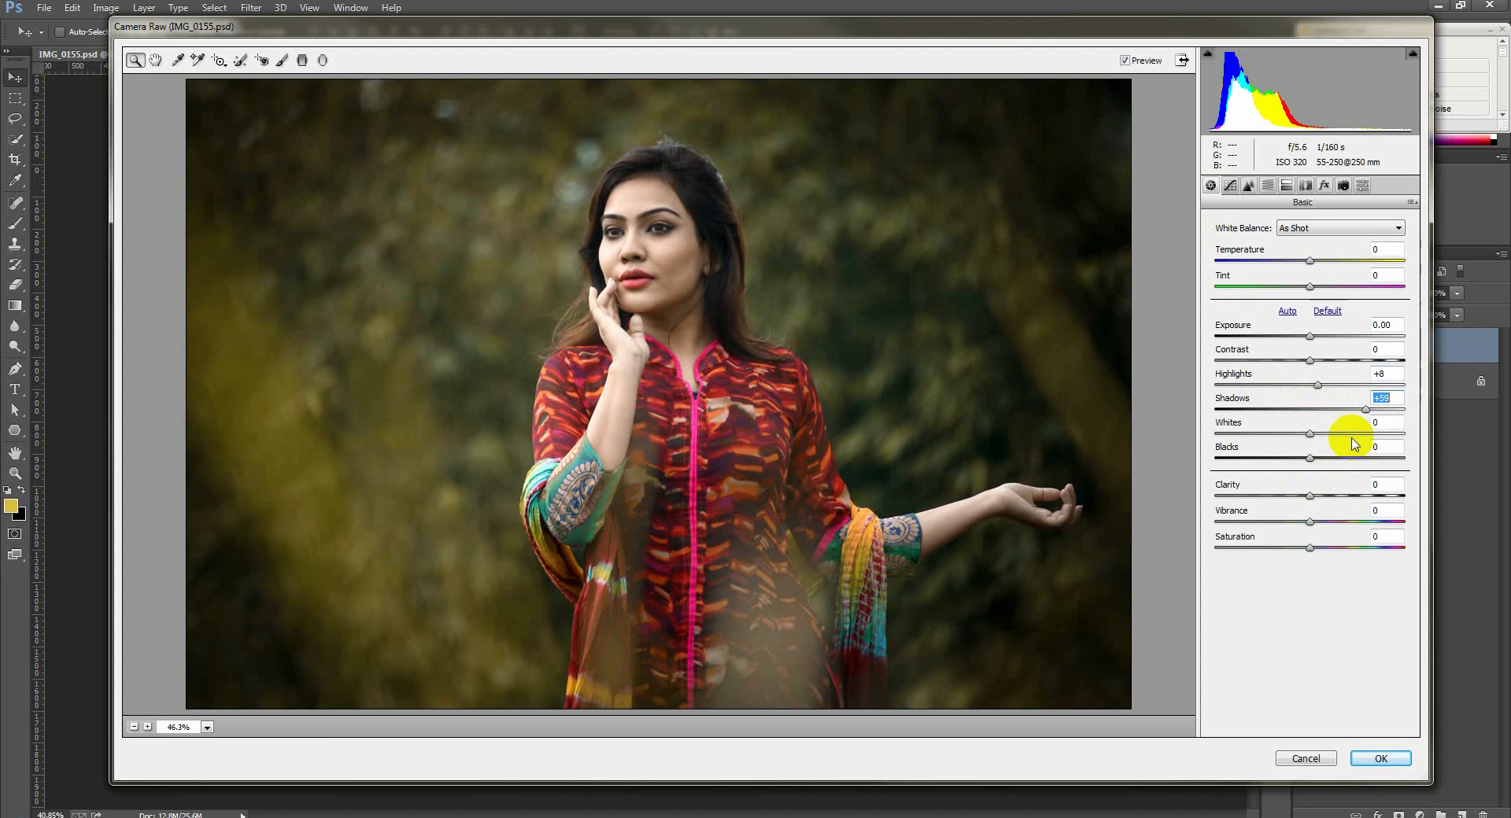
Soften the portrait and balance its color with Clarity -18, Vibrance -4 and Saturation +7.
{"action": "mouse_move", "coordinate": [1315, 524]}
{"action": "left_mouse_down"}
{"action": "mouse_move", "coordinate": [1288, 522]}
{"action": "mouse_move", "coordinate": [1338, 523]}
{"action": "mouse_move", "coordinate": [1297, 524]}
{"action": "mouse_move", "coordinate": [1336, 521]}
{"action": "mouse_move", "coordinate": [1316, 498]}
{"action": "left_mouse_up"}
{"action": "left_click", "coordinate": [1248, 185]}
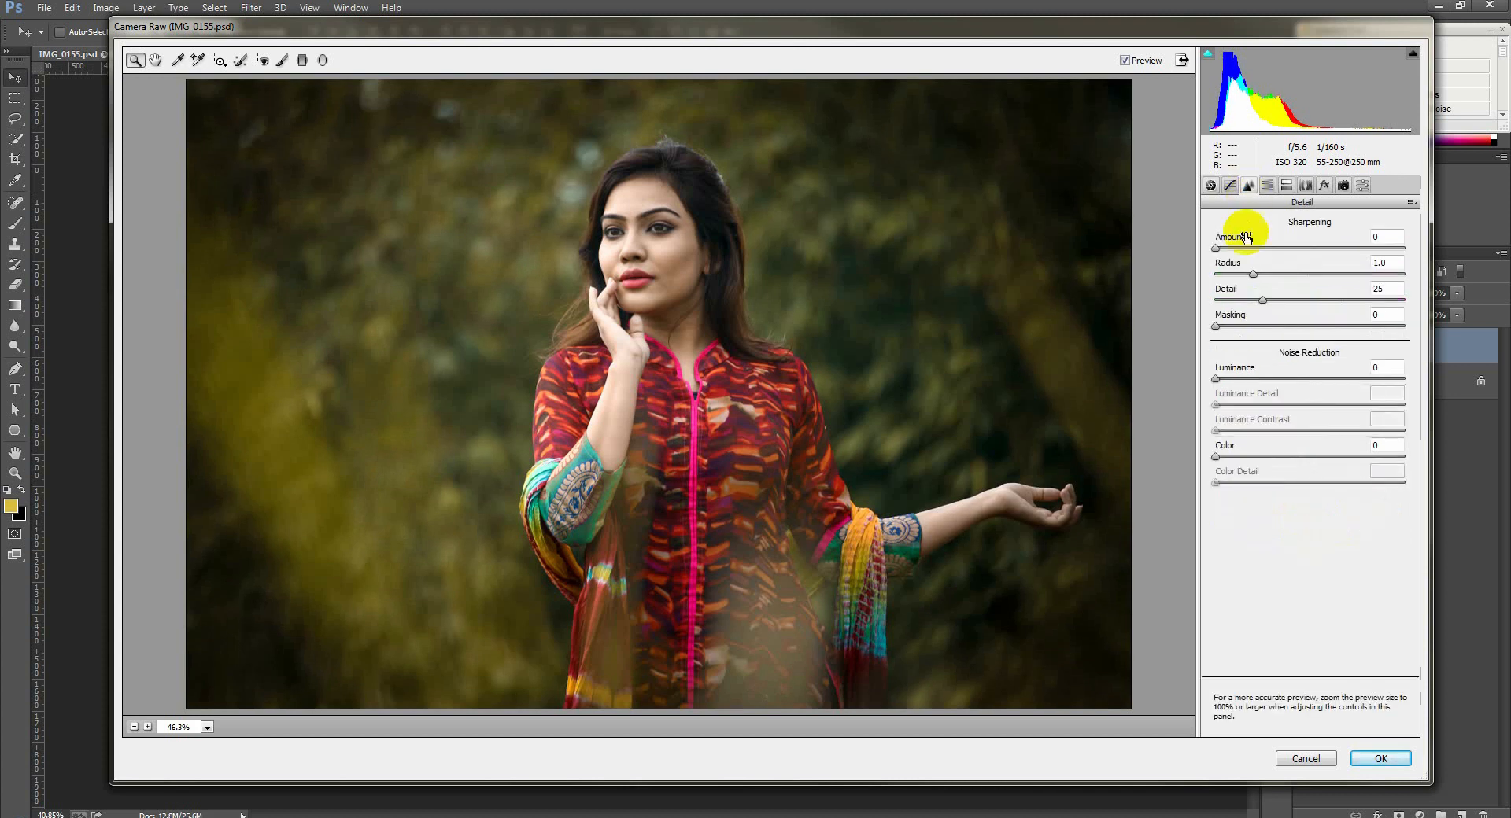
{"action": "left_click_drag", "start_coordinate": [1248, 250], "coordinate": [1254, 260]}
{"action": "left_click", "coordinate": [1209, 185]}
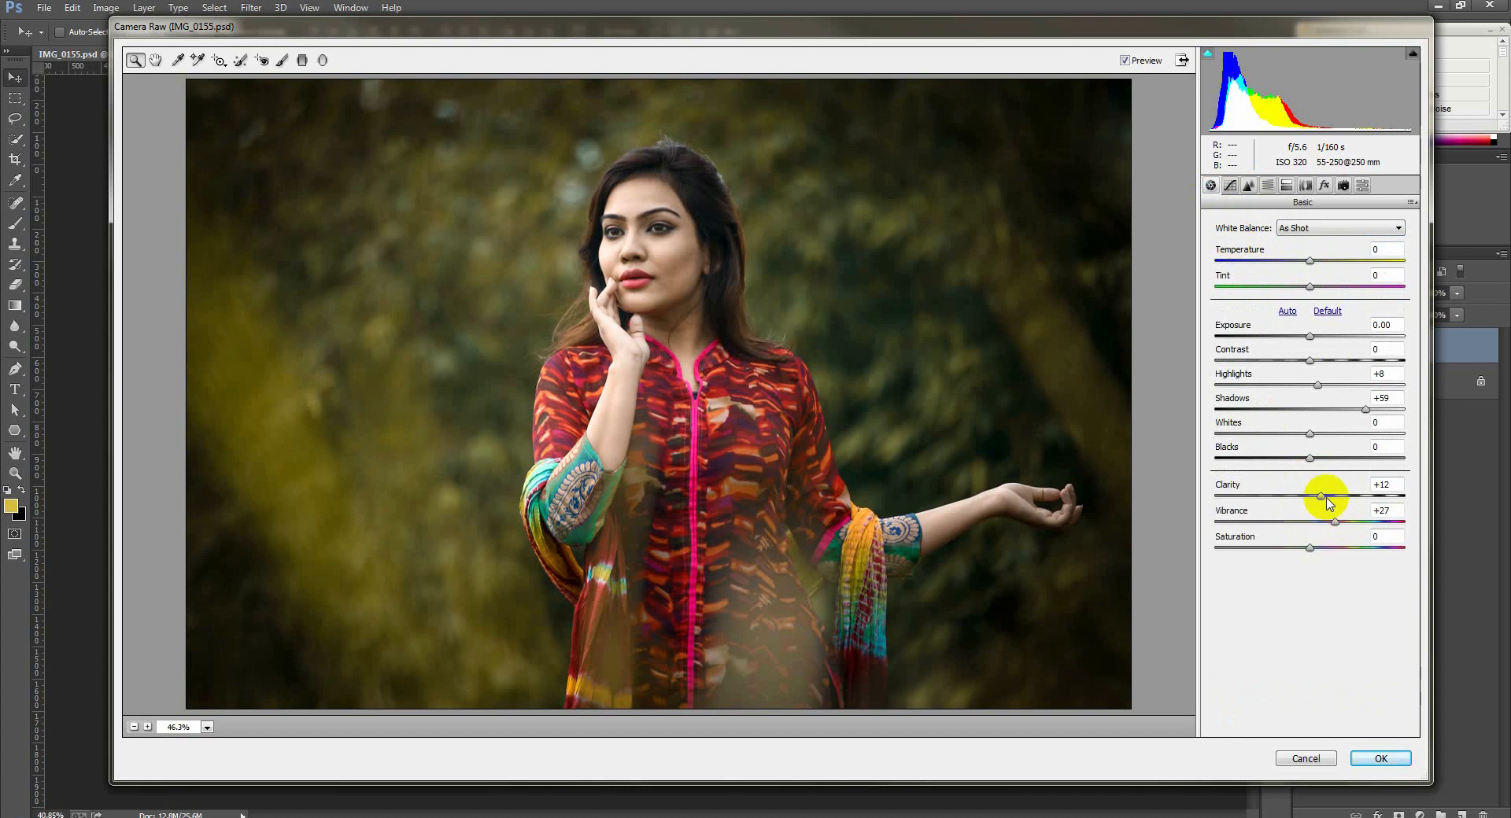
{"action": "left_click_drag", "start_coordinate": [1325, 499], "coordinate": [1294, 497]}
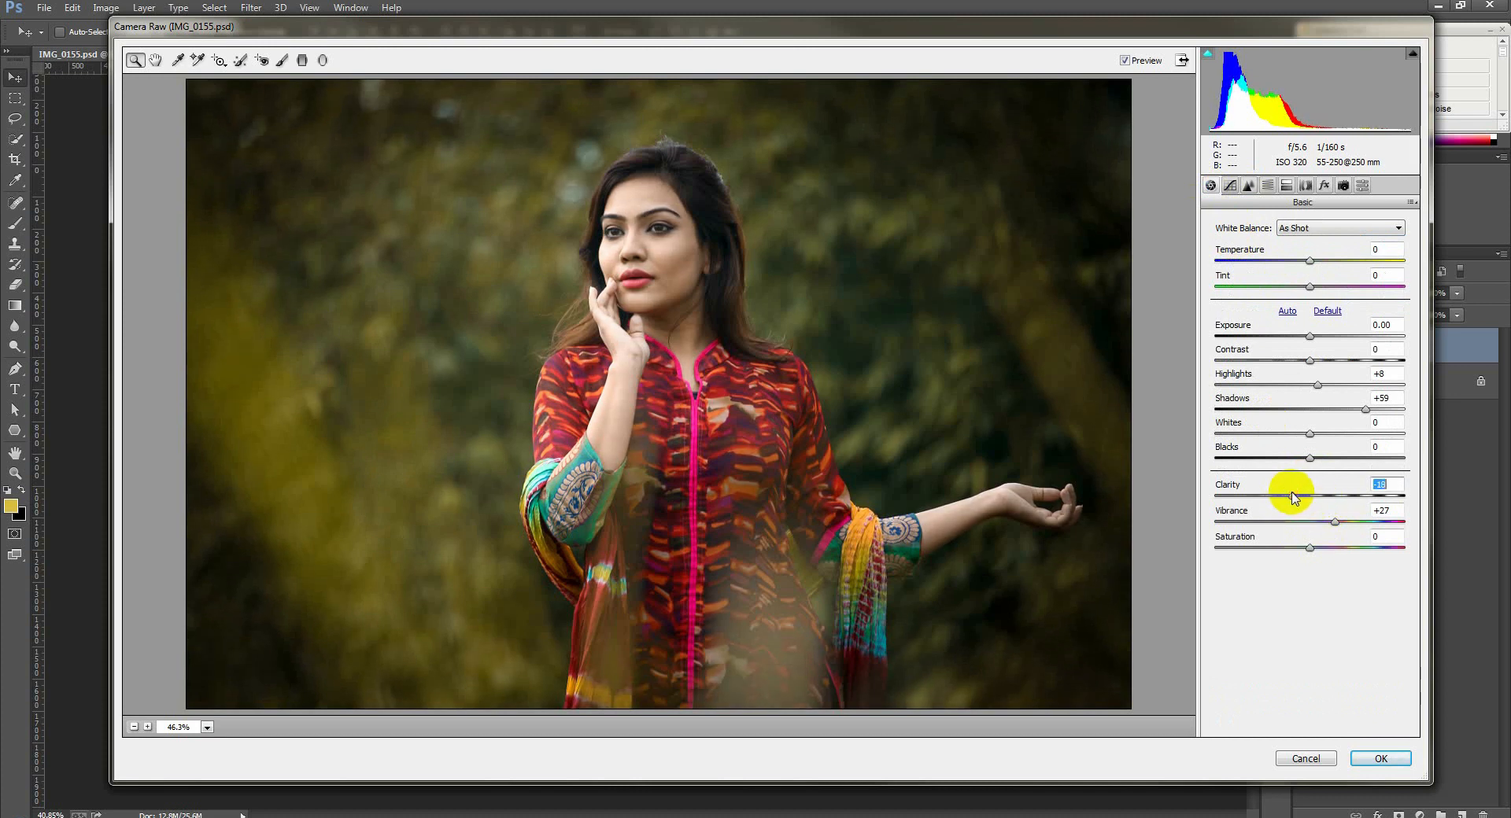
{"action": "left_click_drag", "start_coordinate": [1310, 547], "coordinate": [1306, 525]}
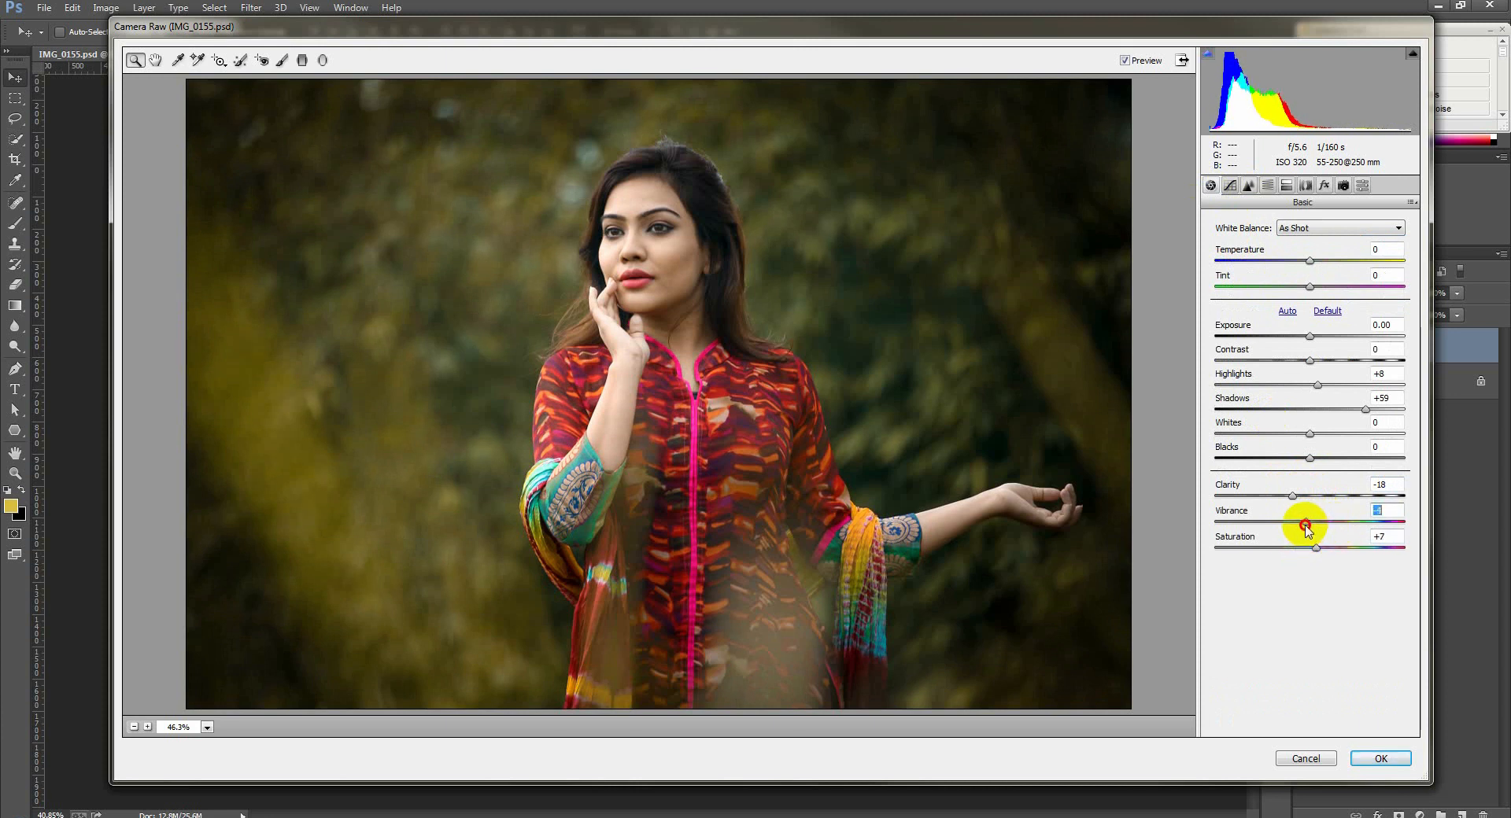
{"action": "key", "text": "Return"}
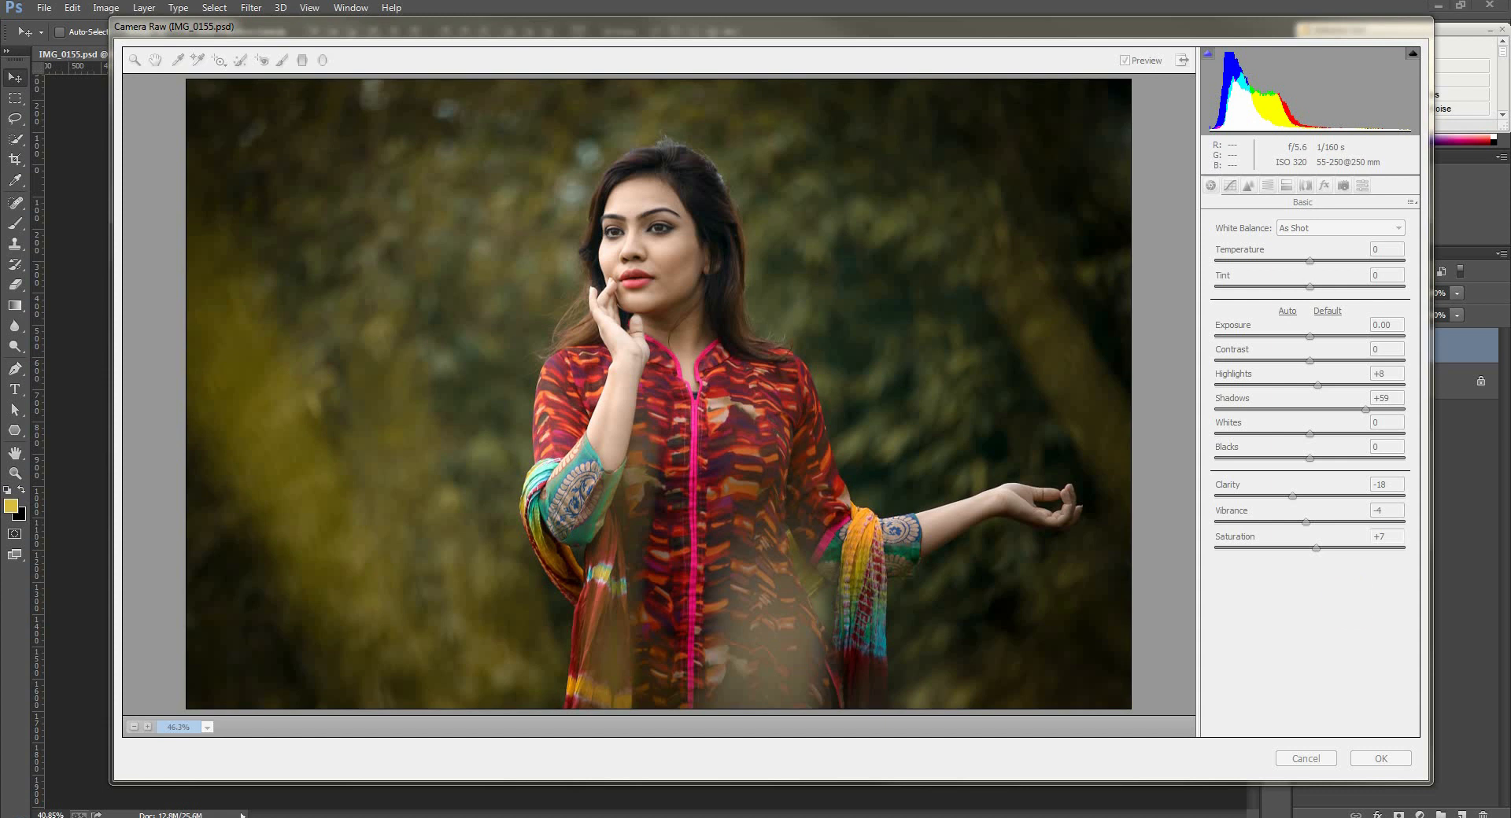
Warm the shadows with split toning, setting their saturation to 16 and keeping the hue close to 0.
{"action": "left_click", "coordinate": [1251, 187]}
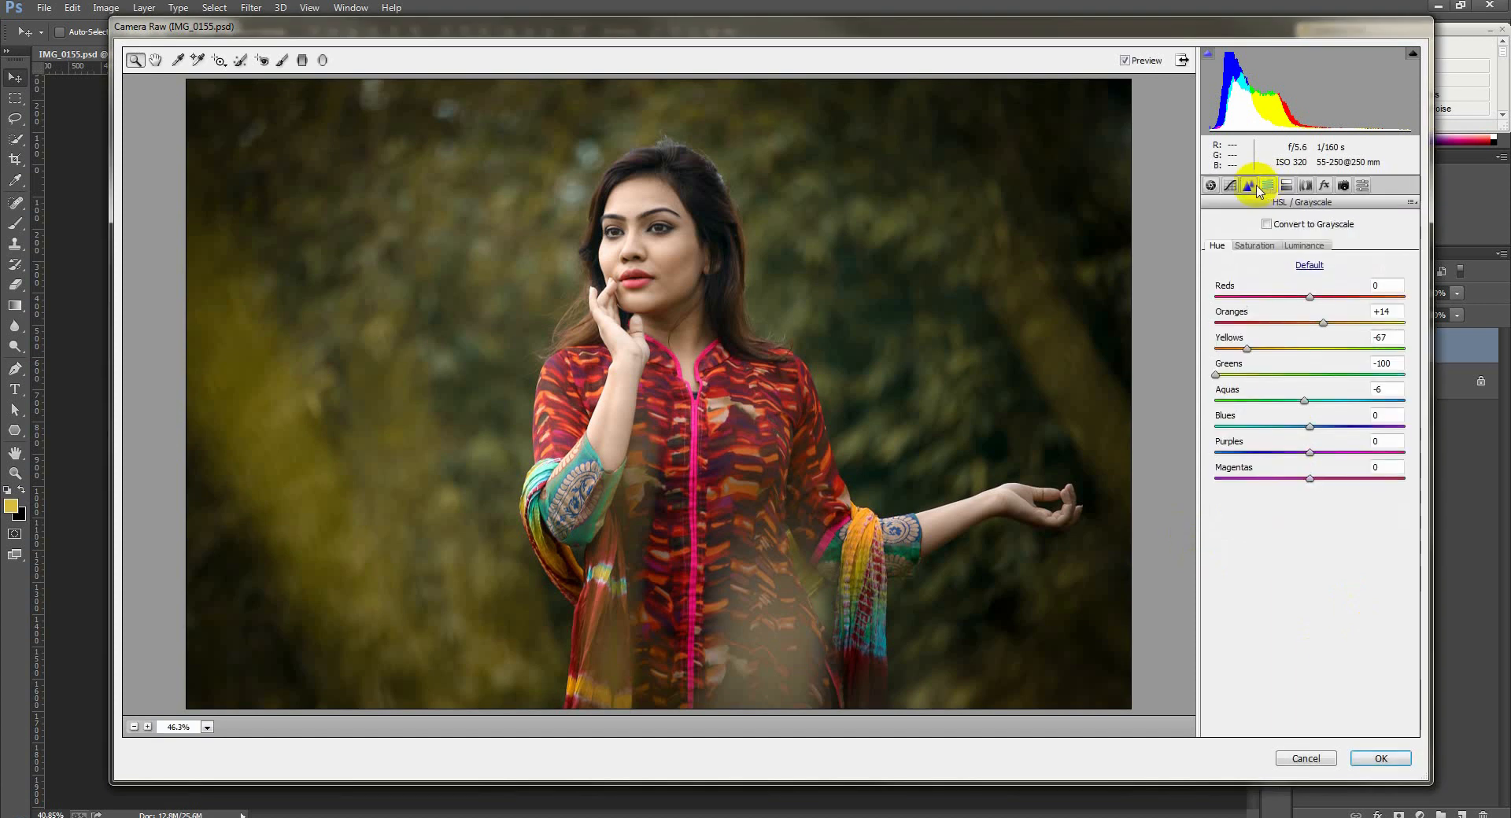
{"action": "left_click", "coordinate": [1250, 186]}
{"action": "left_click", "coordinate": [1285, 186]}
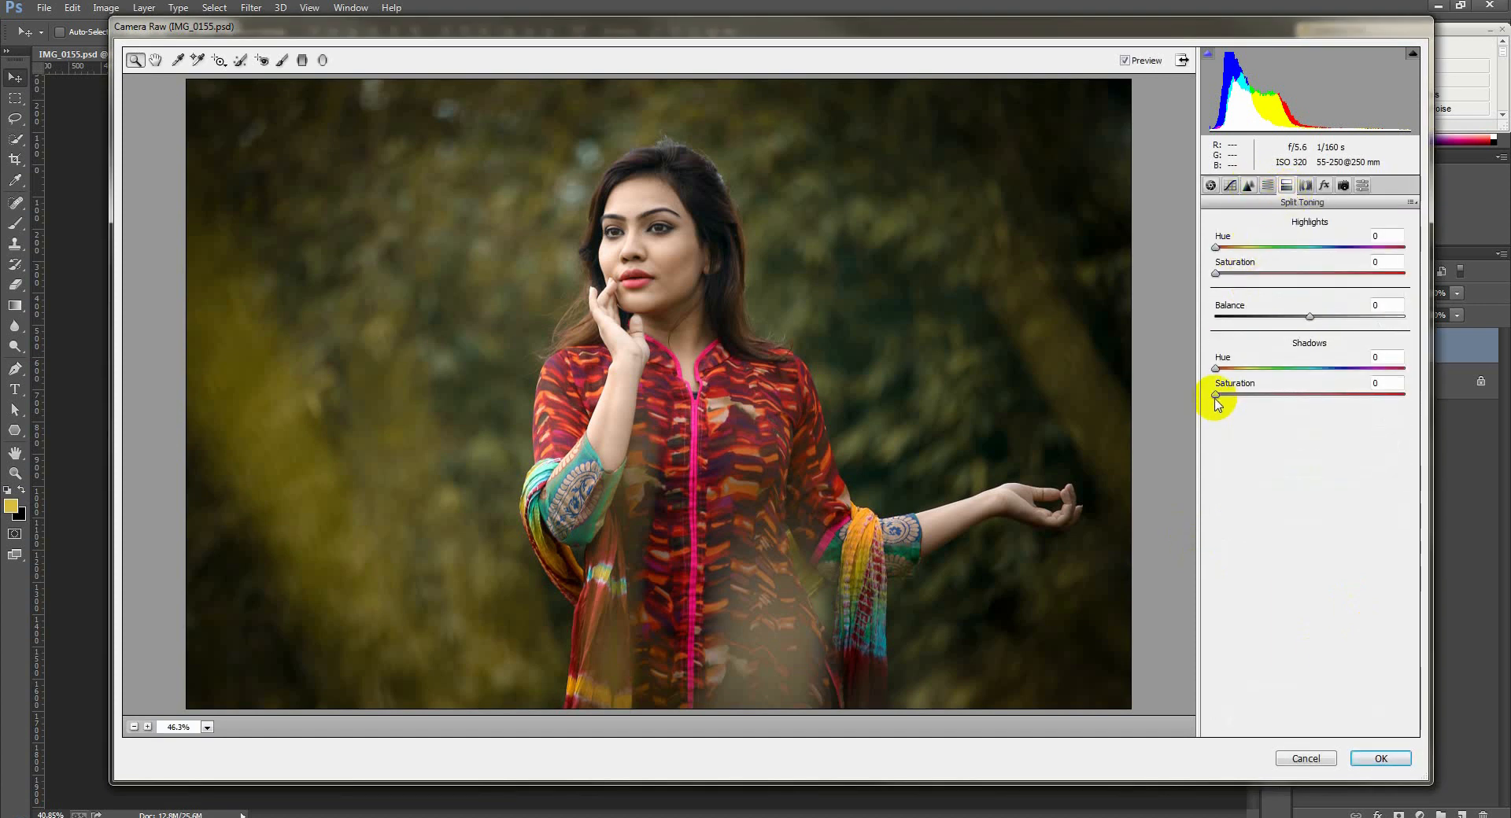
{"action": "left_click_drag", "start_coordinate": [1216, 398], "coordinate": [1242, 399]}
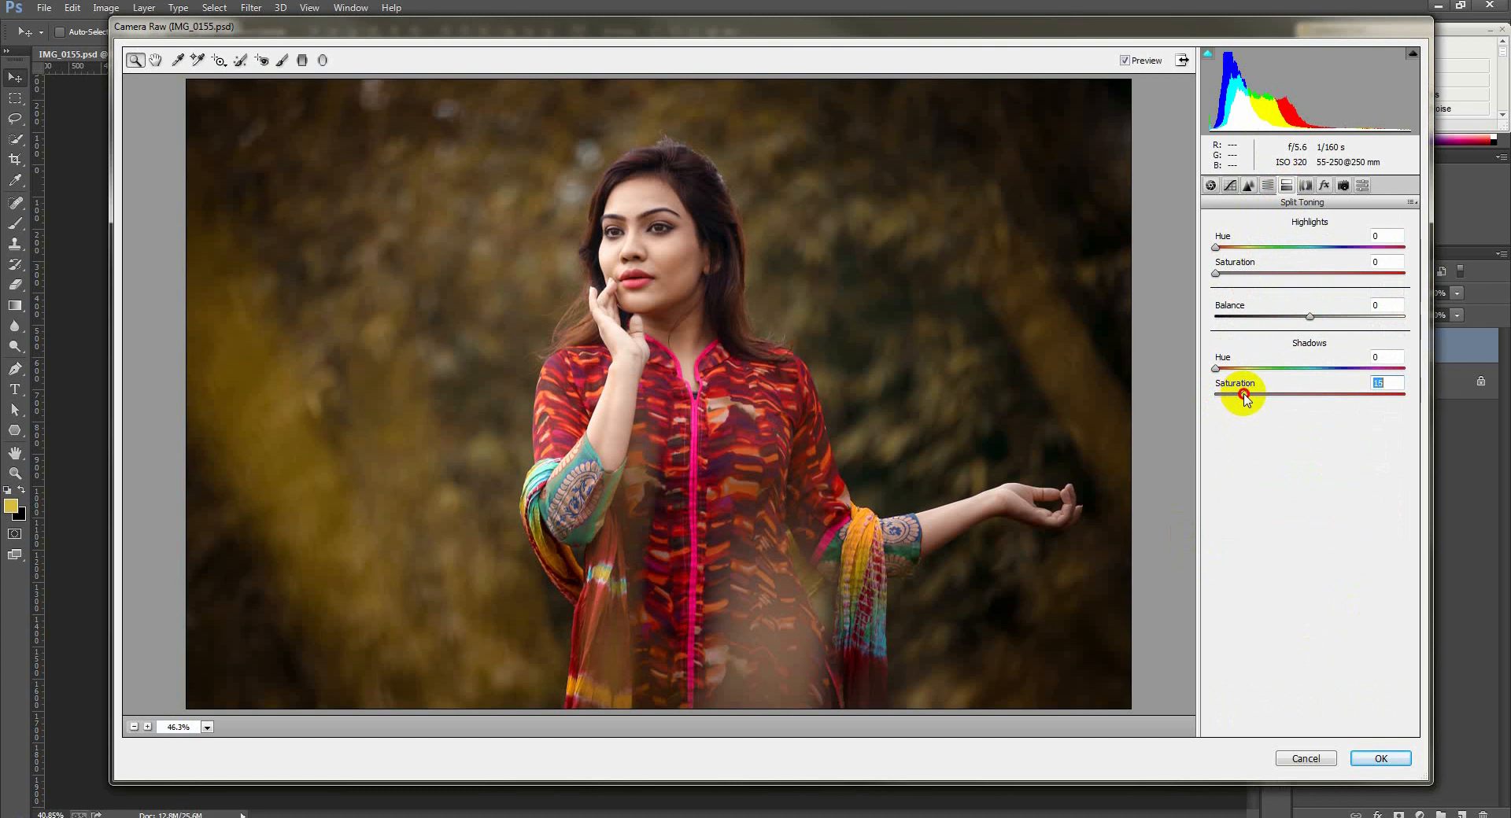
{"action": "key", "text": "Return"}
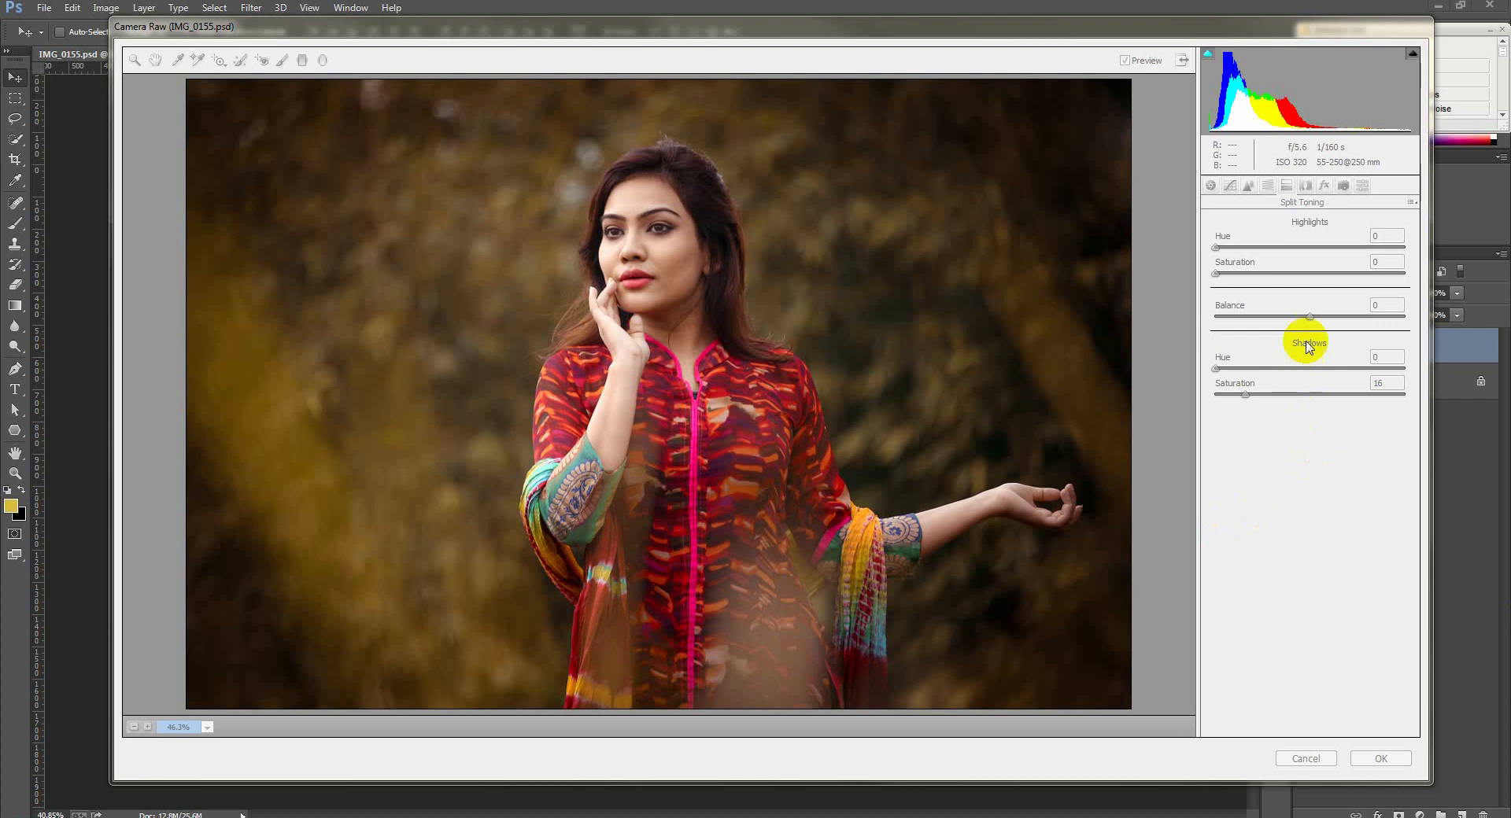
{"action": "mouse_move", "coordinate": [1225, 365]}
{"action": "left_mouse_down"}
{"action": "mouse_move", "coordinate": [1408, 367]}
{"action": "mouse_move", "coordinate": [1126, 364]}
{"action": "mouse_move", "coordinate": [1212, 371]}
{"action": "left_mouse_up"}
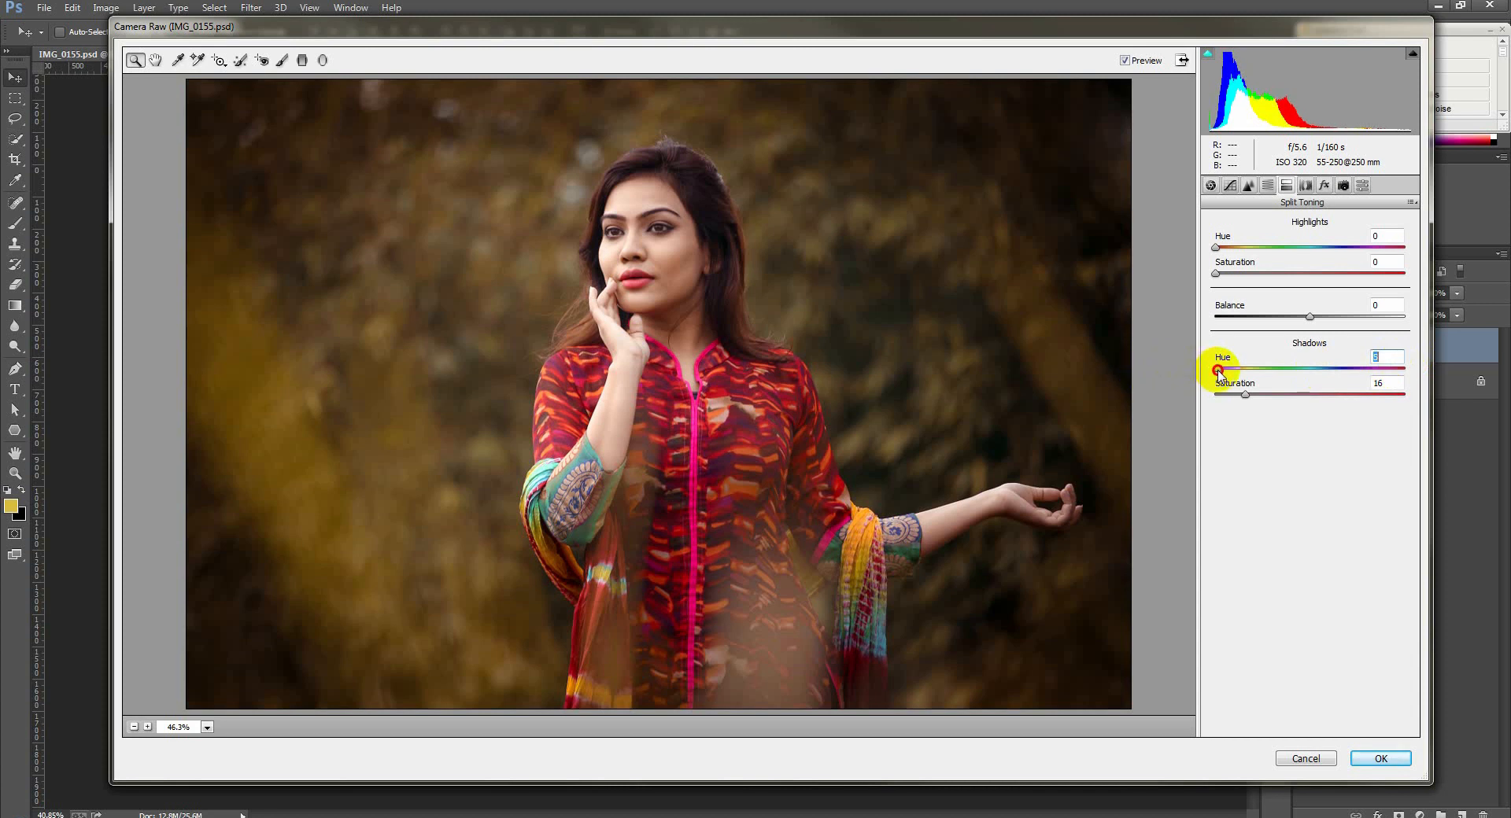
{"action": "left_click_drag", "start_coordinate": [1217, 370], "coordinate": [1217, 370]}
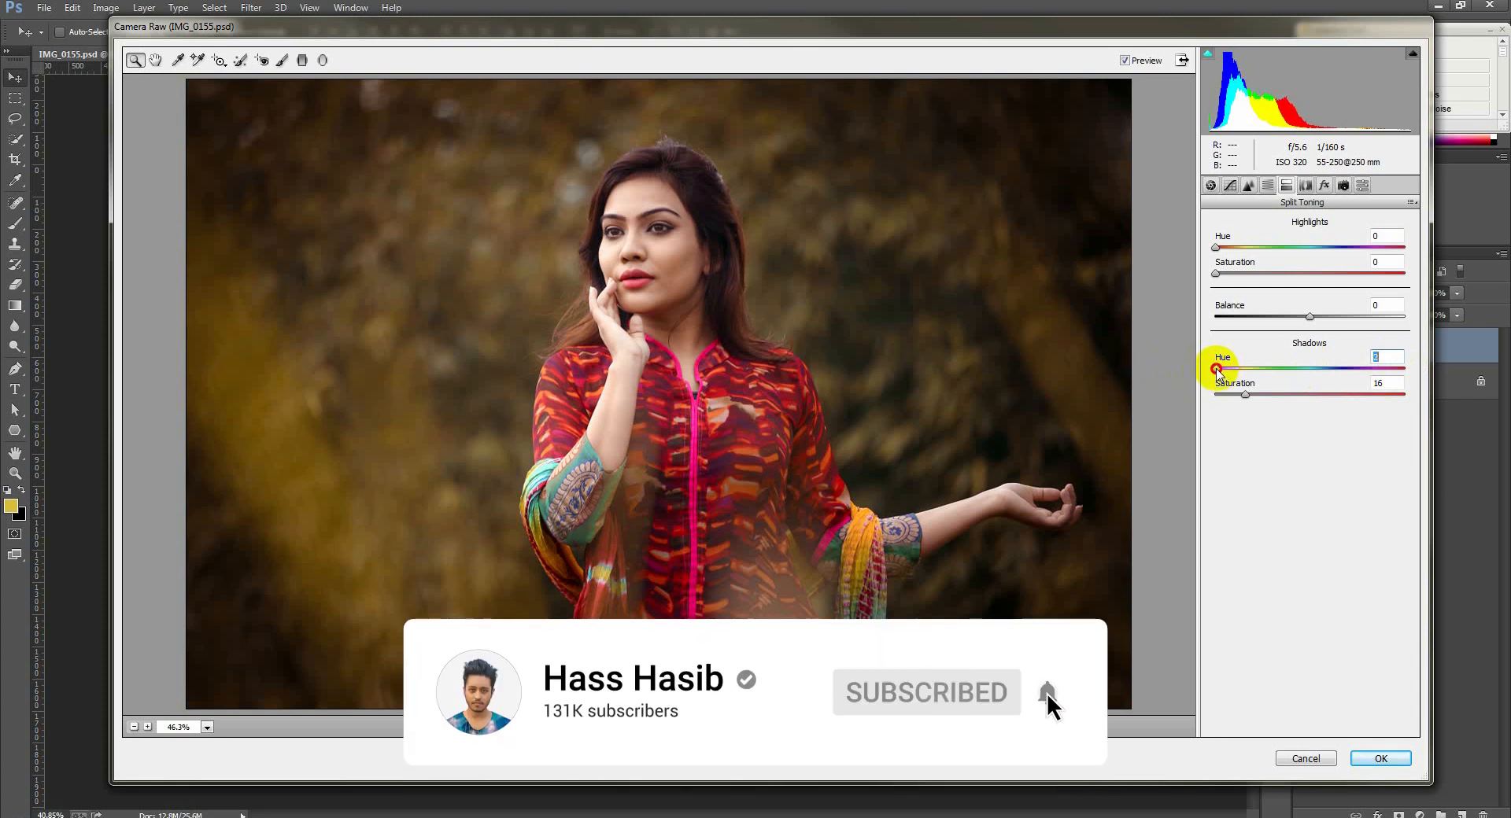
Shape the RGB point curve with black point 7 to 0, midpoint 142 to 146 and white point 255 to 246.
{"action": "left_click", "coordinate": [1230, 186]}
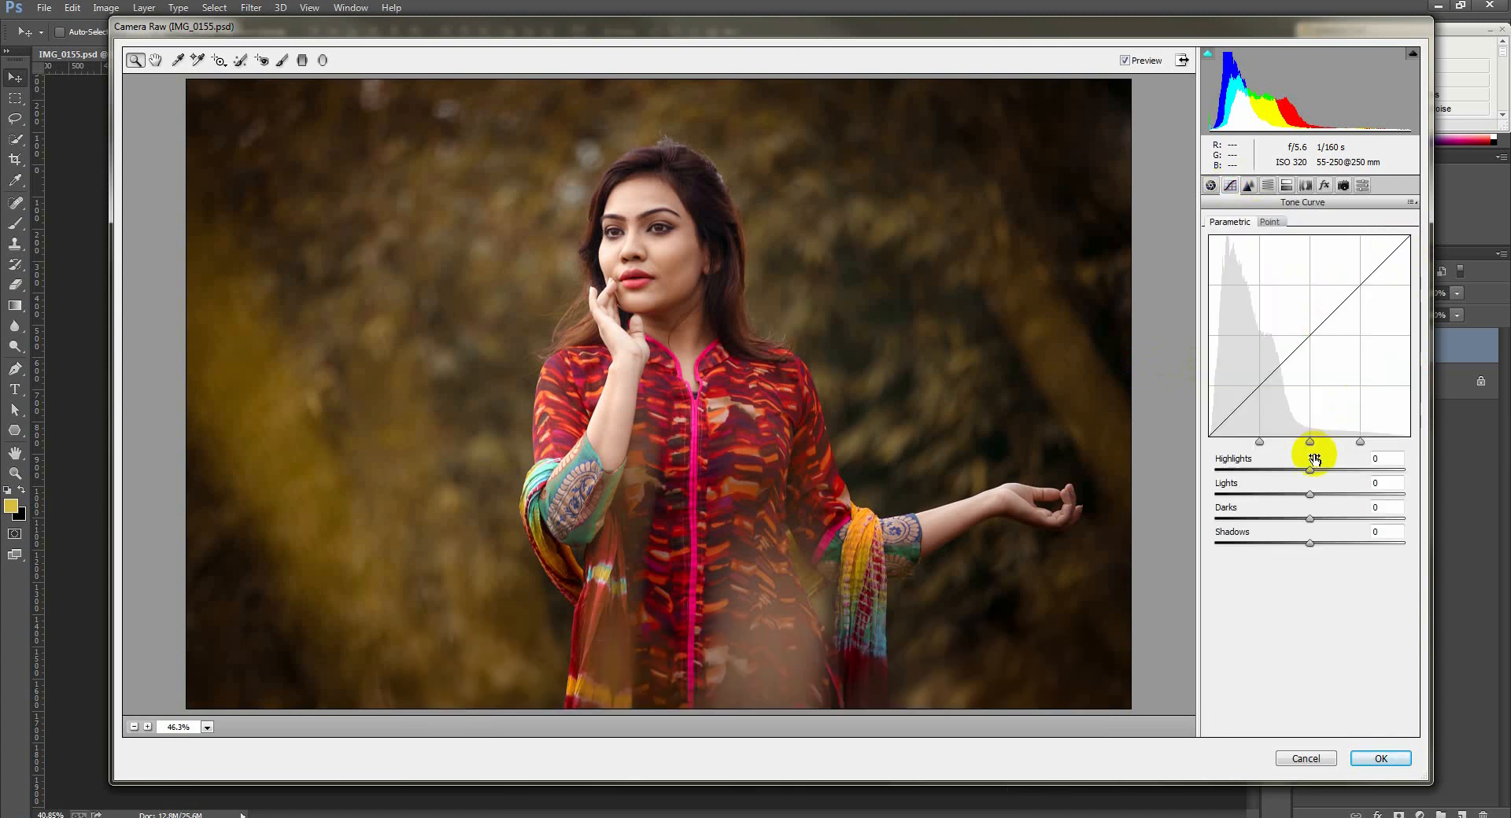
{"action": "left_click", "coordinate": [1269, 222]}
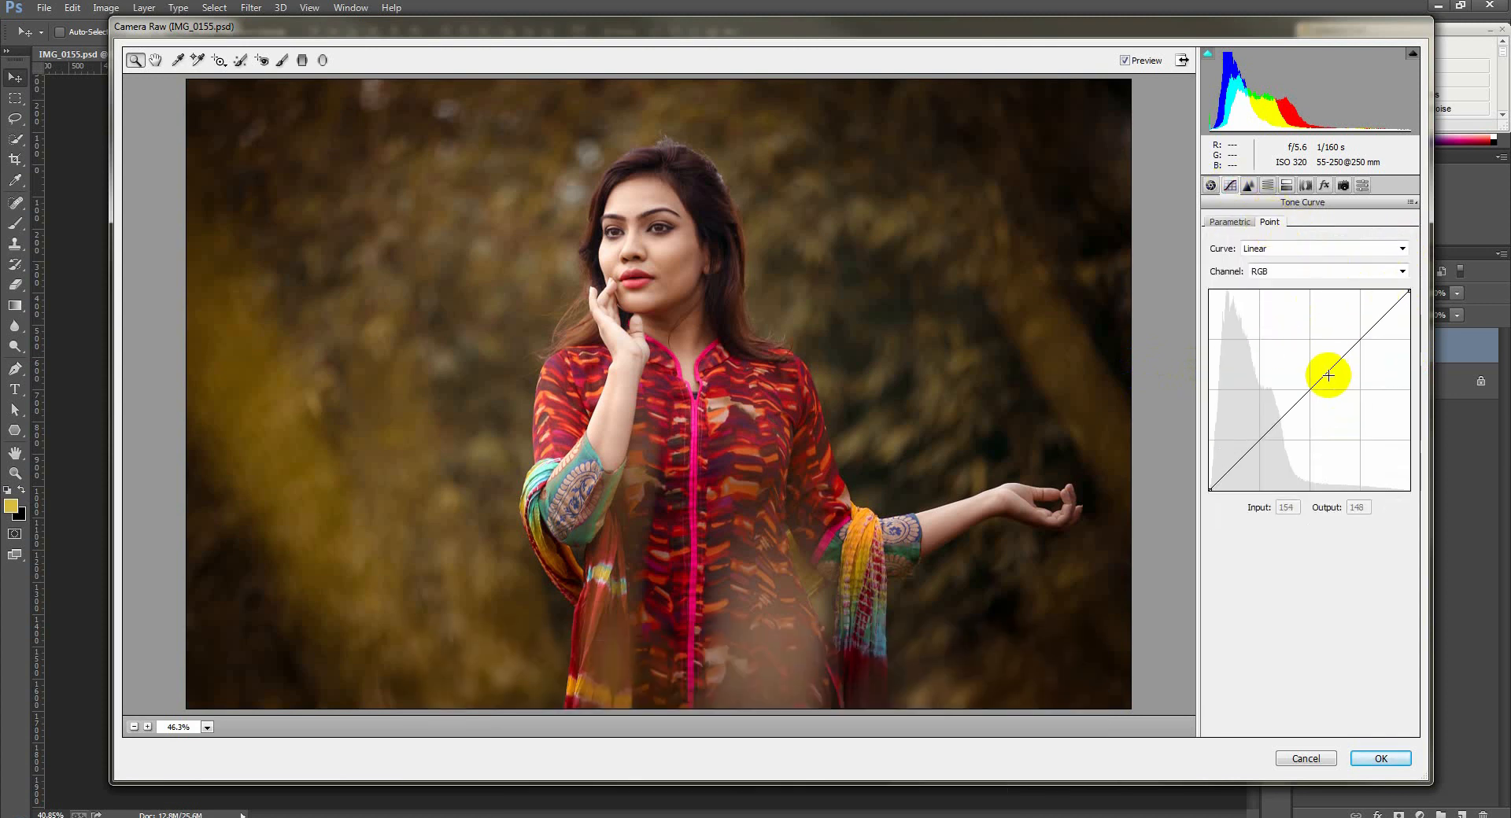
{"action": "left_click_drag", "start_coordinate": [1336, 364], "coordinate": [1323, 374]}
{"action": "left_click", "coordinate": [1408, 294]}
{"action": "mouse_move", "coordinate": [1409, 293]}
{"action": "left_mouse_down"}
{"action": "mouse_move", "coordinate": [1376, 291]}
{"action": "mouse_move", "coordinate": [1410, 298]}
{"action": "left_mouse_up"}
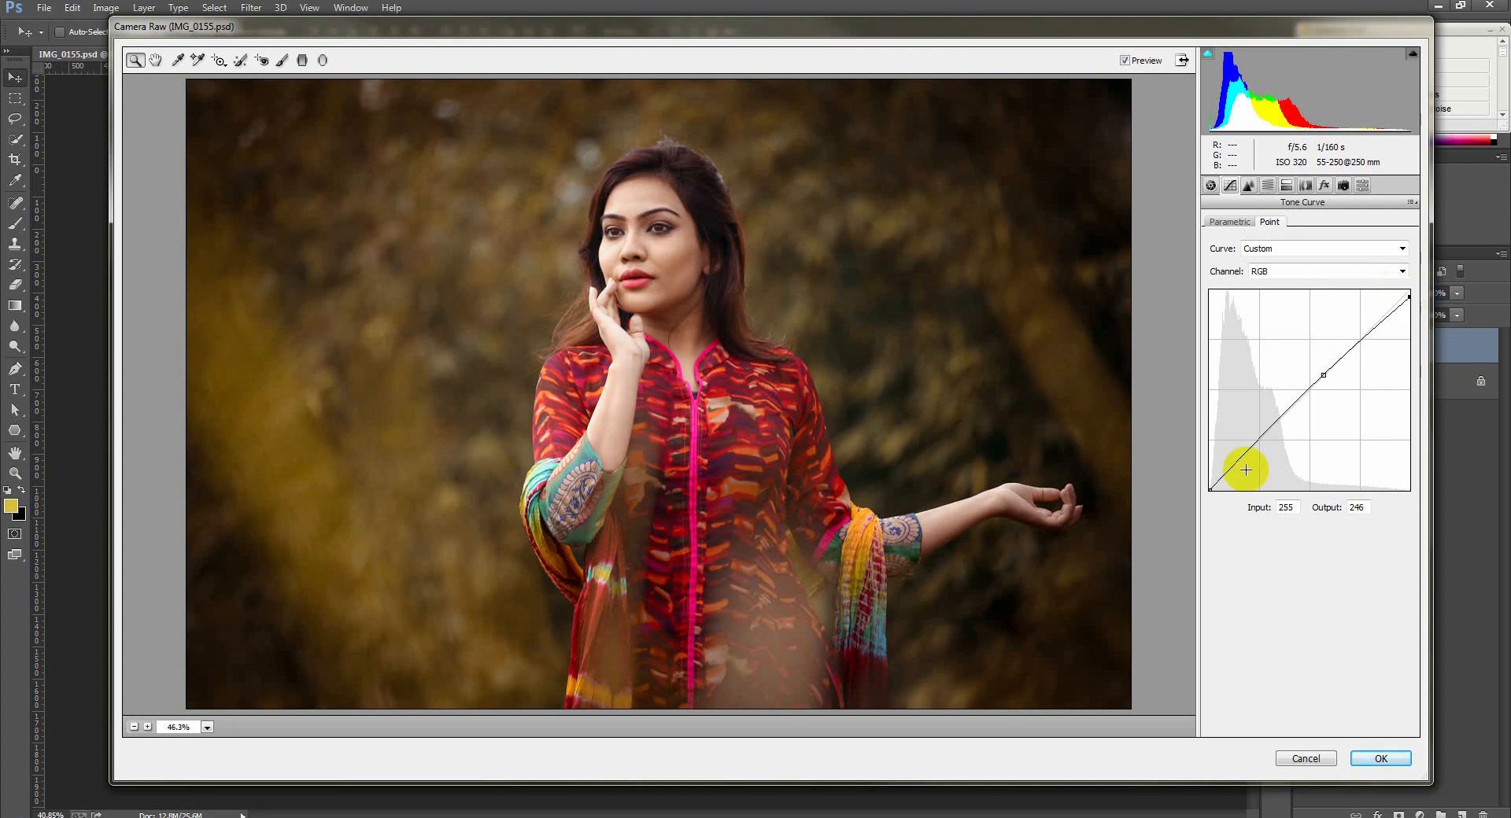
{"action": "mouse_move", "coordinate": [1211, 486]}
{"action": "left_mouse_down"}
{"action": "mouse_move", "coordinate": [1194, 476]}
{"action": "mouse_move", "coordinate": [1216, 500]}
{"action": "left_mouse_up"}
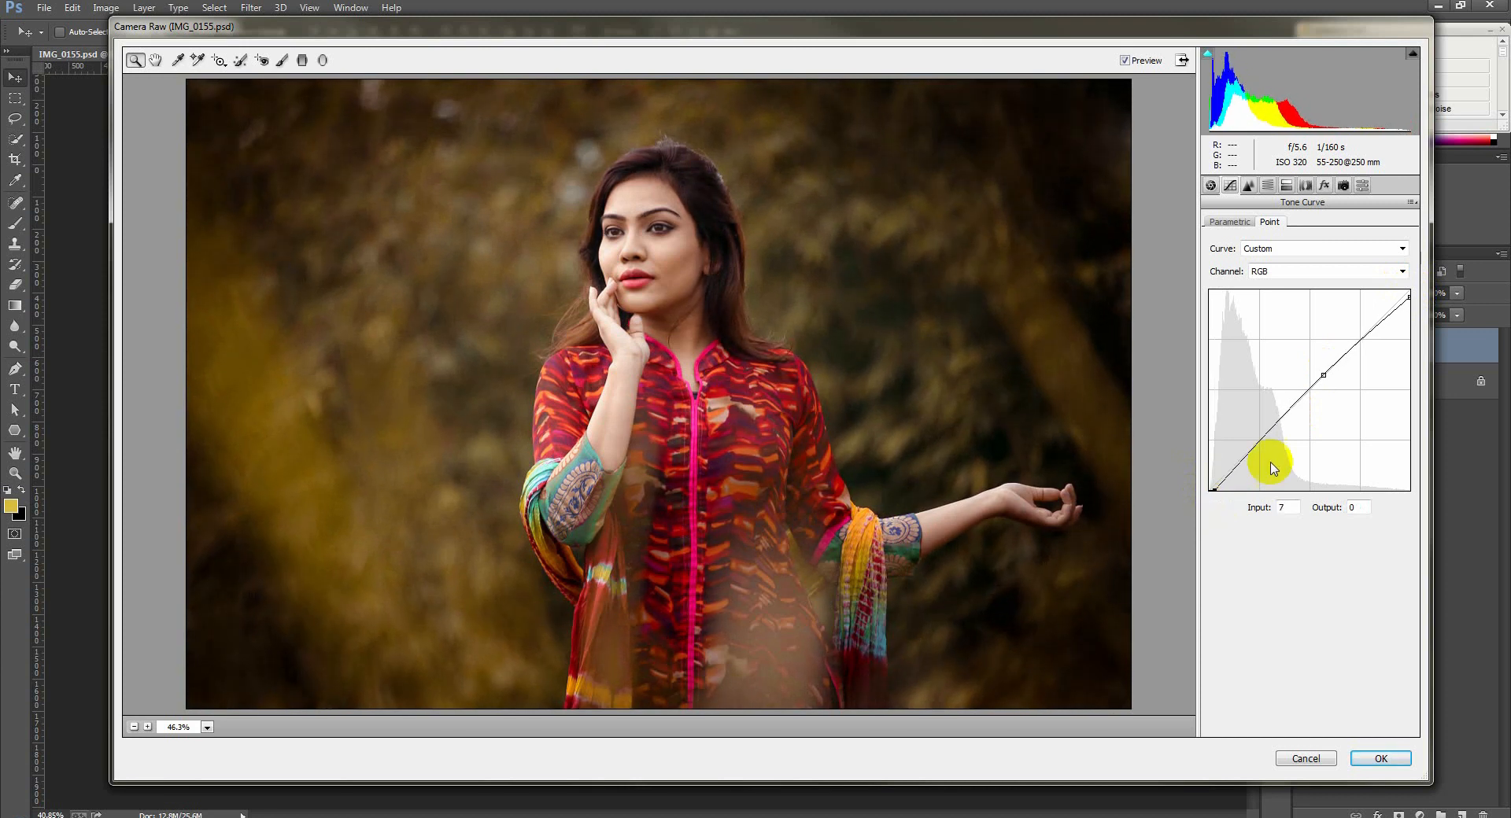
{"action": "left_click_drag", "start_coordinate": [1324, 375], "coordinate": [1321, 375]}
Add a point at input 178, output 181 on the Red curve and at 132, 130 on the Green curve.
{"action": "left_click", "coordinate": [1318, 272]}
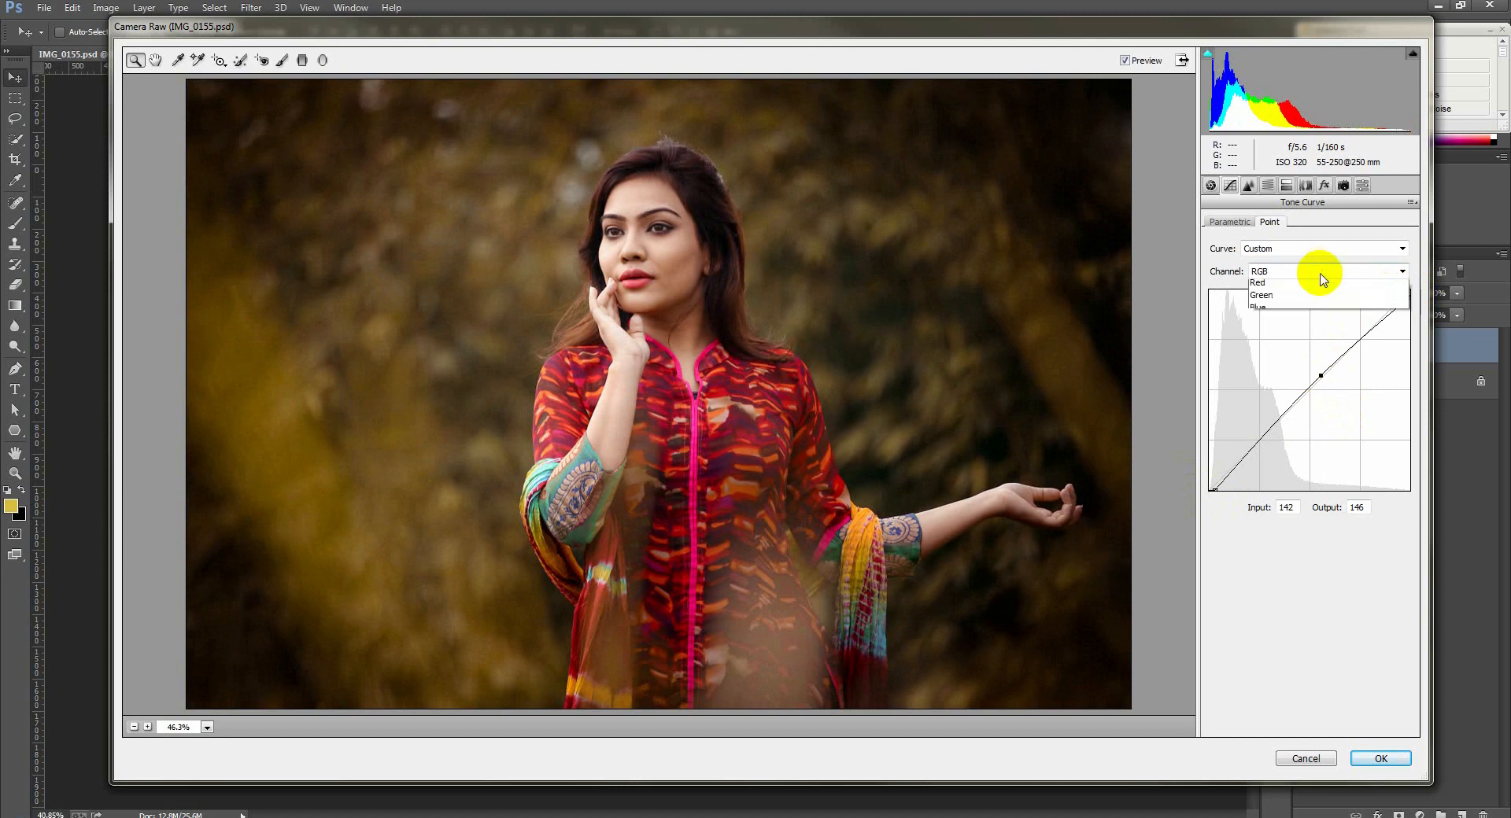
{"action": "left_click", "coordinate": [1296, 306]}
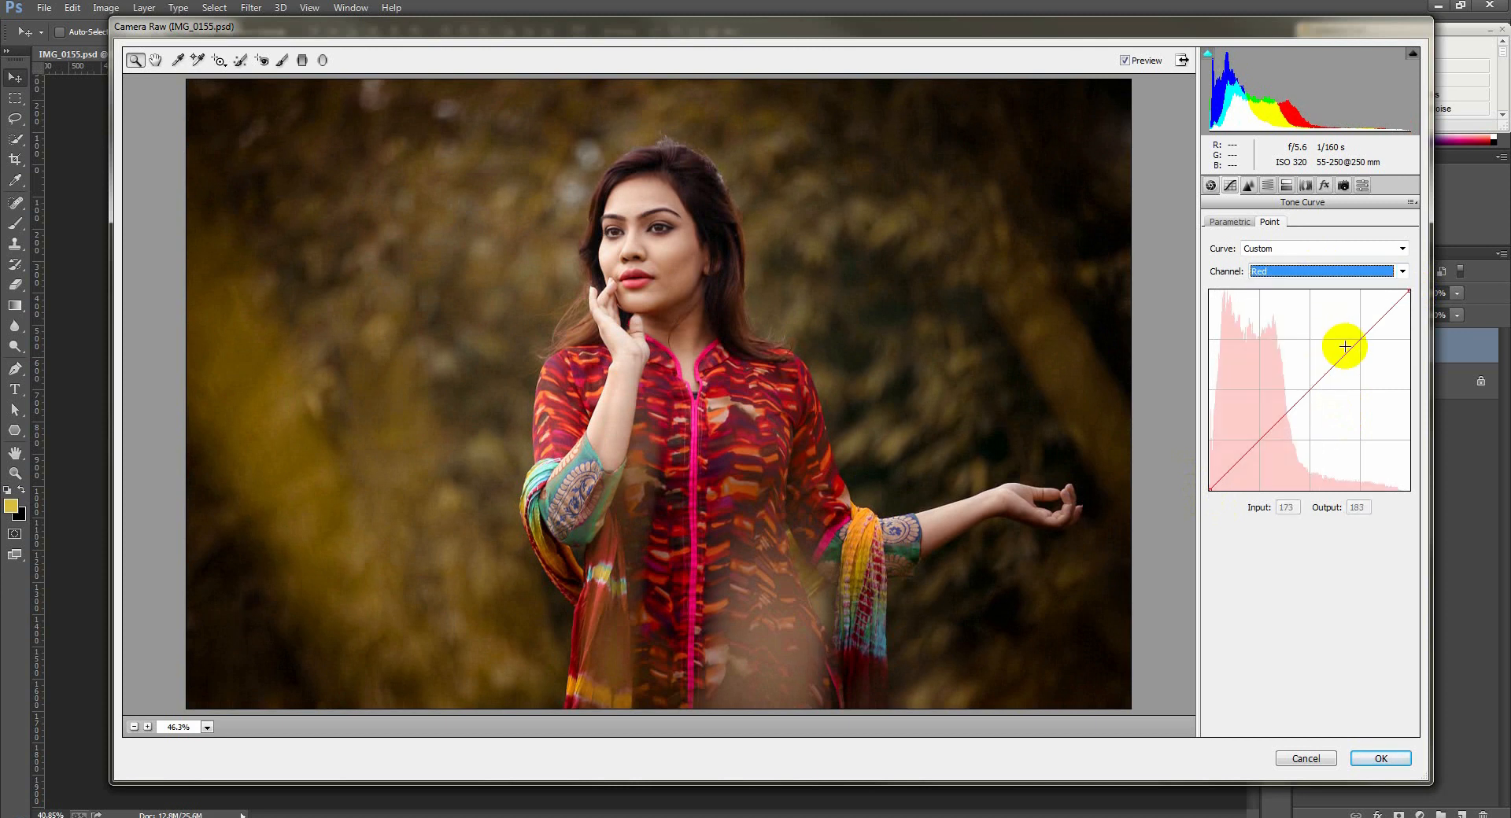
{"action": "left_click_drag", "start_coordinate": [1343, 352], "coordinate": [1349, 348]}
{"action": "left_click", "coordinate": [1338, 271]}
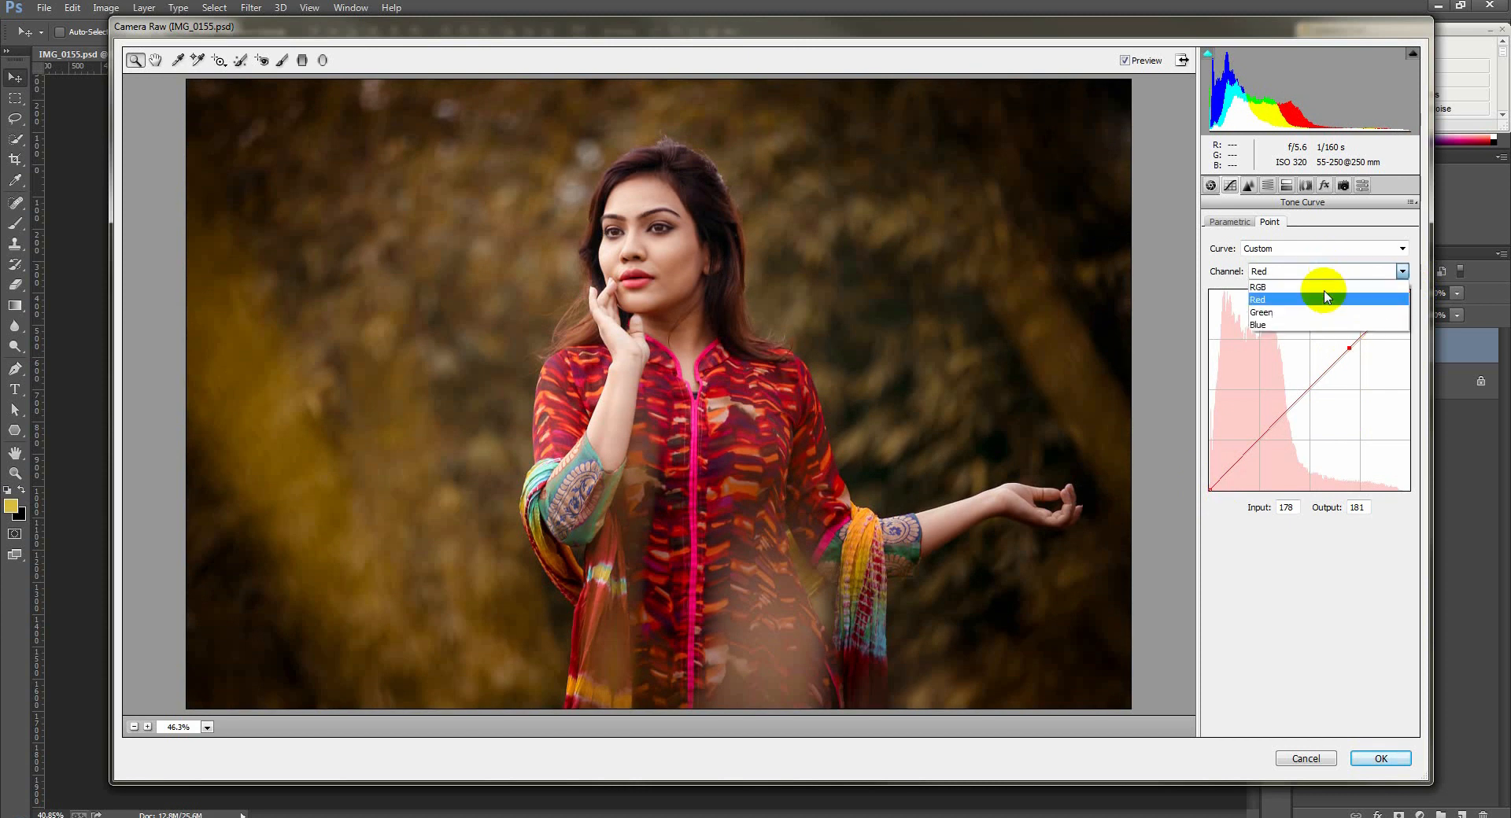
{"action": "left_click", "coordinate": [1326, 315]}
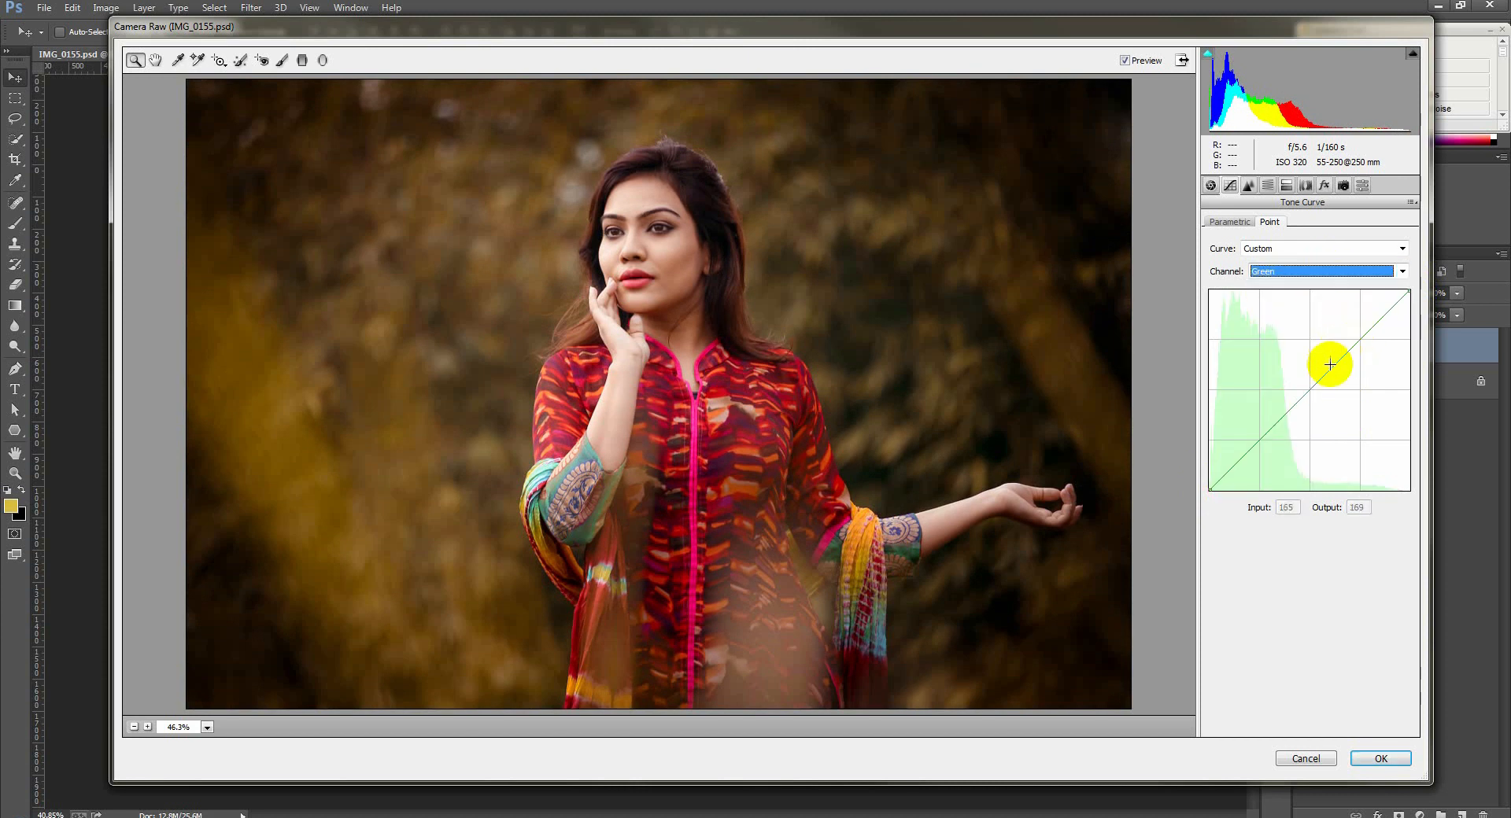
{"action": "left_click", "coordinate": [1309, 391]}
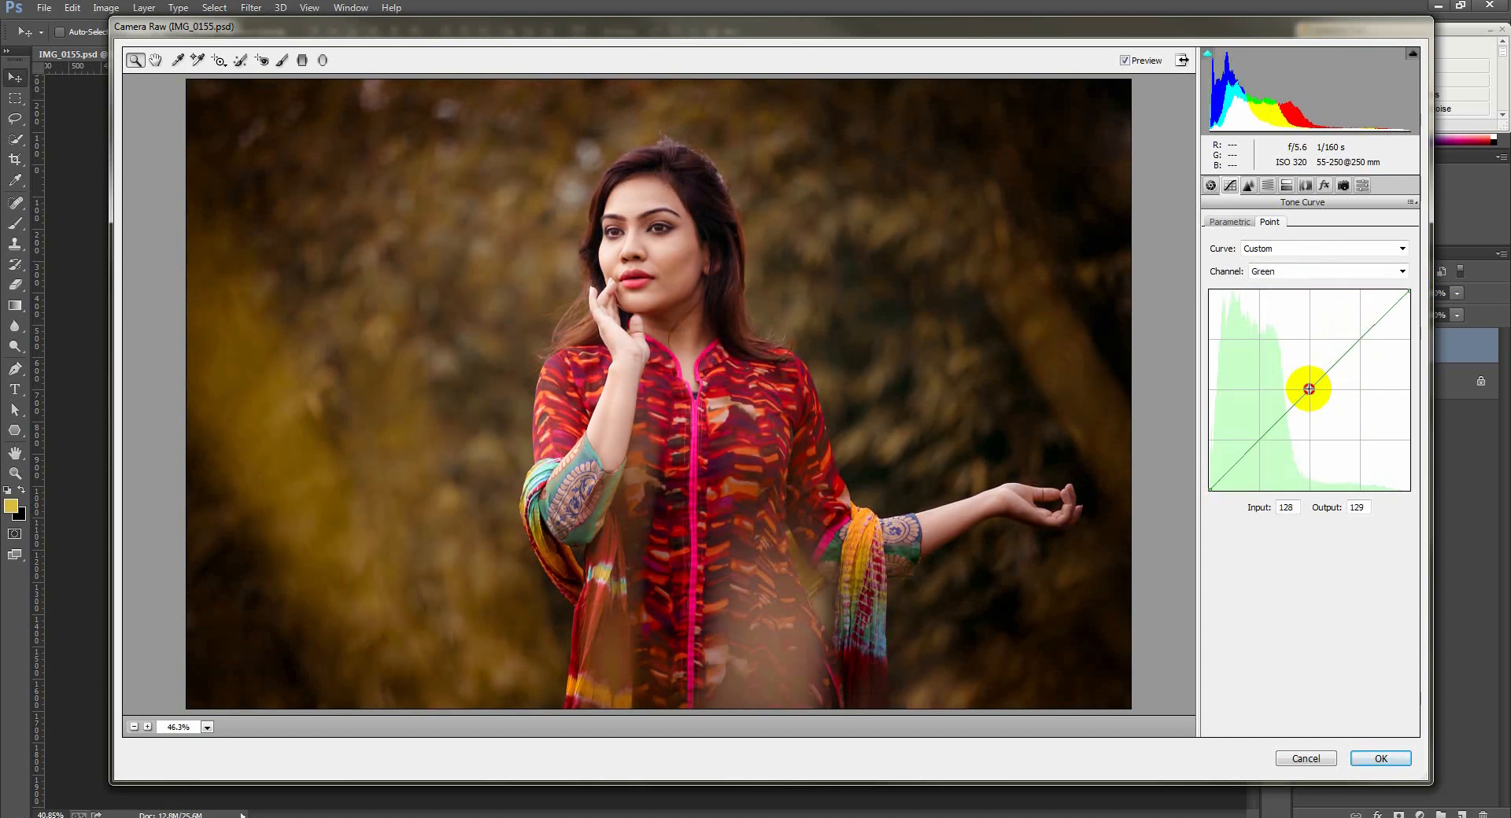
{"action": "left_click_drag", "start_coordinate": [1311, 386], "coordinate": [1312, 388]}
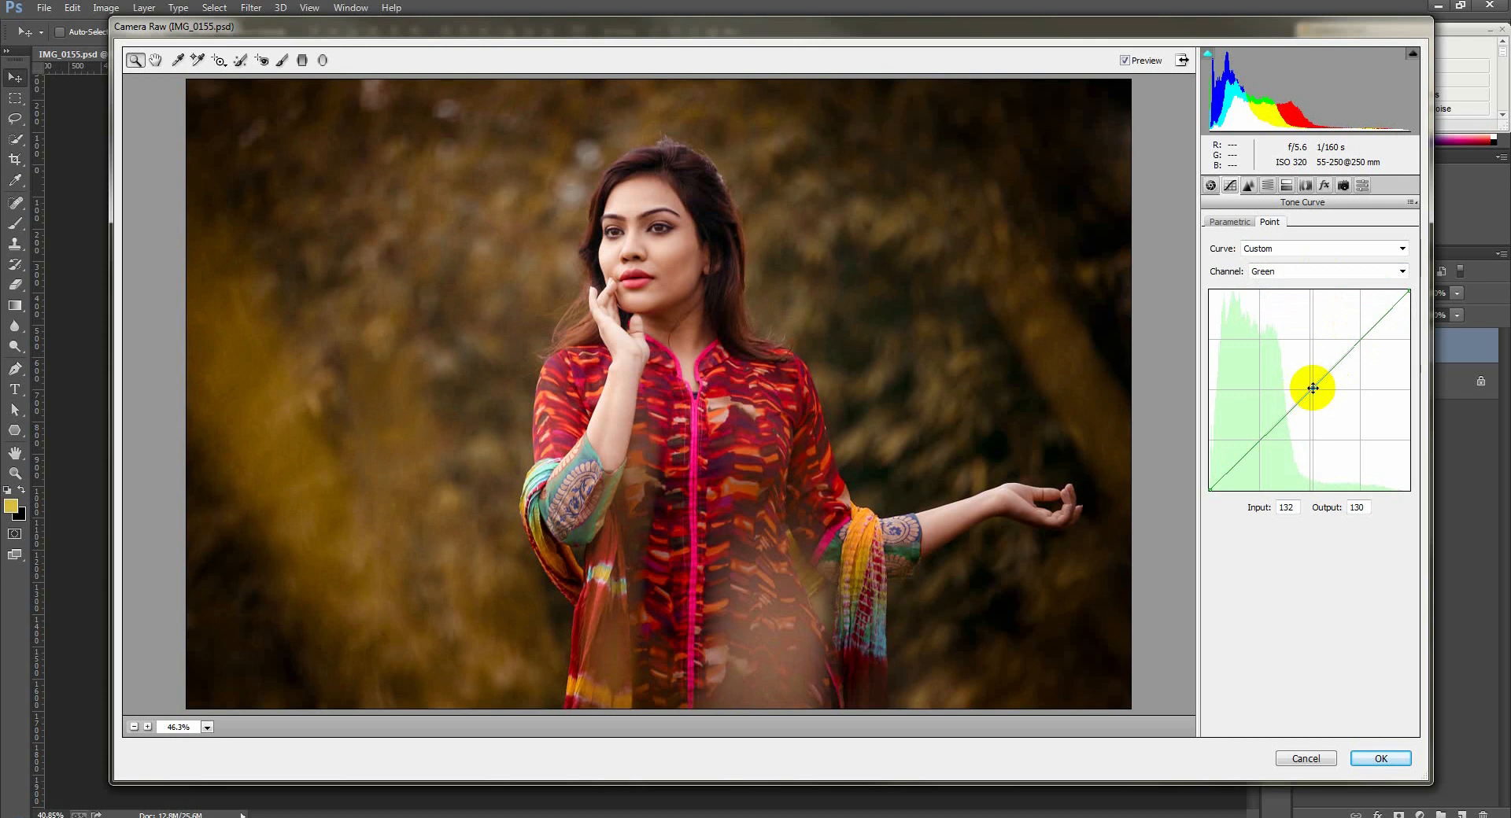
On the Blue point curve, lower the highlight endpoint slightly and raise the black point's output to 6.
{"action": "left_click", "coordinate": [1294, 272]}
{"action": "left_click", "coordinate": [1306, 337]}
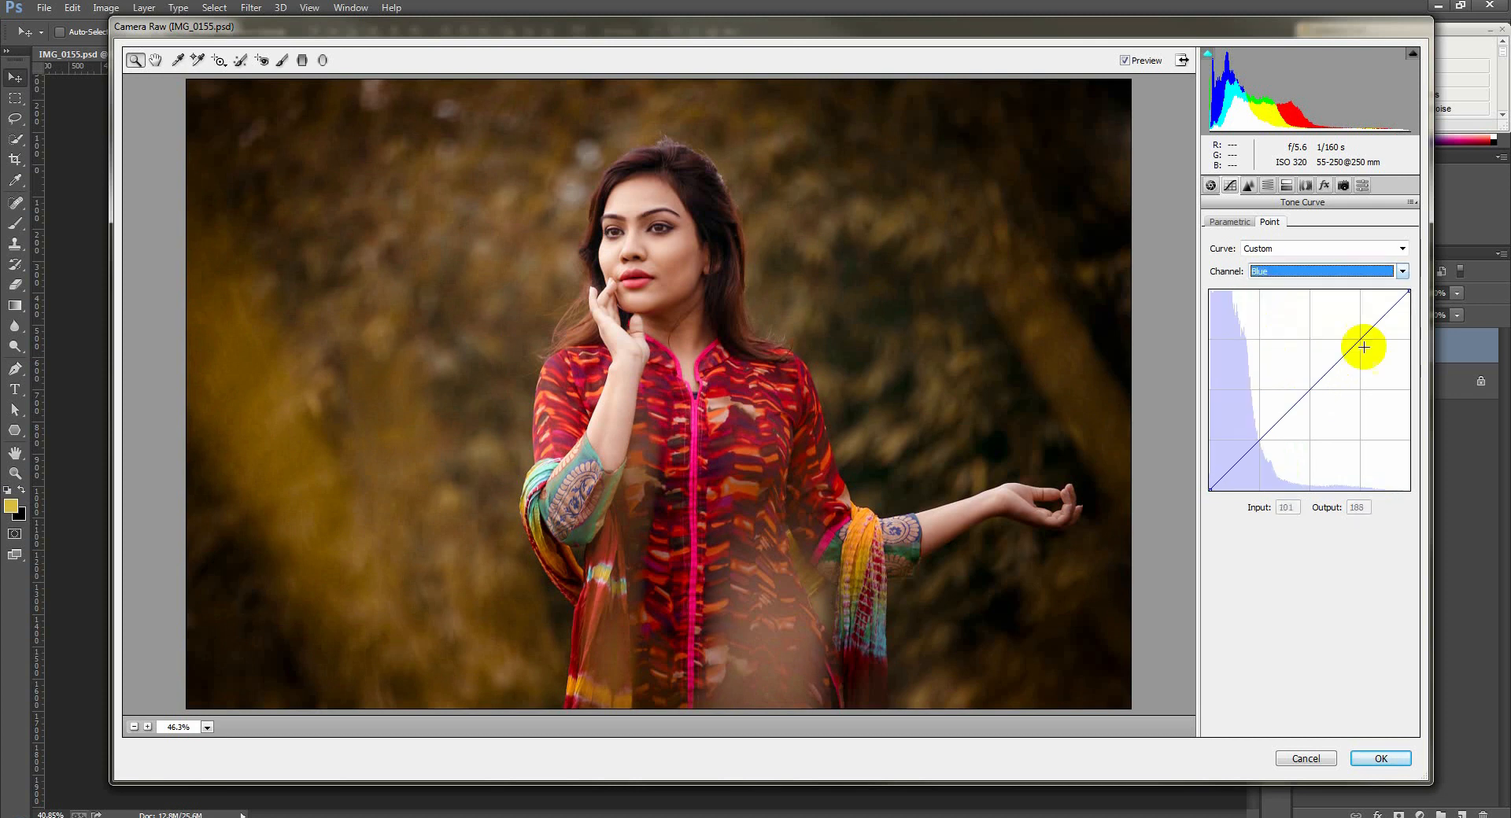
{"action": "left_click_drag", "start_coordinate": [1408, 292], "coordinate": [1455, 294]}
{"action": "left_click_drag", "start_coordinate": [1210, 490], "coordinate": [1205, 526]}
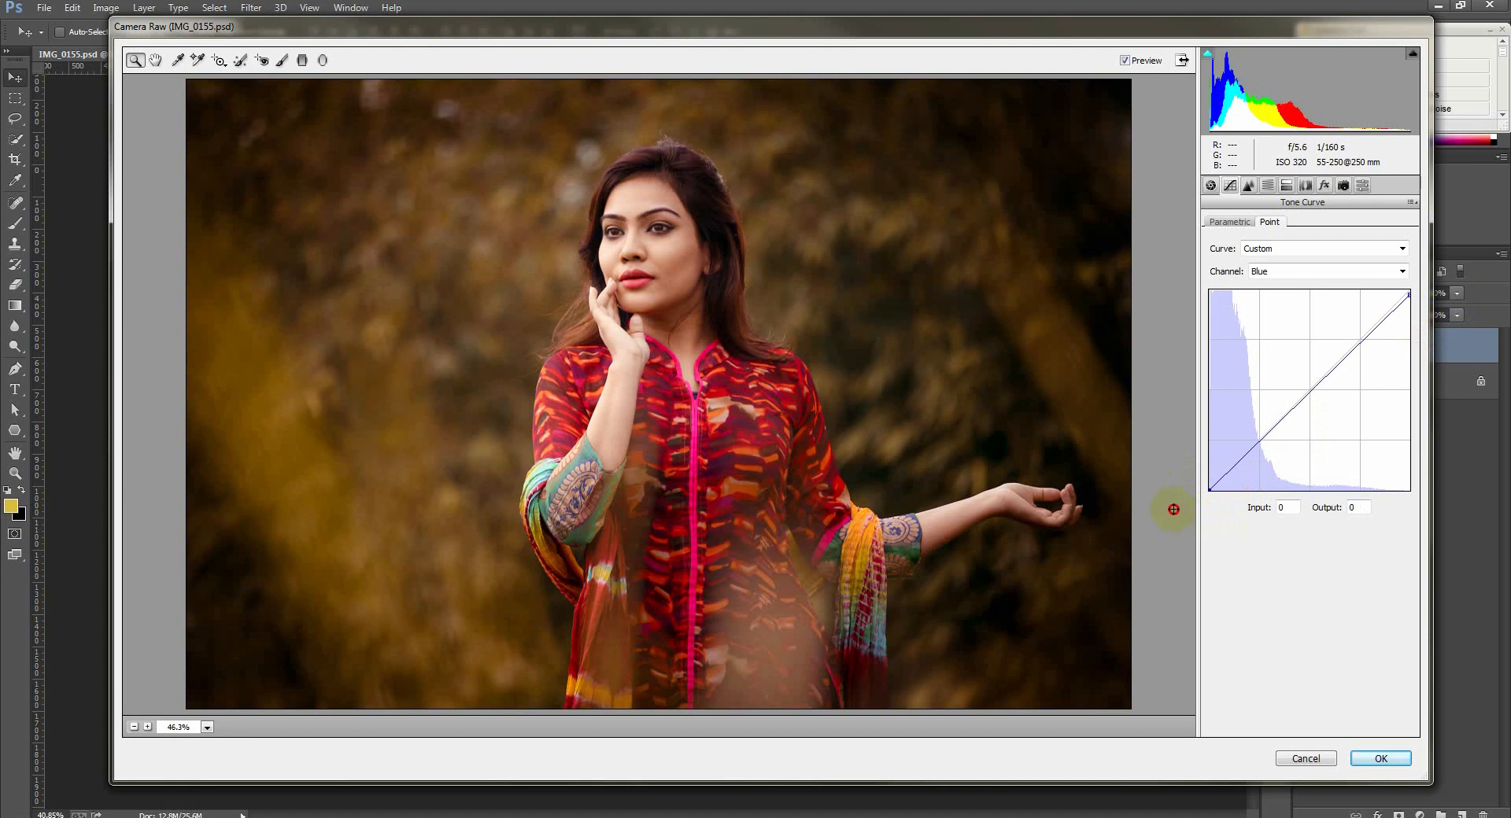
{"action": "left_click_drag", "start_coordinate": [1190, 489], "coordinate": [1197, 485]}
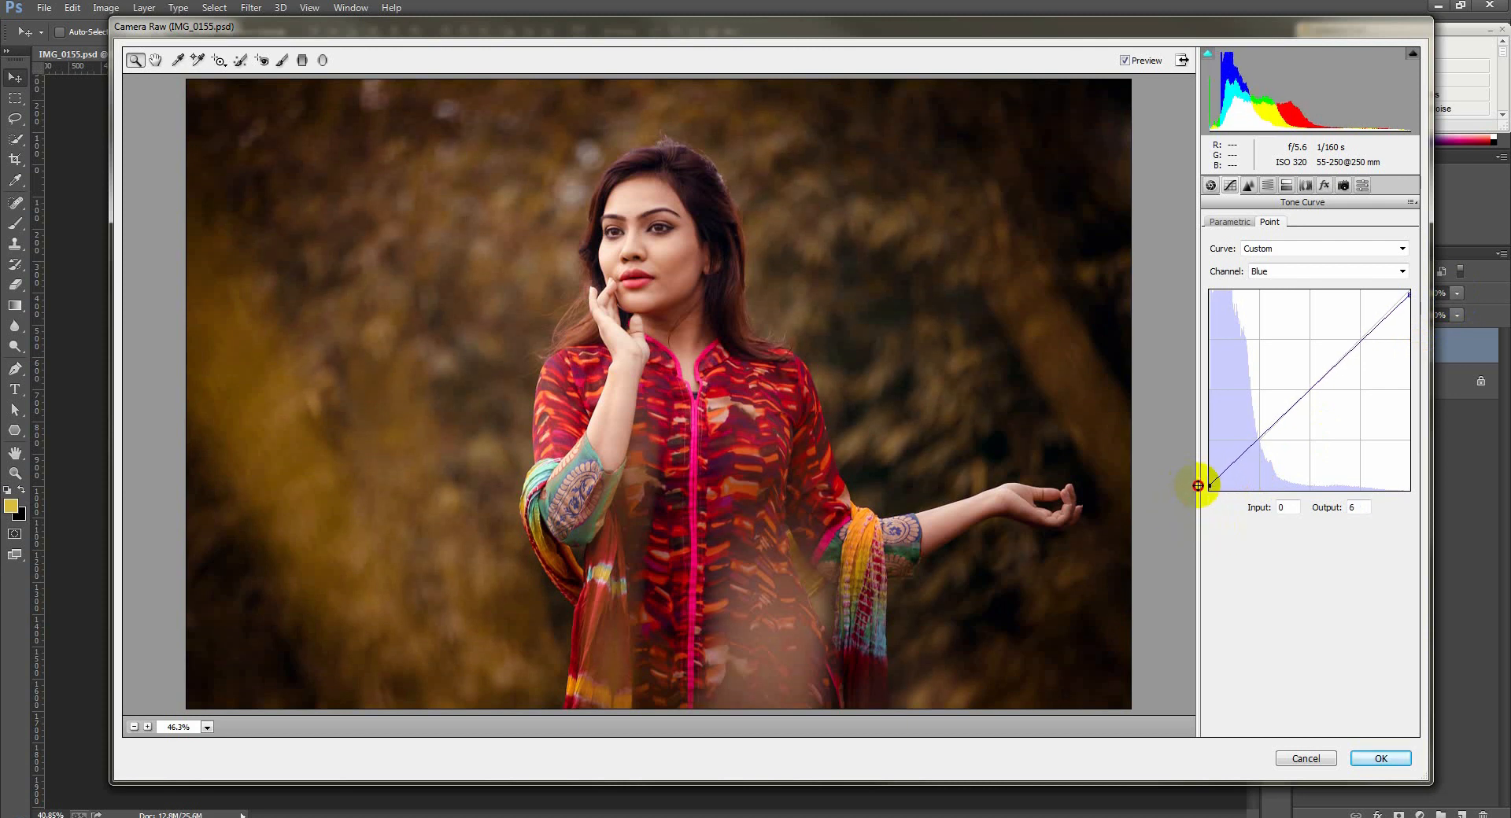
{"action": "key", "text": "Return"}
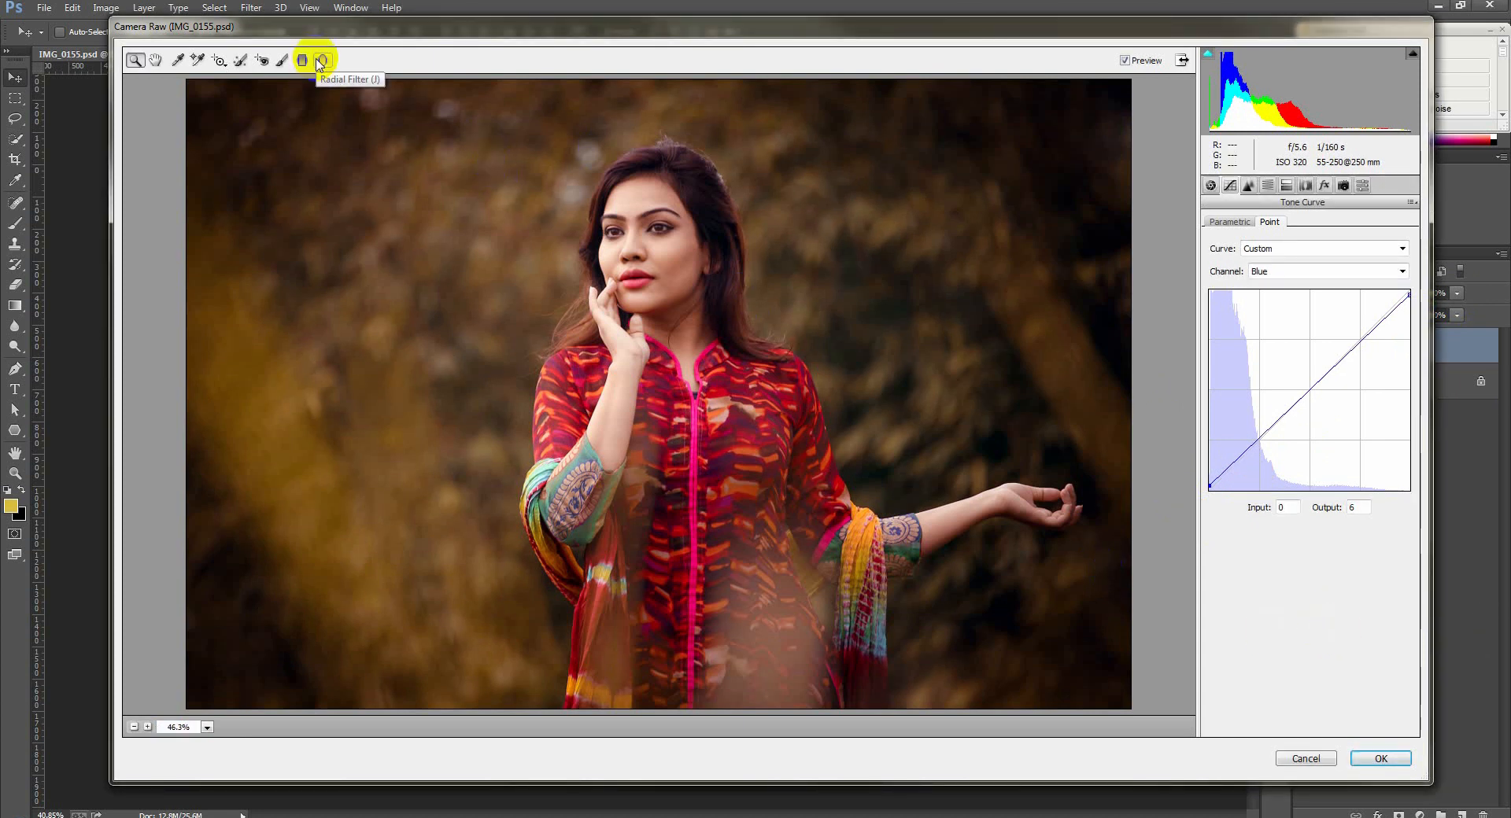
Brighten the woman's face using the Adjustment Brush with Exposure about +0.65, and return to the Basic adjustments.
{"action": "left_click", "coordinate": [281, 62]}
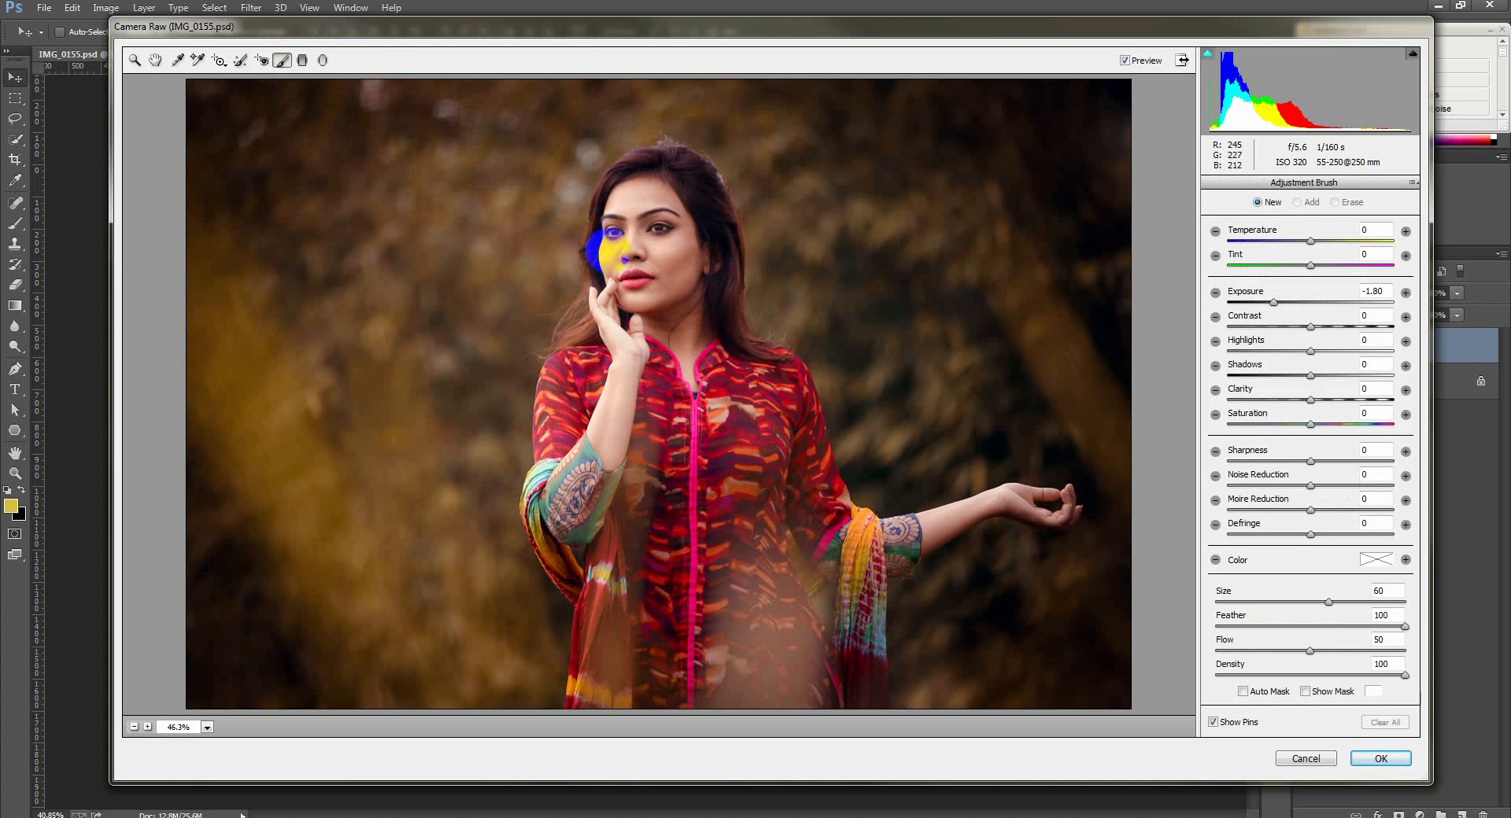
{"action": "left_click", "coordinate": [617, 242]}
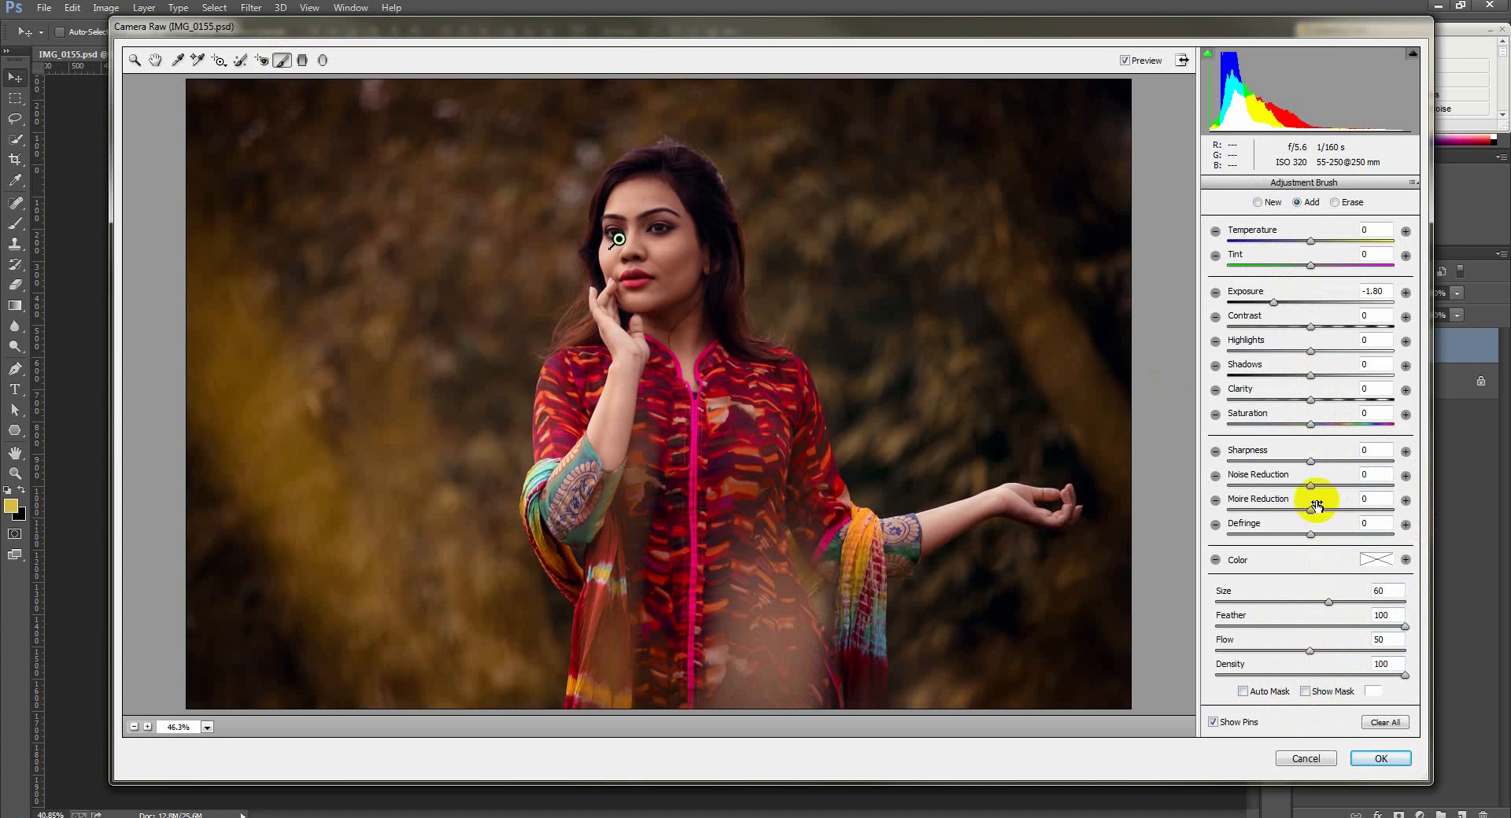
{"action": "left_click_drag", "start_coordinate": [1274, 304], "coordinate": [1330, 305]}
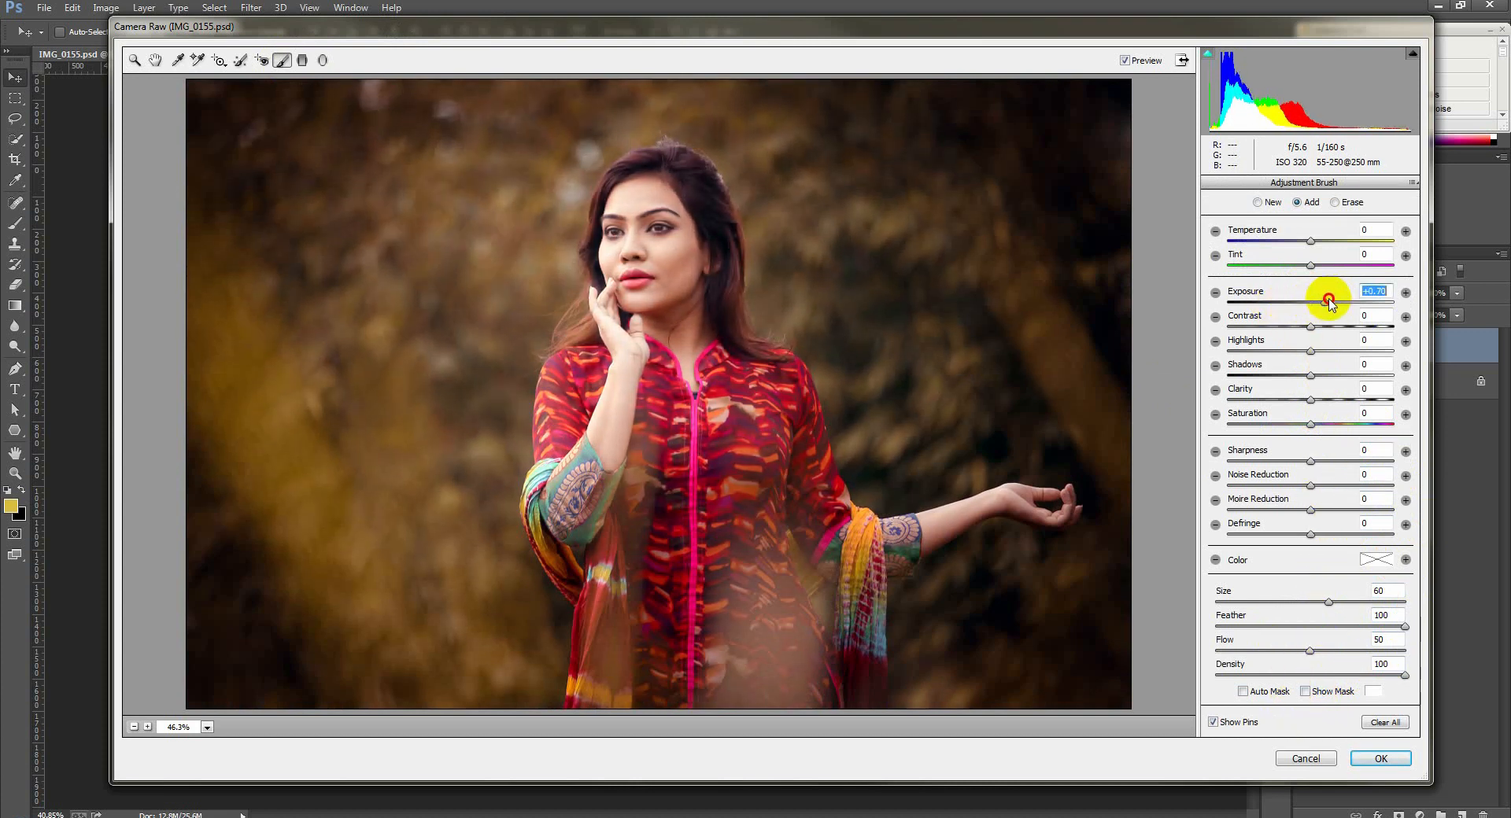
{"action": "left_click", "coordinate": [618, 240]}
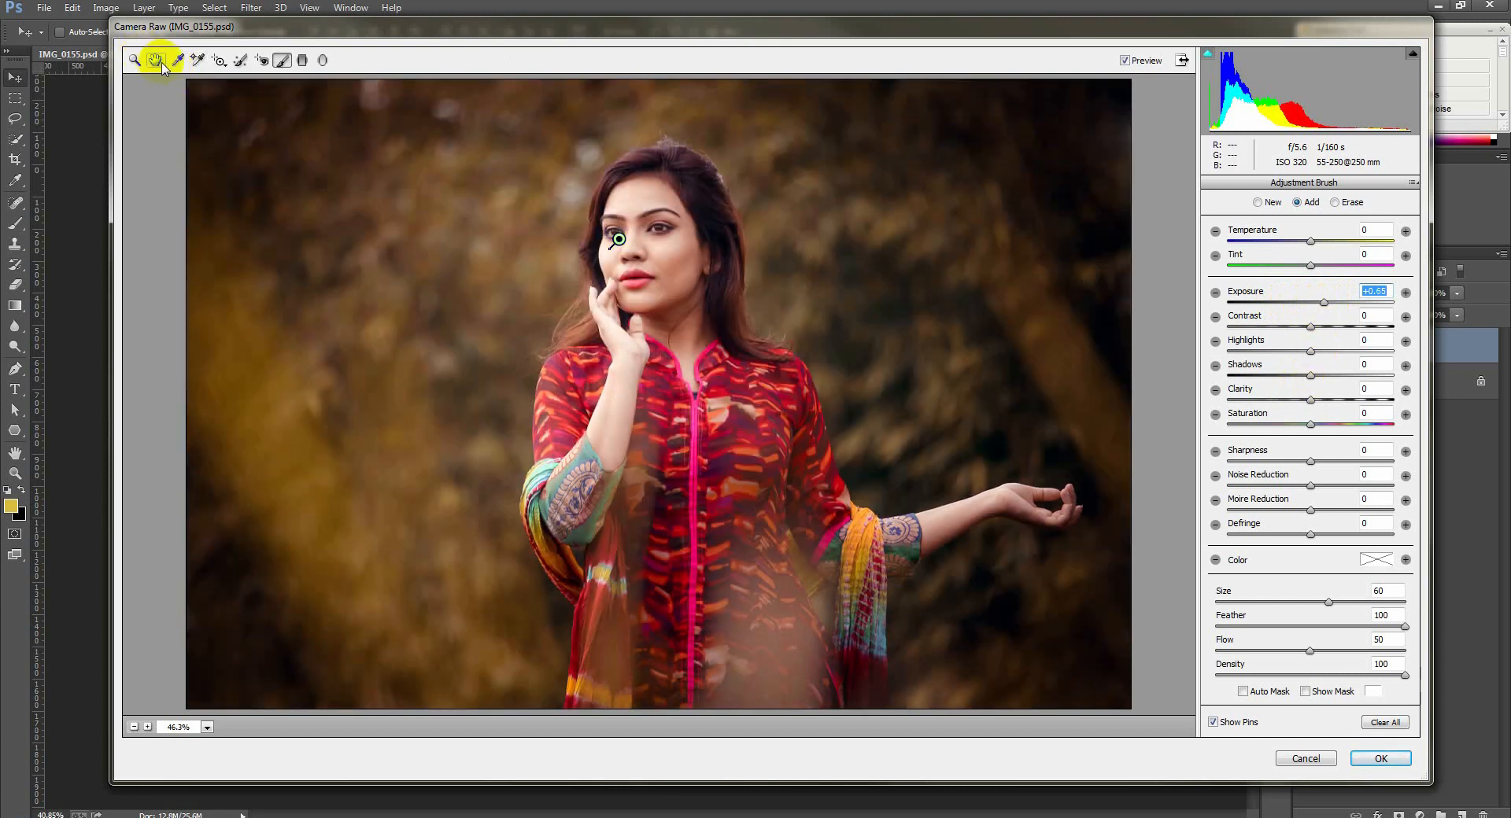
{"action": "left_click", "coordinate": [157, 61]}
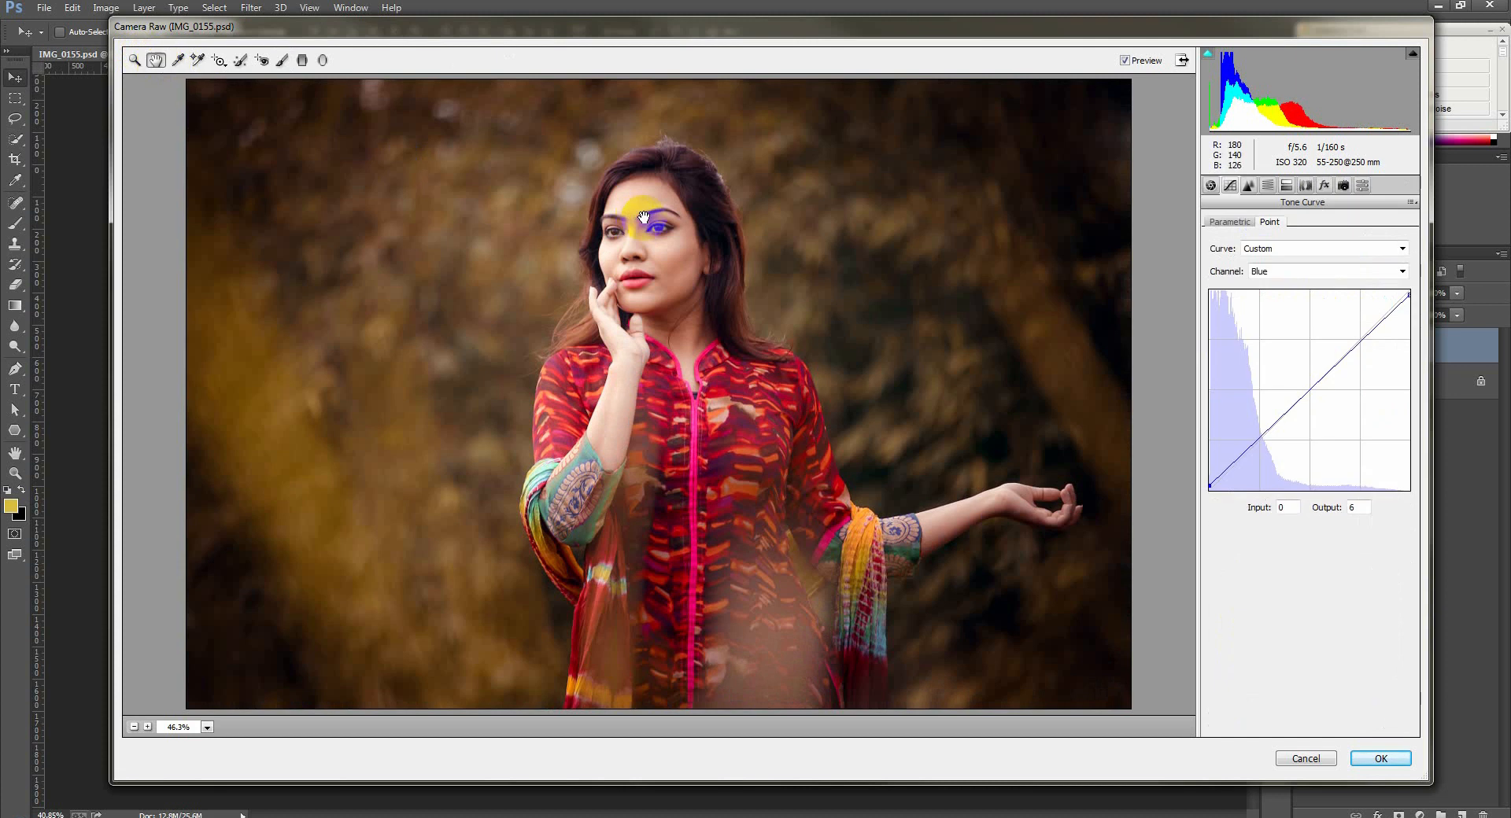
{"action": "left_click", "coordinate": [1210, 185]}
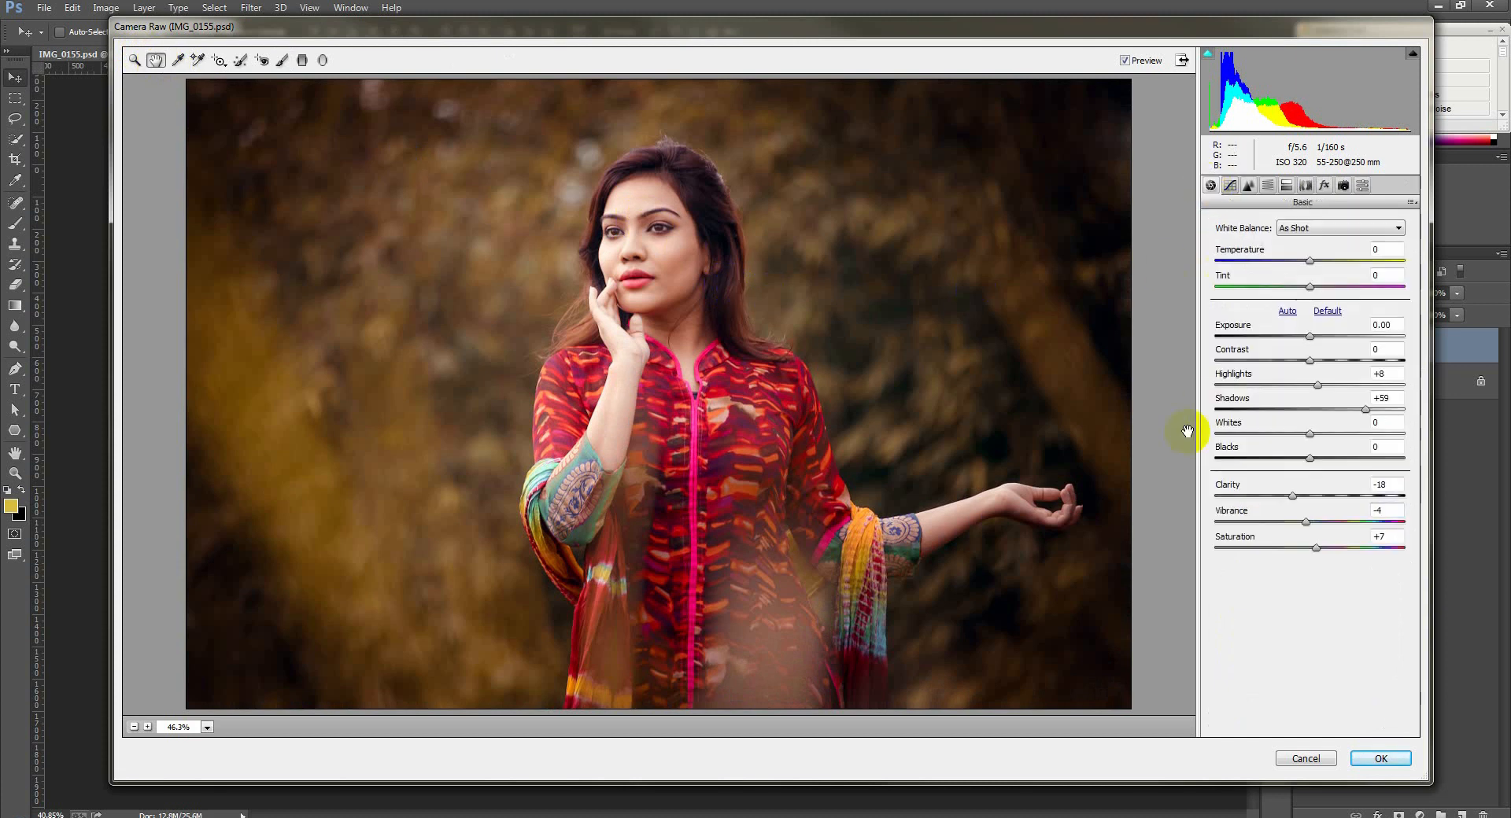
Clear all Adjustment Brush edits and draw a large radial filter centred on the woman's face.
{"action": "left_click", "coordinate": [282, 60]}
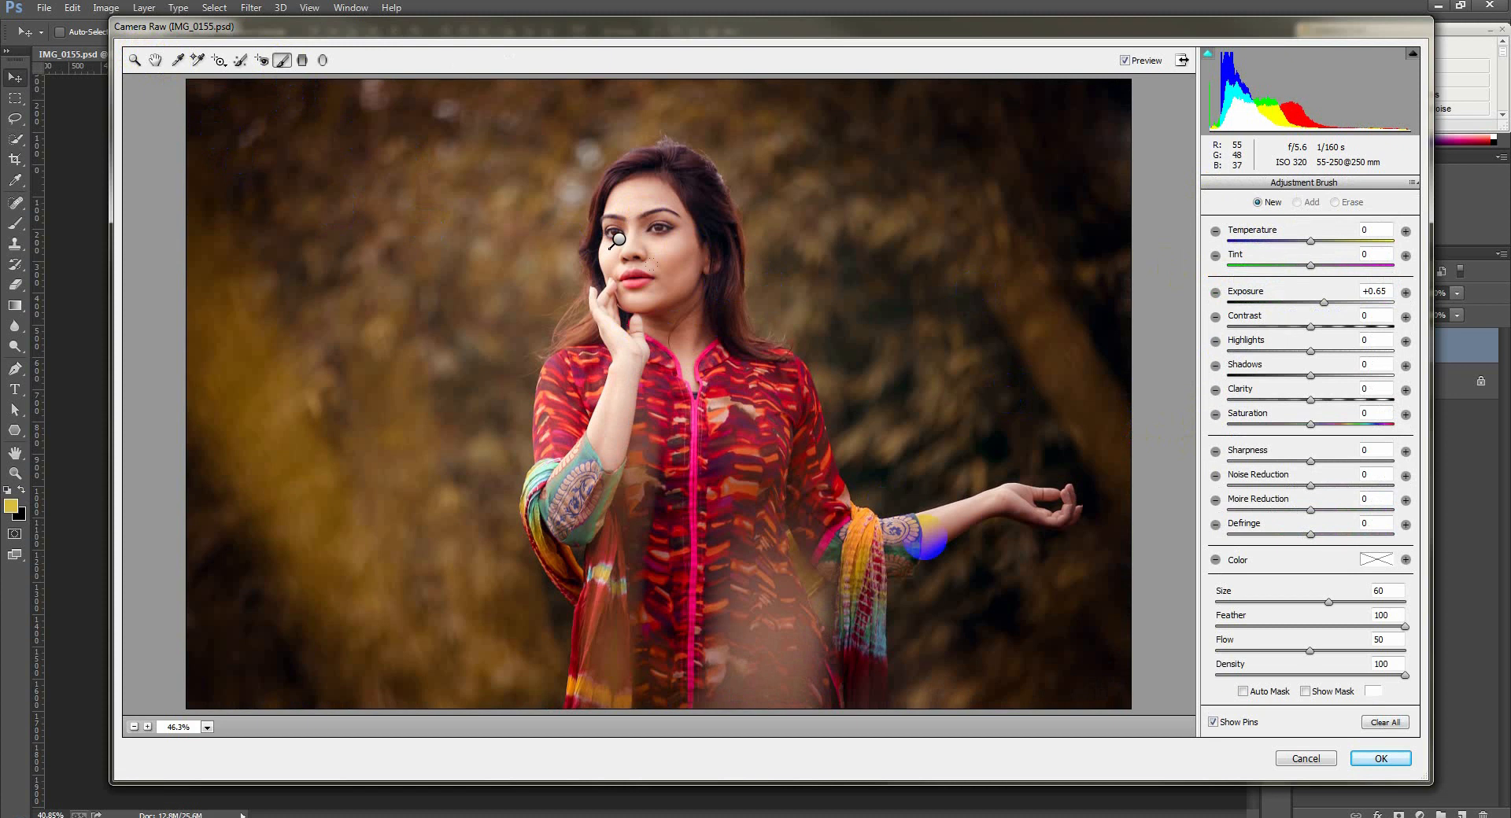
{"action": "left_click", "coordinate": [1383, 723]}
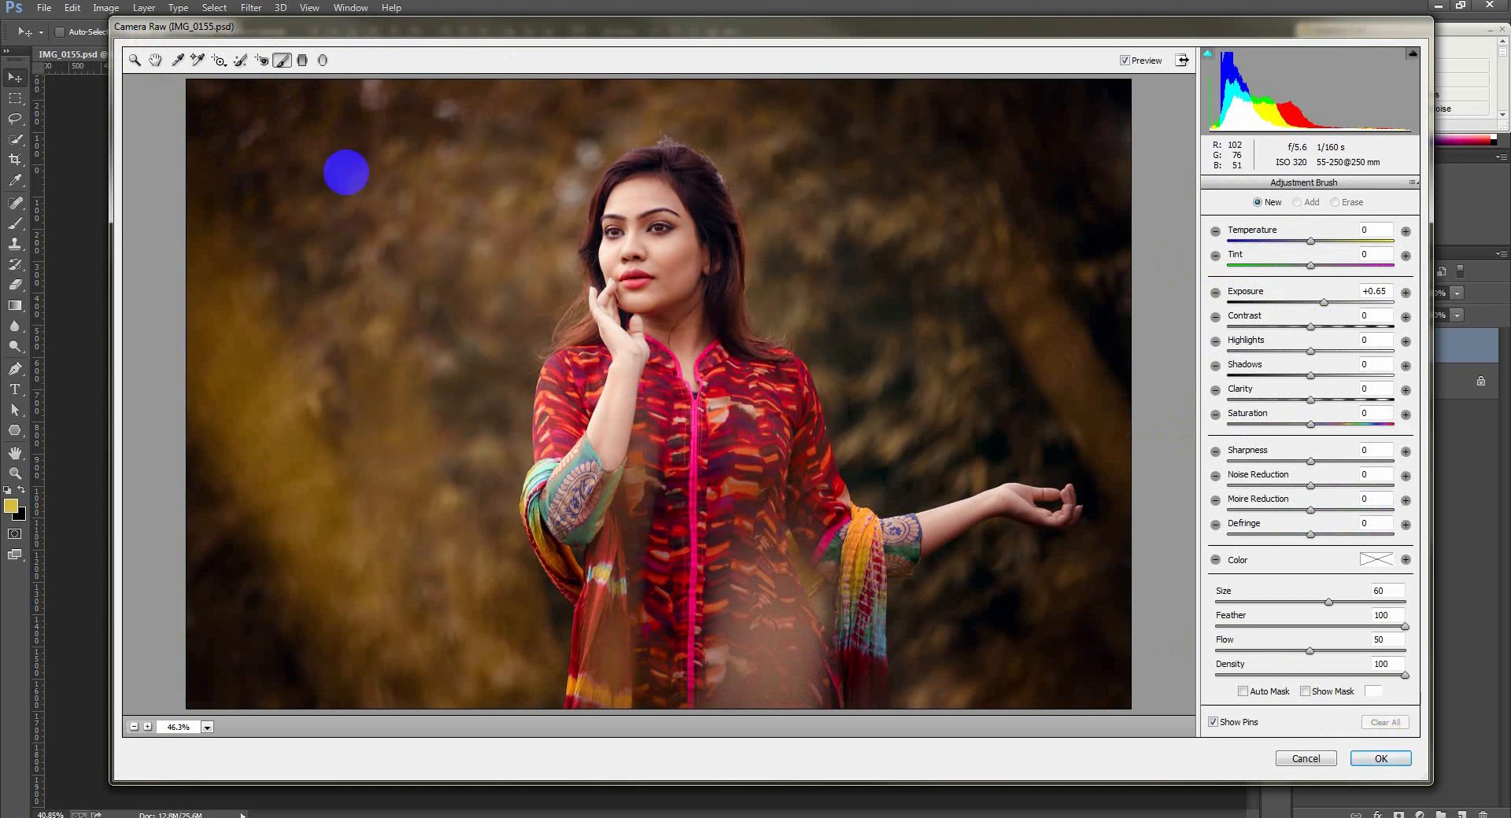
{"action": "left_click", "coordinate": [323, 59]}
{"action": "left_click_drag", "start_coordinate": [635, 252], "coordinate": [810, 421]}
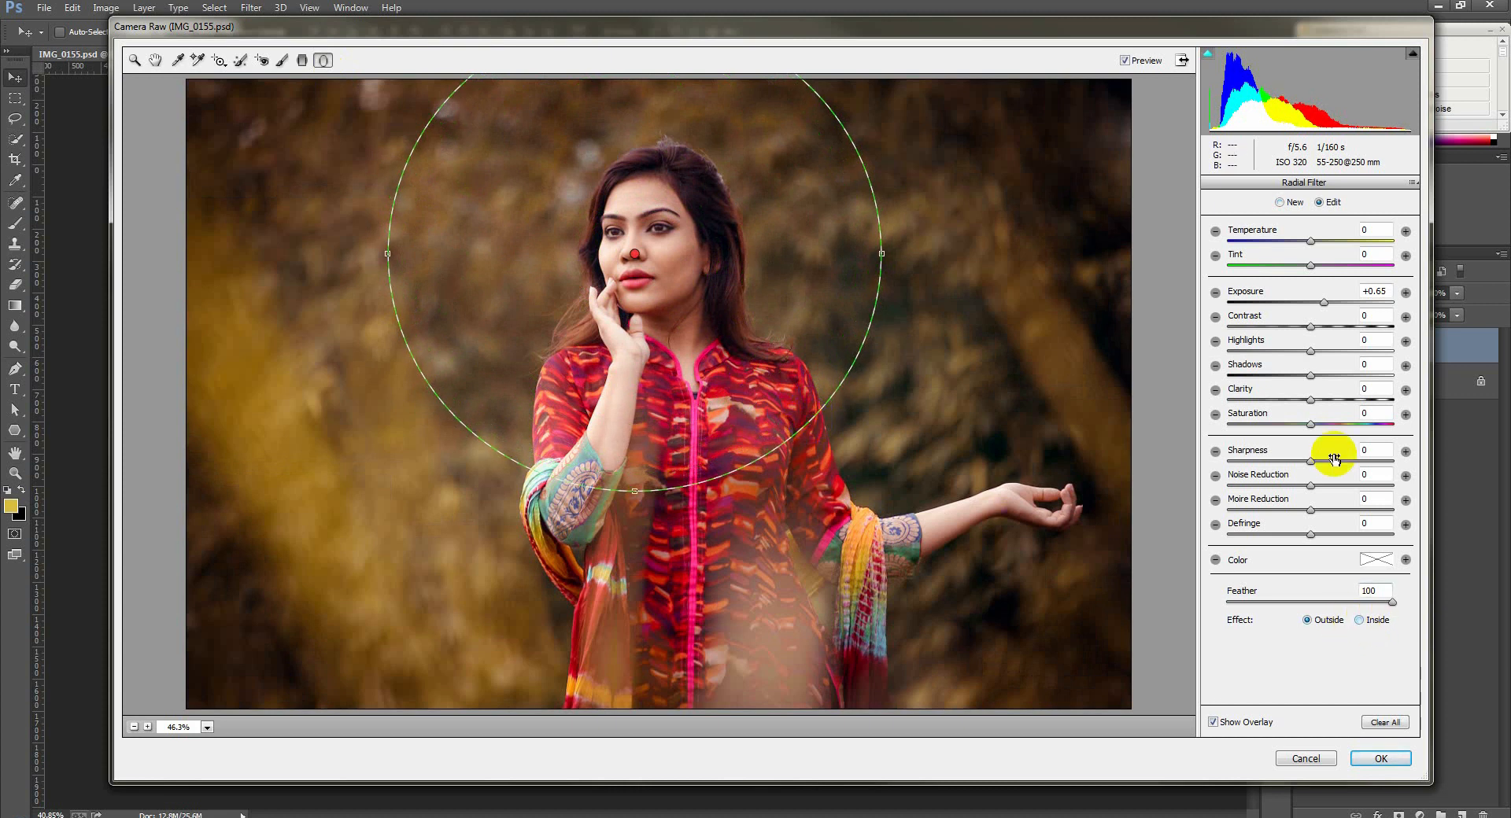
Stretch and tilt the radial filter over her upper body, with Exposure -0.80, Clarity -27 and Sharpness -44 outside it.
{"action": "left_click_drag", "start_coordinate": [1323, 302], "coordinate": [1296, 305]}
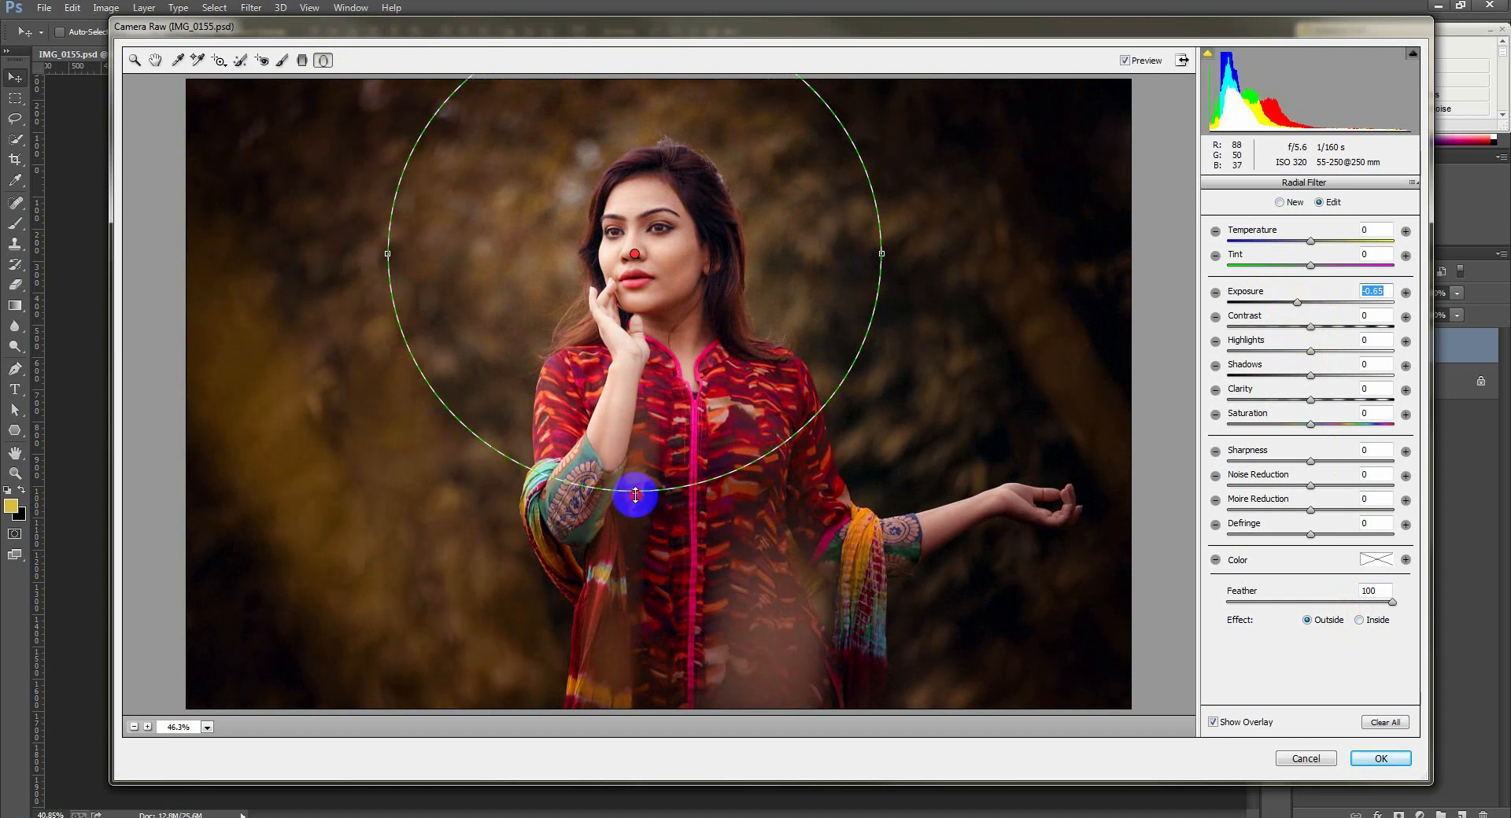
{"action": "left_click_drag", "start_coordinate": [636, 495], "coordinate": [760, 453]}
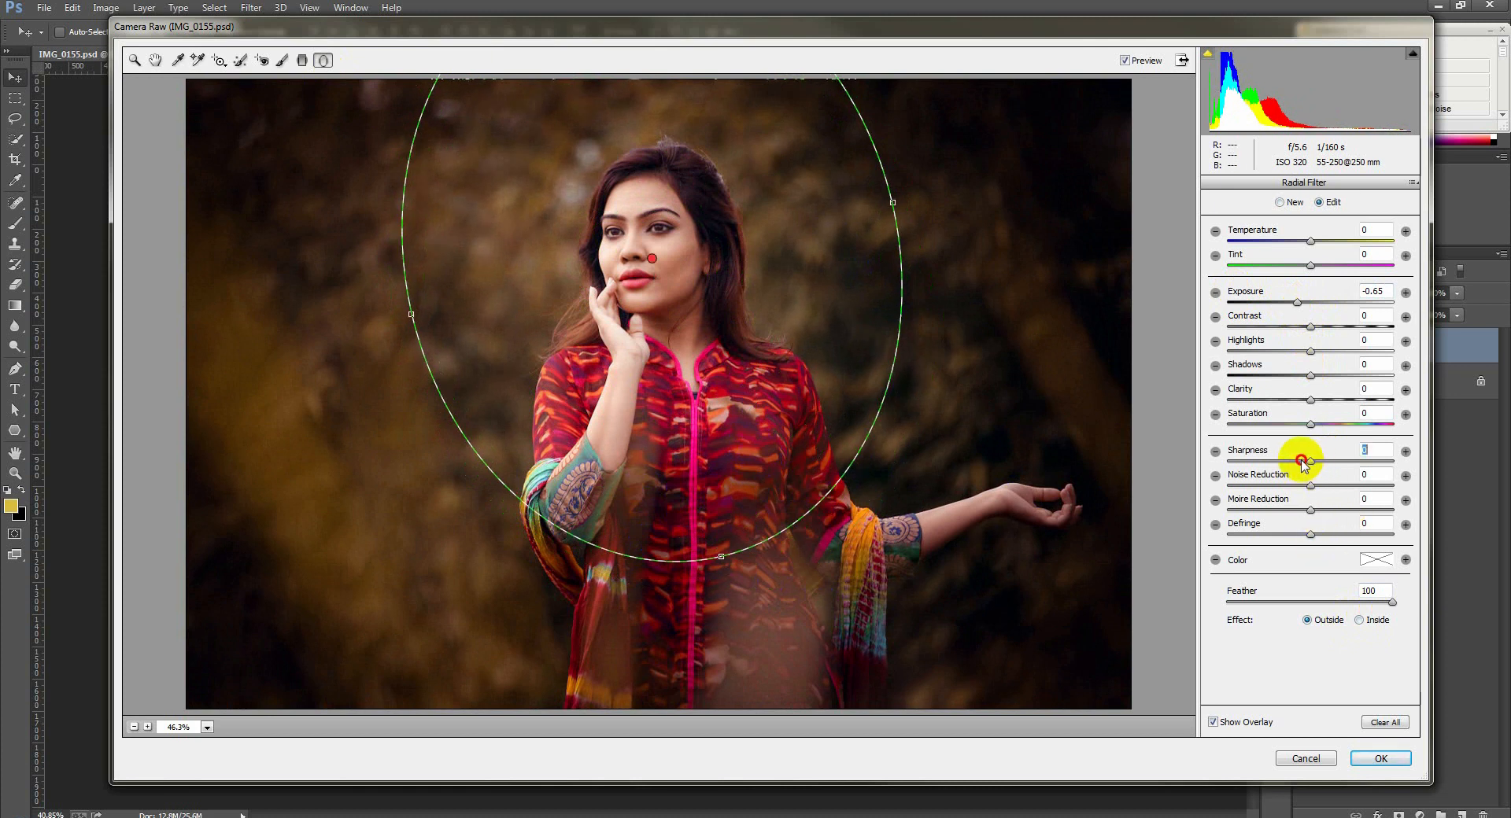
{"action": "left_click_drag", "start_coordinate": [1302, 463], "coordinate": [1268, 467]}
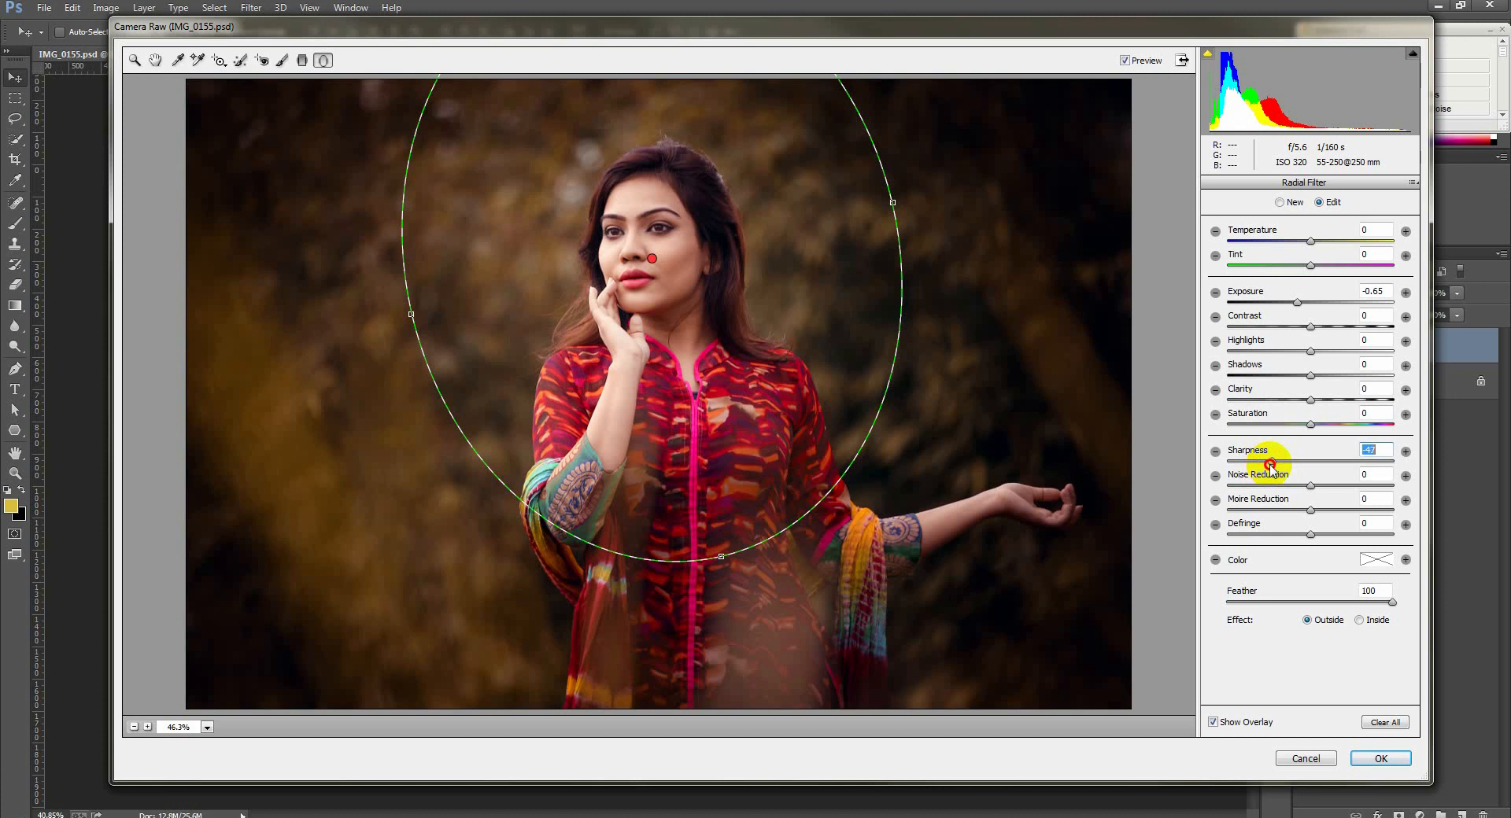
{"action": "left_click_drag", "start_coordinate": [1305, 401], "coordinate": [1291, 402]}
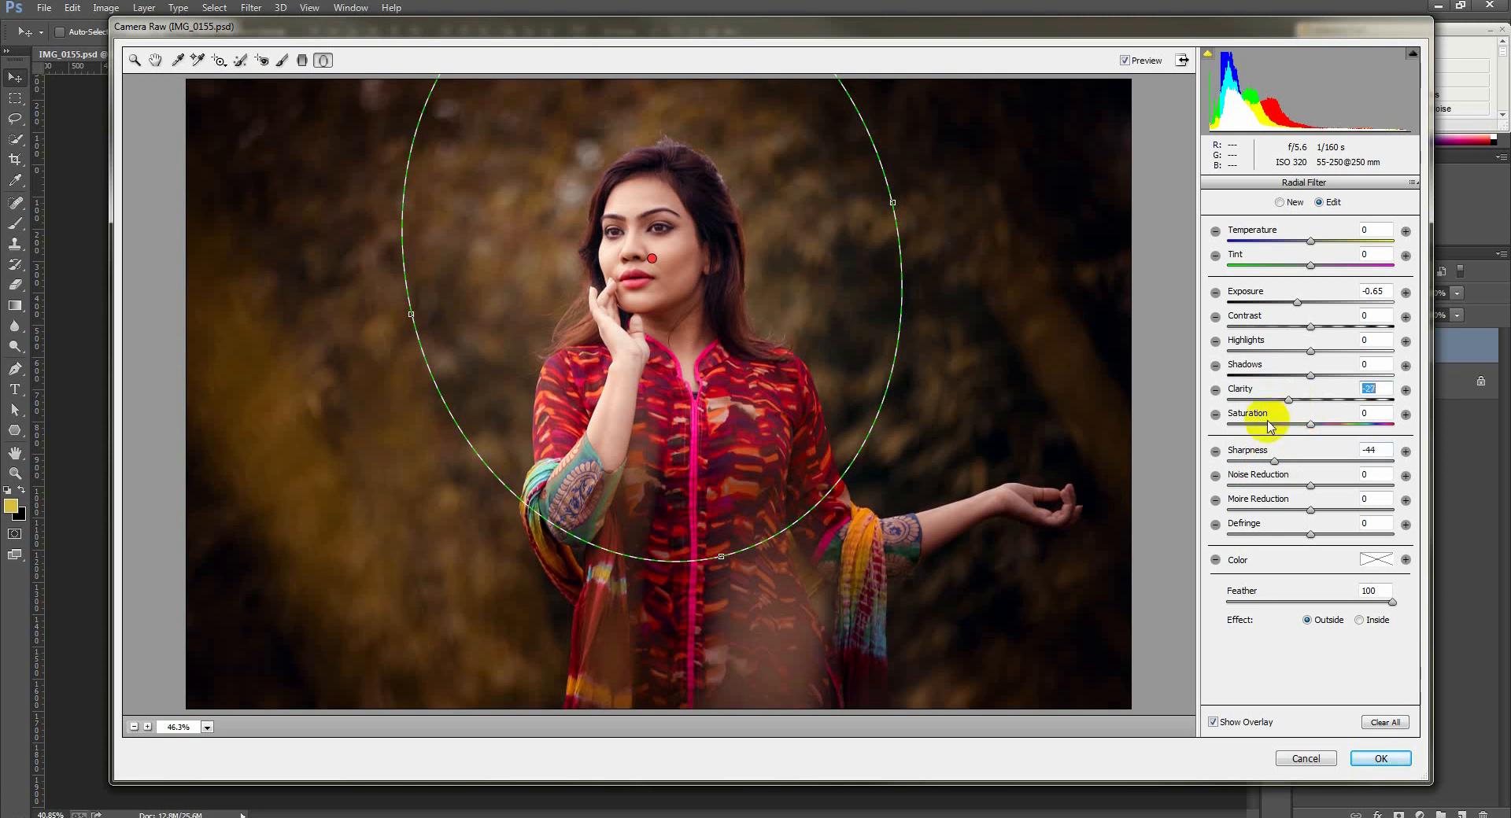
{"action": "left_click_drag", "start_coordinate": [1295, 304], "coordinate": [1289, 306]}
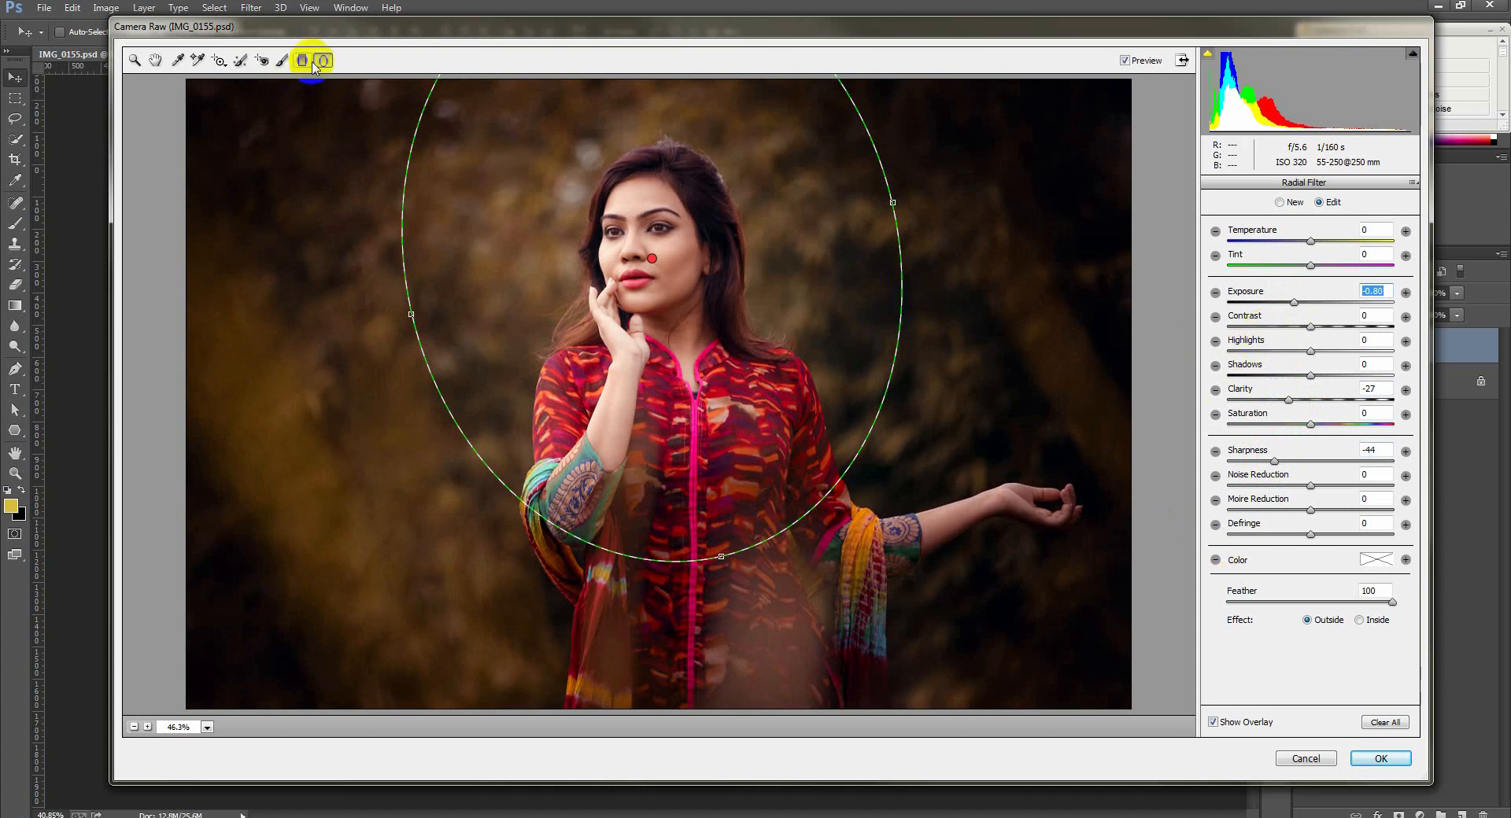
Brush a new adjustment onto the woman's face with Exposure +0.40, Clarity 0 and Sharpness 0.
{"action": "left_click", "coordinate": [282, 60]}
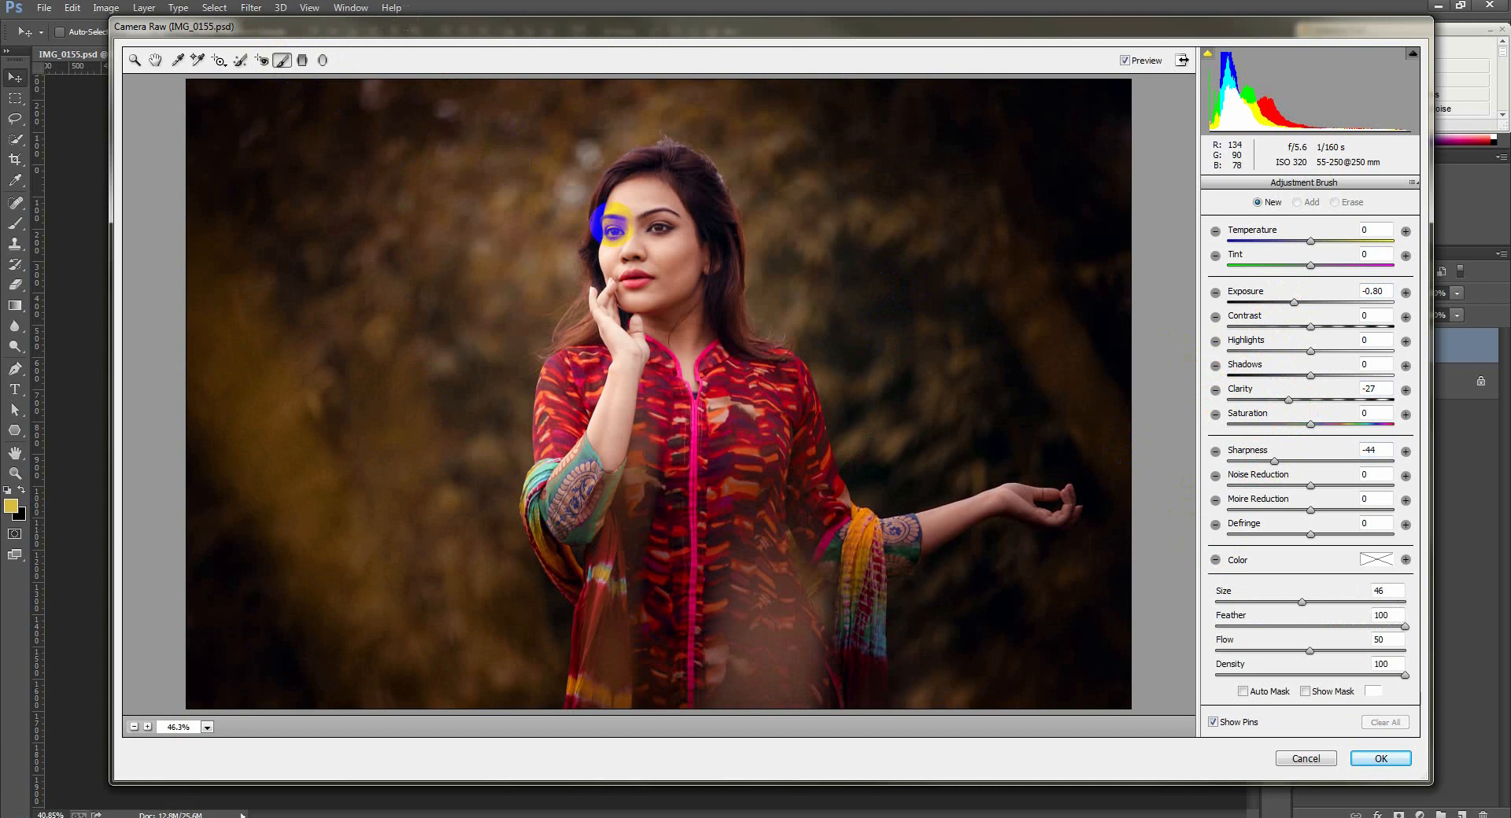
{"action": "left_click", "coordinate": [612, 231]}
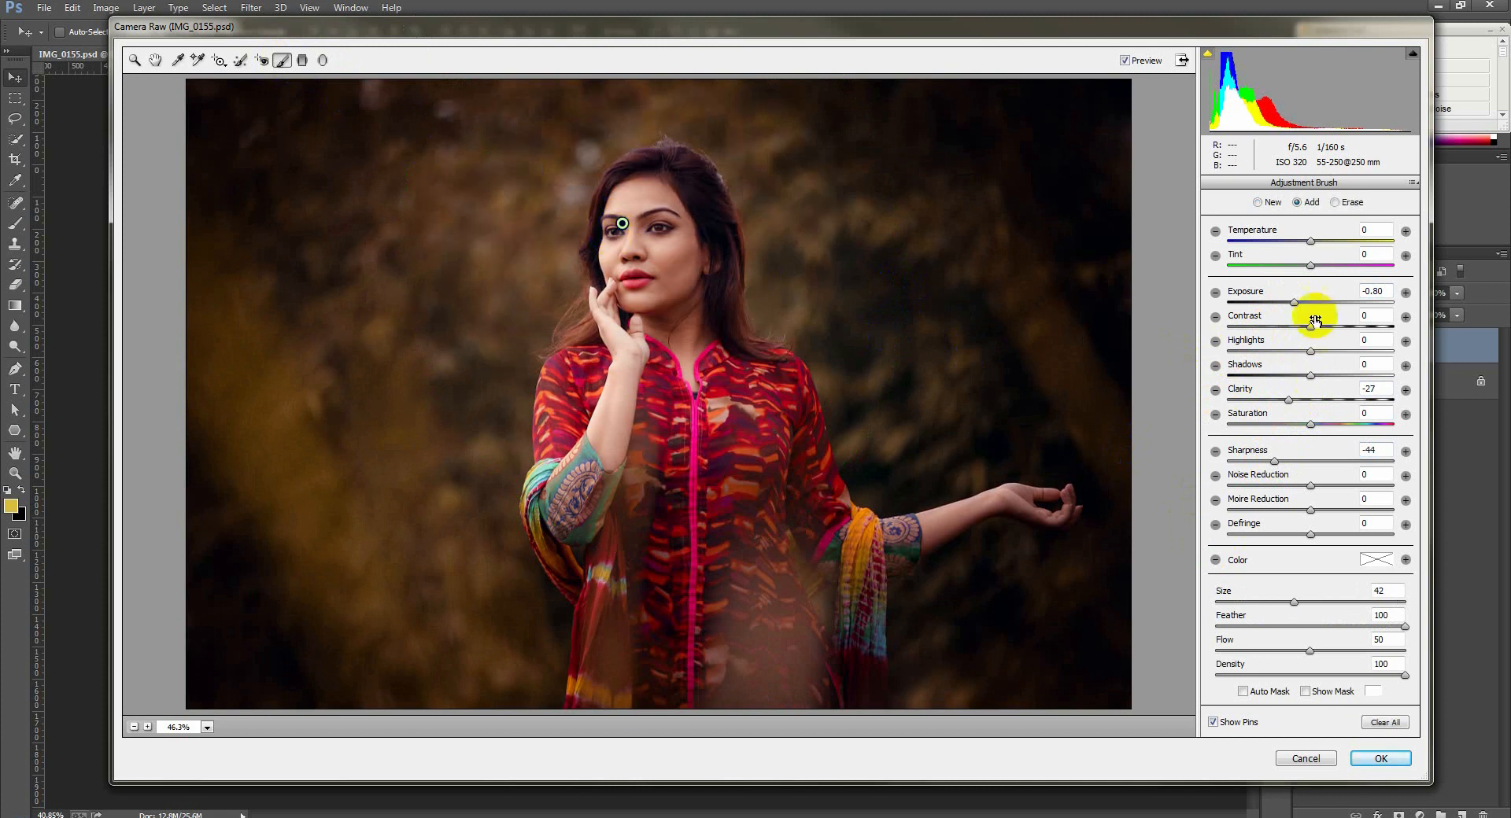
{"action": "left_click", "coordinate": [1370, 450]}
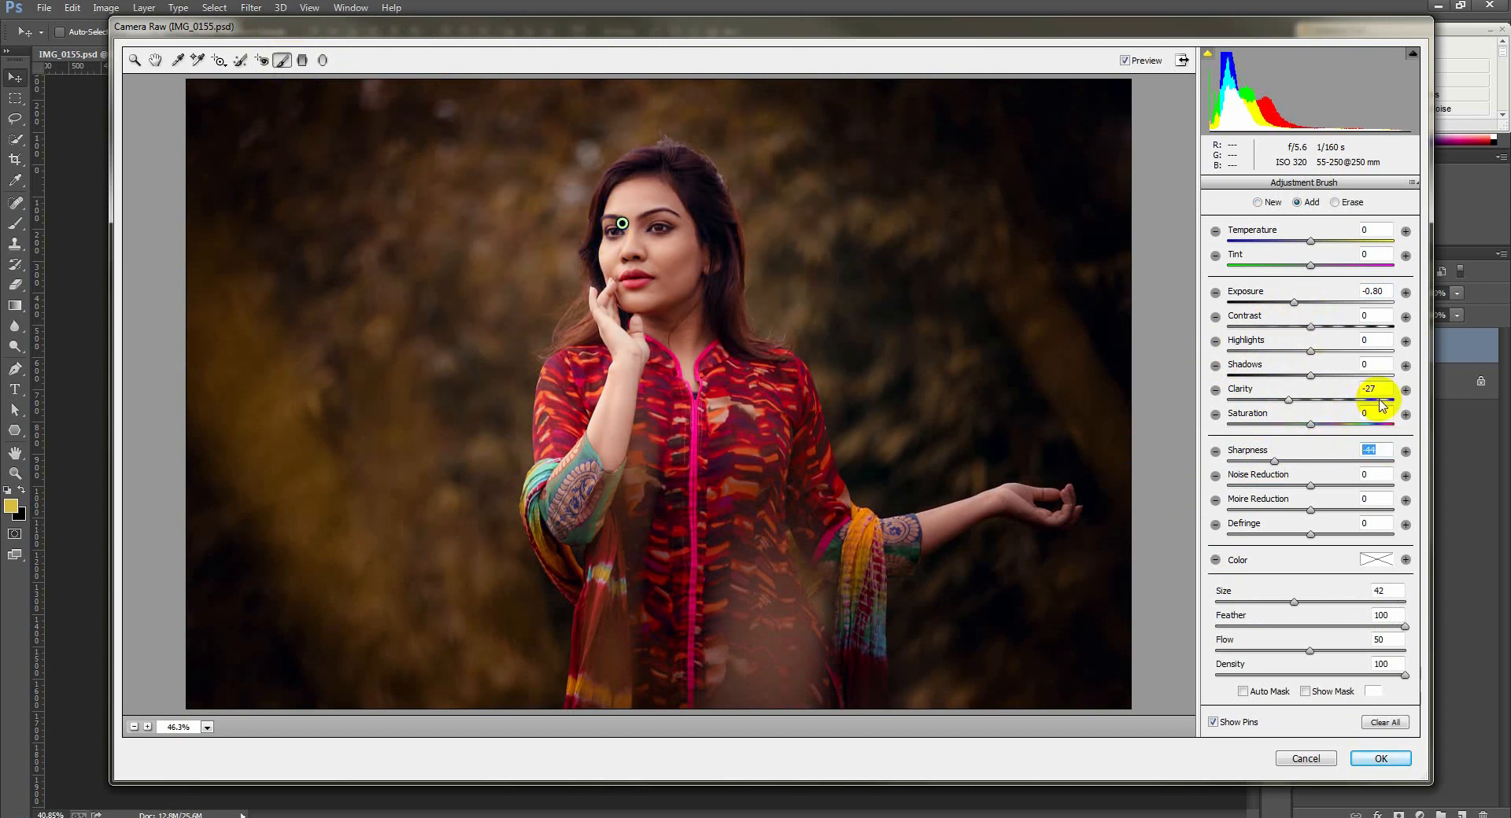
{"action": "left_click_drag", "start_coordinate": [1382, 390], "coordinate": [1351, 390]}
{"action": "type", "text": "0"}
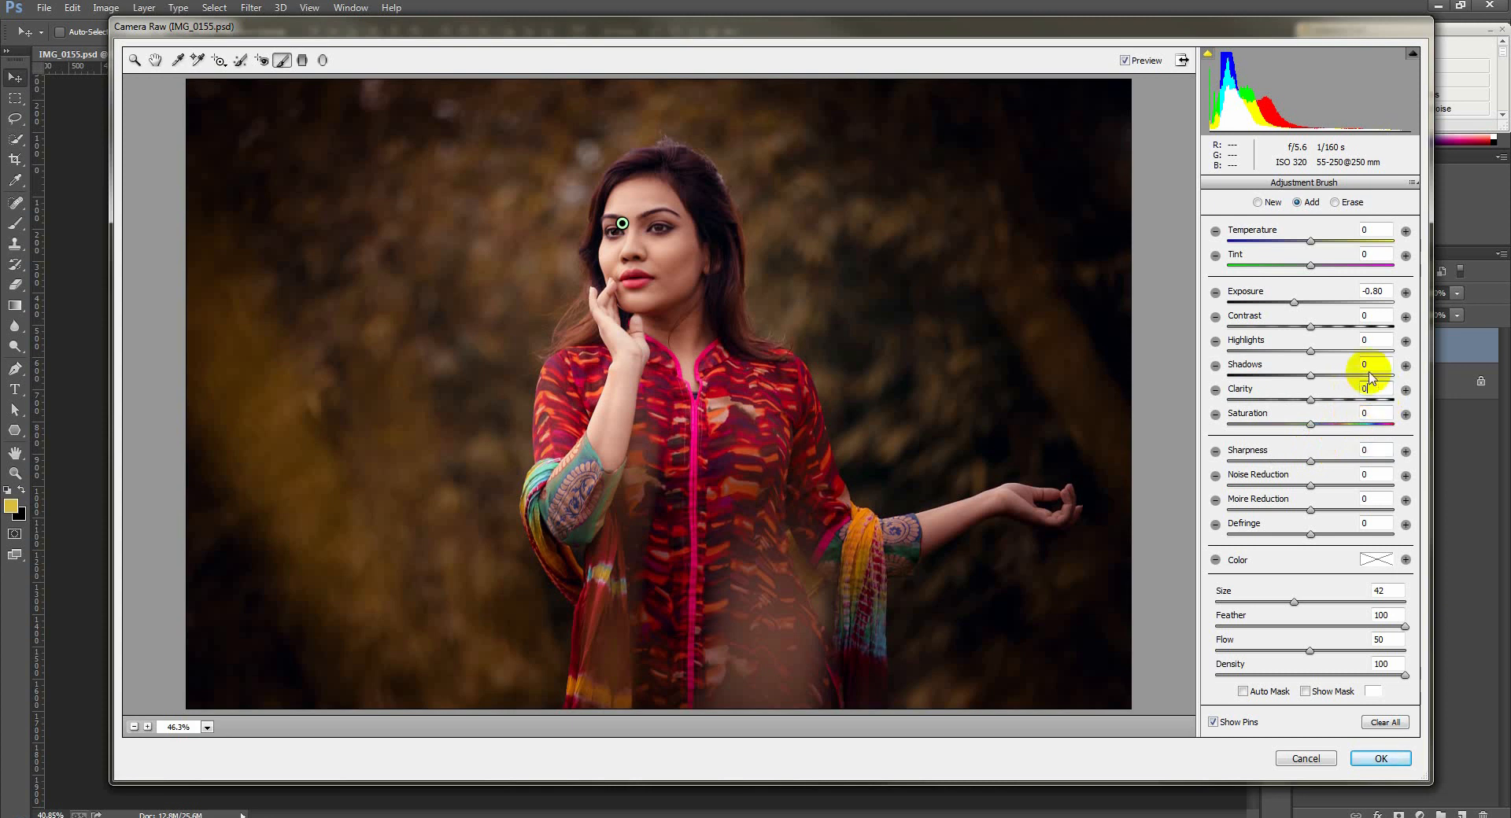
{"action": "type", "text": "0"}
{"action": "left_click_drag", "start_coordinate": [1385, 292], "coordinate": [1321, 303]}
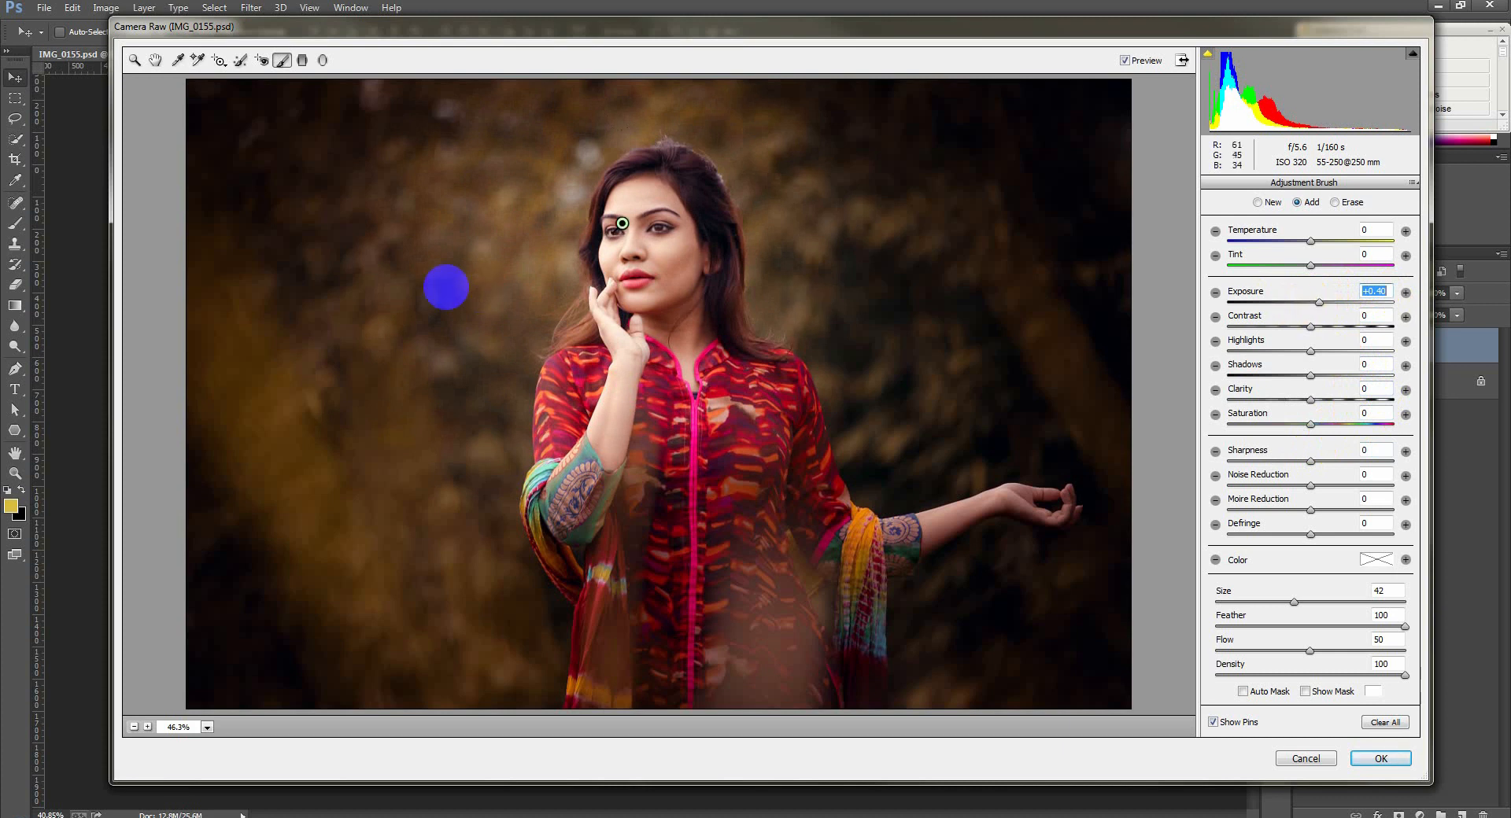
Paint the lips with a size 3 Adjustment Brush and set Exposure to 0 and Saturation to +45.
{"action": "key", "text": "alt"}
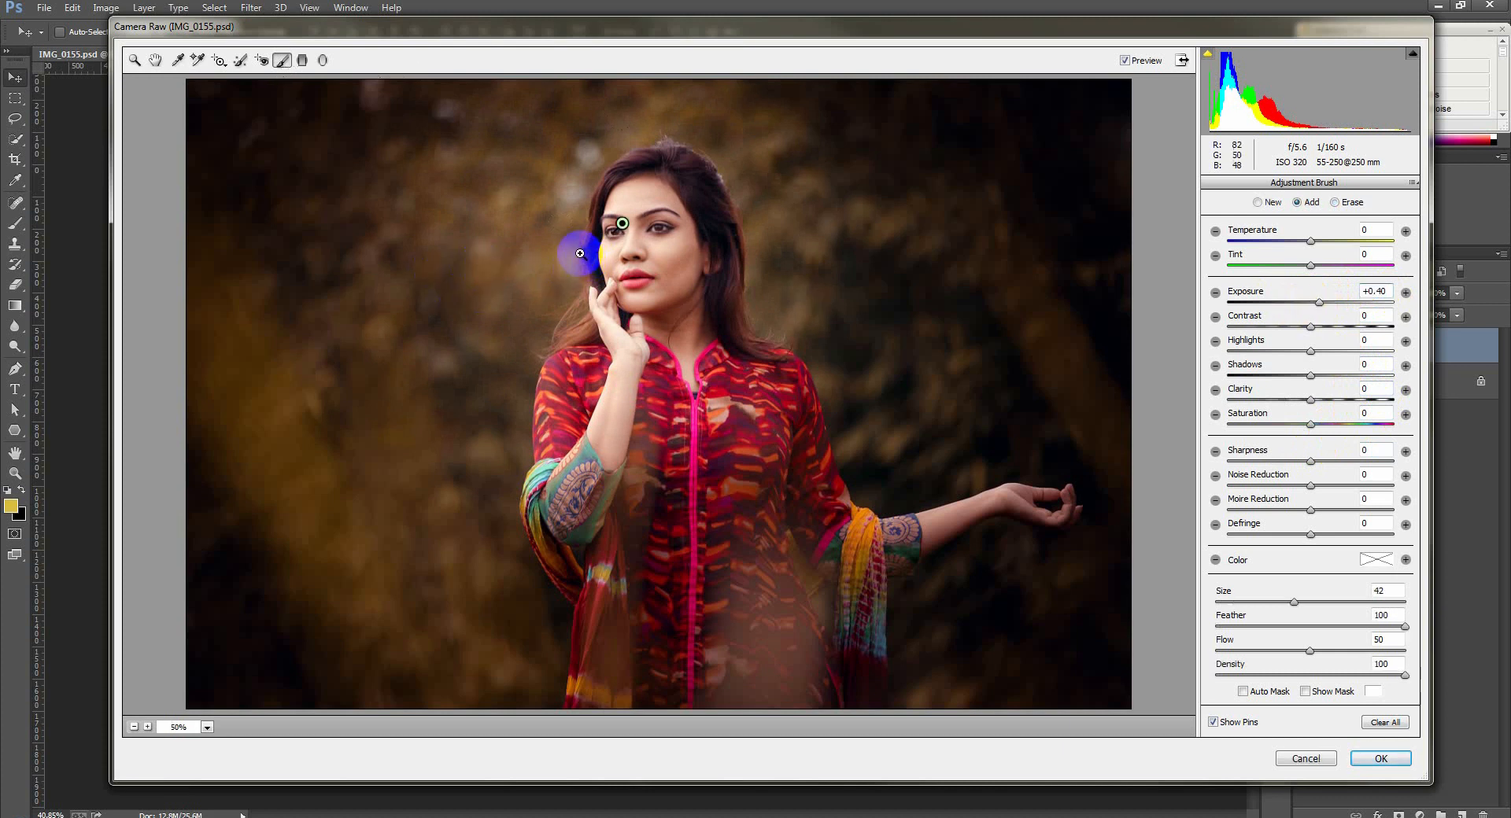
{"action": "key", "text": "ctrl+alt+0"}
{"action": "left_click_drag", "start_coordinate": [675, 269], "coordinate": [661, 376]}
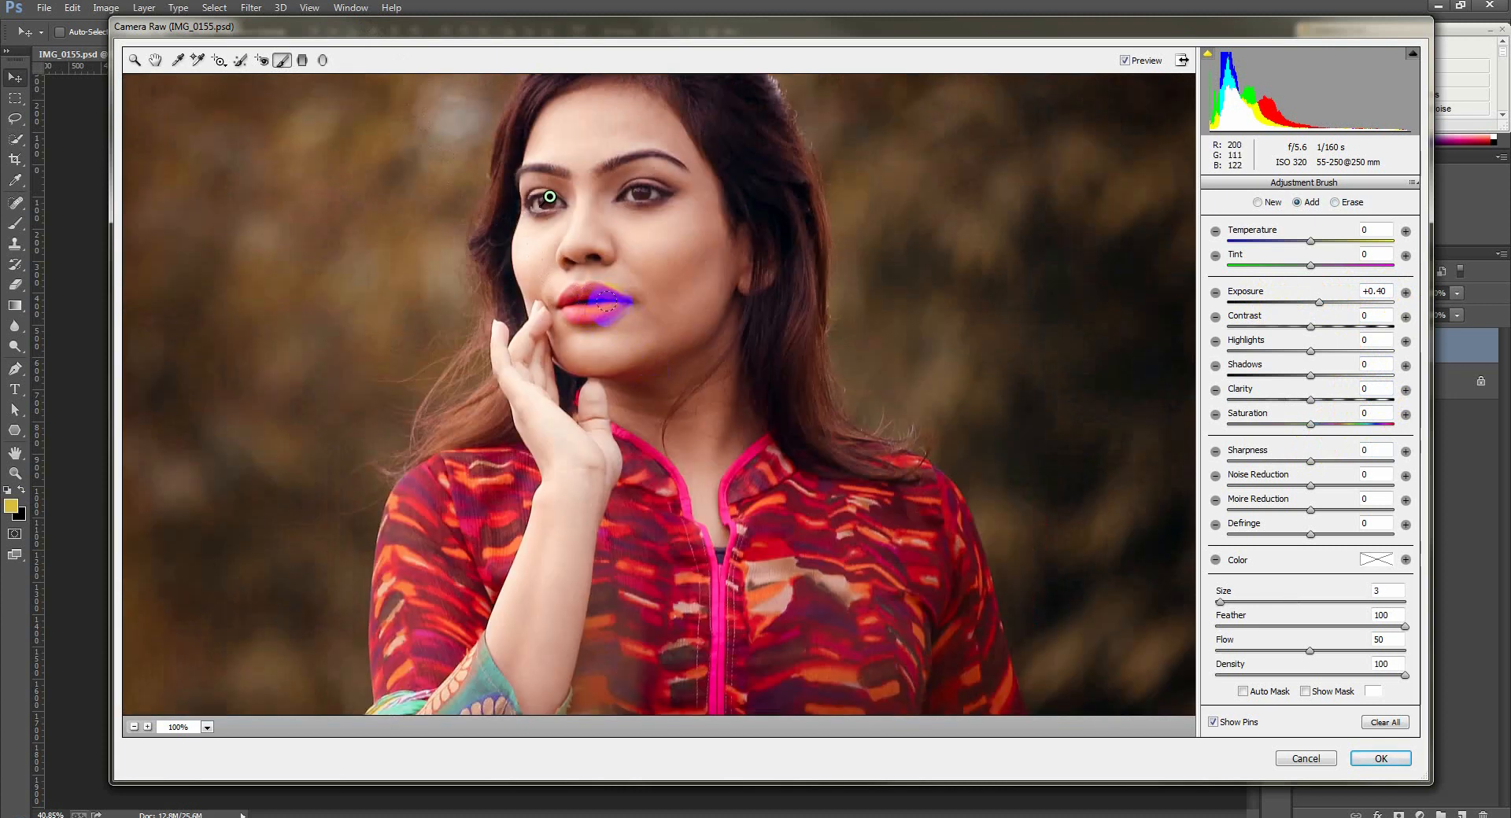
{"action": "left_click_drag", "start_coordinate": [590, 312], "coordinate": [565, 300]}
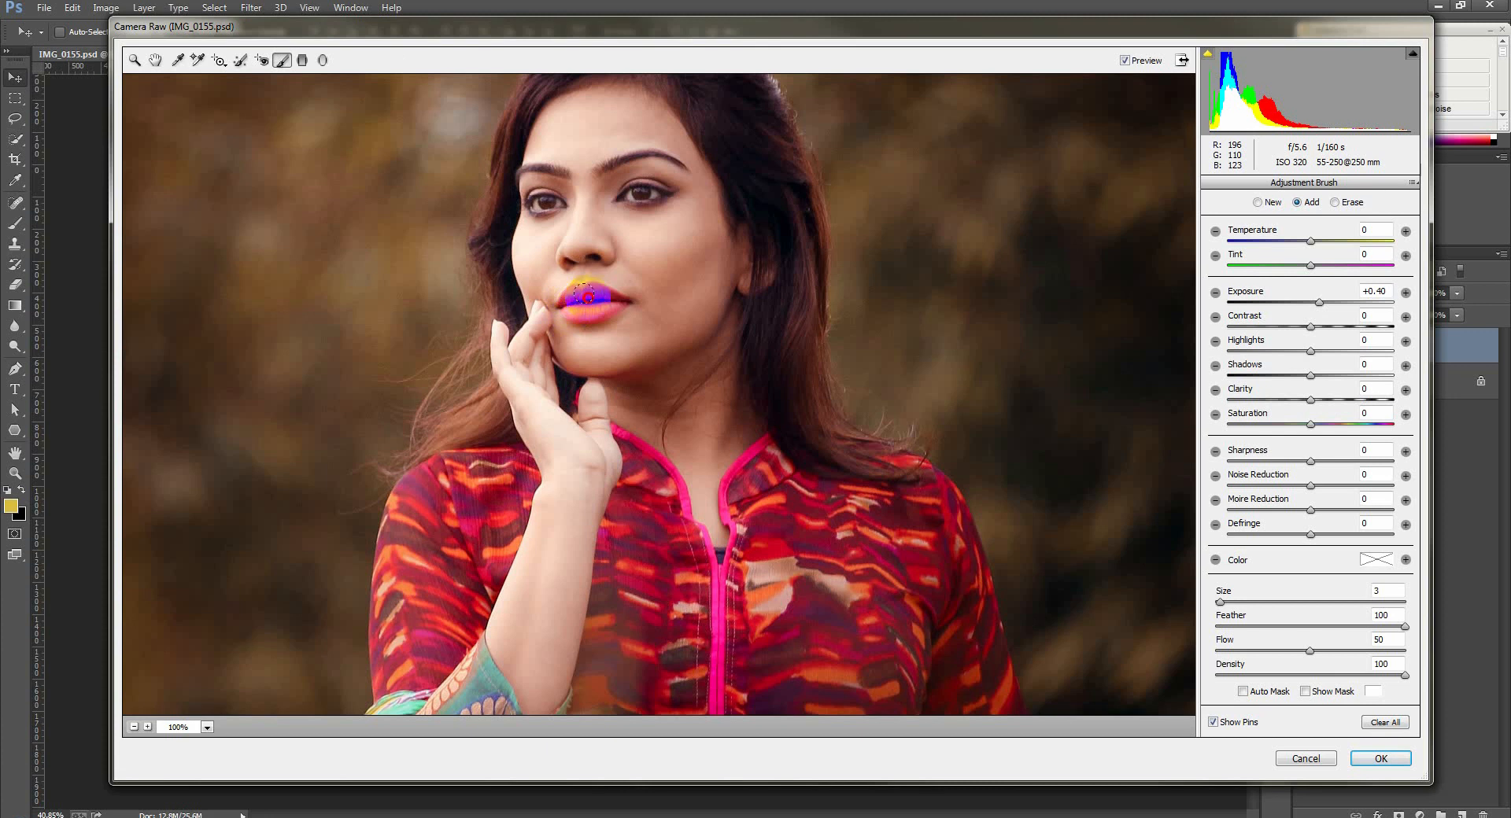
{"action": "left_click", "coordinate": [1376, 292]}
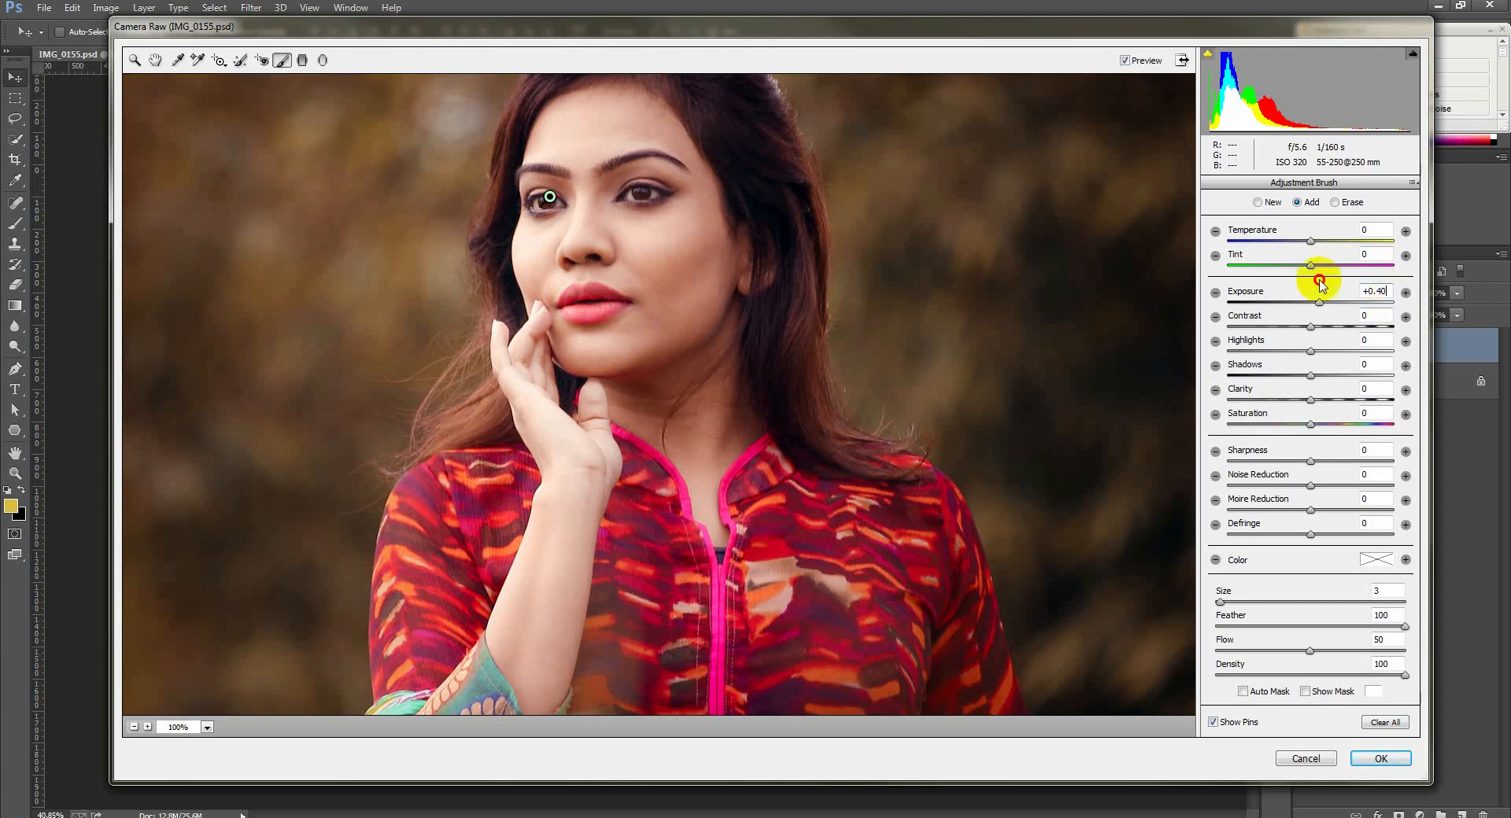
{"action": "type", "text": "0"}
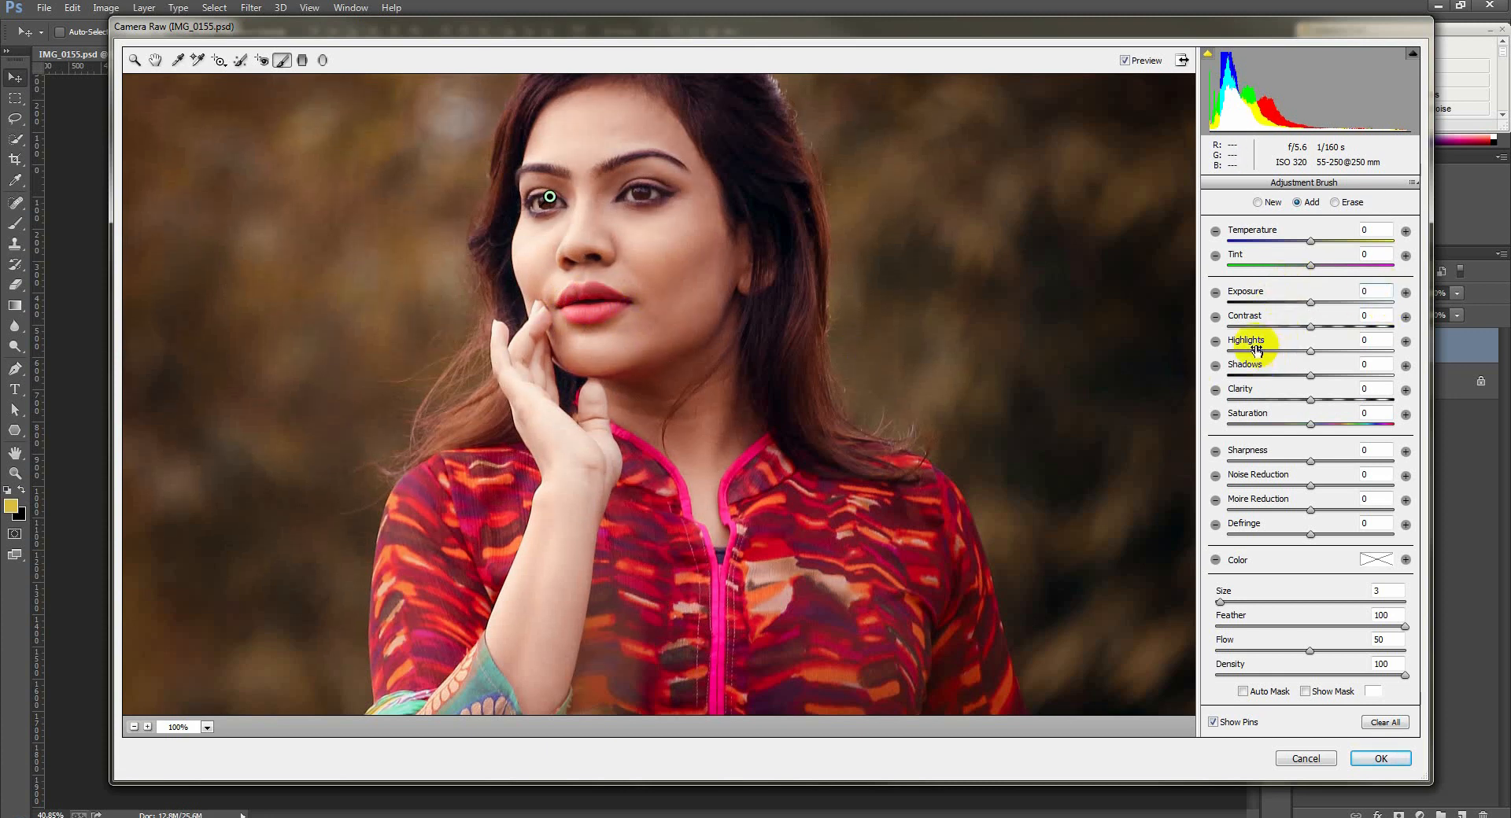
{"action": "left_click_drag", "start_coordinate": [1314, 429], "coordinate": [1347, 420]}
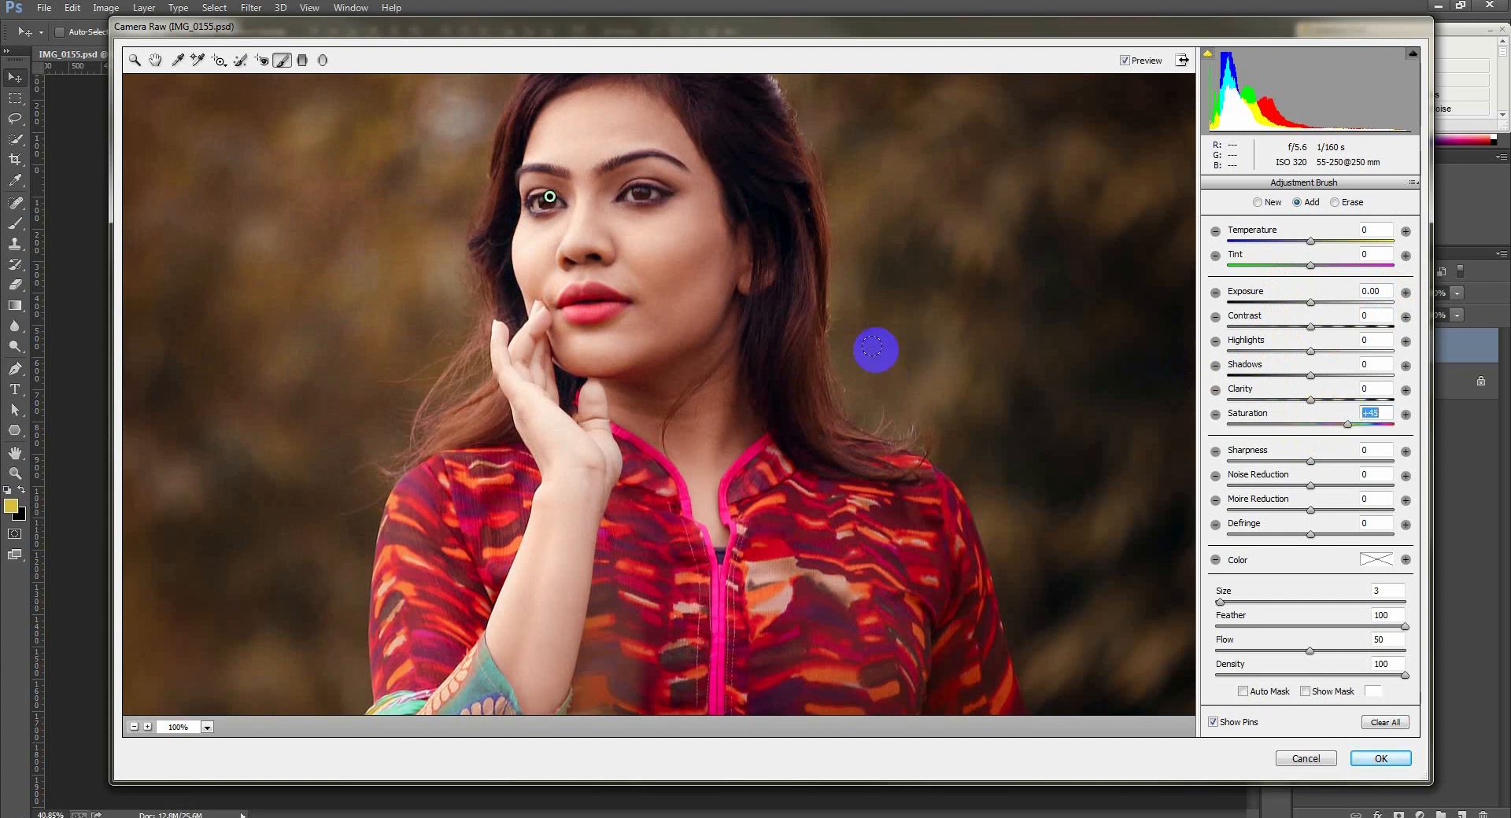
Check the whole graded portrait at a reduced zoom and apply the Camera Raw adjustments to Layer 1.
{"action": "left_click", "coordinate": [133, 728]}
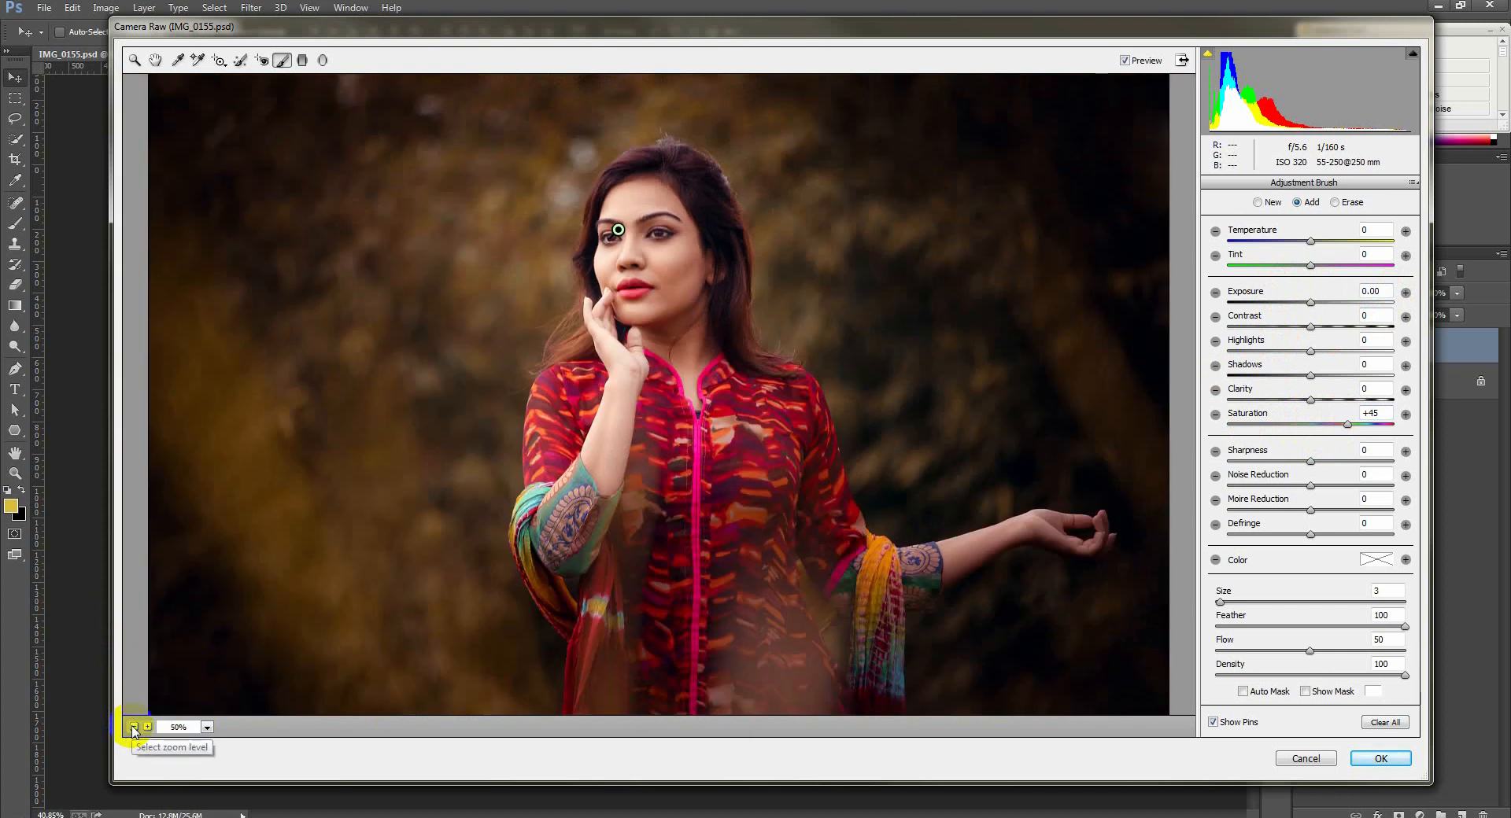
{"action": "left_click", "coordinate": [133, 728]}
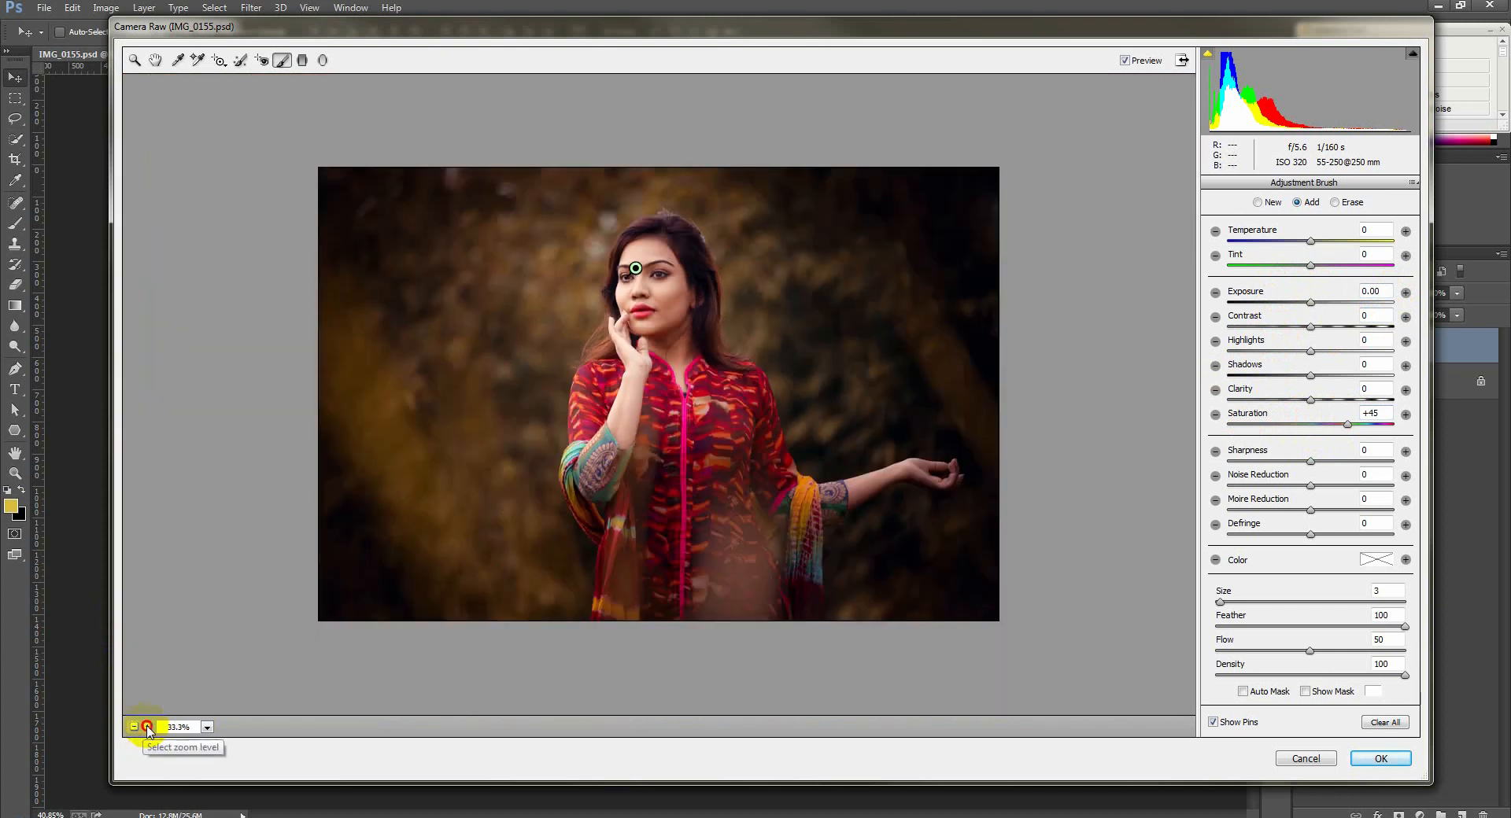
{"action": "left_click", "coordinate": [147, 727]}
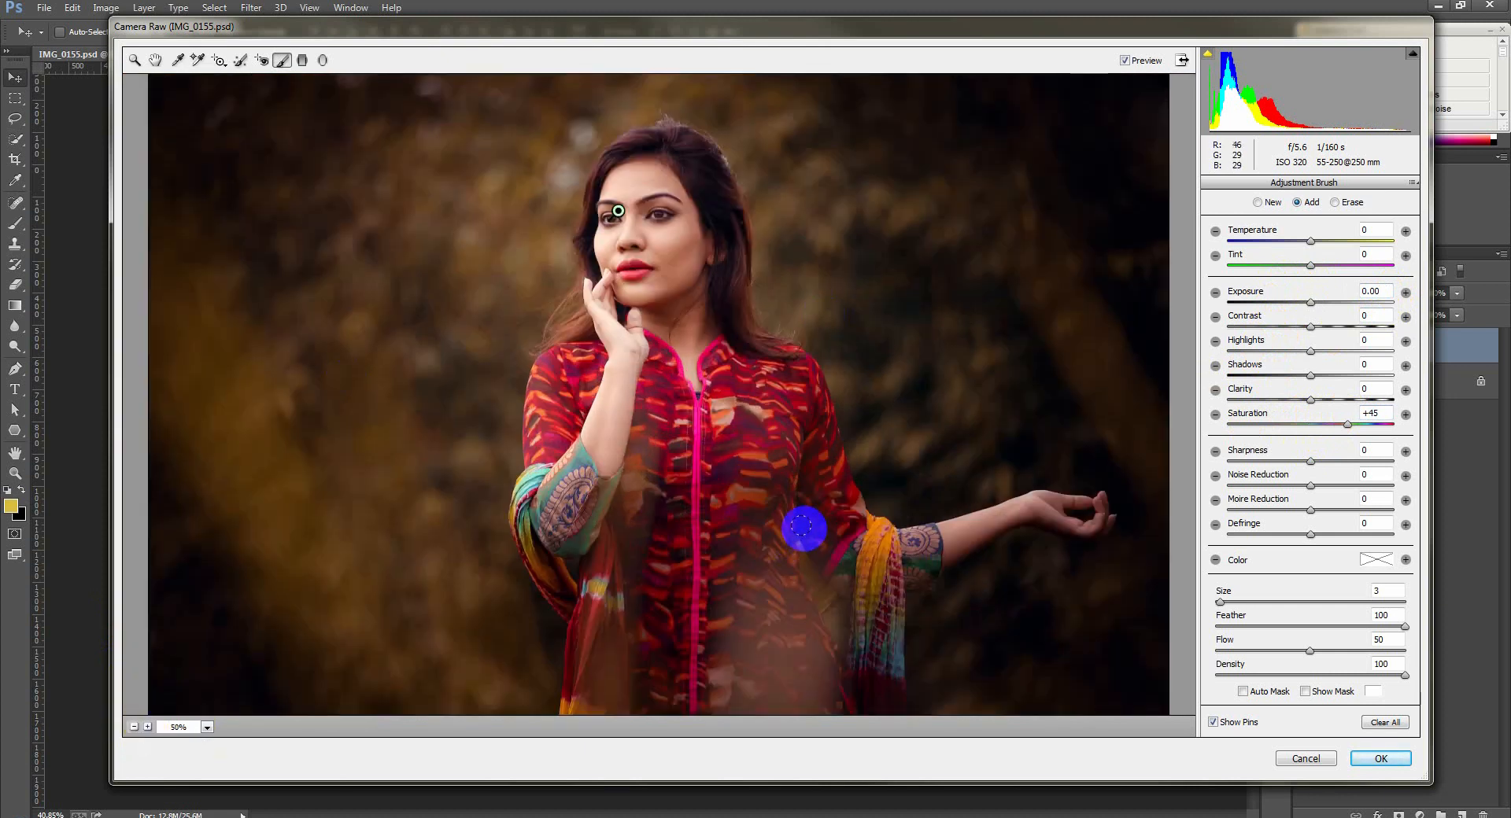
{"action": "left_click", "coordinate": [1382, 760]}
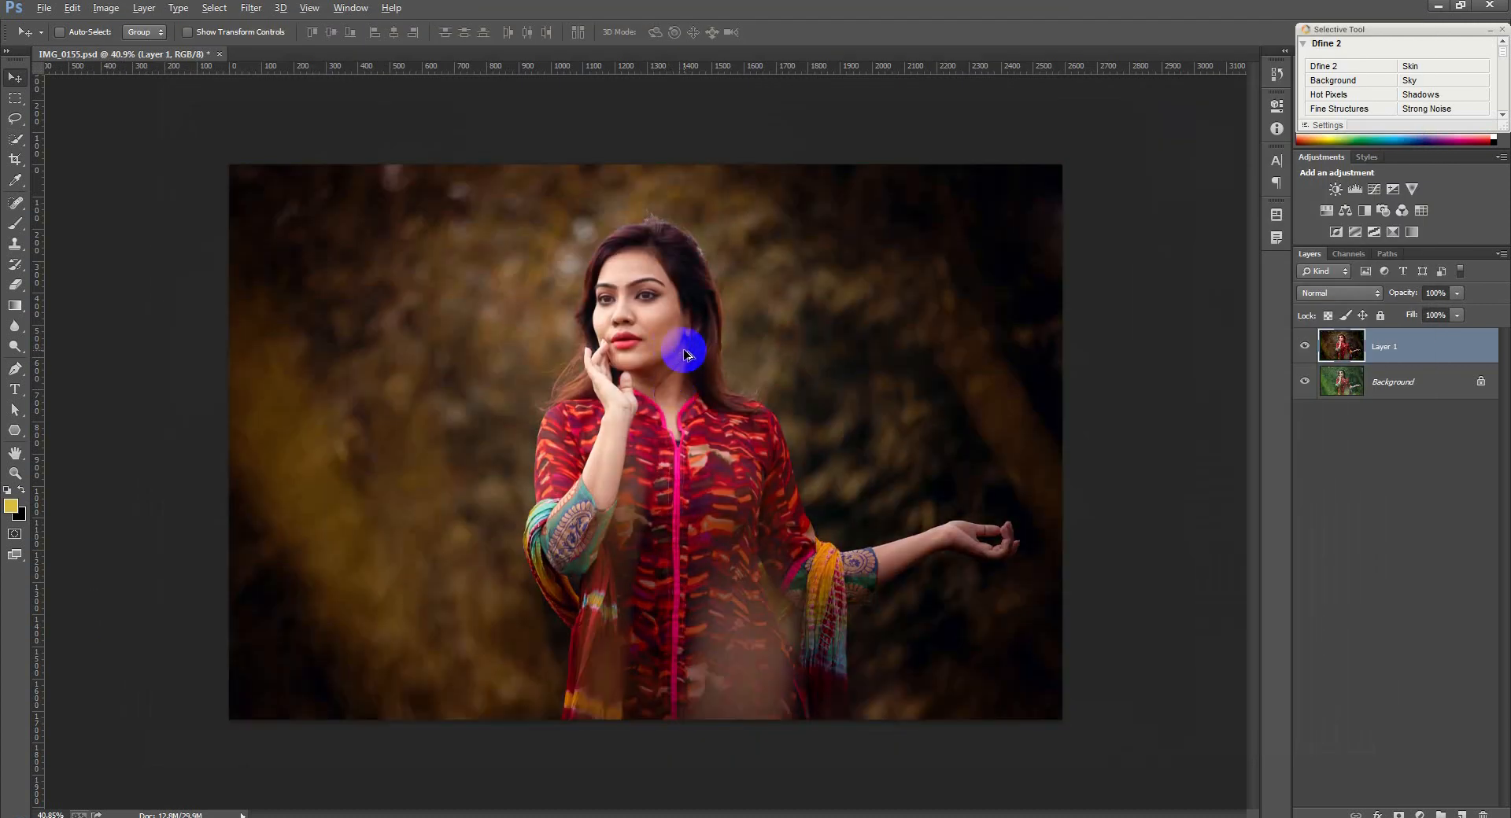
Compare the graded Layer 1 with the original Background by hiding and reshowing it, and save the document.
{"action": "scroll", "coordinate": [672, 352], "scroll_direction": "up", "scroll_amount": 2}
{"action": "left_click", "coordinate": [1308, 347]}
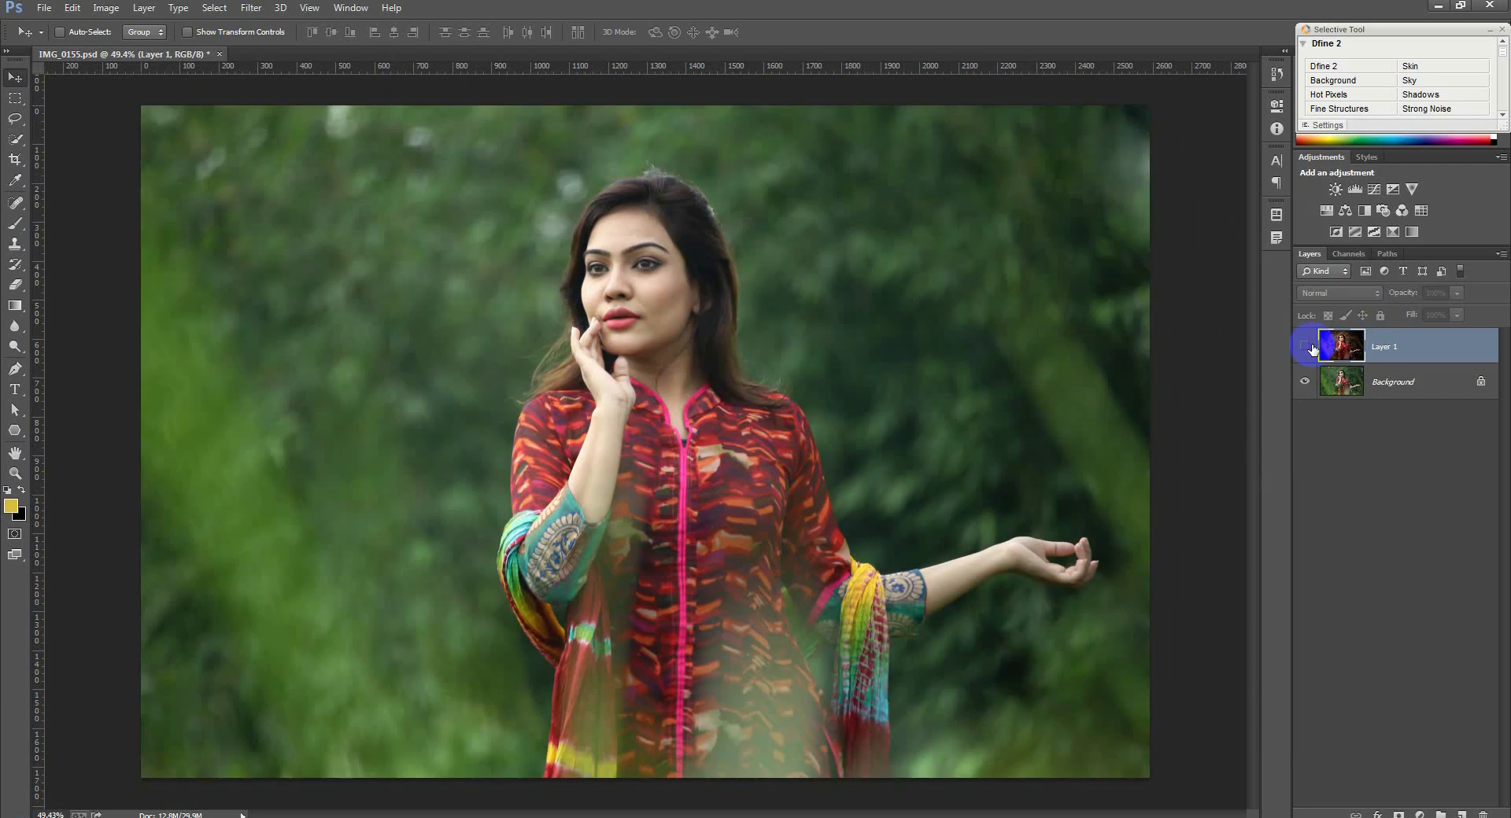
{"action": "left_click", "coordinate": [1308, 346]}
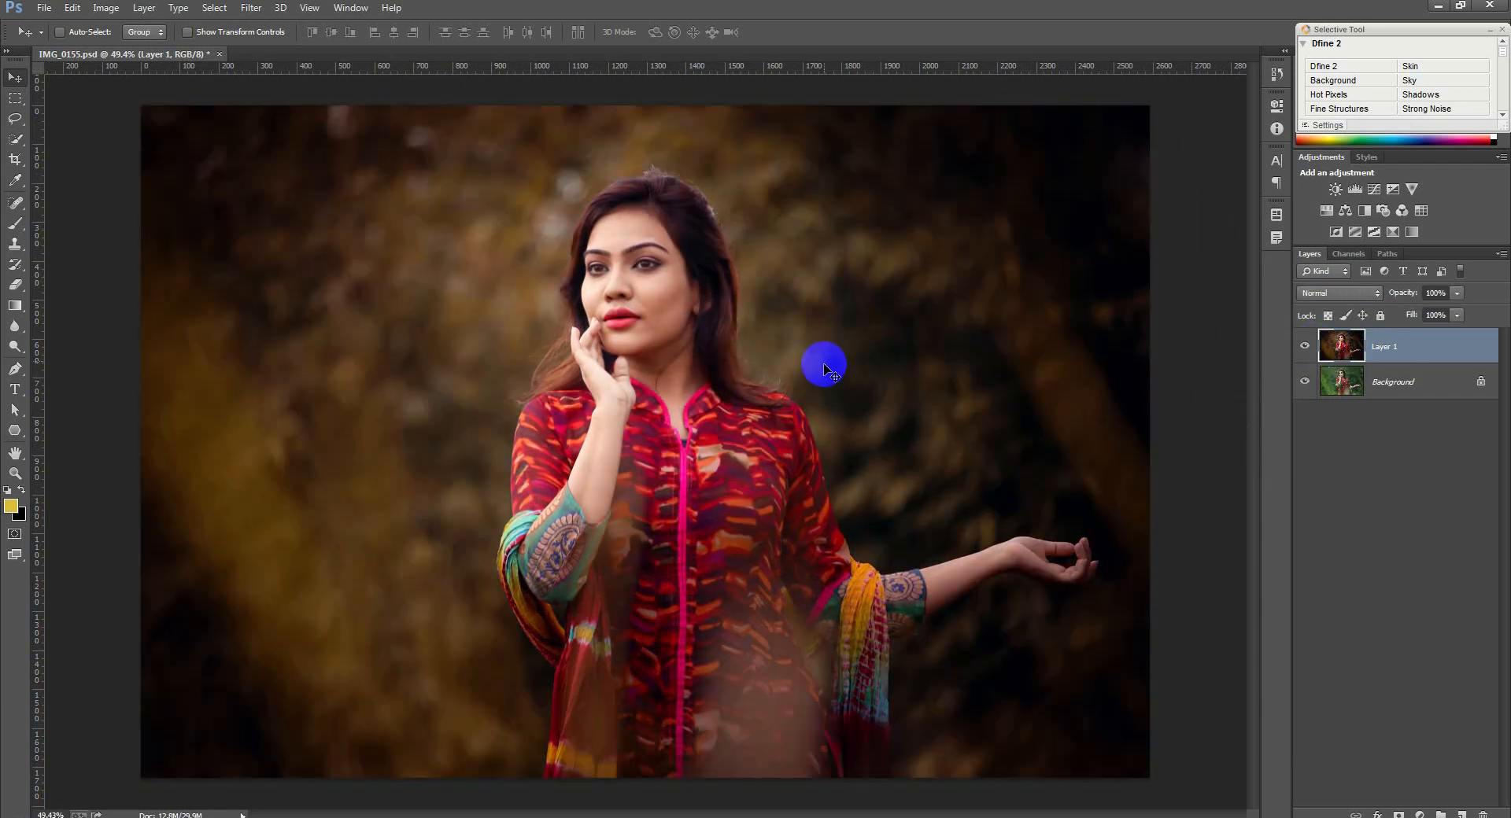
{"action": "key", "text": "ctrl+s"}
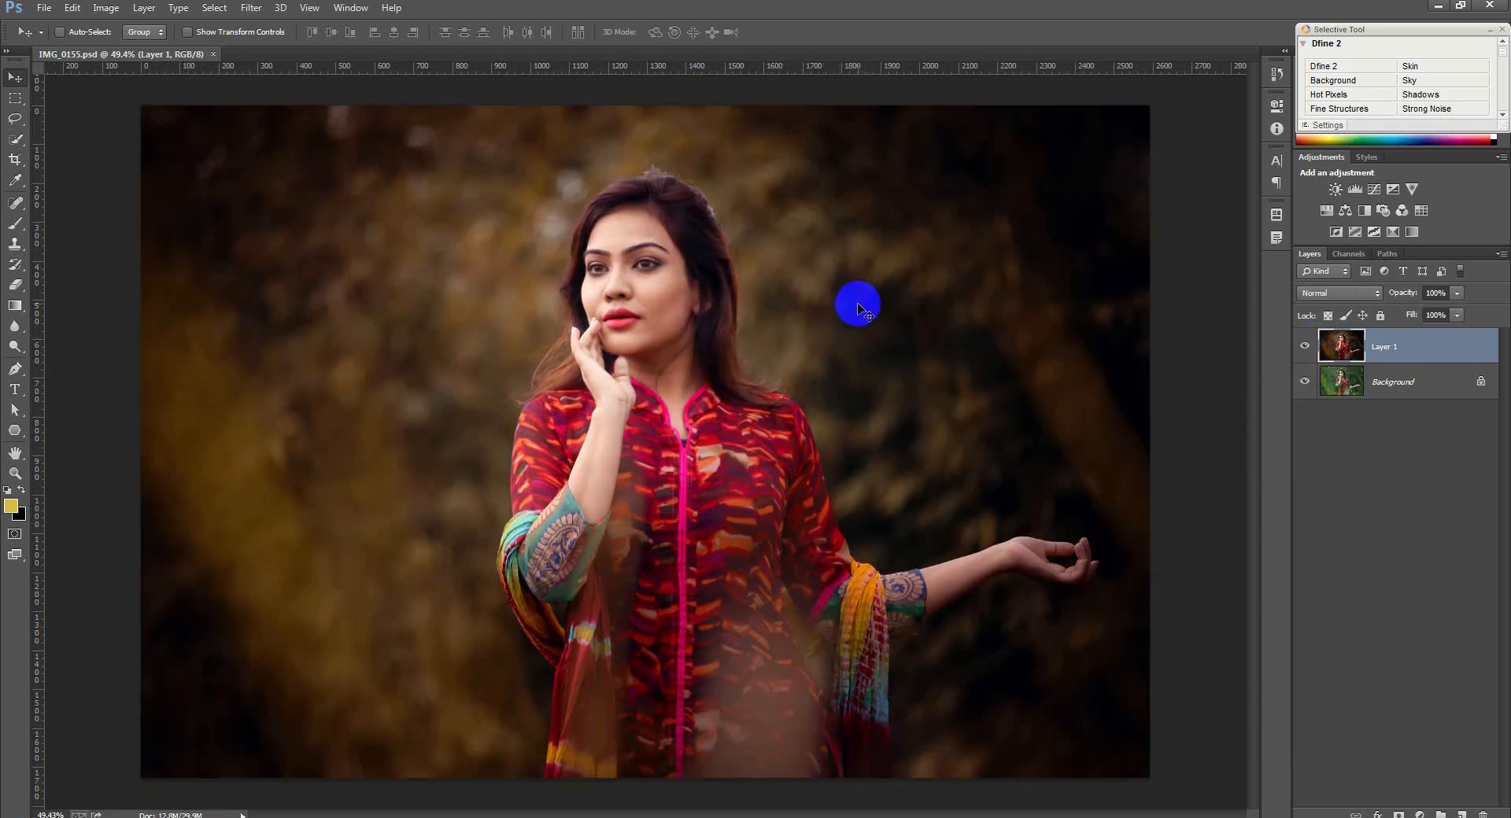
Add a Color Lookup adjustment layer above Layer 1 with the Soft_Warming.look 3DLUT file.
{"action": "left_click", "coordinate": [1420, 815]}
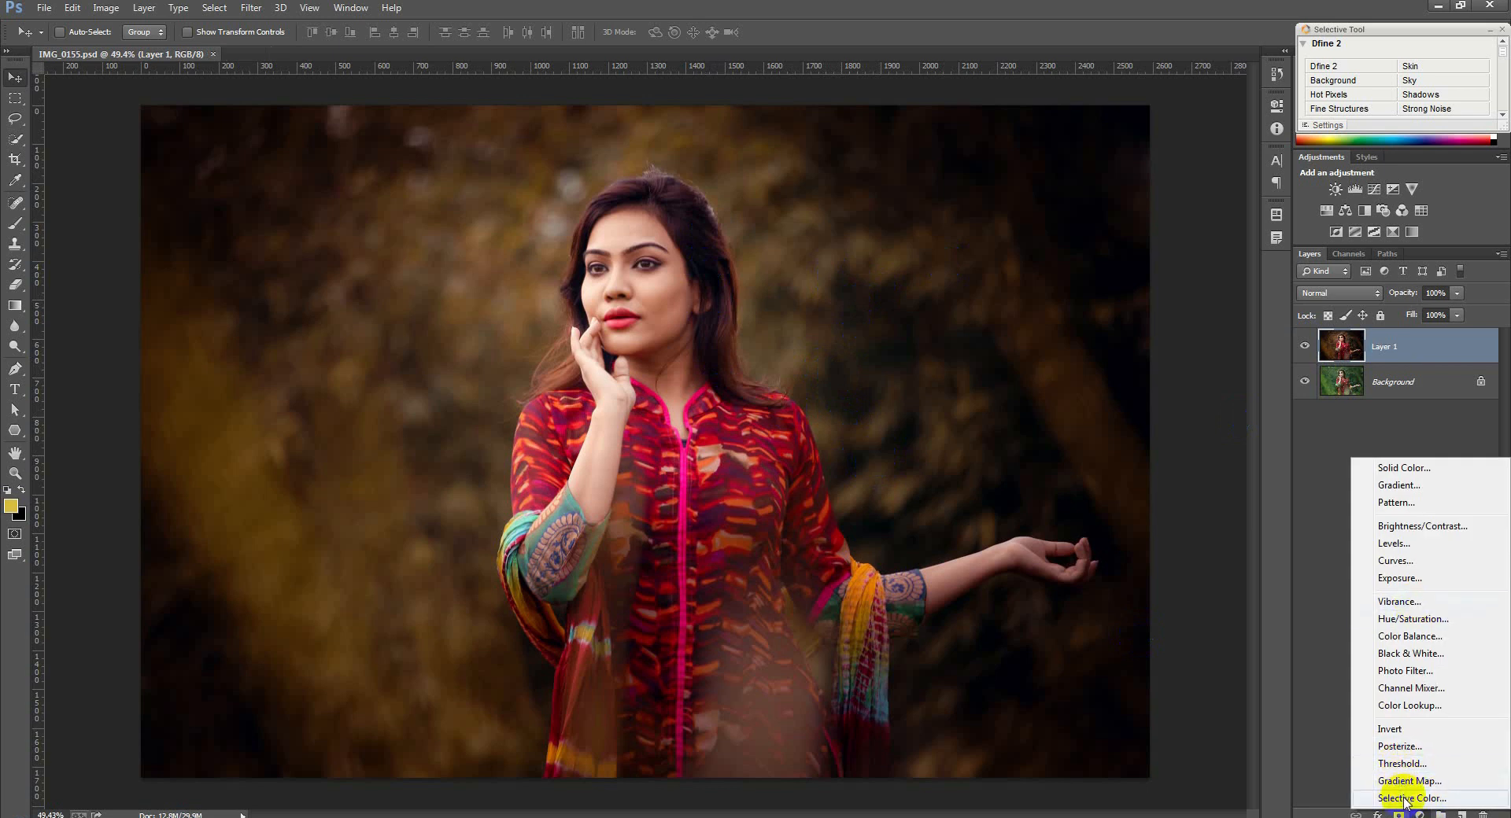
{"action": "left_click", "coordinate": [1409, 705]}
{"action": "left_click", "coordinate": [1150, 144]}
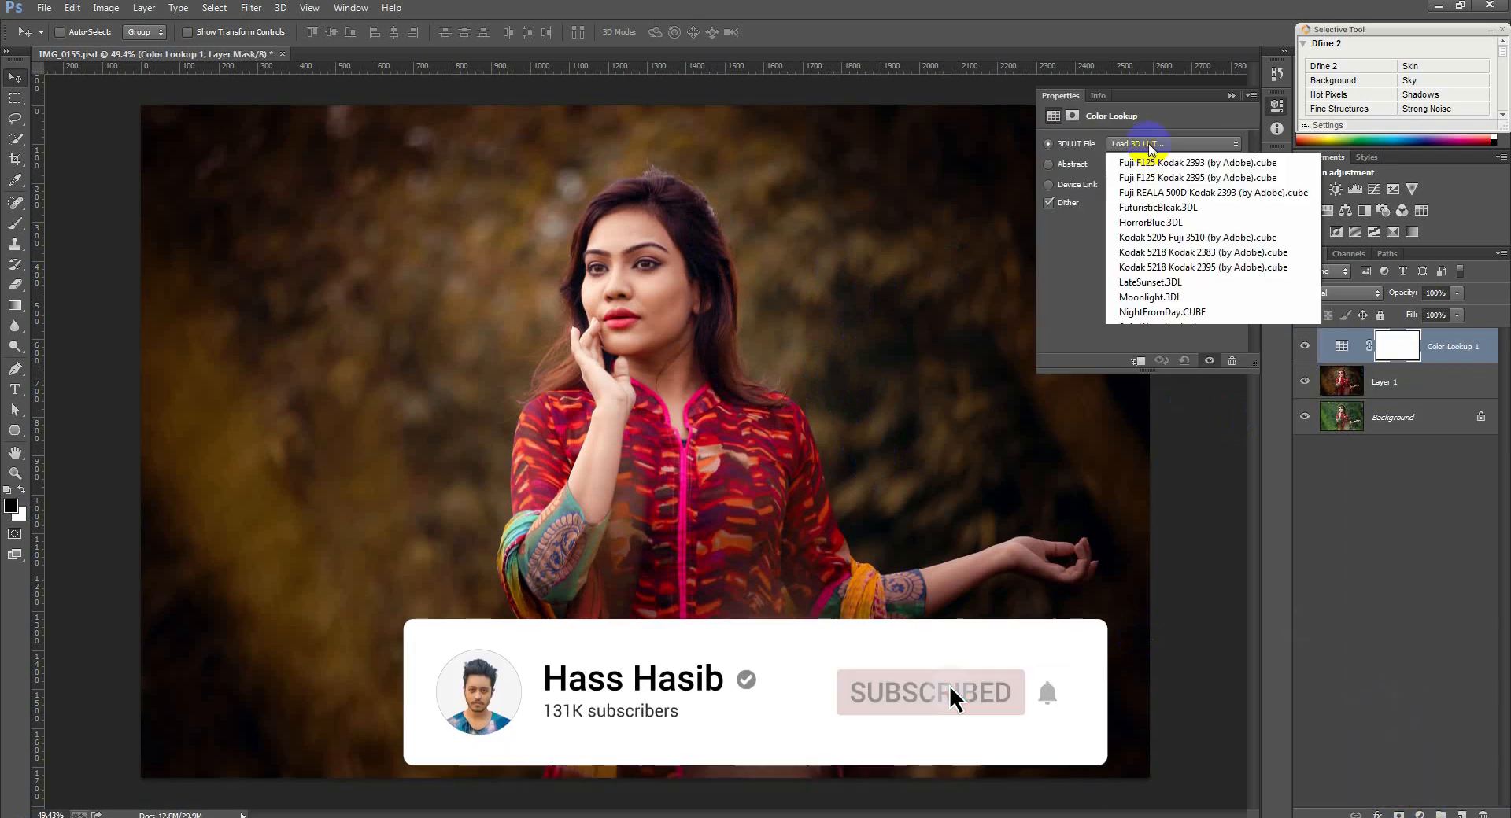
{"action": "left_click", "coordinate": [1164, 573]}
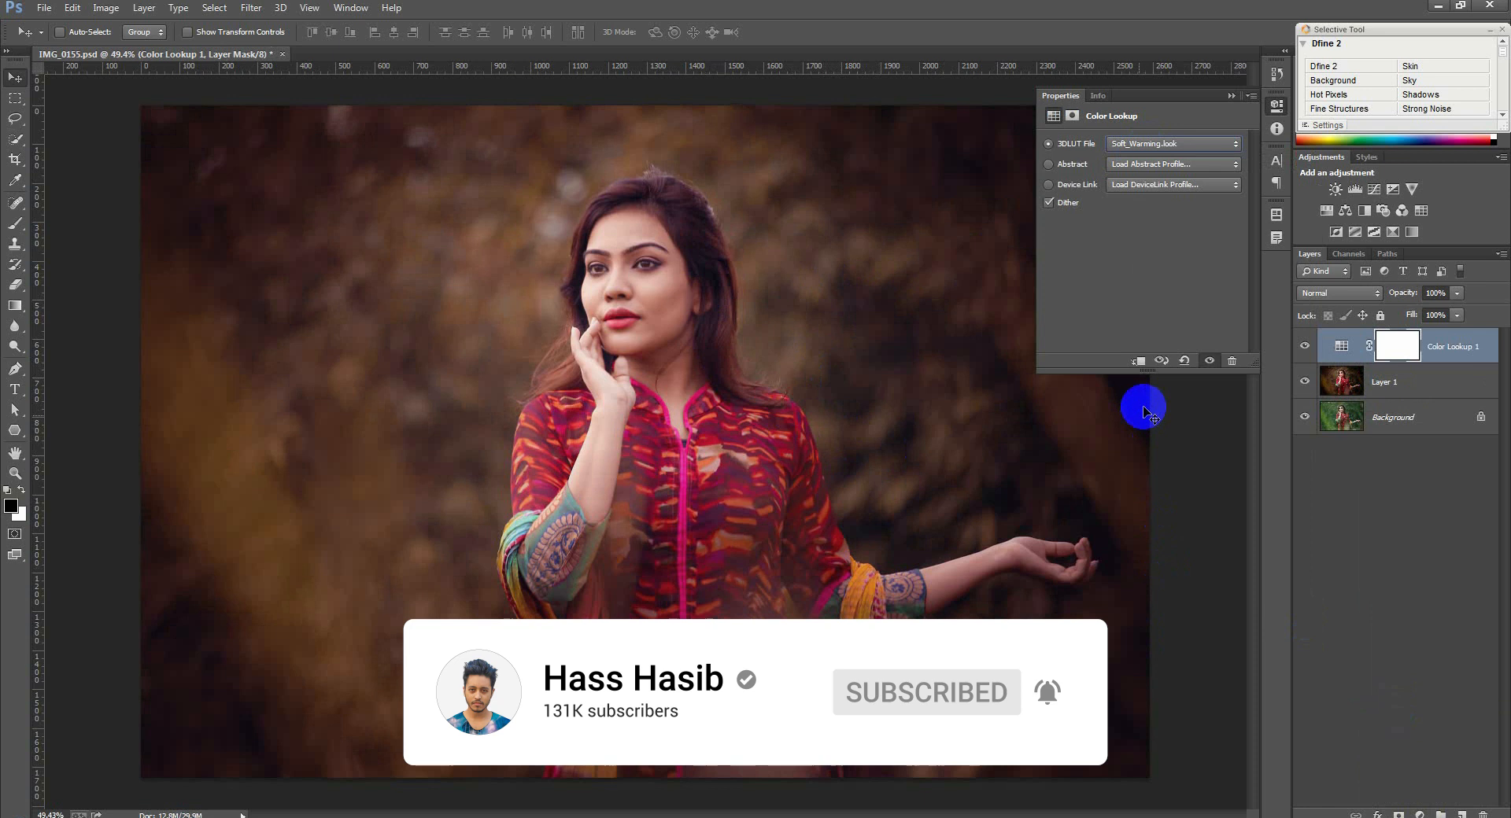
Try the 3DLUT presets from Bleach Bypass.look onward, including DropBlues.3DL, and choose FoggyNight.3DL for the Color Lookup layer.
{"action": "left_click", "coordinate": [1151, 144]}
{"action": "left_click", "coordinate": [1147, 203]}
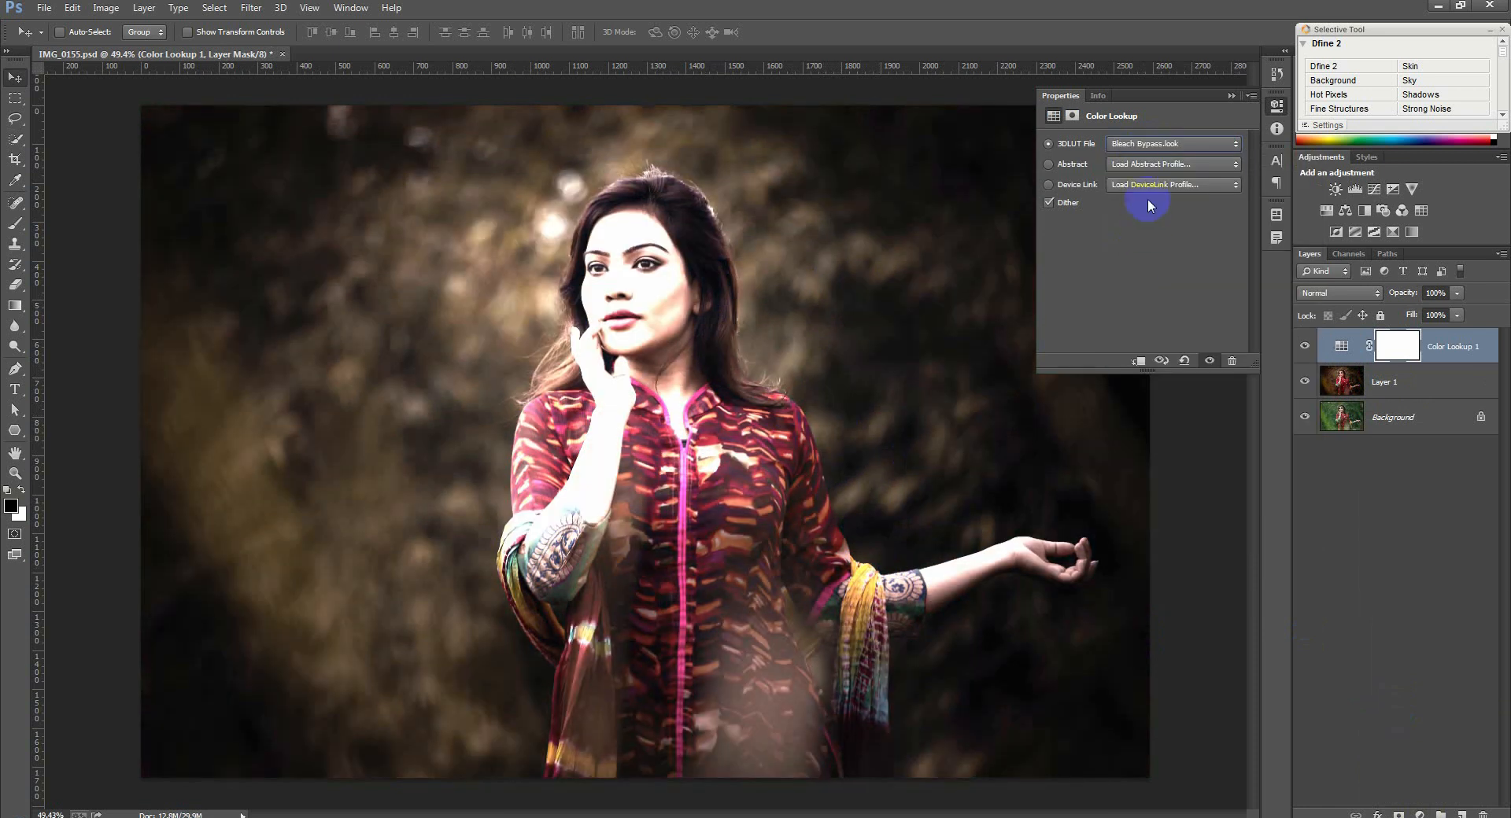
{"action": "key", "text": "Down"}
{"action": "key", "text": "Down"}
{"action": "key", "text": "Down"}
{"action": "key", "text": "Down"}
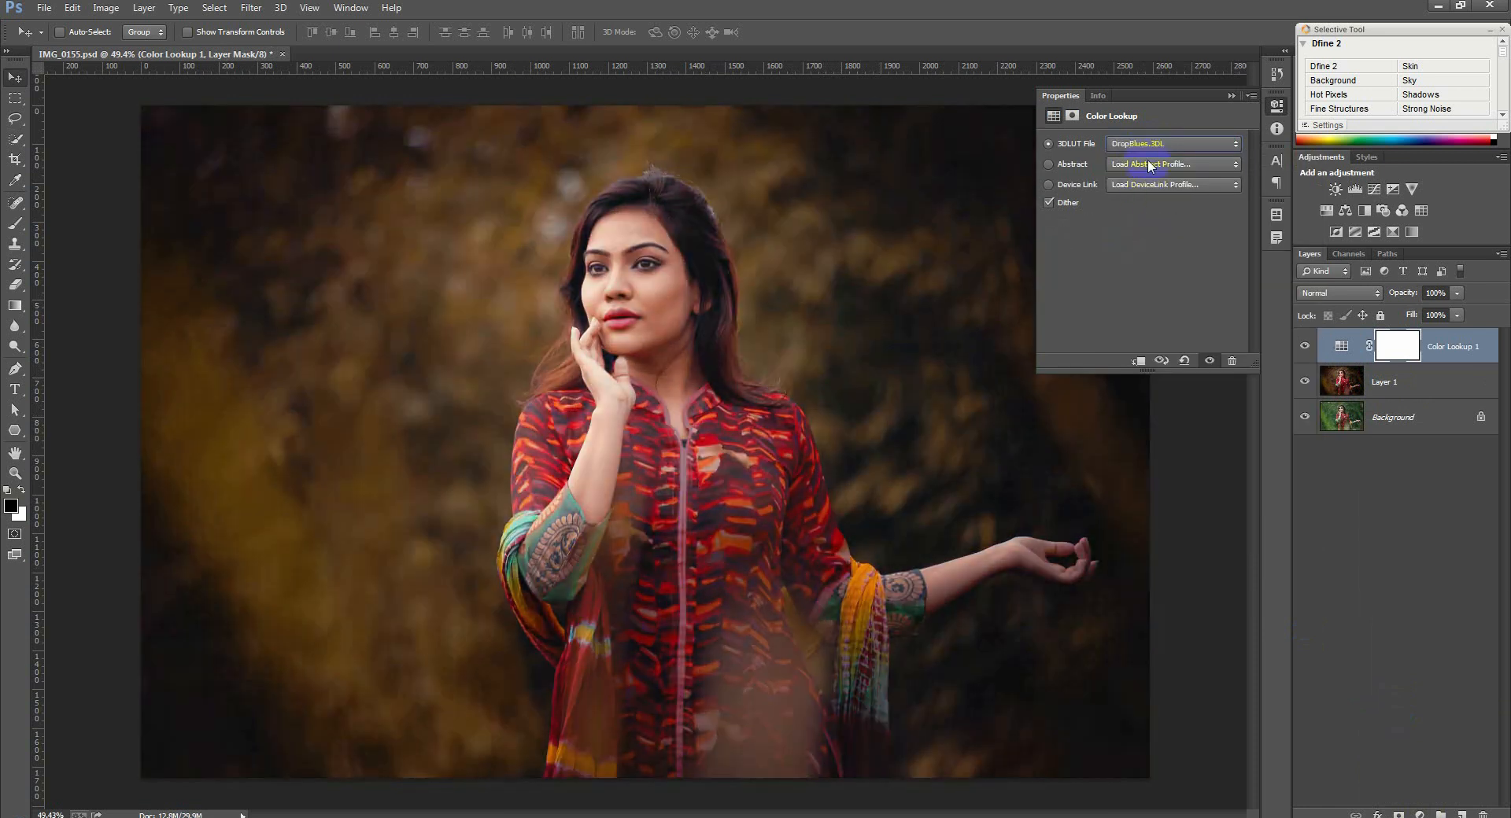
{"action": "key", "text": "Up"}
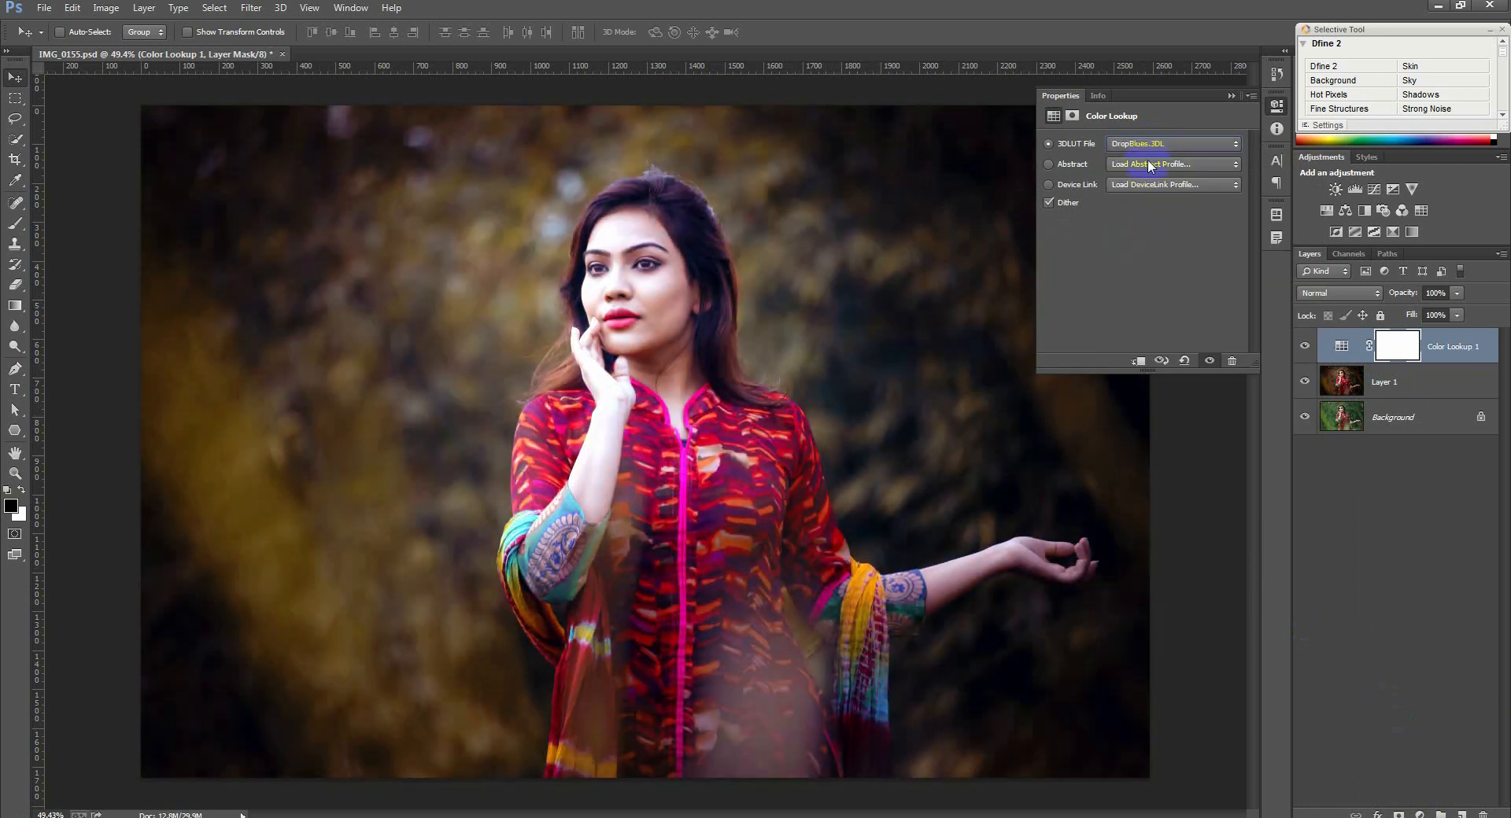
{"action": "key", "text": "Down"}
{"action": "key", "text": "Down"}
{"action": "key", "text": "Up"}
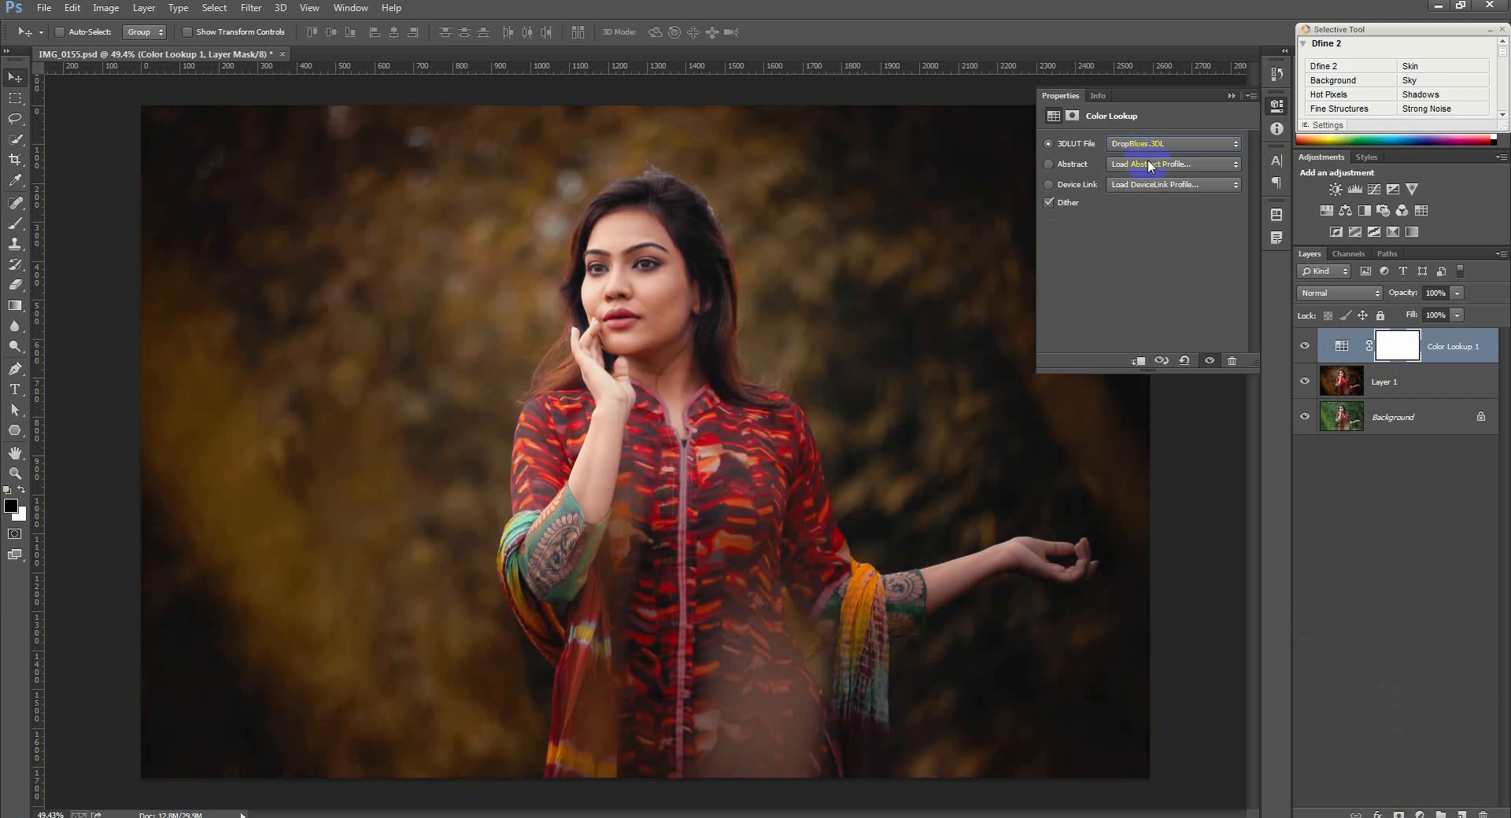
{"action": "key", "text": "Down"}
{"action": "key", "text": "Down"}
{"action": "key", "text": "Down"}
{"action": "key", "text": "Down"}
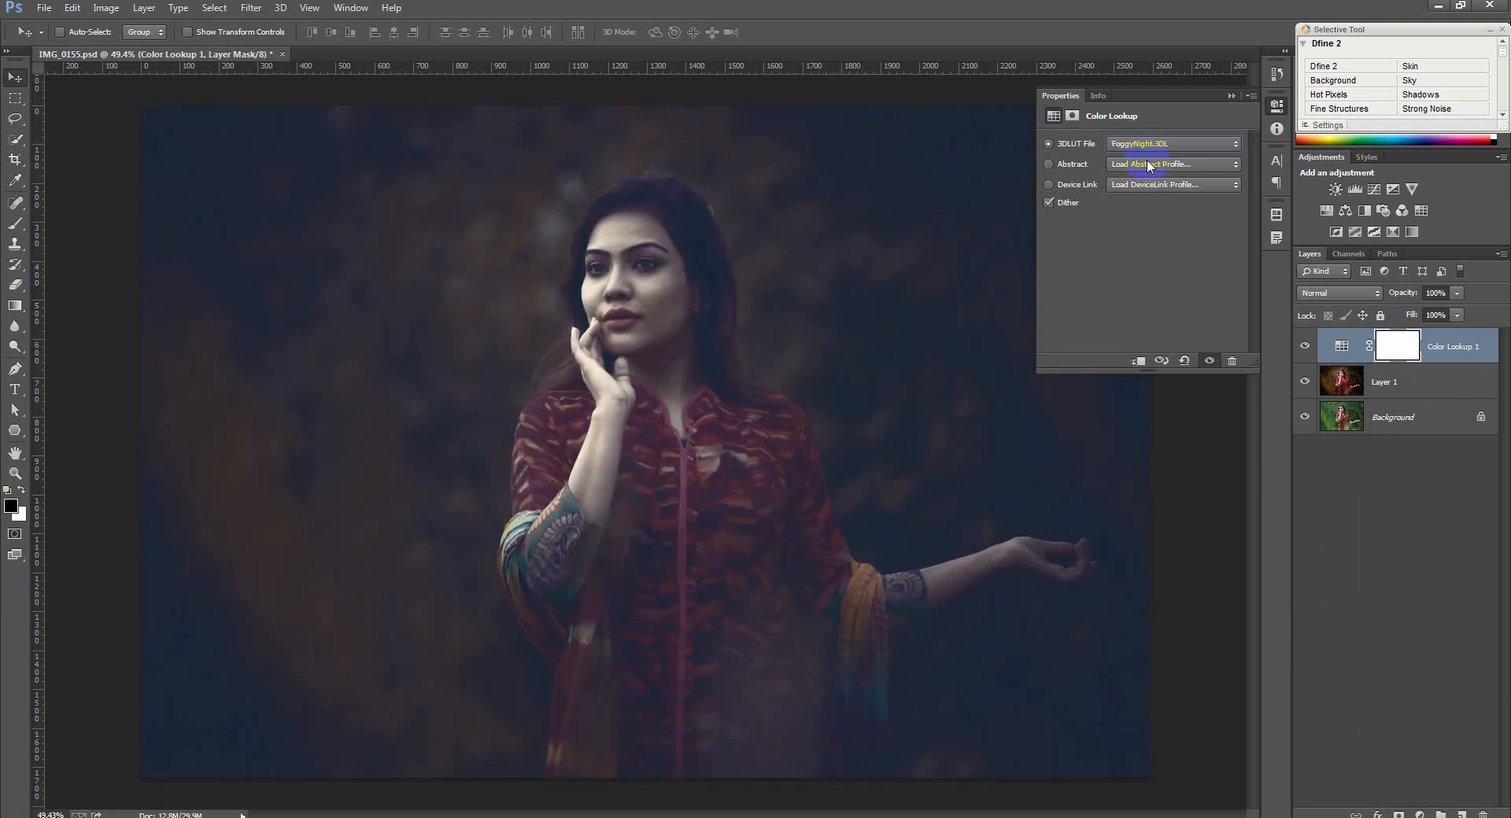
{"action": "key", "text": "Down"}
{"action": "key", "text": "Up"}
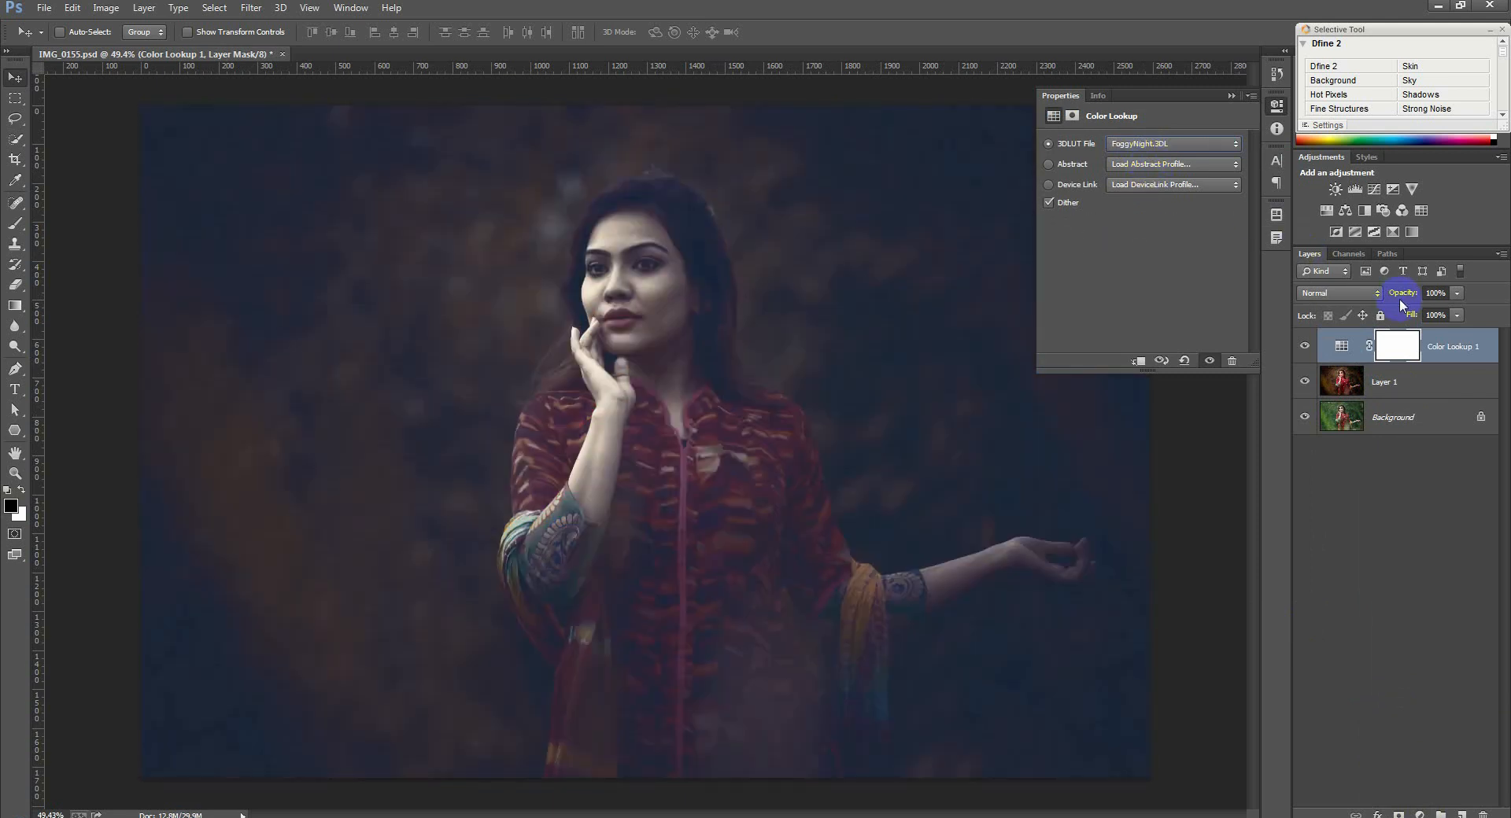
Lower the Color Lookup layer's opacity to 57% and try the Fuji 3DLUT presets, settling on Fuji F125 Kodak 2395.
{"action": "left_click_drag", "start_coordinate": [1400, 305], "coordinate": [1364, 299]}
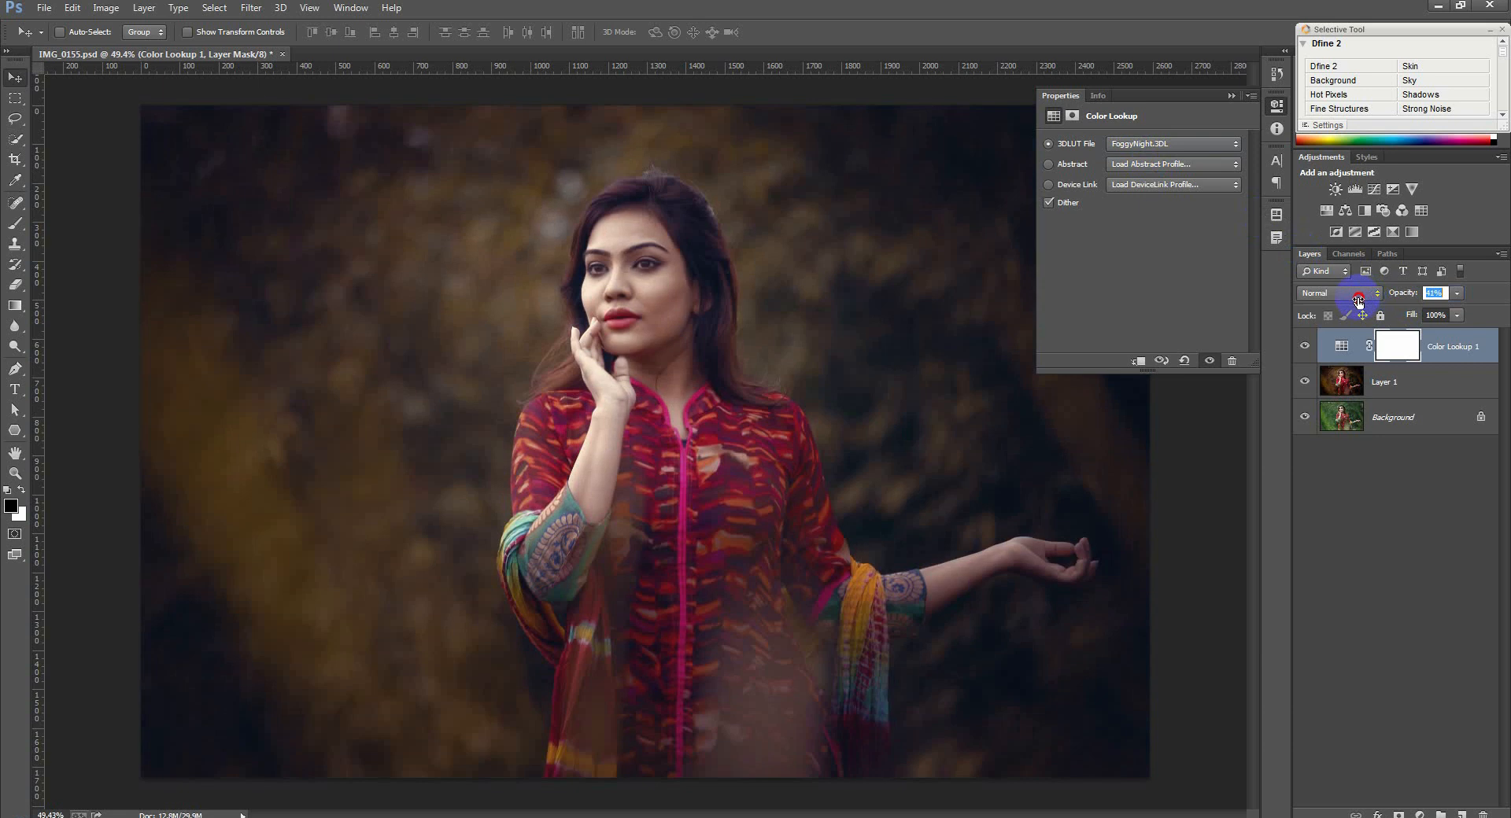
{"action": "left_click_drag", "start_coordinate": [1377, 300], "coordinate": [1370, 301]}
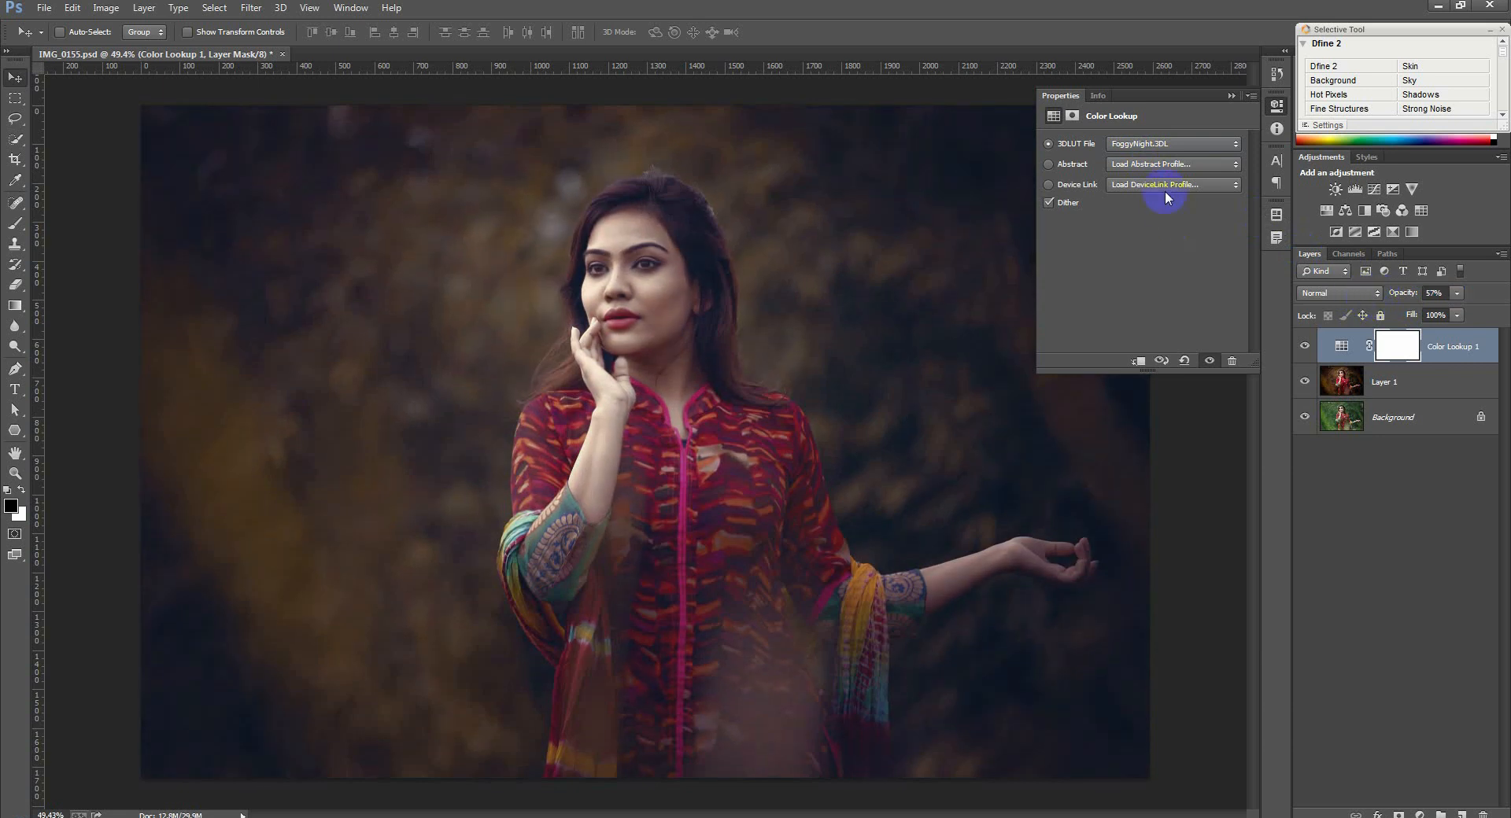
{"action": "left_click", "coordinate": [1165, 144]}
{"action": "left_click", "coordinate": [1142, 373]}
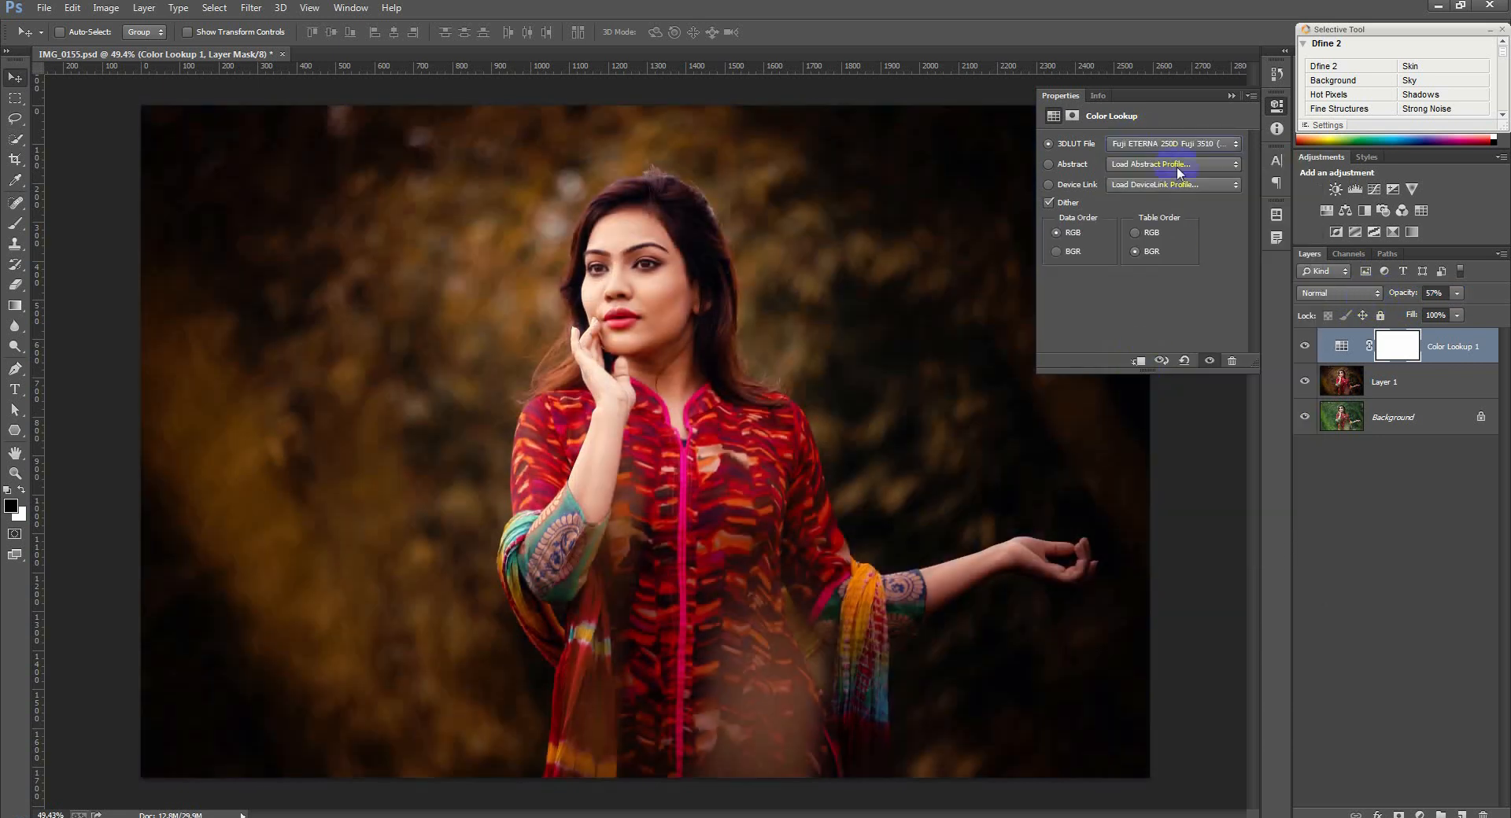
{"action": "key", "text": "Down"}
{"action": "key", "text": "Down"}
{"action": "key", "text": "Up"}
{"action": "key", "text": "Down"}
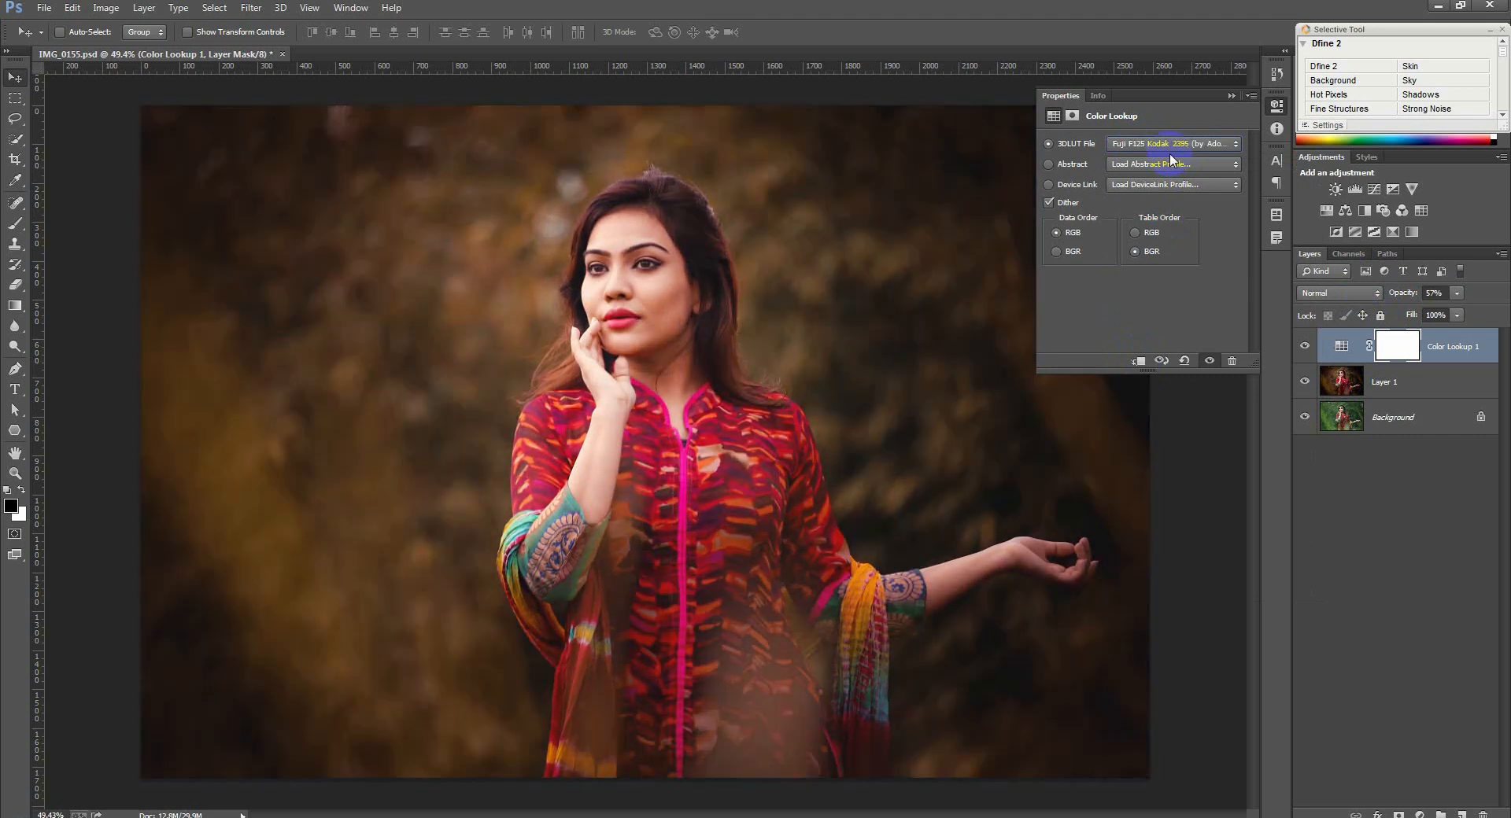
Compare the portrait with and without the Color Lookup layer at 100% opacity, and reduce the layer's opacity to 50%.
{"action": "left_click_drag", "start_coordinate": [1505, 299], "coordinate": [1506, 299]}
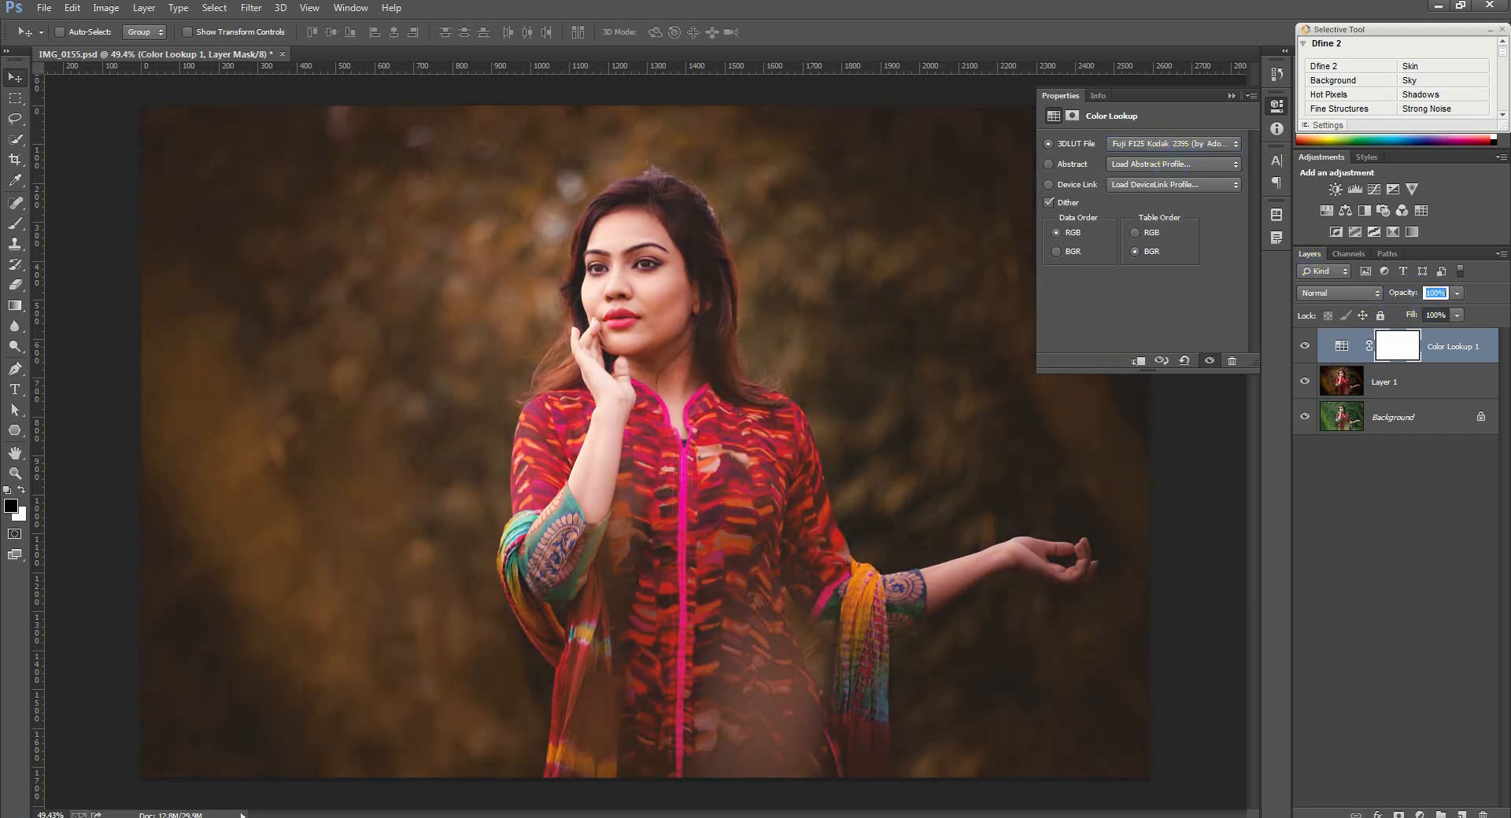
{"action": "left_click", "coordinate": [1305, 346]}
{"action": "left_click", "coordinate": [1305, 346]}
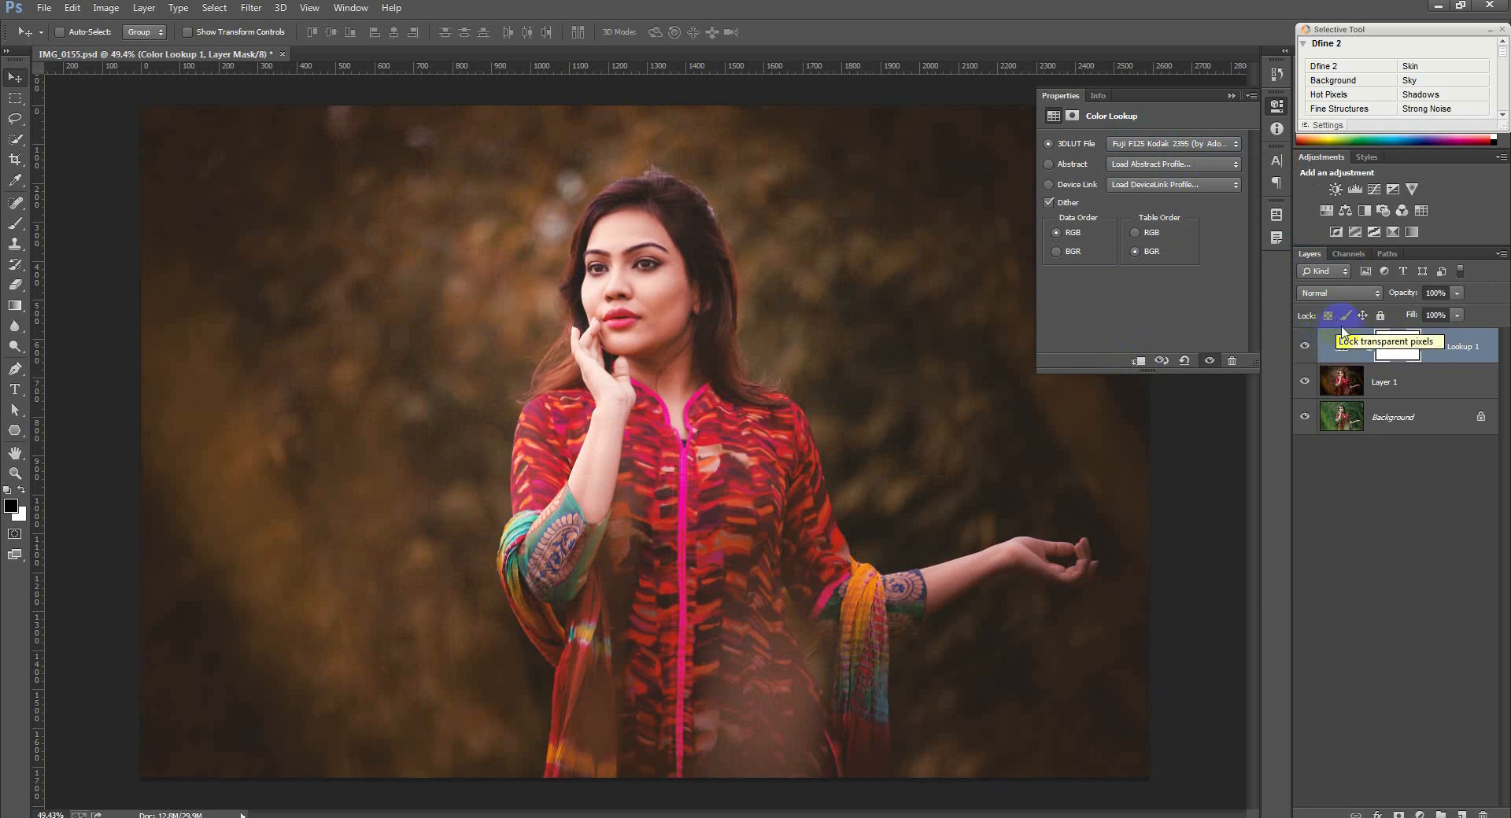
{"action": "left_click", "coordinate": [1307, 346]}
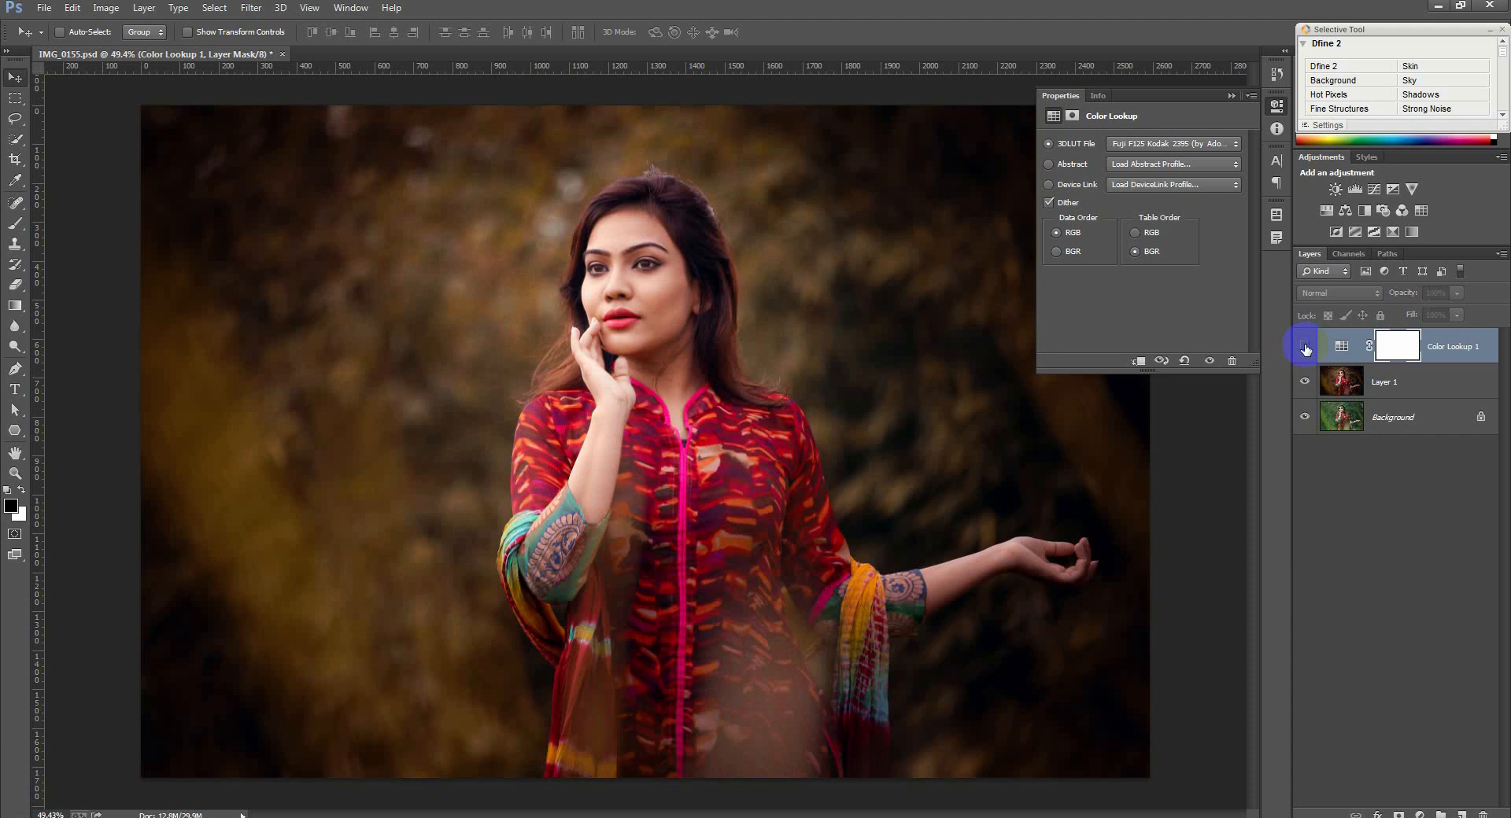
{"action": "left_click", "coordinate": [1303, 346]}
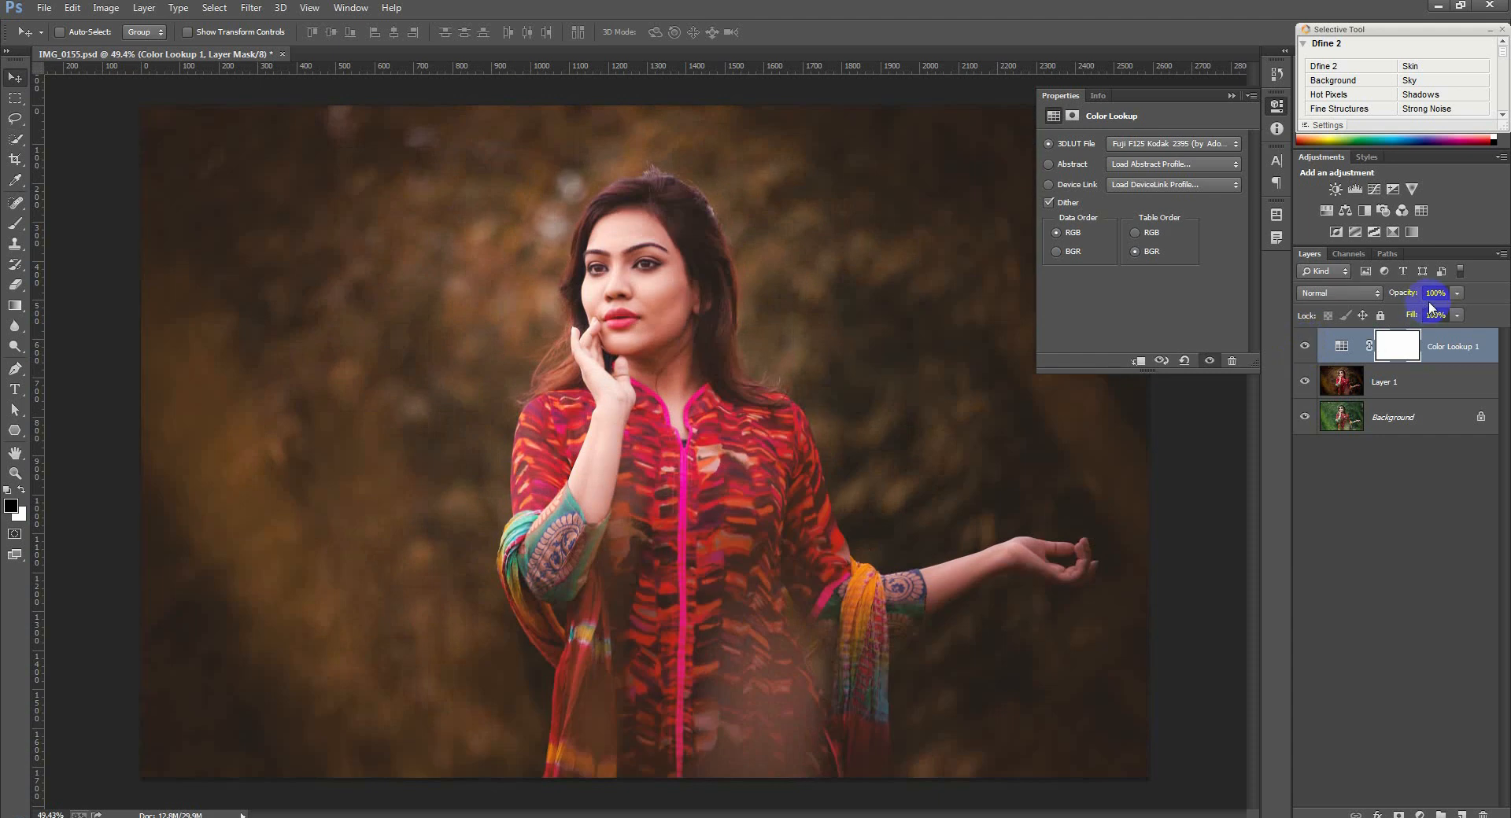
{"action": "left_click_drag", "start_coordinate": [1401, 319], "coordinate": [1291, 318]}
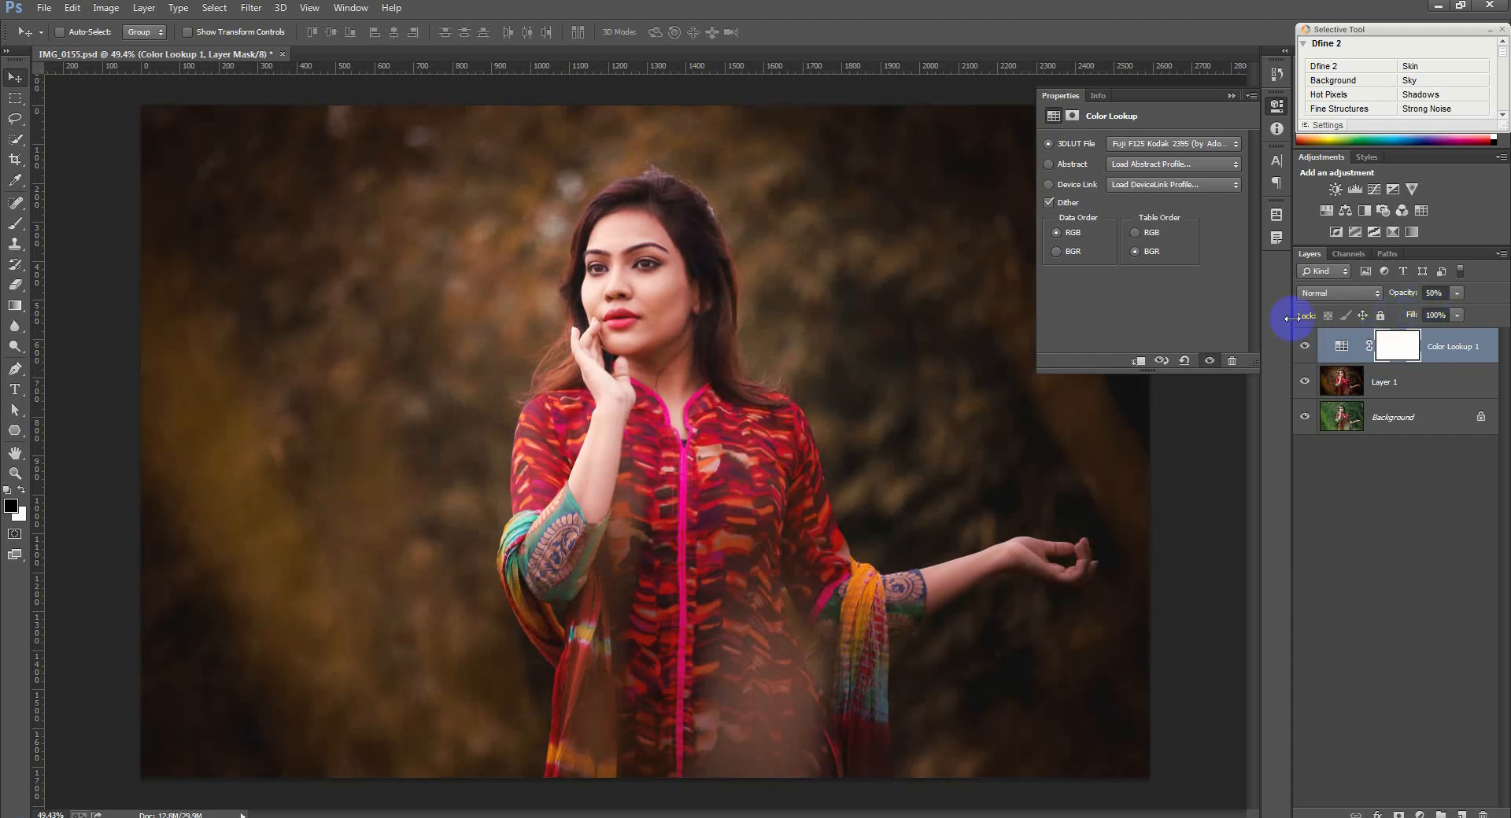
Try the 3DLUT presets from FuturisticBleak.3DL onward, including Kodak 5205 Fuji 3510, and judge the effect at 100% opacity.
{"action": "left_click", "coordinate": [1139, 144]}
{"action": "left_click", "coordinate": [1172, 437]}
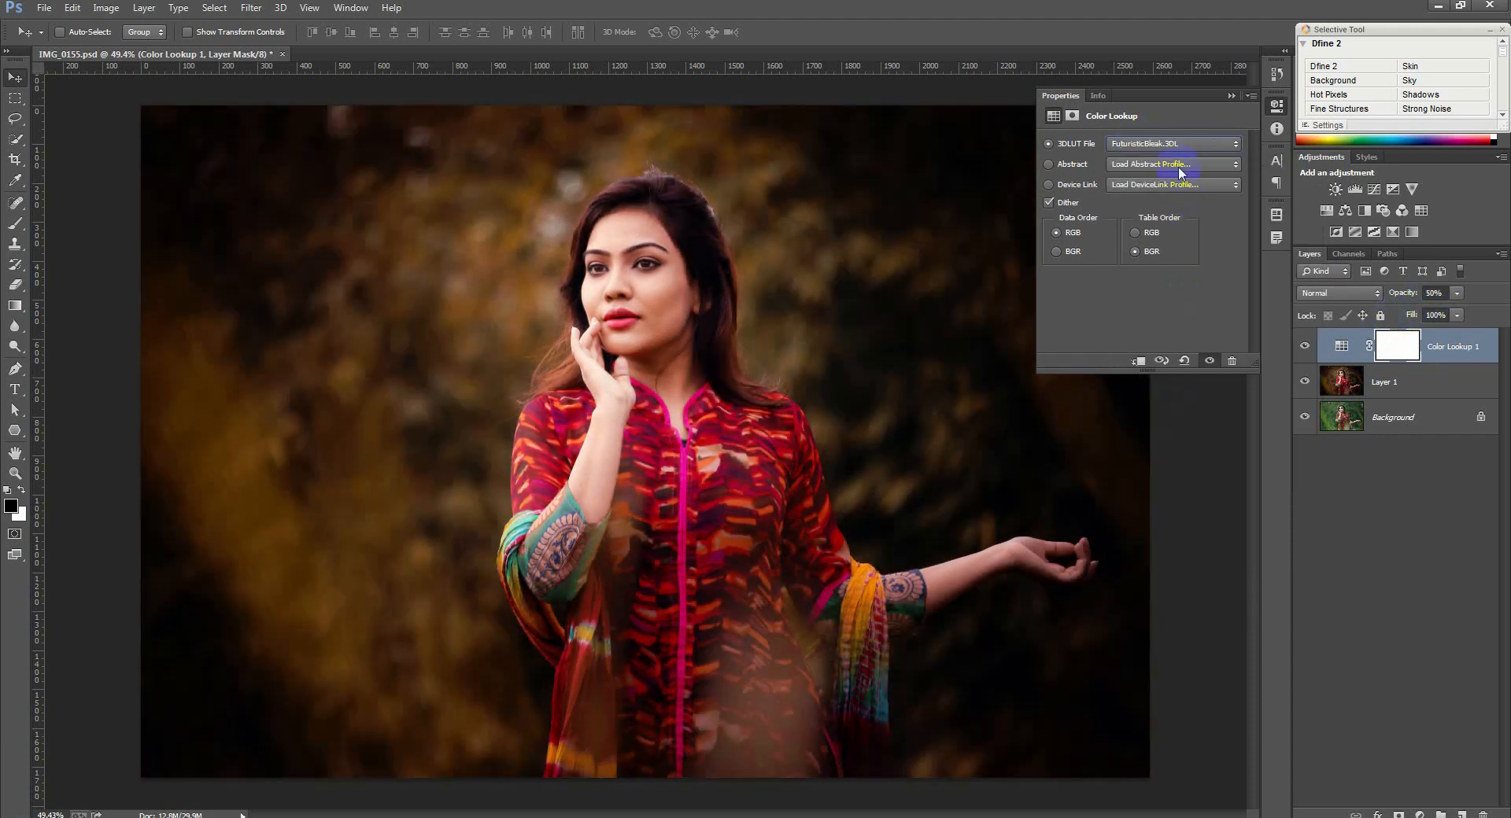
{"action": "key", "text": "Down"}
{"action": "key", "text": "Down"}
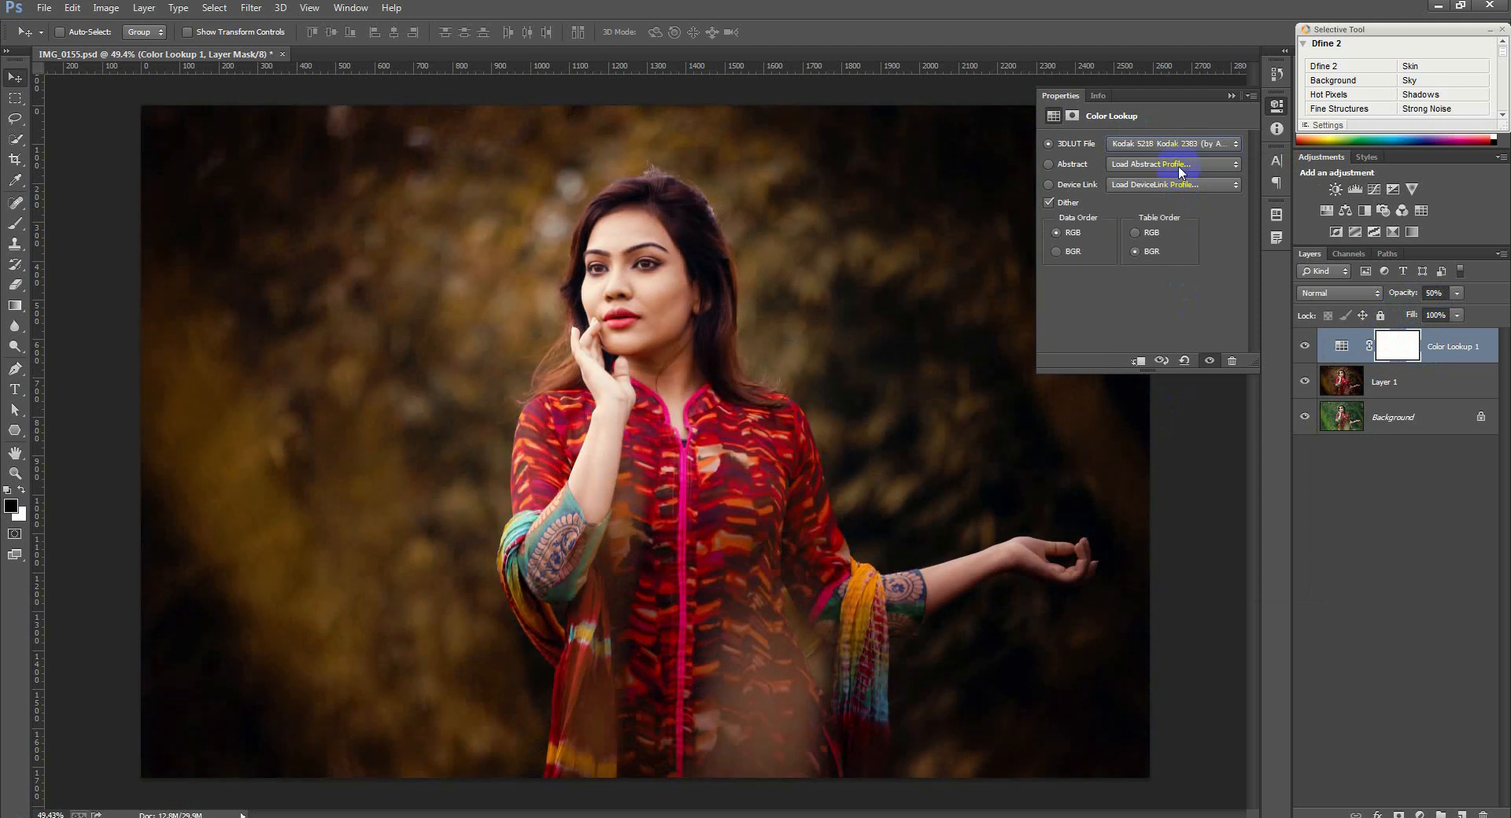
{"action": "left_click", "coordinate": [1300, 343]}
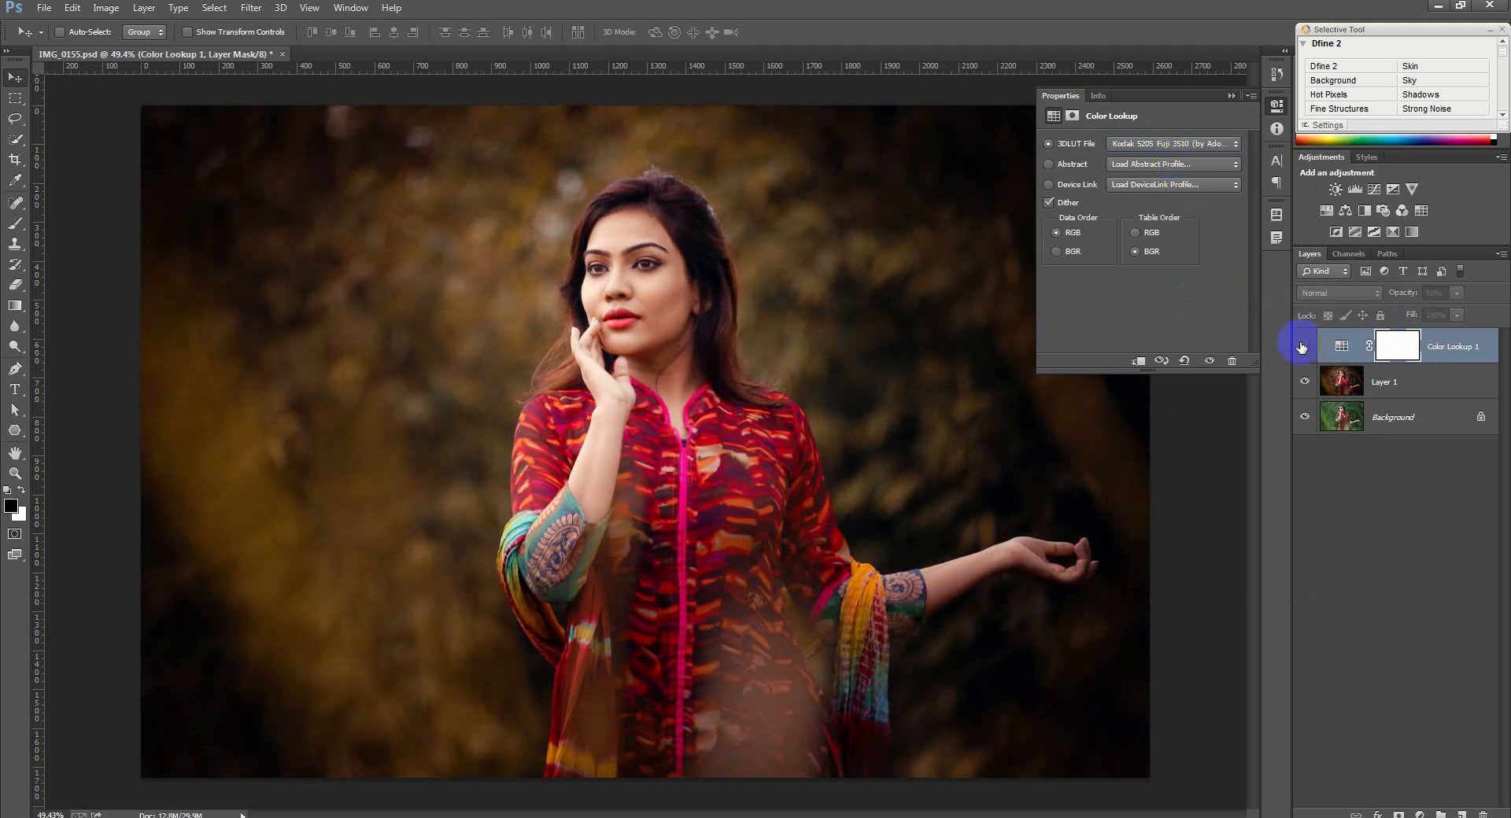
{"action": "left_click", "coordinate": [1302, 346]}
{"action": "left_click_drag", "start_coordinate": [1407, 293], "coordinate": [1504, 300]}
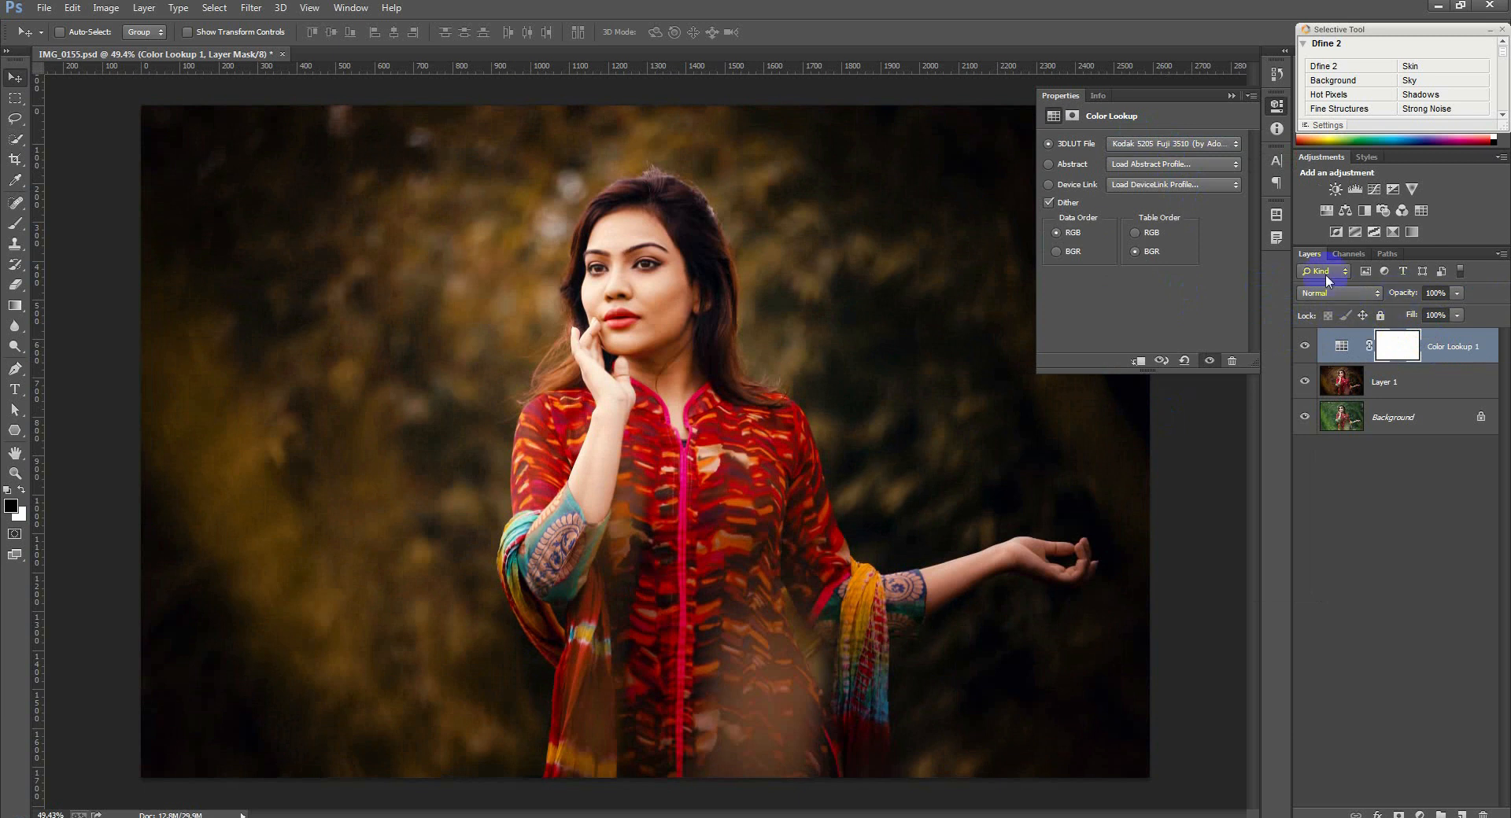
Choose the Fuji ETERNA 250D Kodak 2395 3DLUT file and set the Color Lookup layer's opacity to 50%.
{"action": "left_click", "coordinate": [1159, 146]}
{"action": "left_click", "coordinate": [1133, 382]}
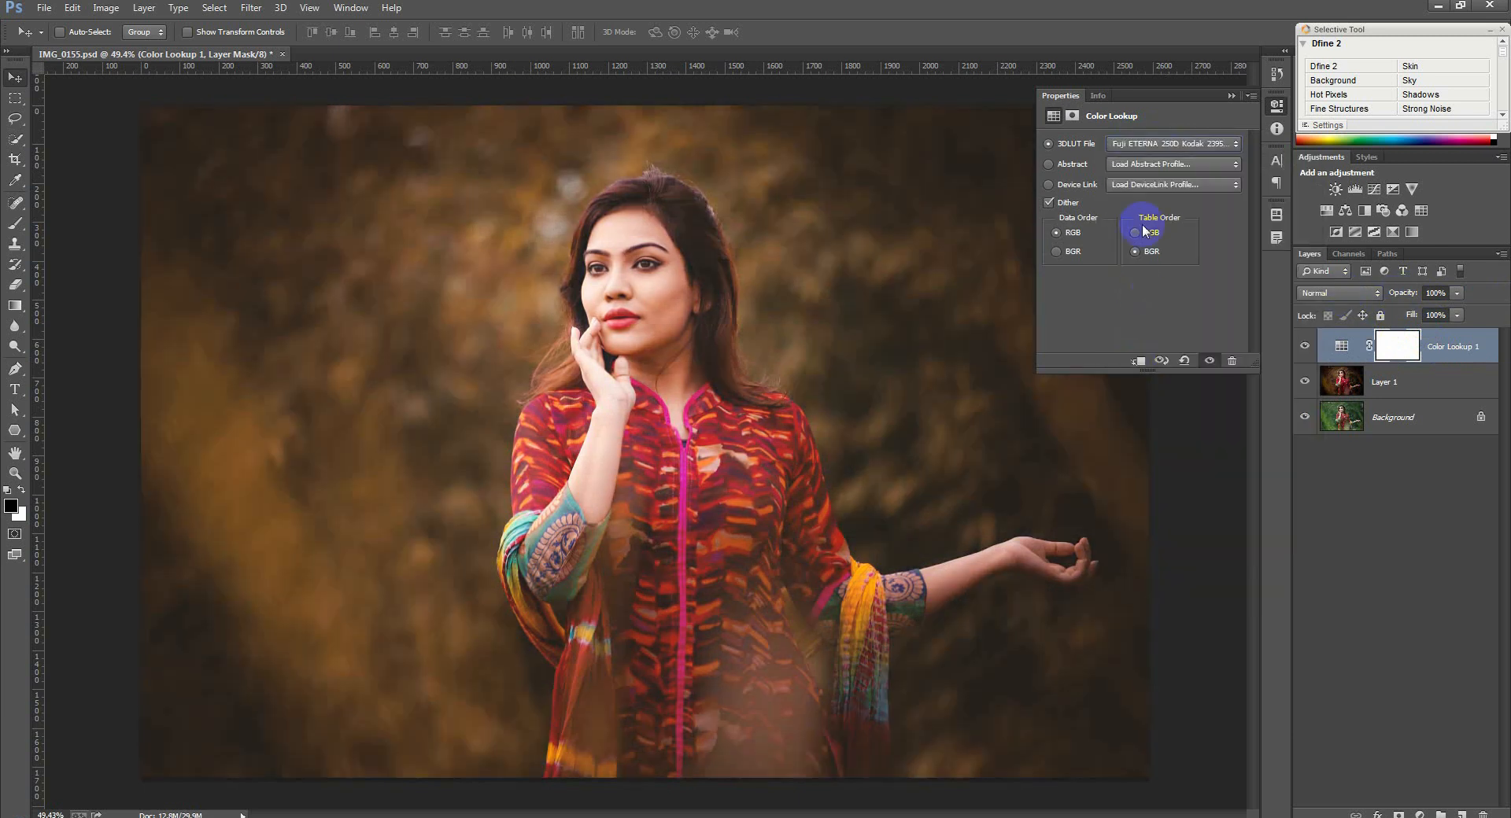
{"action": "key", "text": "Down"}
{"action": "key", "text": "Up"}
{"action": "left_click", "coordinate": [1383, 346]}
{"action": "key", "text": "5"}
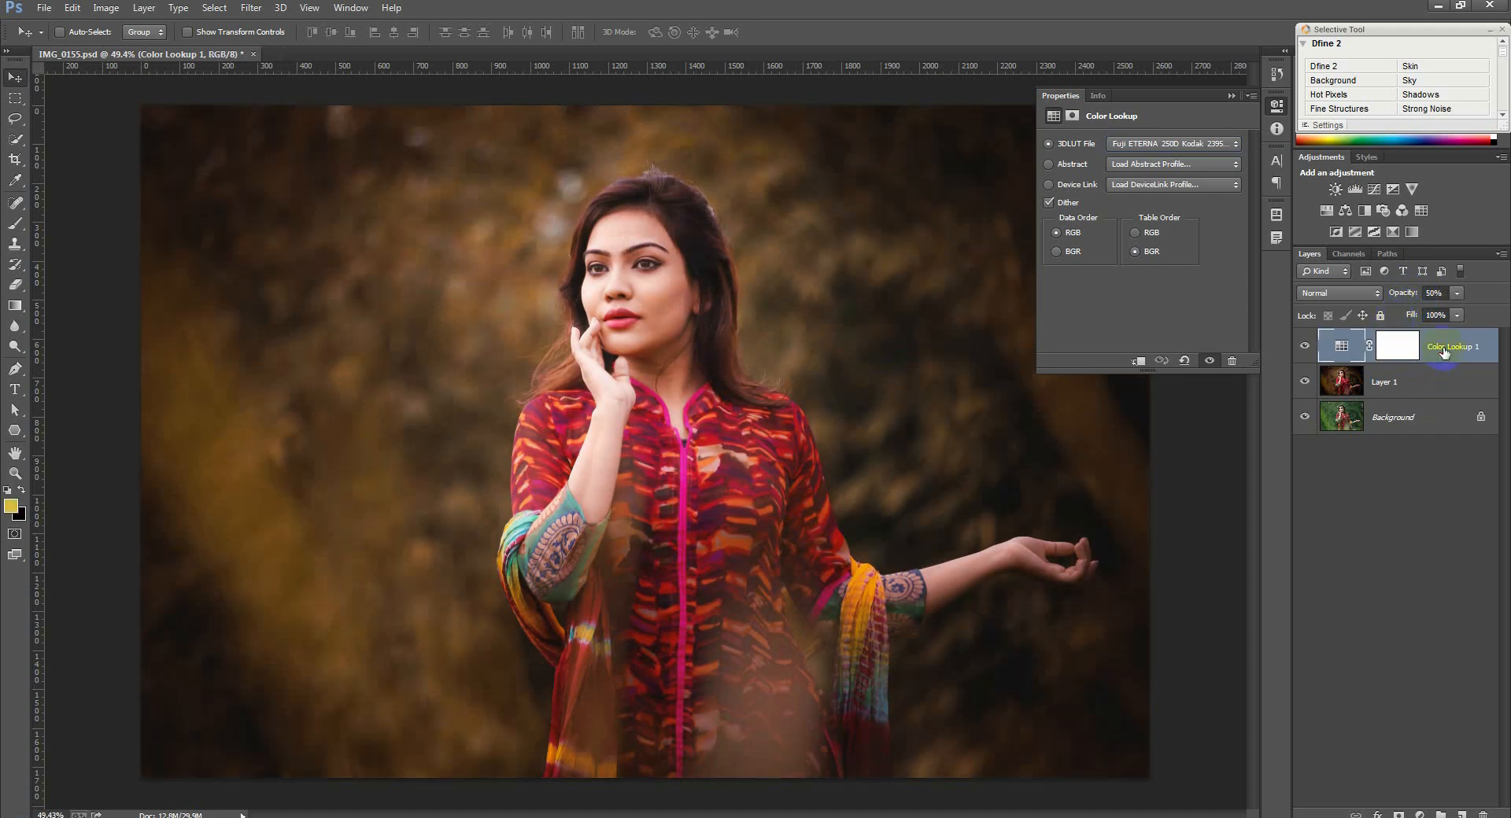
Collapse the adjustment settings and check the portrait with the Color Lookup layer hidden and shown.
{"action": "left_click", "coordinate": [1232, 95]}
{"action": "left_click", "coordinate": [1305, 346]}
{"action": "left_click", "coordinate": [1306, 347]}
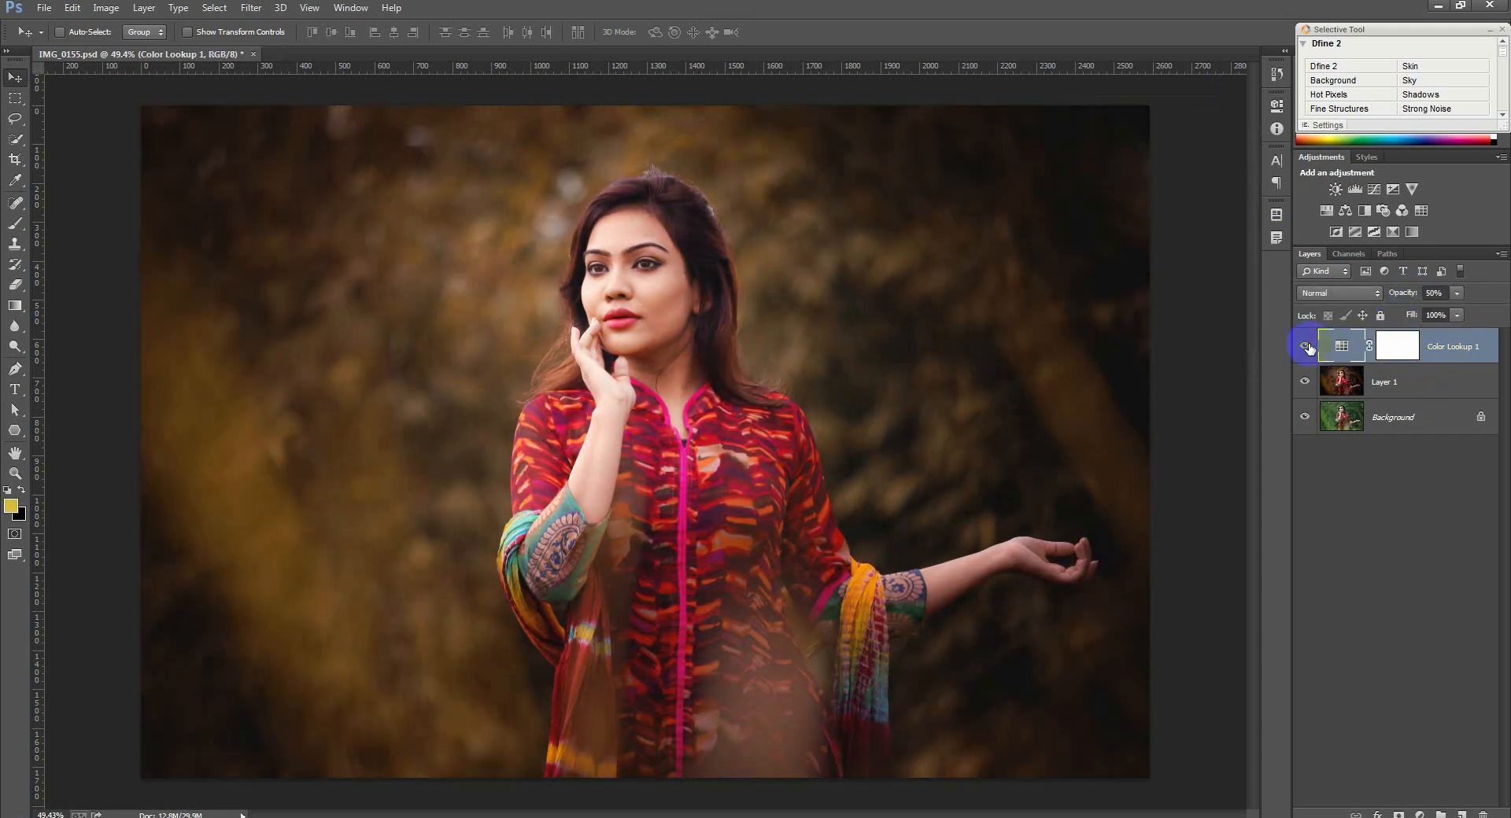
Add a Photo Filter adjustment layer above Color Lookup 1 with the Red filter at 30% density.
{"action": "left_click", "coordinate": [1421, 815]}
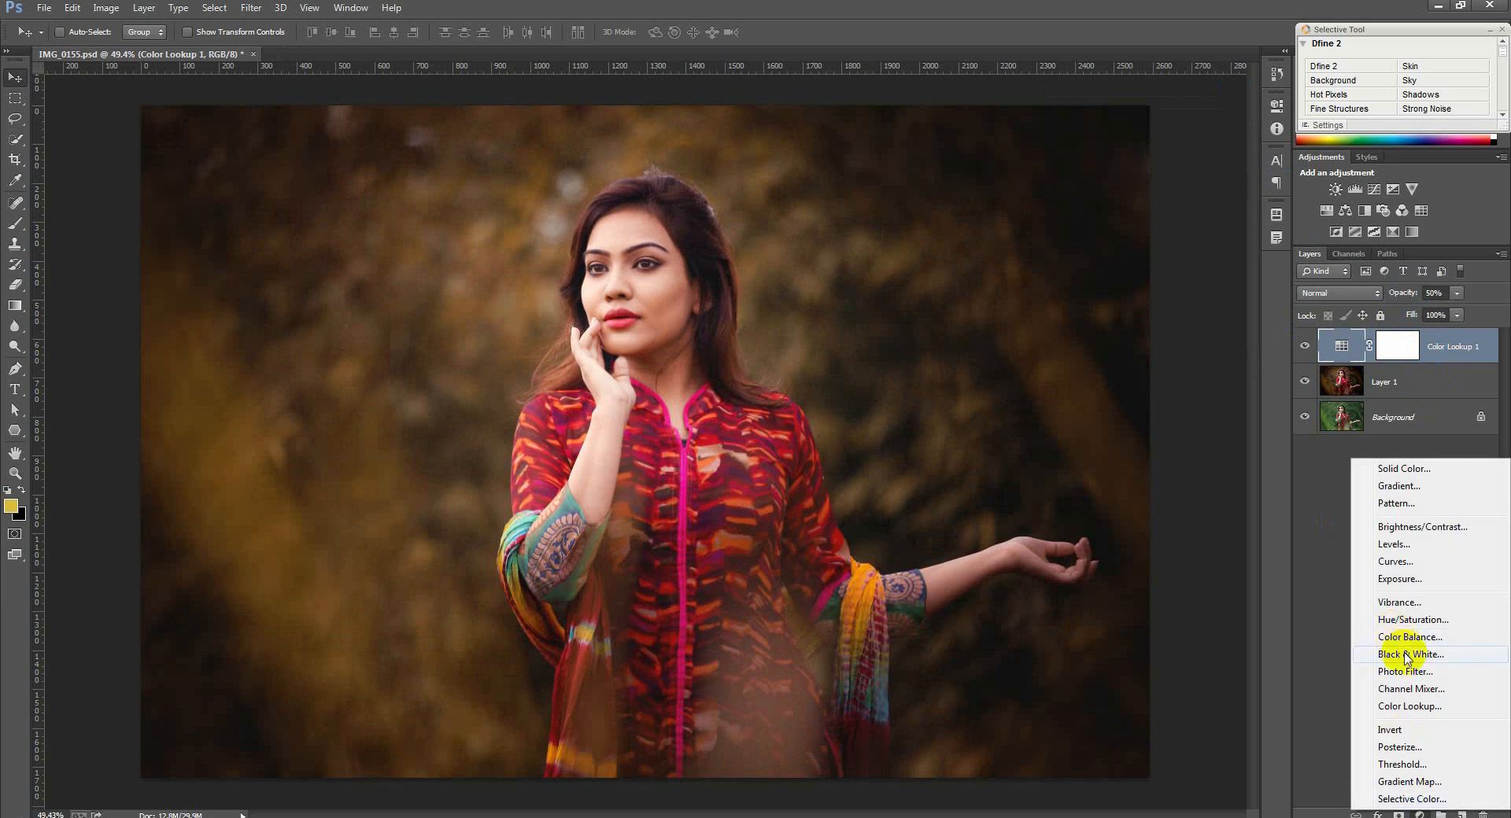
{"action": "left_click", "coordinate": [1405, 672]}
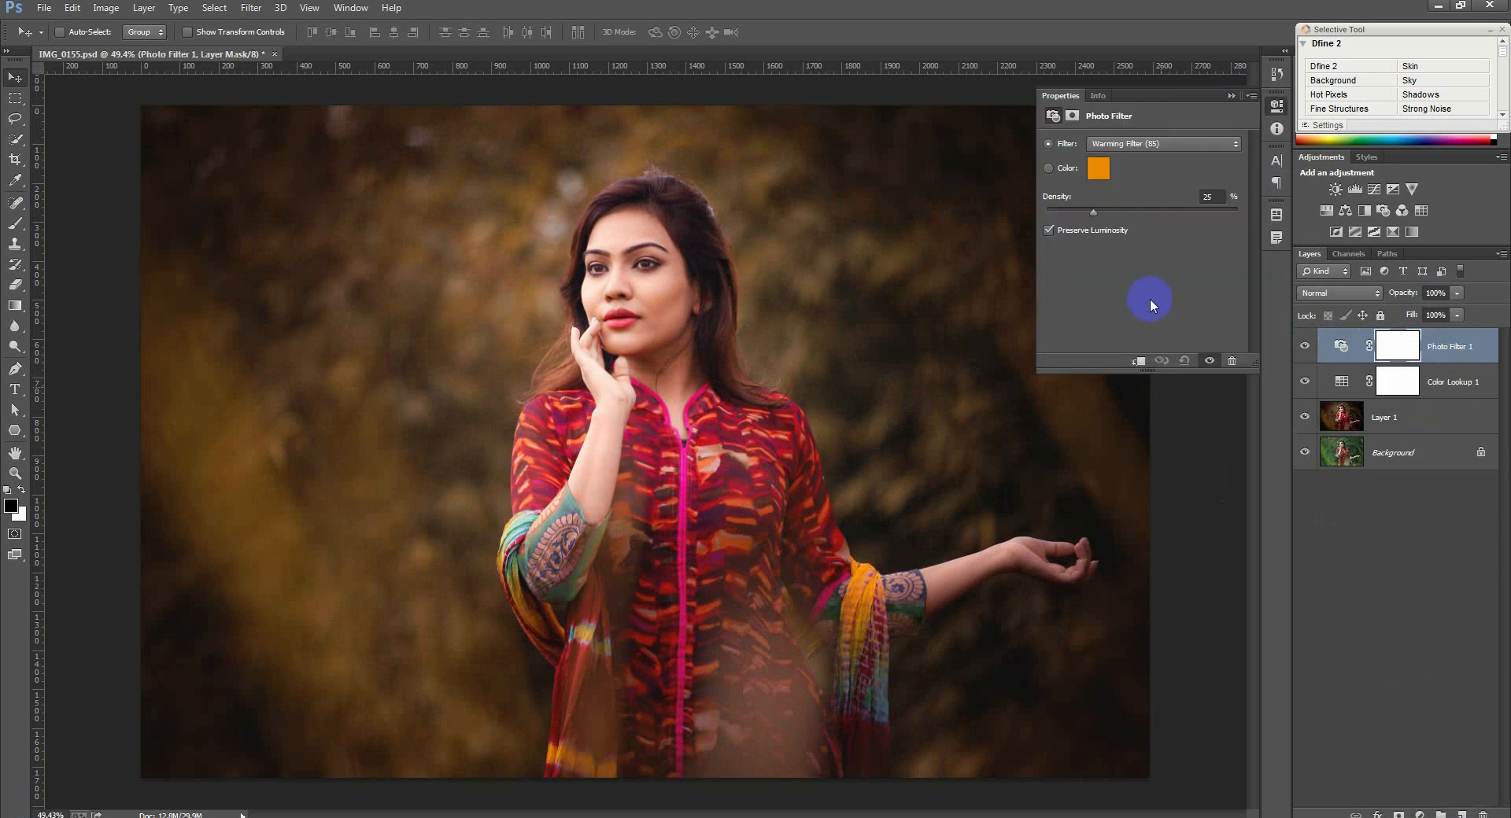
{"action": "left_click", "coordinate": [1131, 151]}
{"action": "left_click", "coordinate": [1123, 238]}
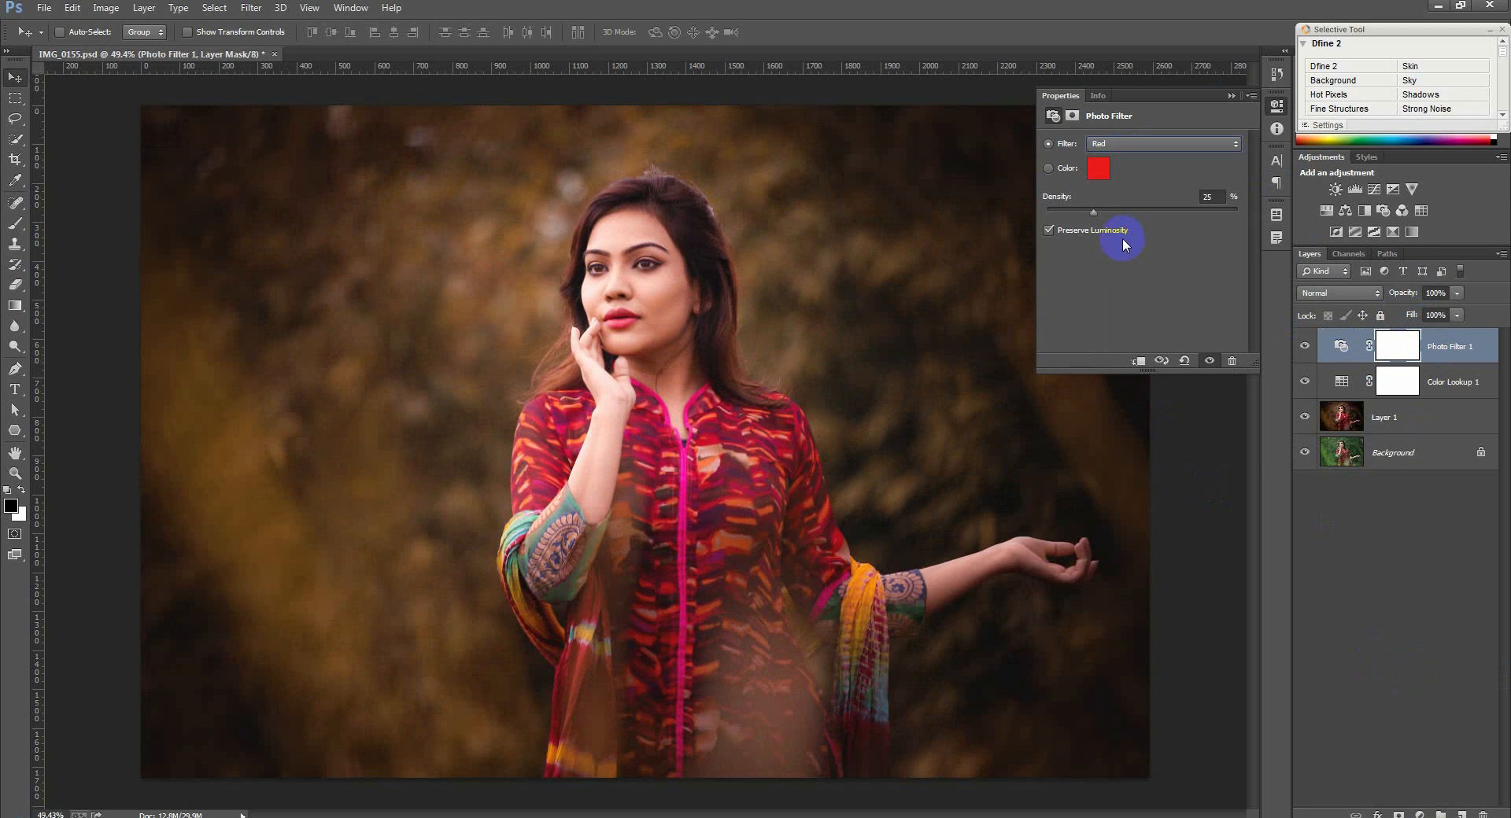
{"action": "left_click_drag", "start_coordinate": [1093, 217], "coordinate": [1121, 215]}
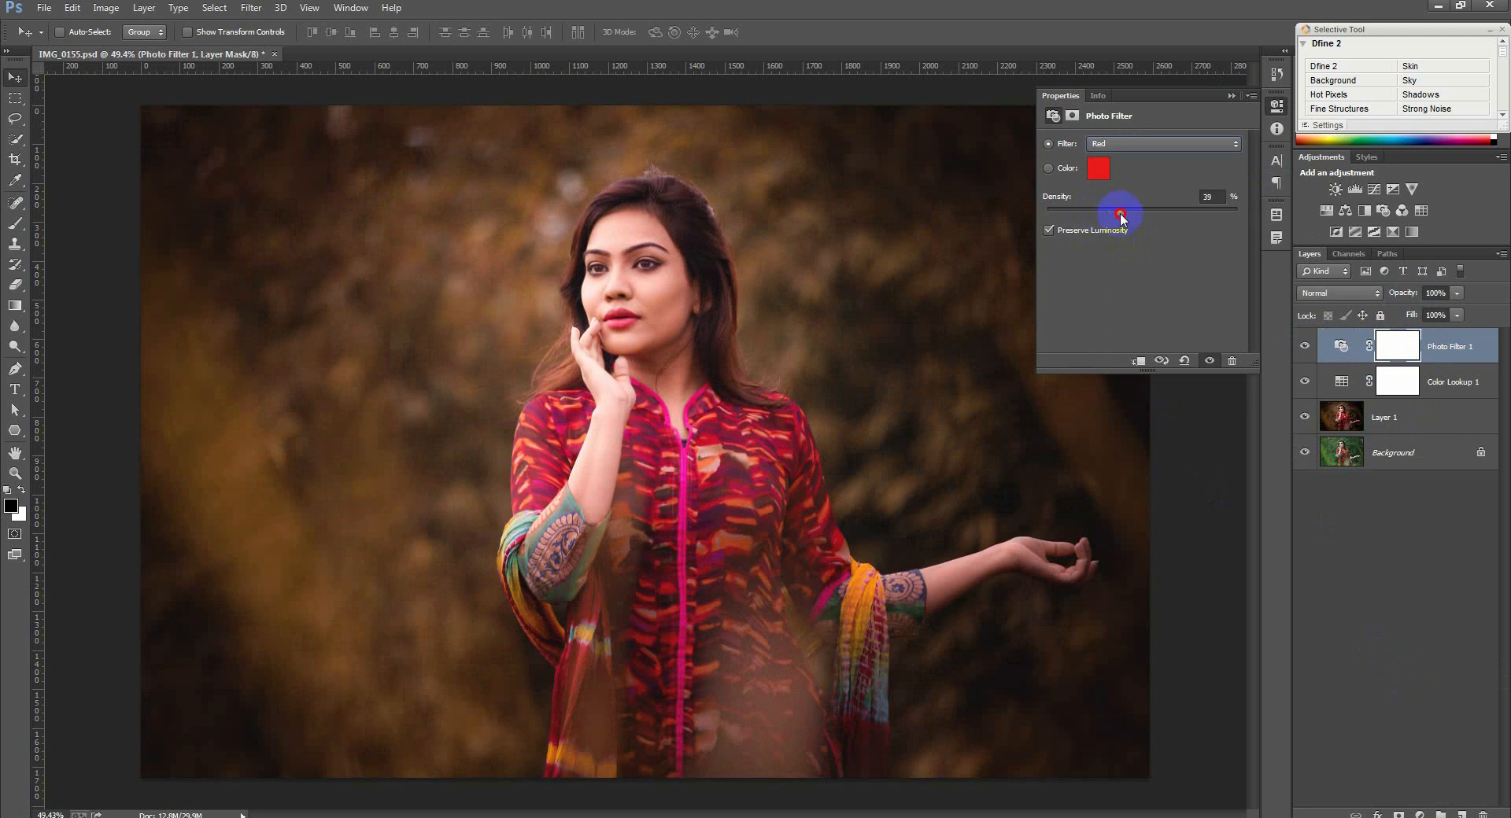
Try the cooling and Orange presets for the Photo Filter, and delete that adjustment layer.
{"action": "left_click", "coordinate": [1128, 147]}
{"action": "left_click", "coordinate": [1141, 168]}
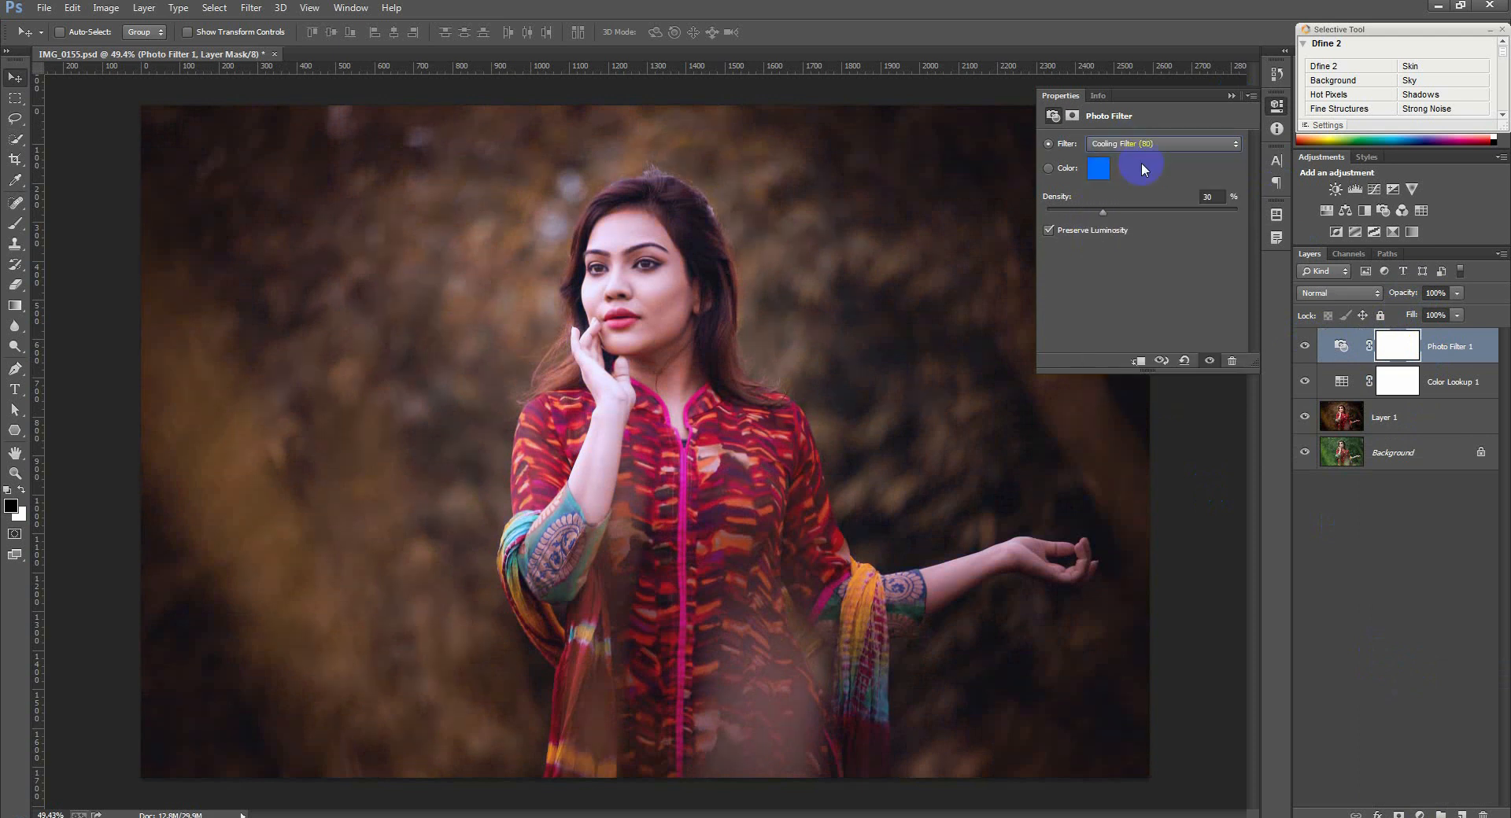
{"action": "key", "text": "Down"}
{"action": "key", "text": "Down"}
{"action": "key", "text": "Down"}
{"action": "key", "text": "Down"}
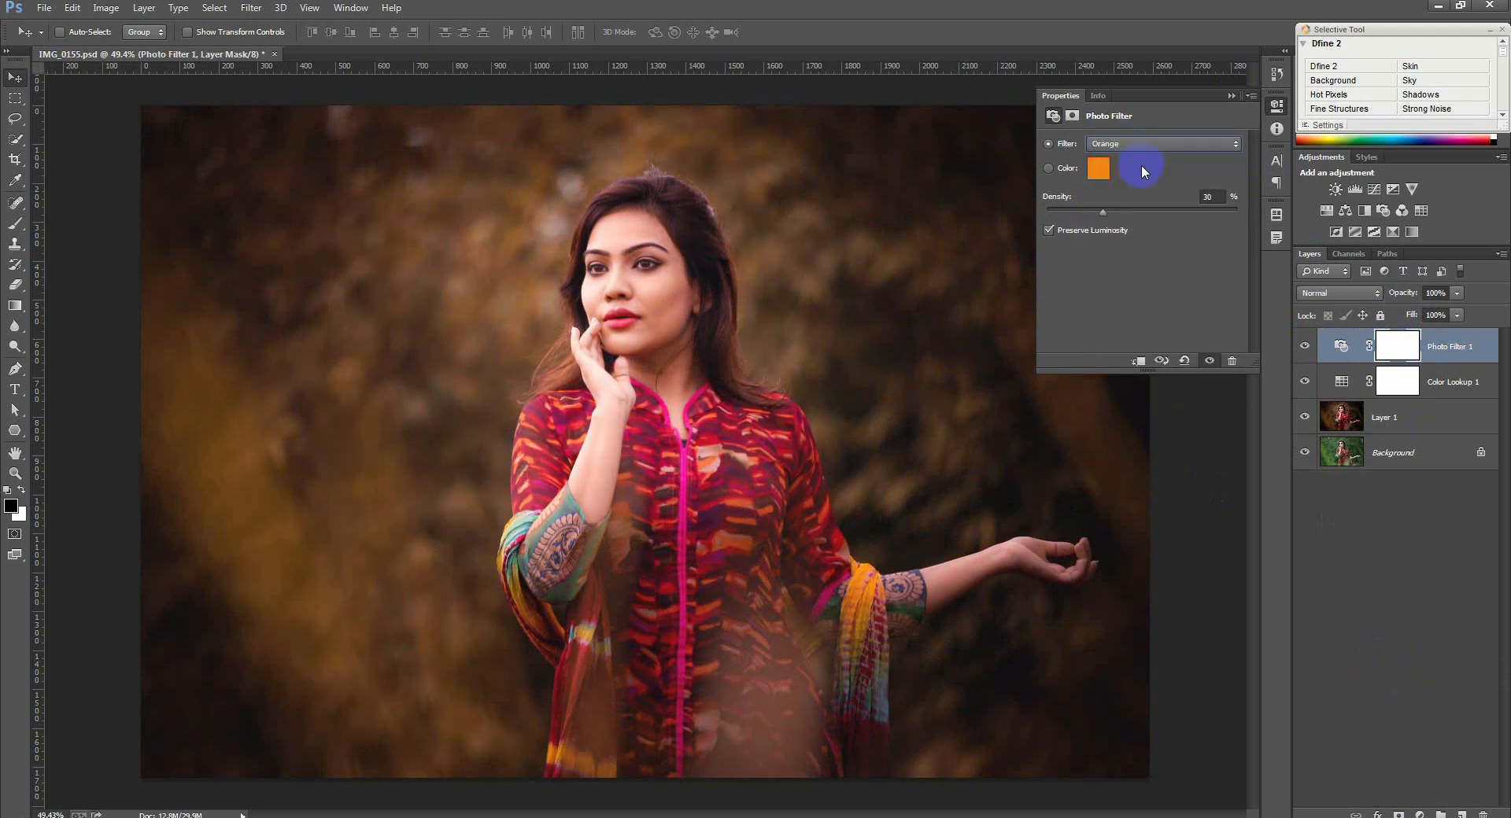
{"action": "left_click_drag", "start_coordinate": [1432, 346], "coordinate": [1482, 814]}
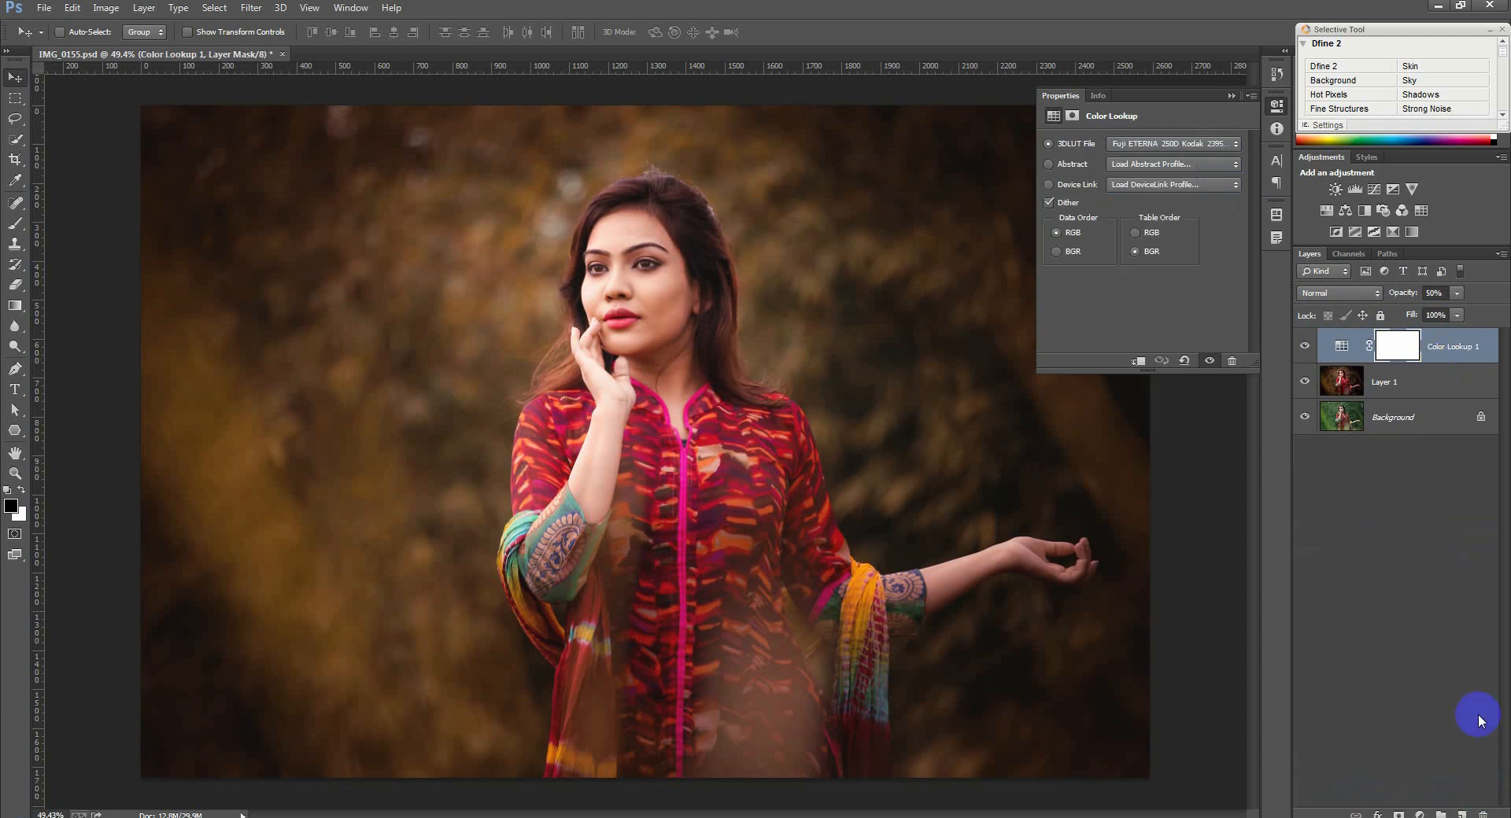
Compare the whole portrait before and after the Color Lookup grade by repeatedly hiding and reshowing Color Lookup 1.
{"action": "left_click", "coordinate": [1234, 97]}
{"action": "left_click", "coordinate": [1305, 347]}
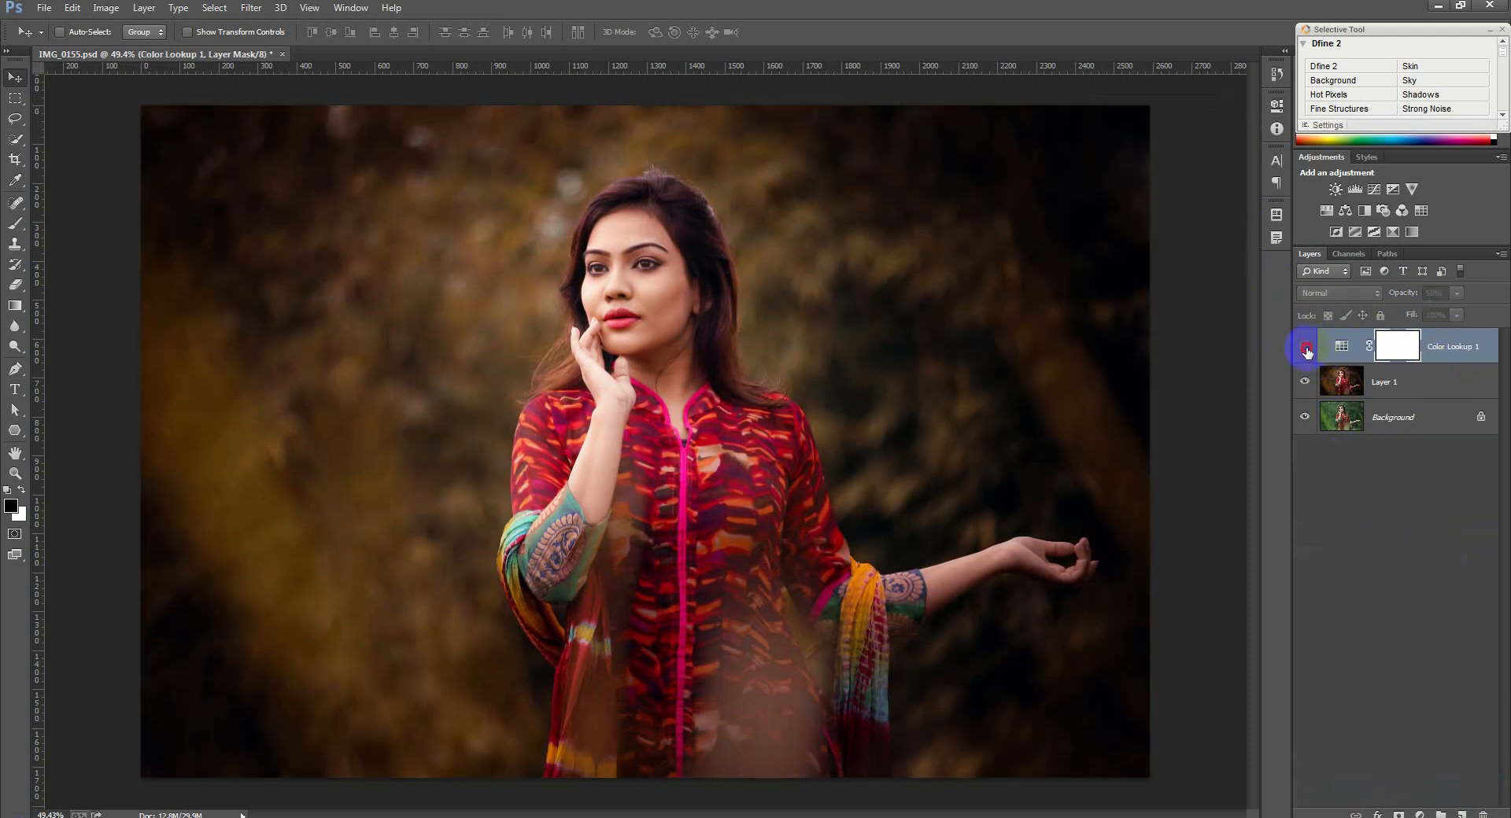
{"action": "left_click", "coordinate": [1305, 348]}
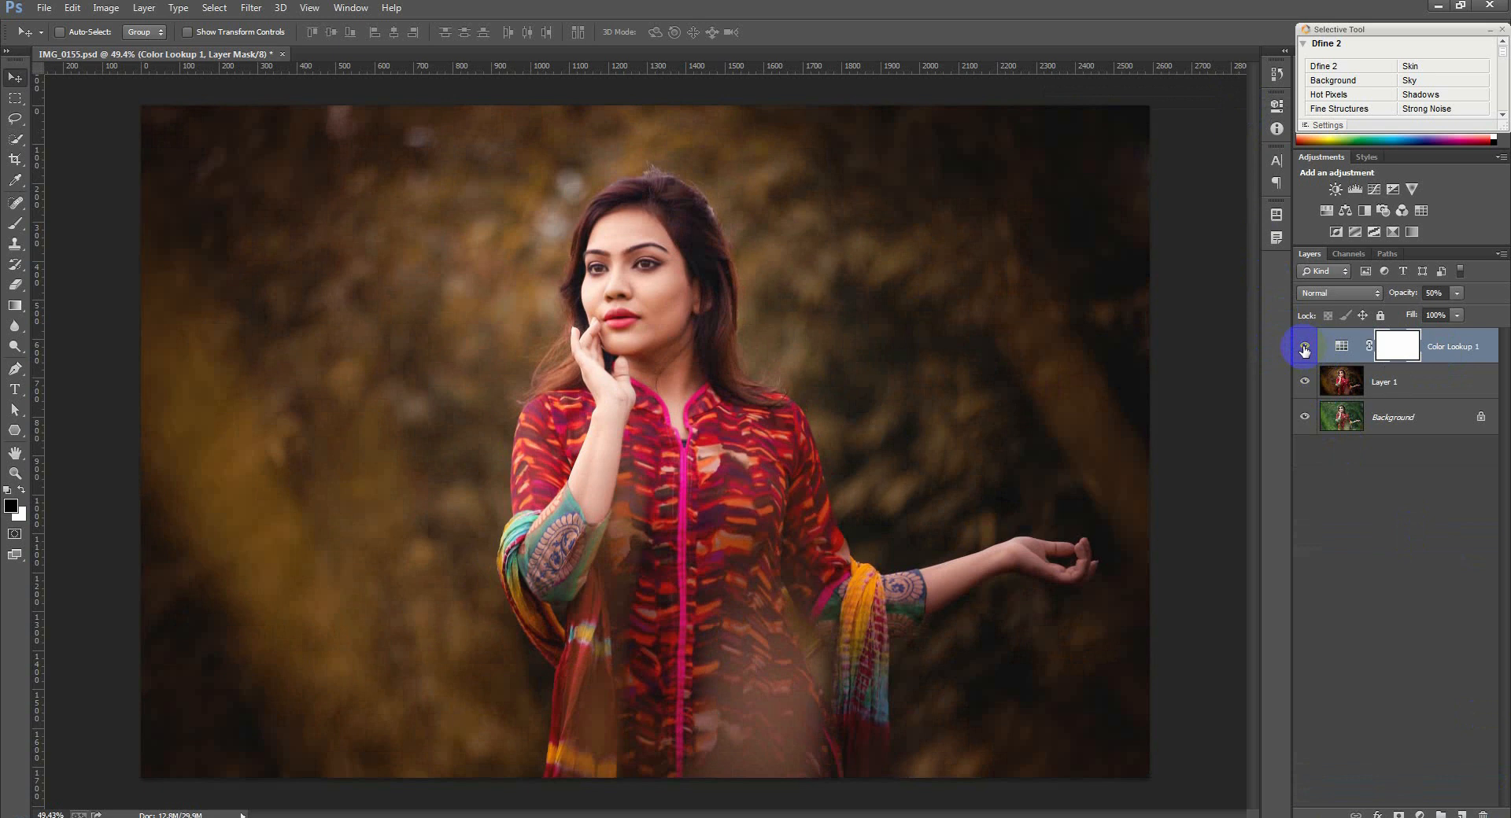
{"action": "left_click", "coordinate": [1304, 348]}
{"action": "left_click", "coordinate": [1304, 348]}
{"action": "left_click", "coordinate": [1304, 348]}
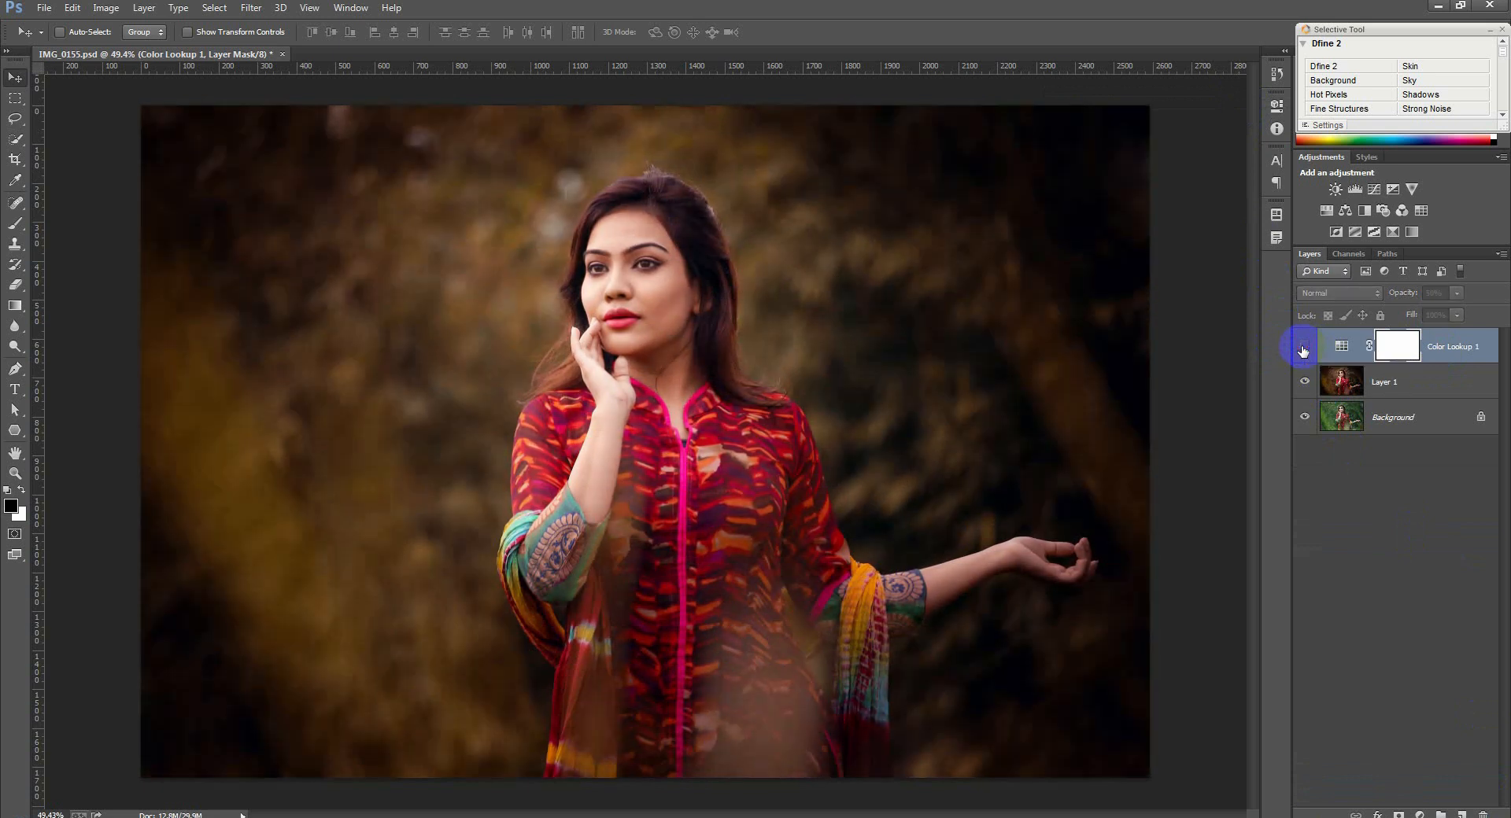
{"action": "left_click", "coordinate": [1304, 348]}
{"action": "left_click", "coordinate": [1304, 348]}
{"action": "left_click", "coordinate": [1304, 347]}
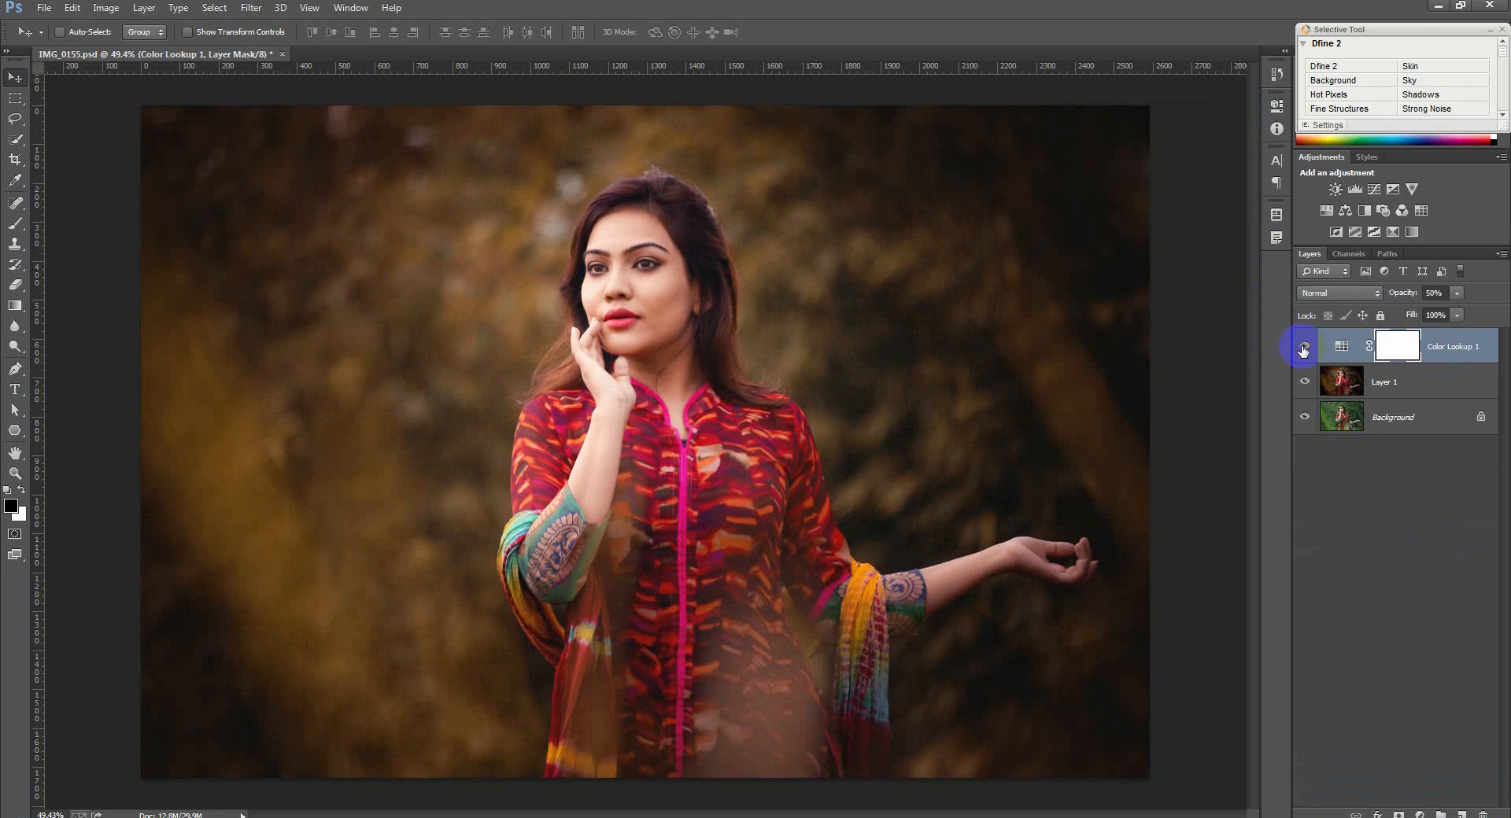
{"action": "left_click", "coordinate": [1304, 347]}
{"action": "left_click", "coordinate": [1304, 348]}
{"action": "left_click", "coordinate": [1303, 348]}
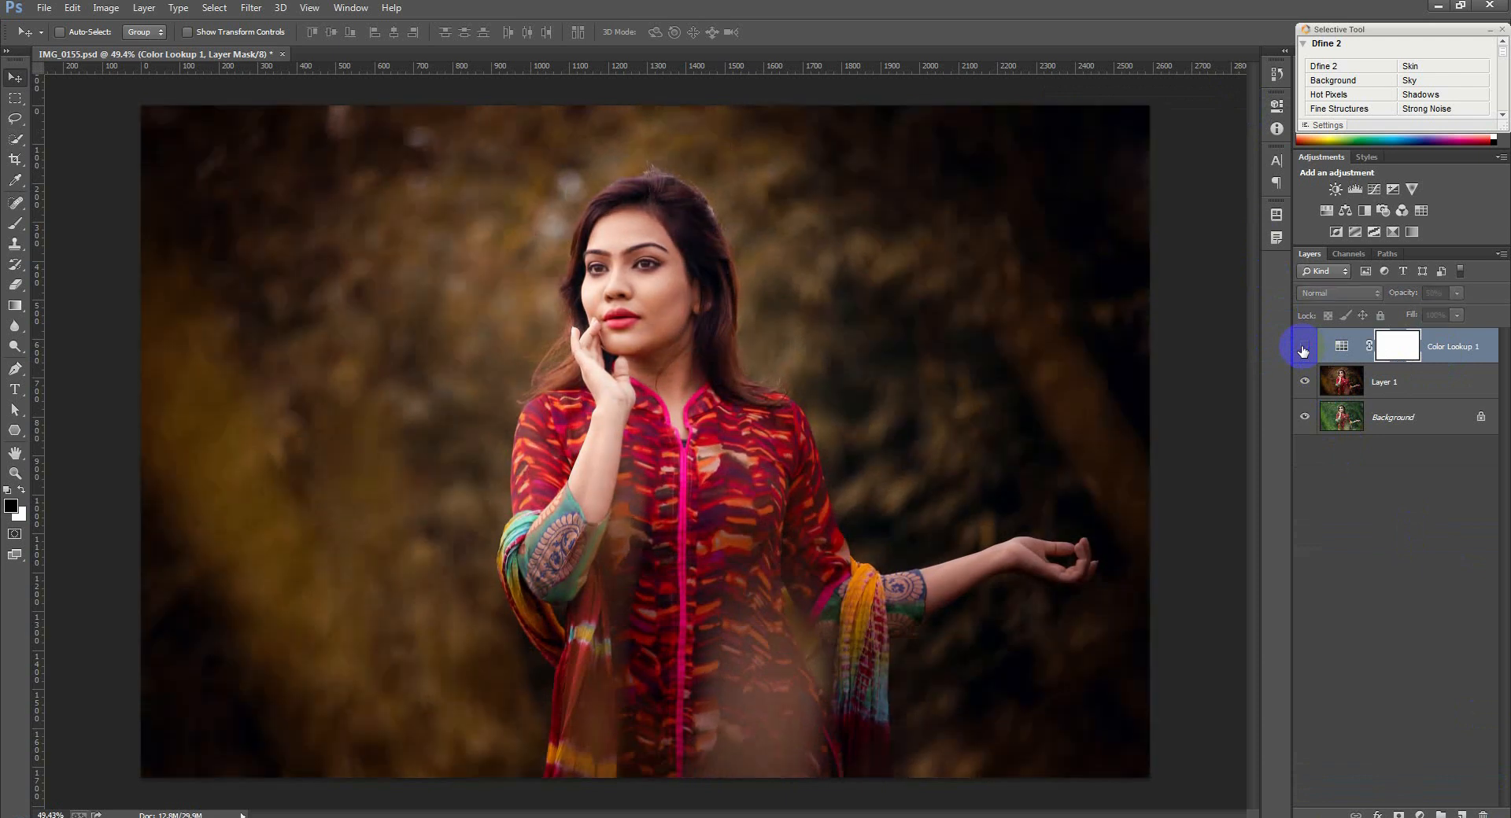
{"action": "left_click", "coordinate": [1302, 348]}
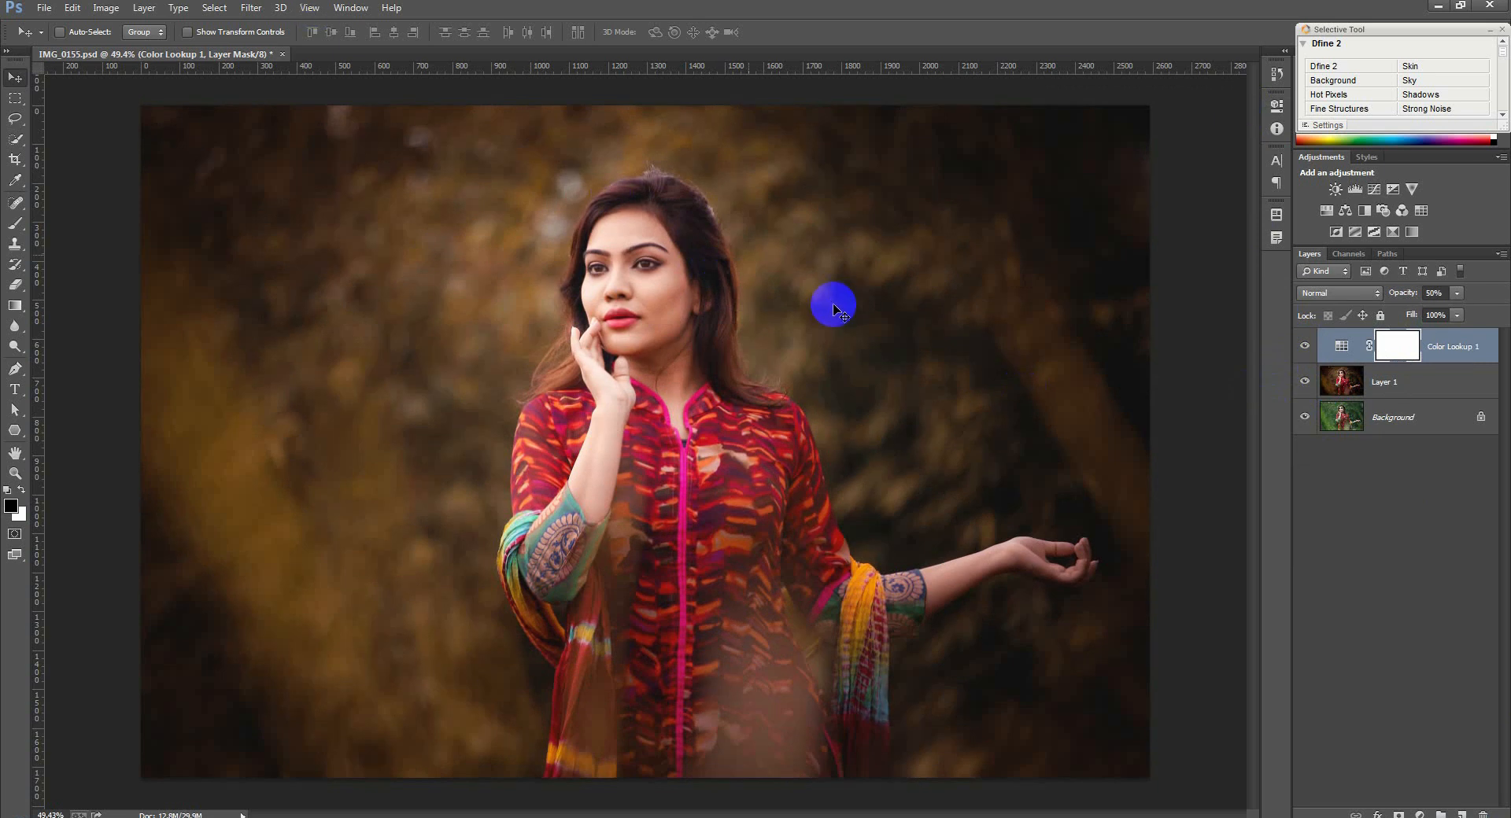
Stamp all visible layers into a new top layer and open it in the Nik Collection's Color Efex Pro 4.
{"action": "key", "text": "ctrl+alt+shift+e"}
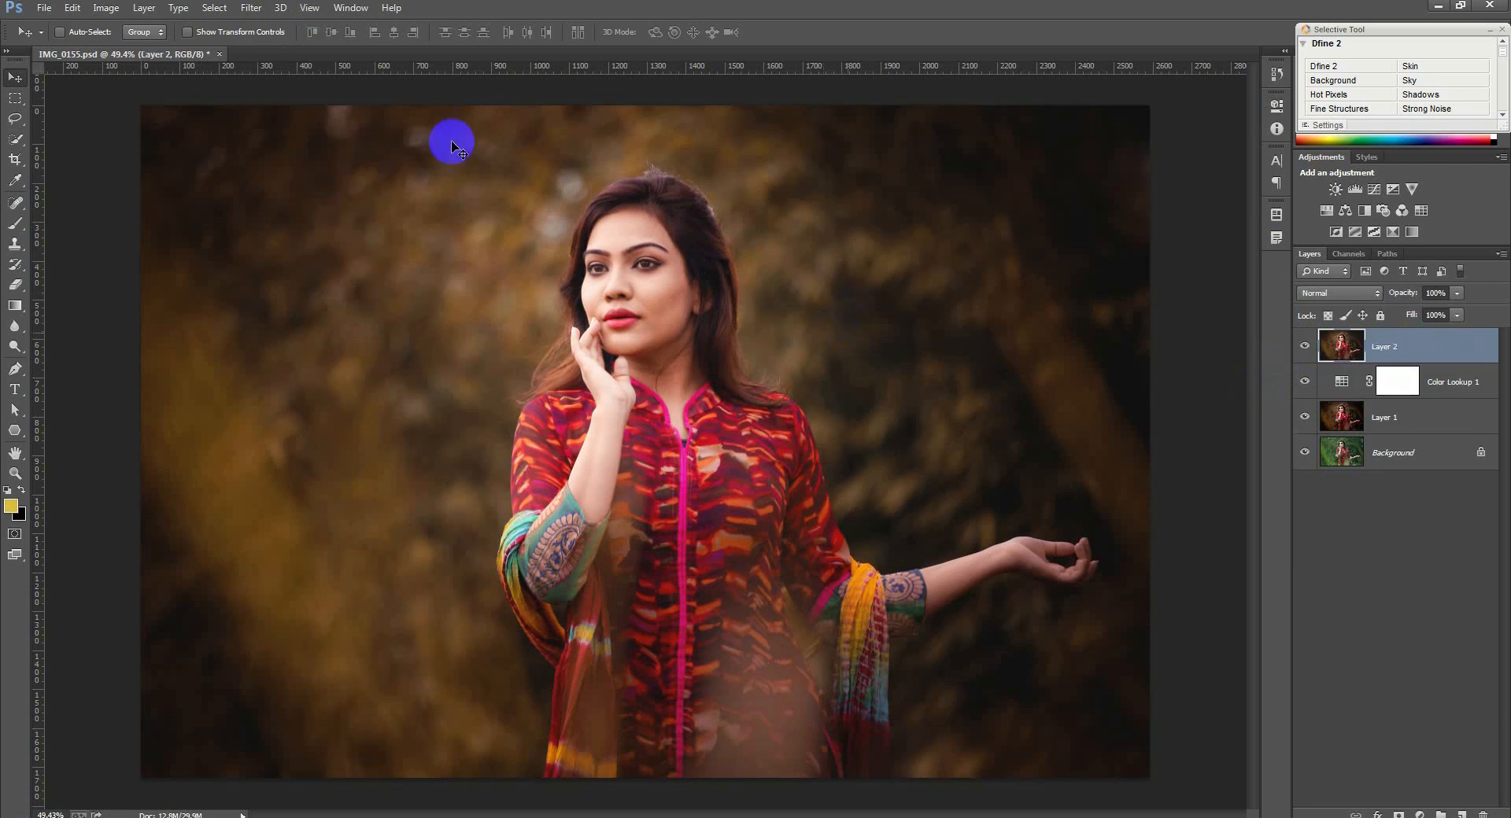
{"action": "left_click", "coordinate": [251, 8]}
{"action": "mouse_move", "coordinate": [347, 354]}
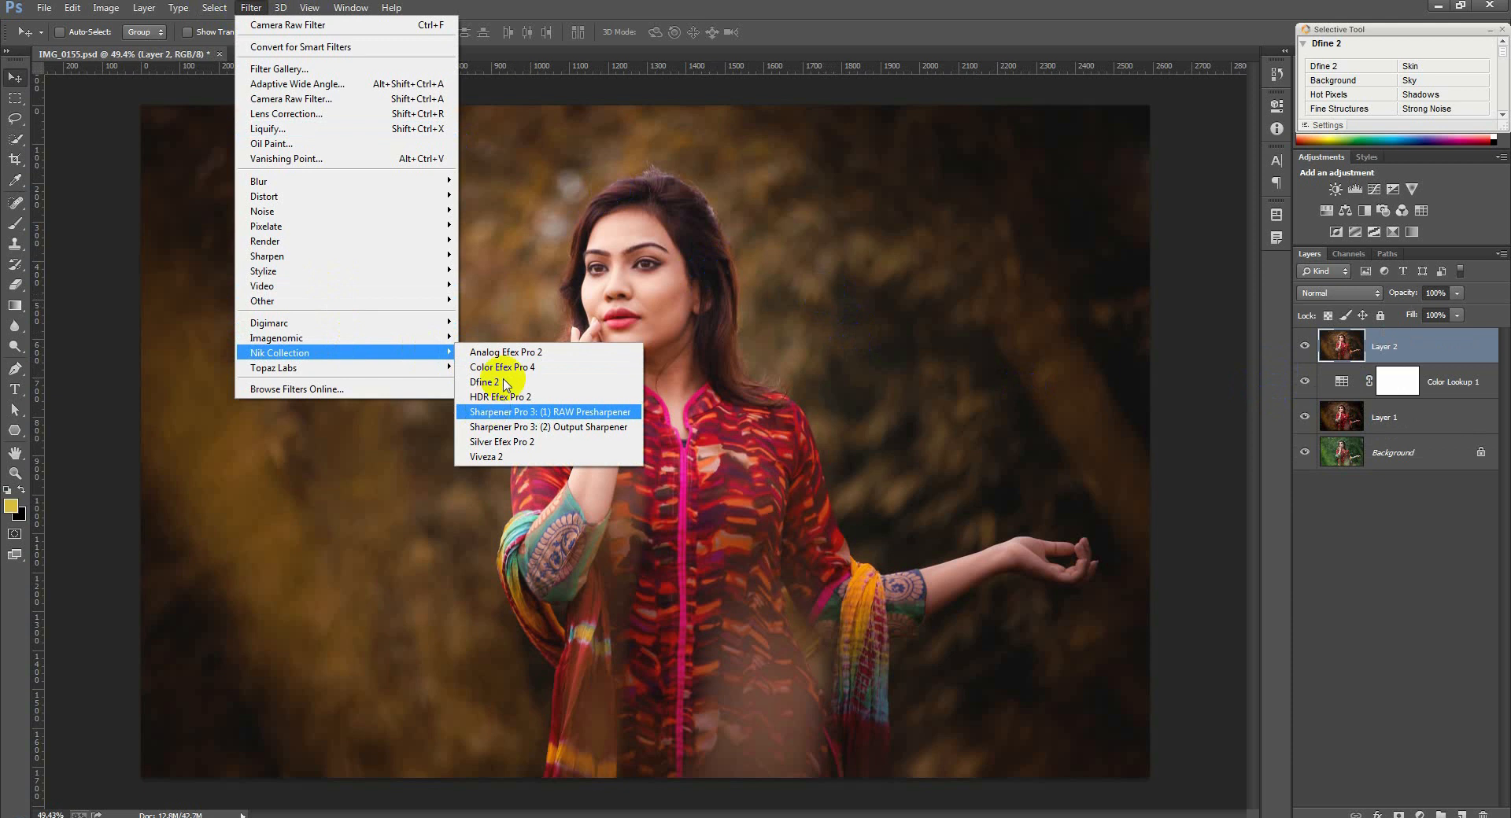
{"action": "left_click", "coordinate": [529, 368]}
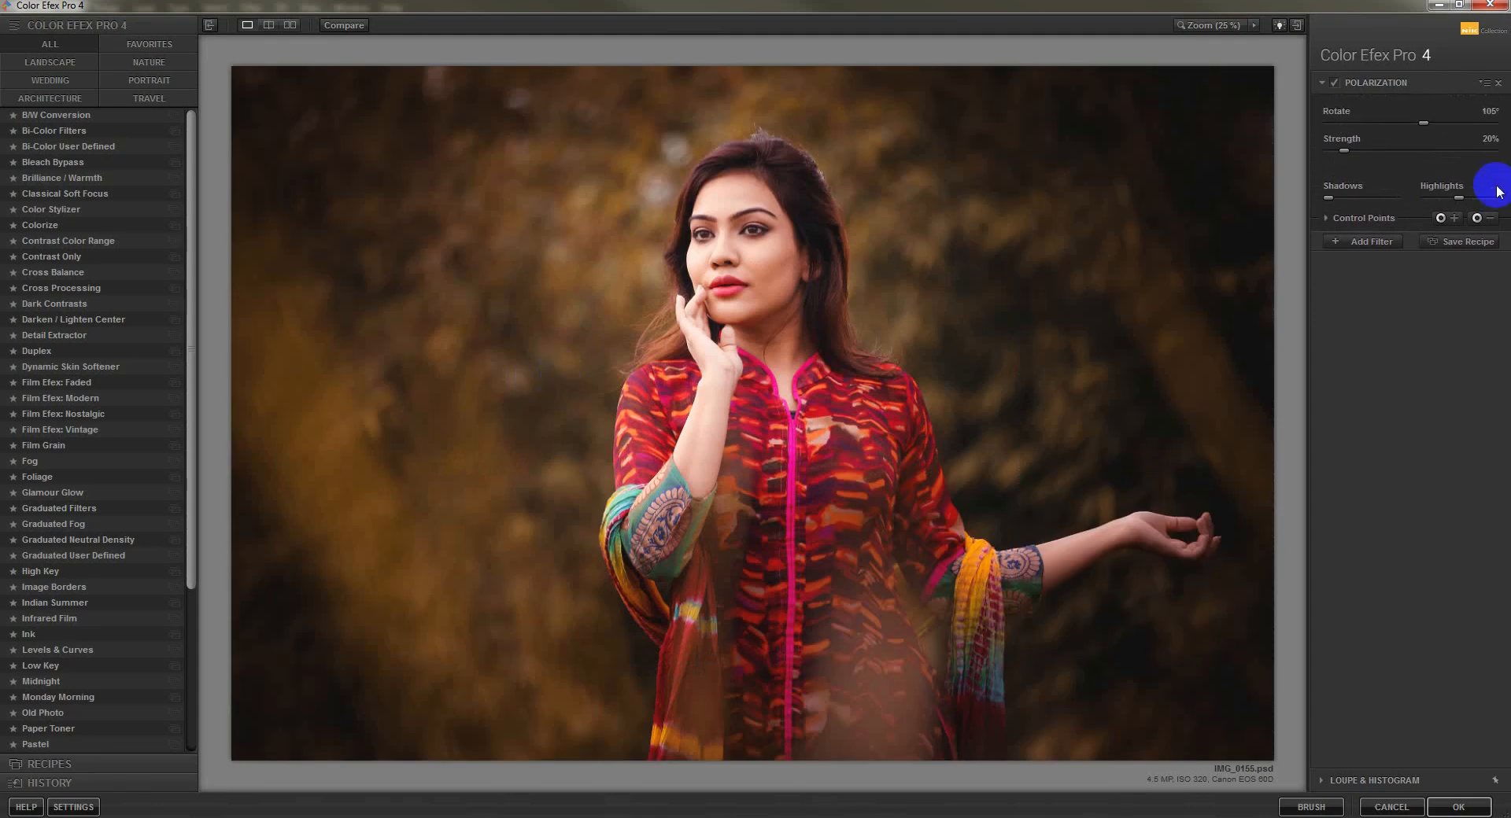
Preview the image with the Polarization filter off and on, and switch to the Foliage filter.
{"action": "left_click", "coordinate": [1335, 82]}
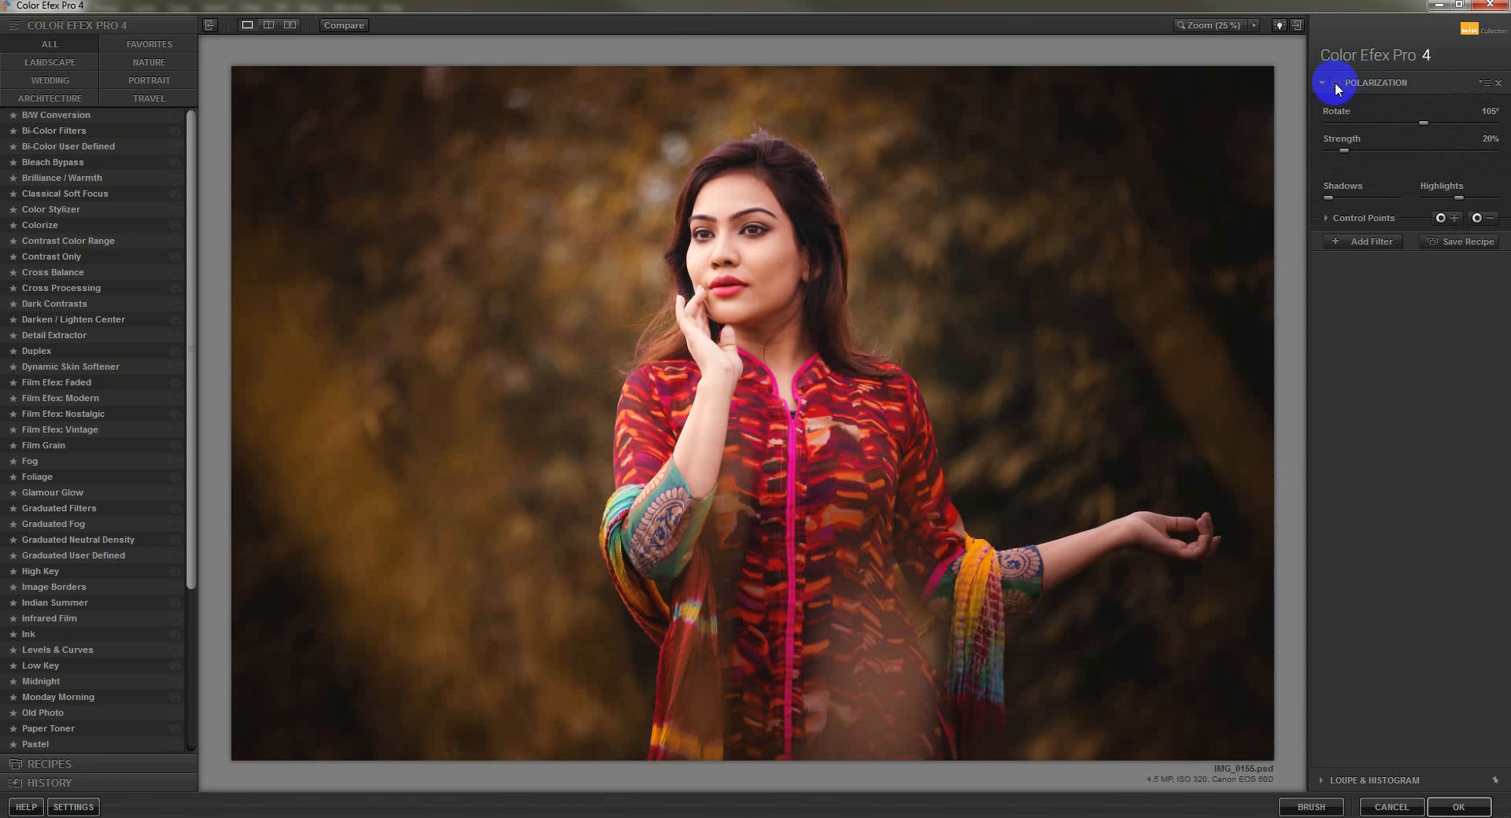
{"action": "left_click", "coordinate": [1335, 83]}
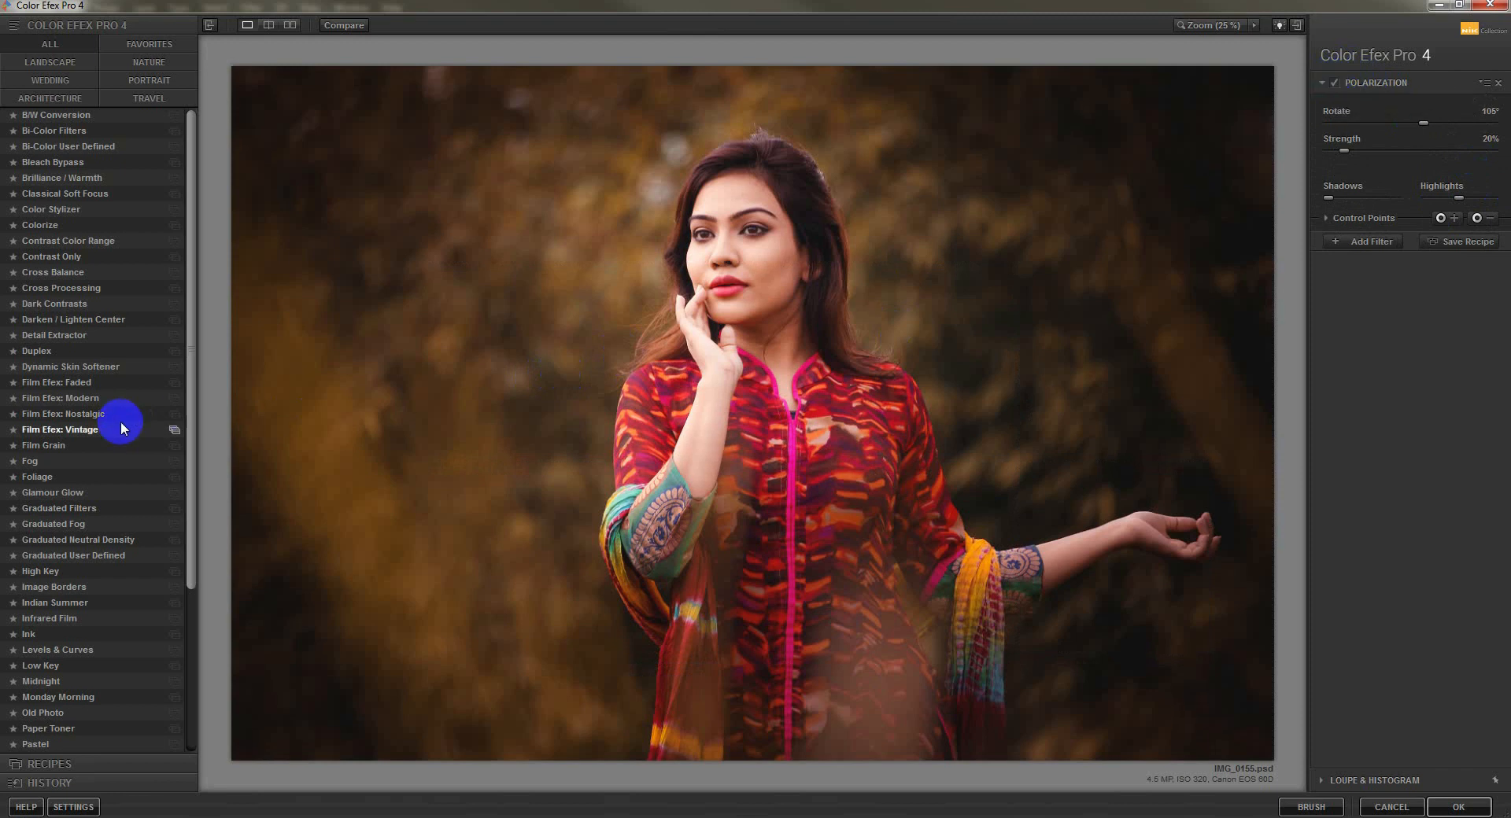
{"action": "left_click", "coordinate": [40, 482]}
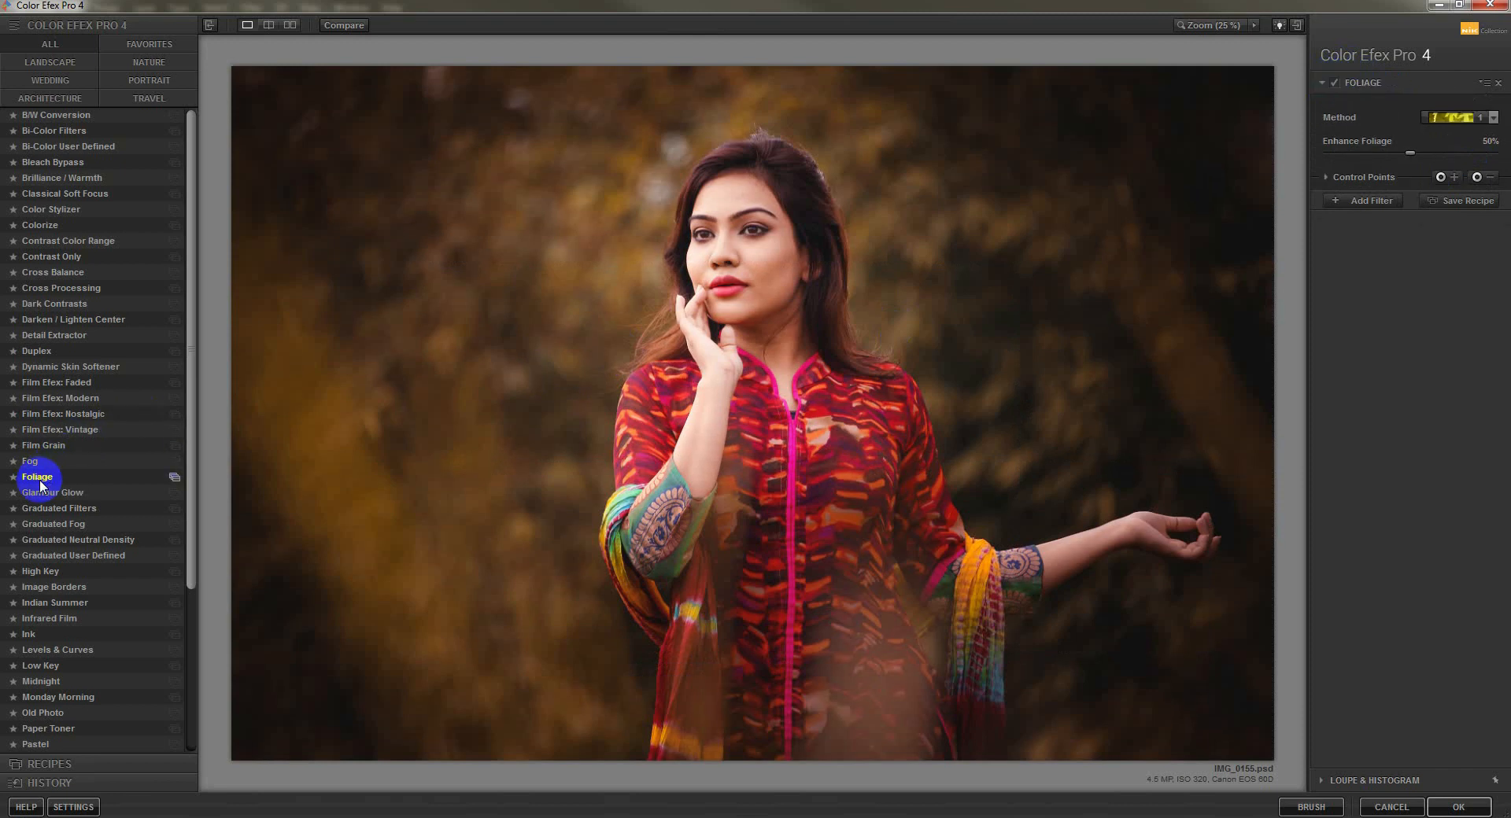
Keep the Foliage filter on method 1 and raise Enhance Foliage to 81%.
{"action": "left_click", "coordinate": [1464, 120]}
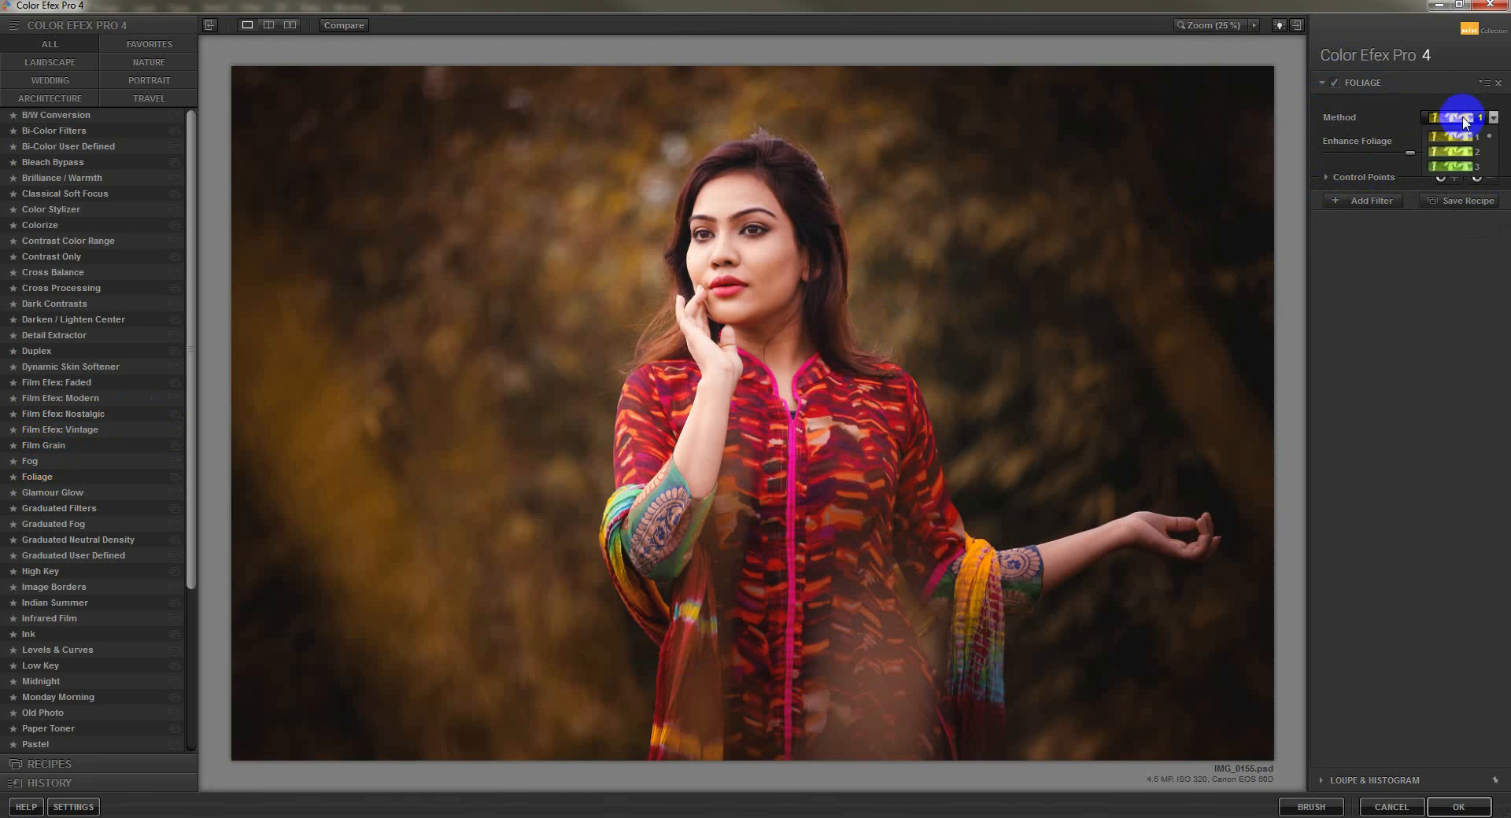
{"action": "left_click", "coordinate": [1463, 118]}
{"action": "left_click_drag", "start_coordinate": [1409, 154], "coordinate": [1457, 158]}
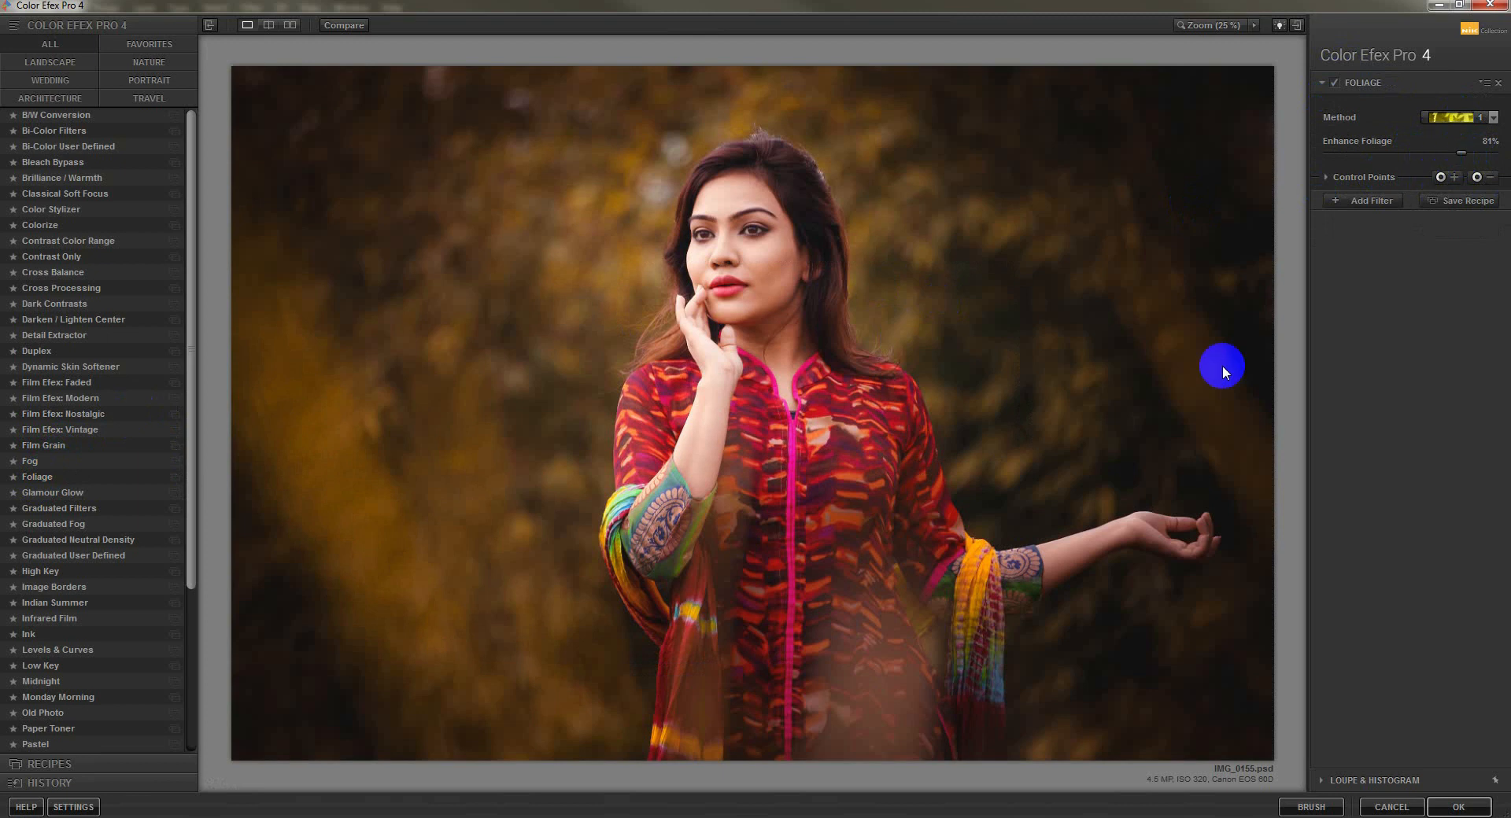
Stack a second filter, trying Cross Processing and Dark Contrasts before choosing Darken / Lighten Center, and preview it off and on.
{"action": "left_click", "coordinate": [1345, 201]}
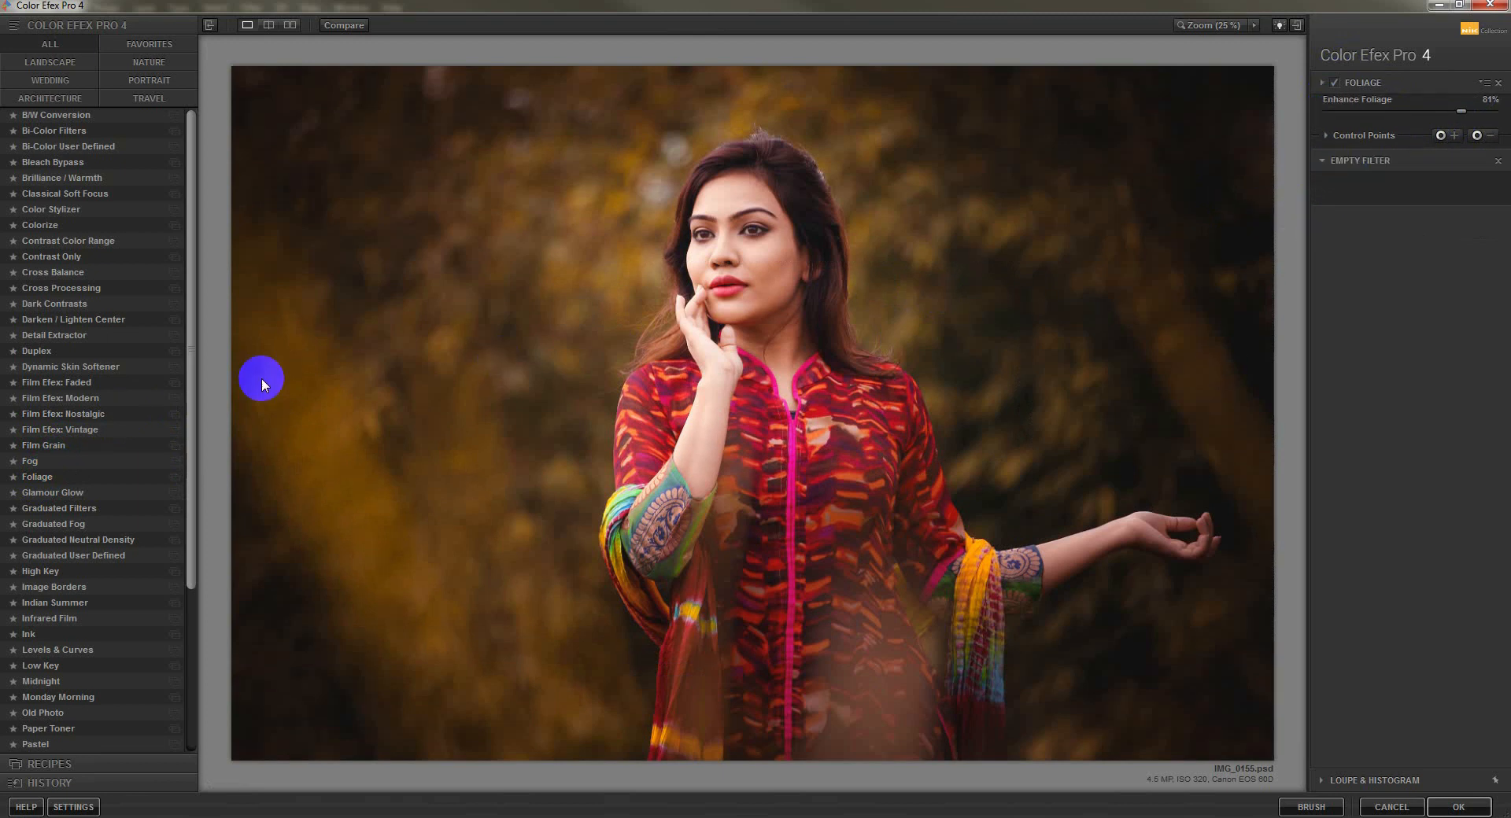
{"action": "left_click", "coordinate": [66, 289]}
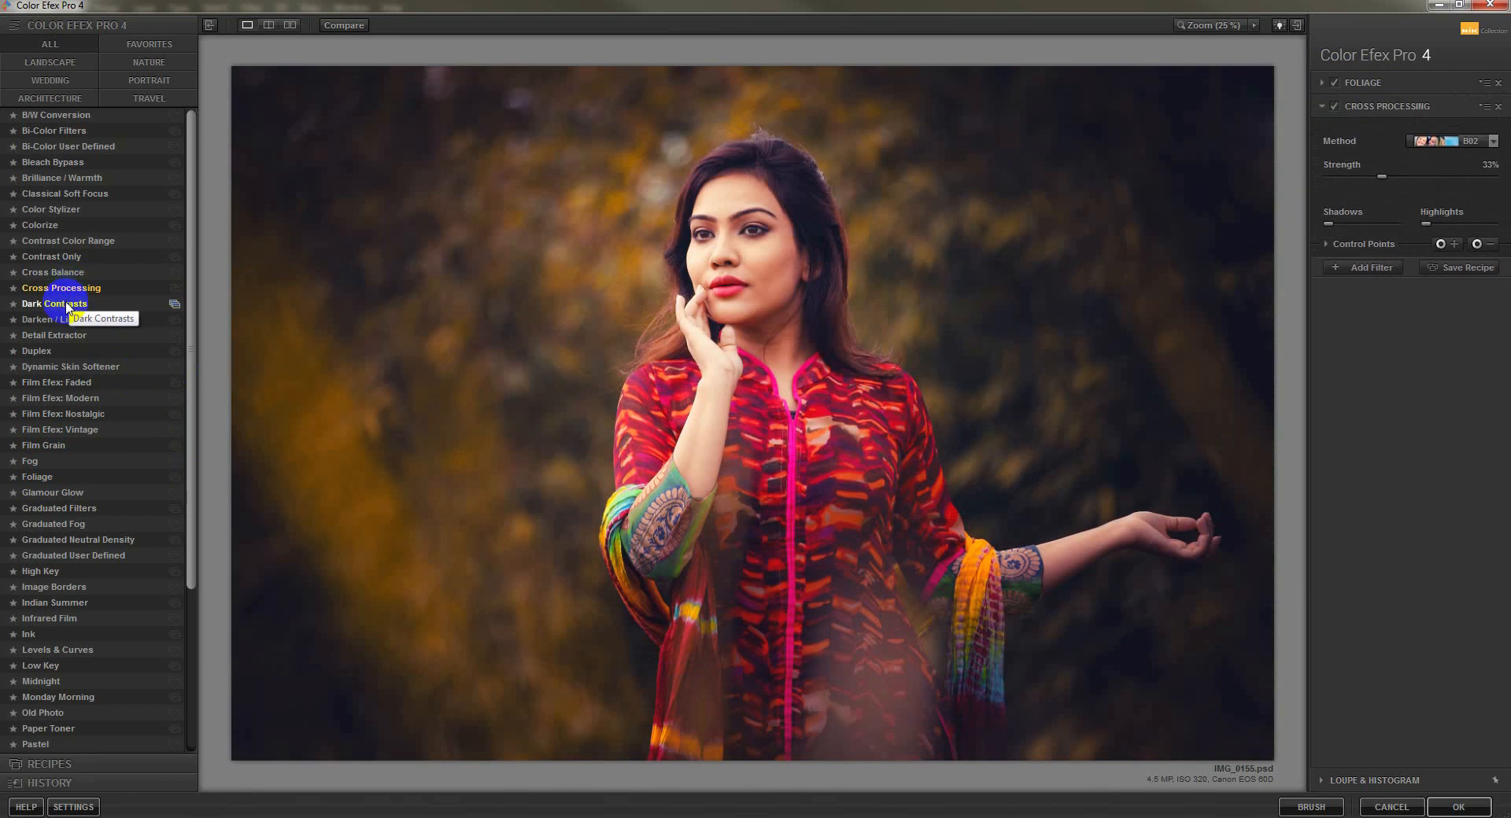
{"action": "left_click", "coordinate": [67, 306]}
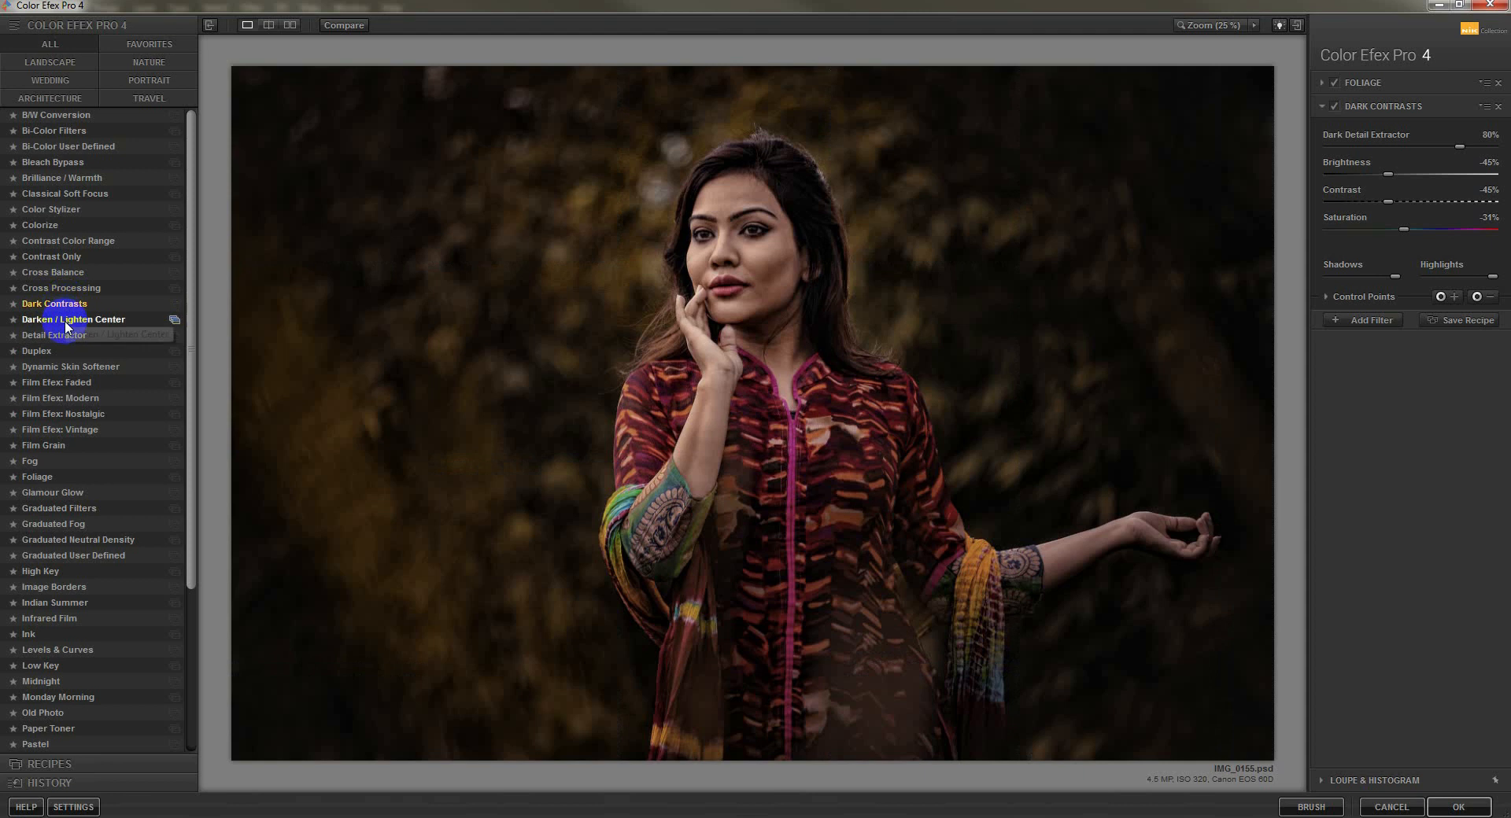
{"action": "left_click", "coordinate": [67, 323]}
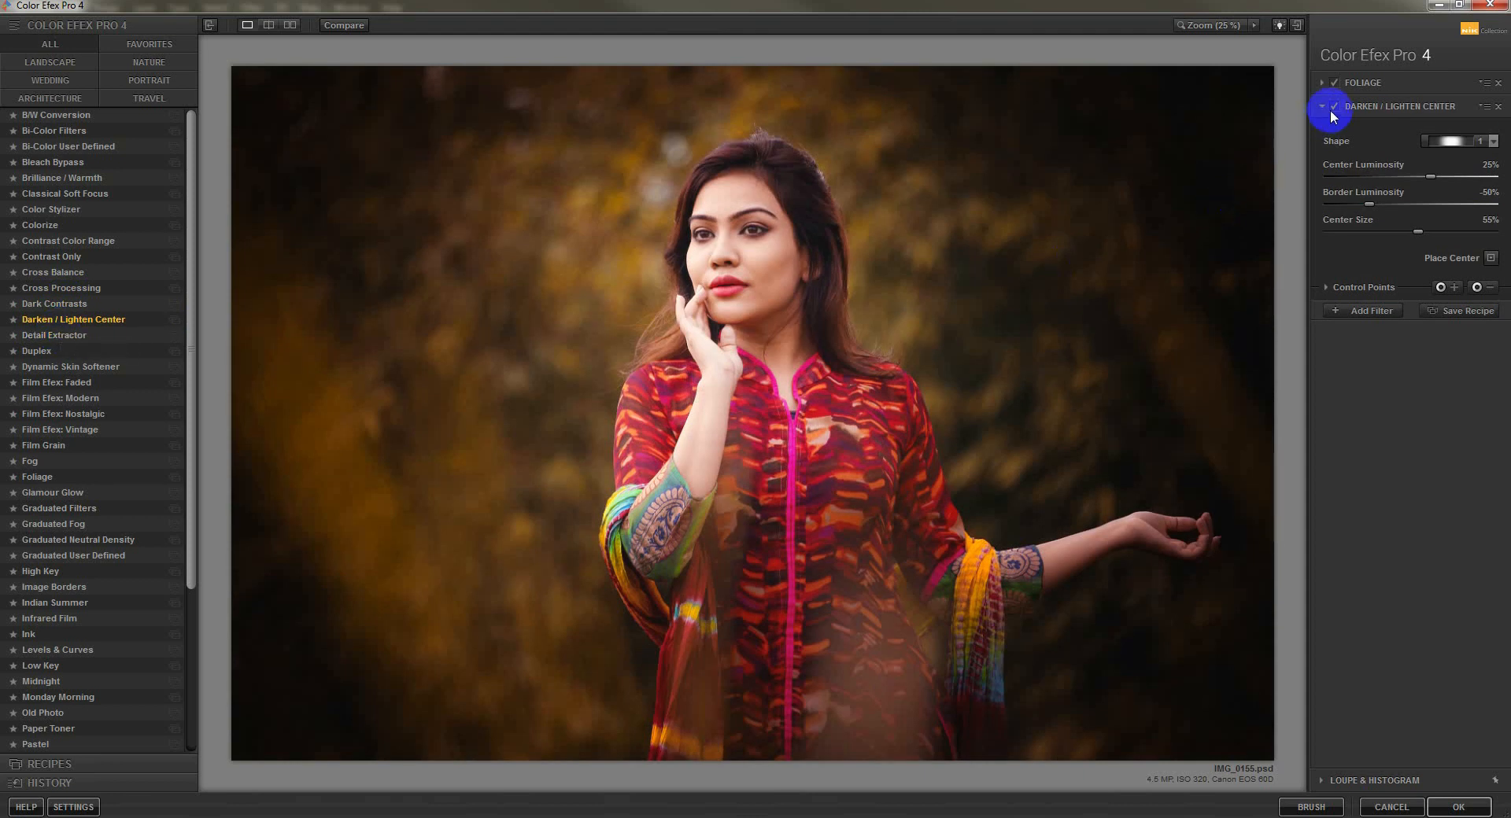
{"action": "left_click", "coordinate": [1333, 108]}
{"action": "left_click", "coordinate": [1333, 108]}
{"action": "left_click", "coordinate": [1333, 108]}
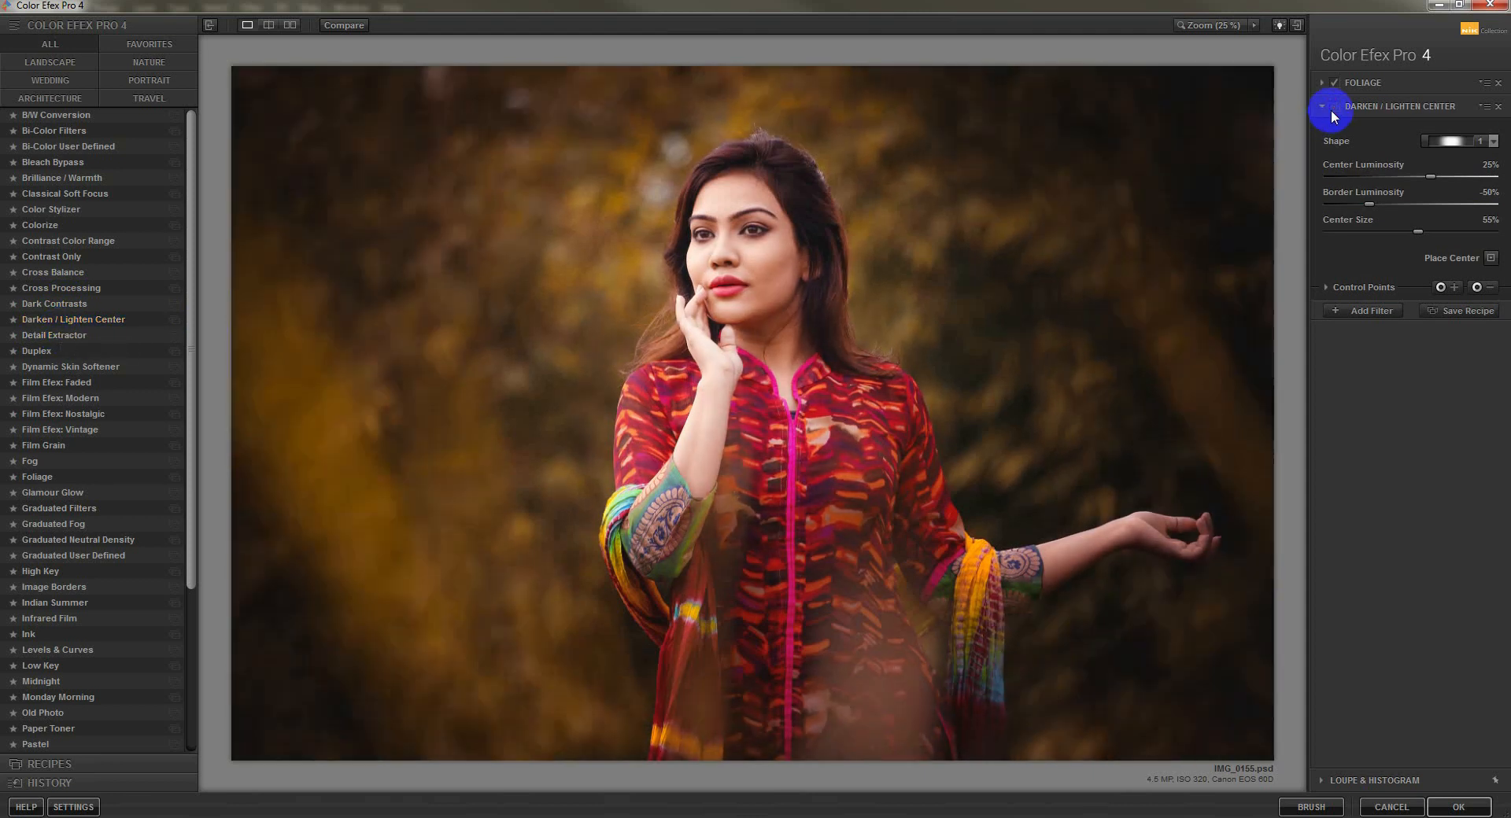
{"action": "left_click", "coordinate": [1332, 107]}
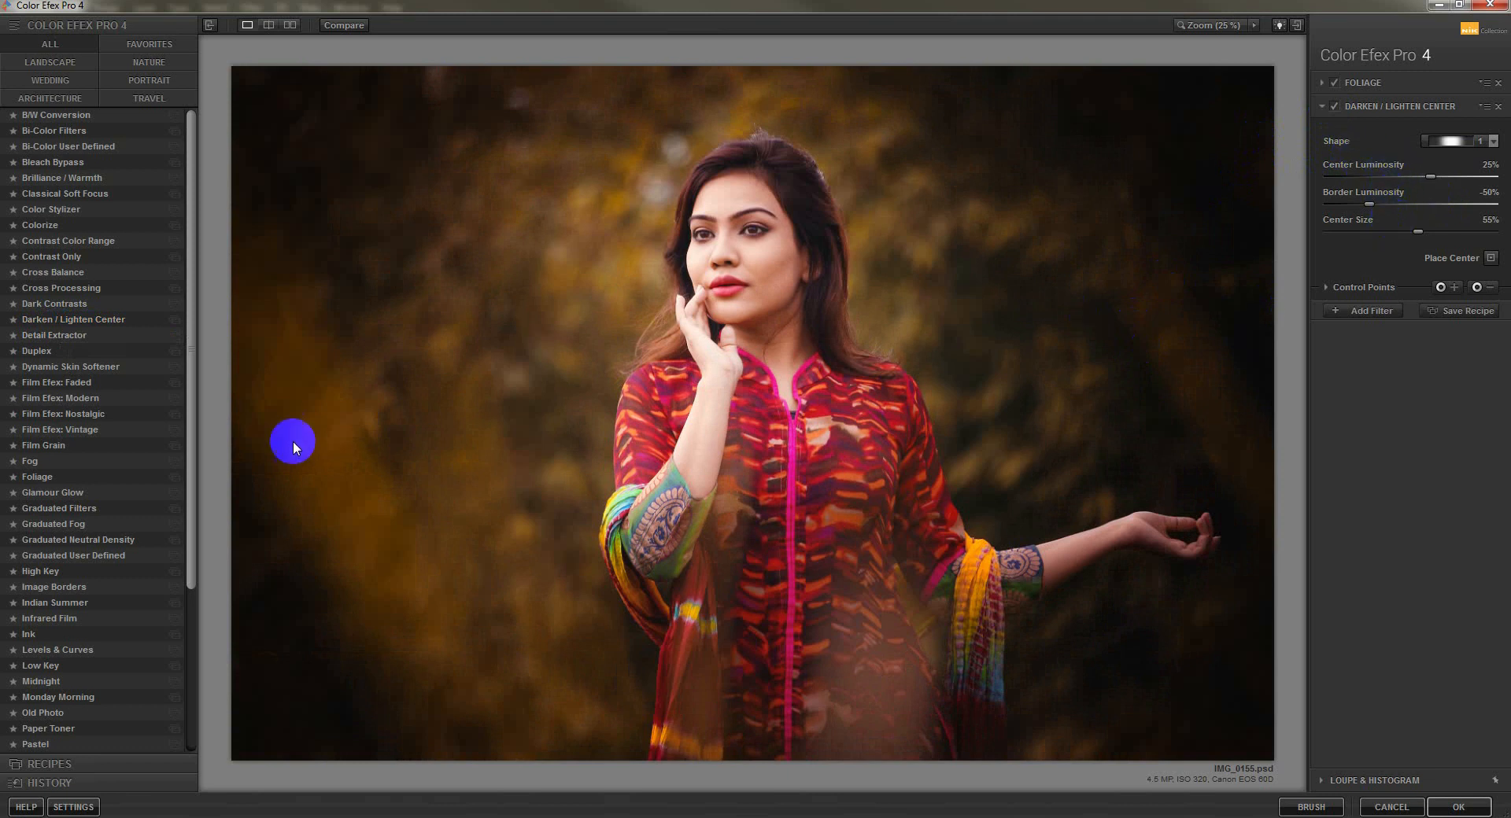
Try Indian Summer as a third filter, previewing its methods up to 4, and remove it from the stack.
{"action": "left_click", "coordinate": [1365, 311]}
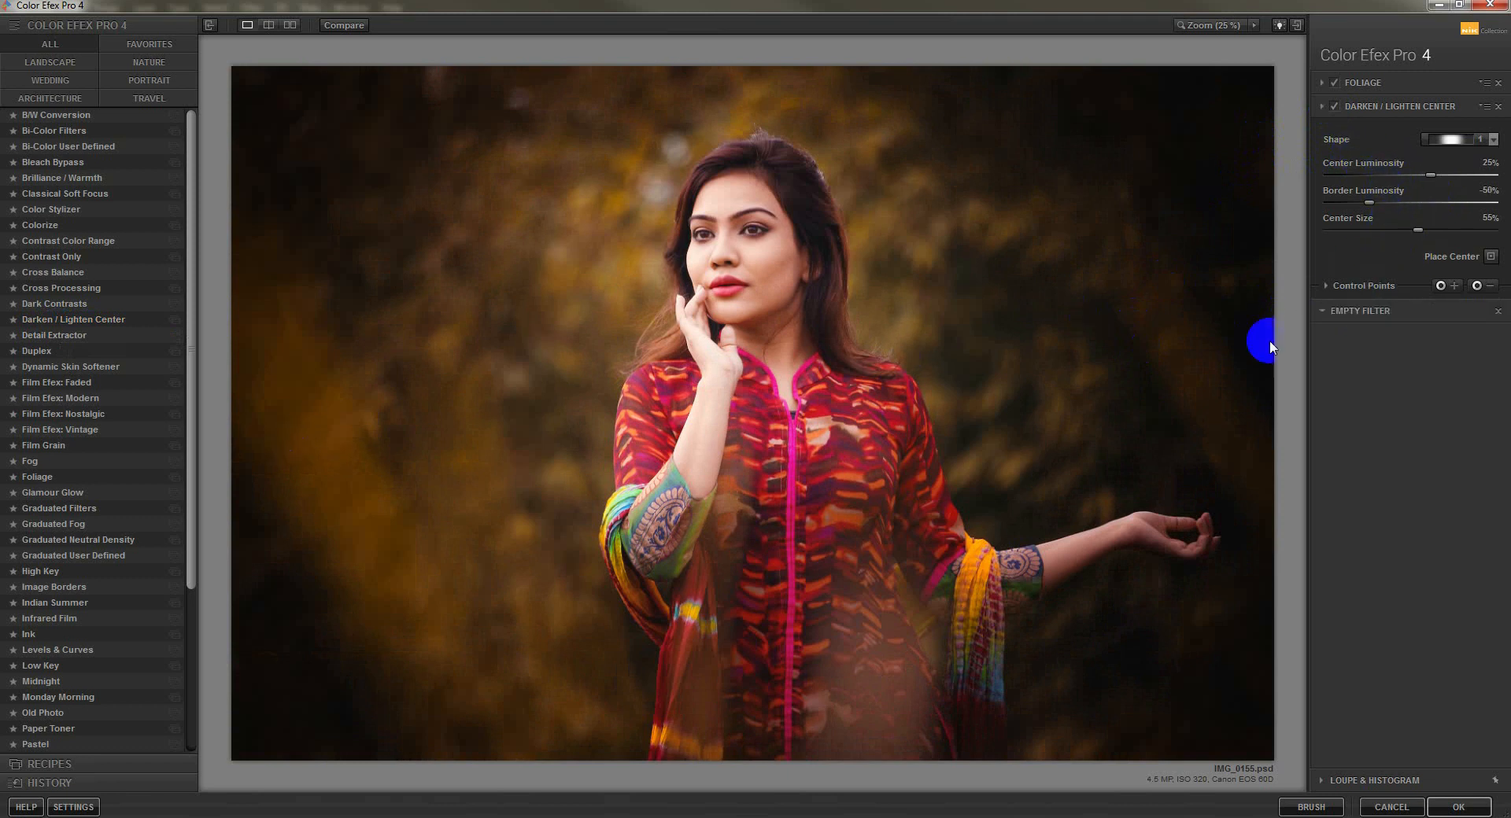
{"action": "left_click", "coordinate": [68, 604]}
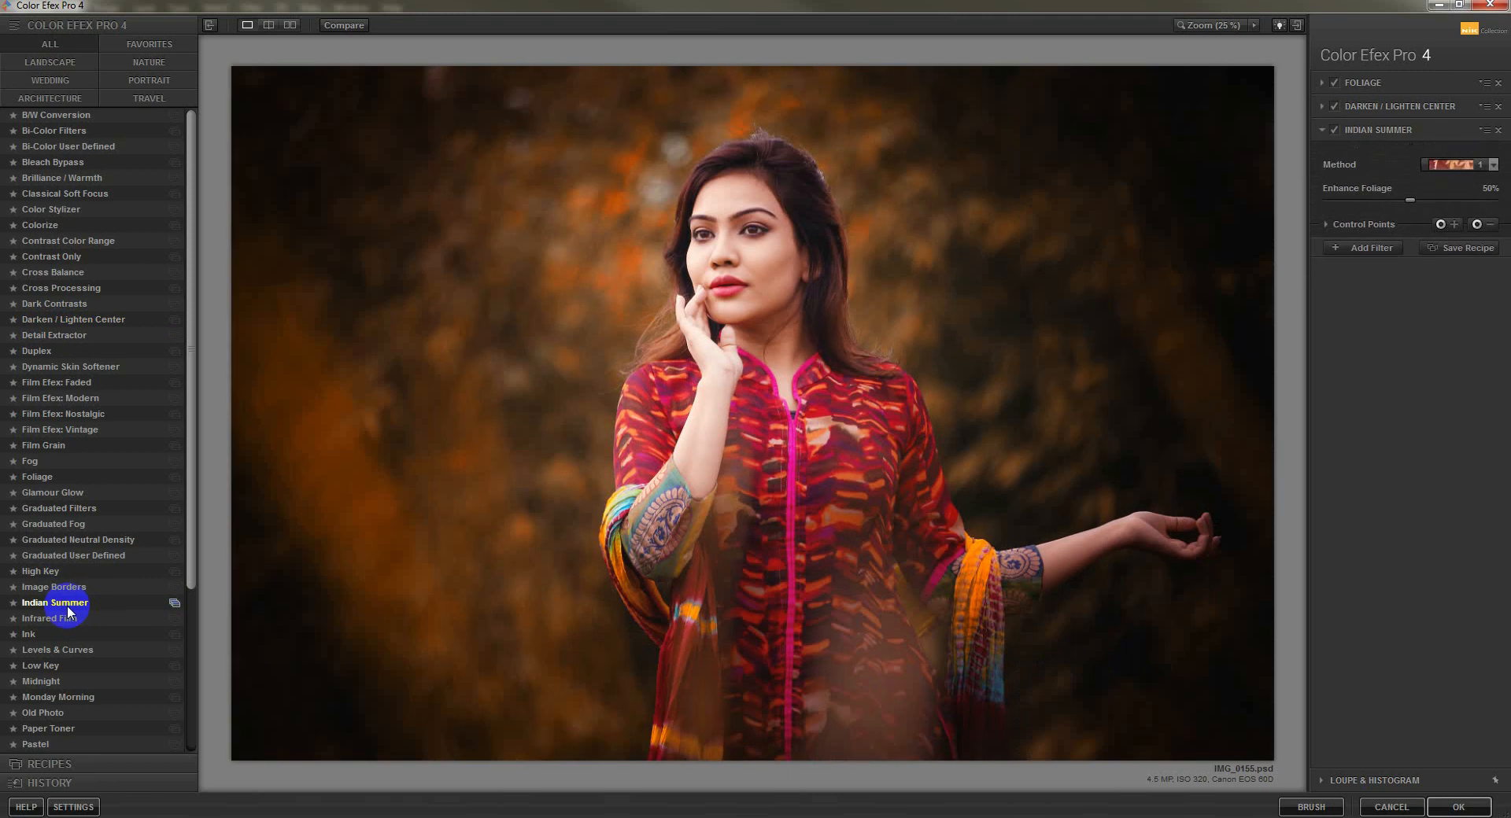
{"action": "left_click", "coordinate": [1430, 174]}
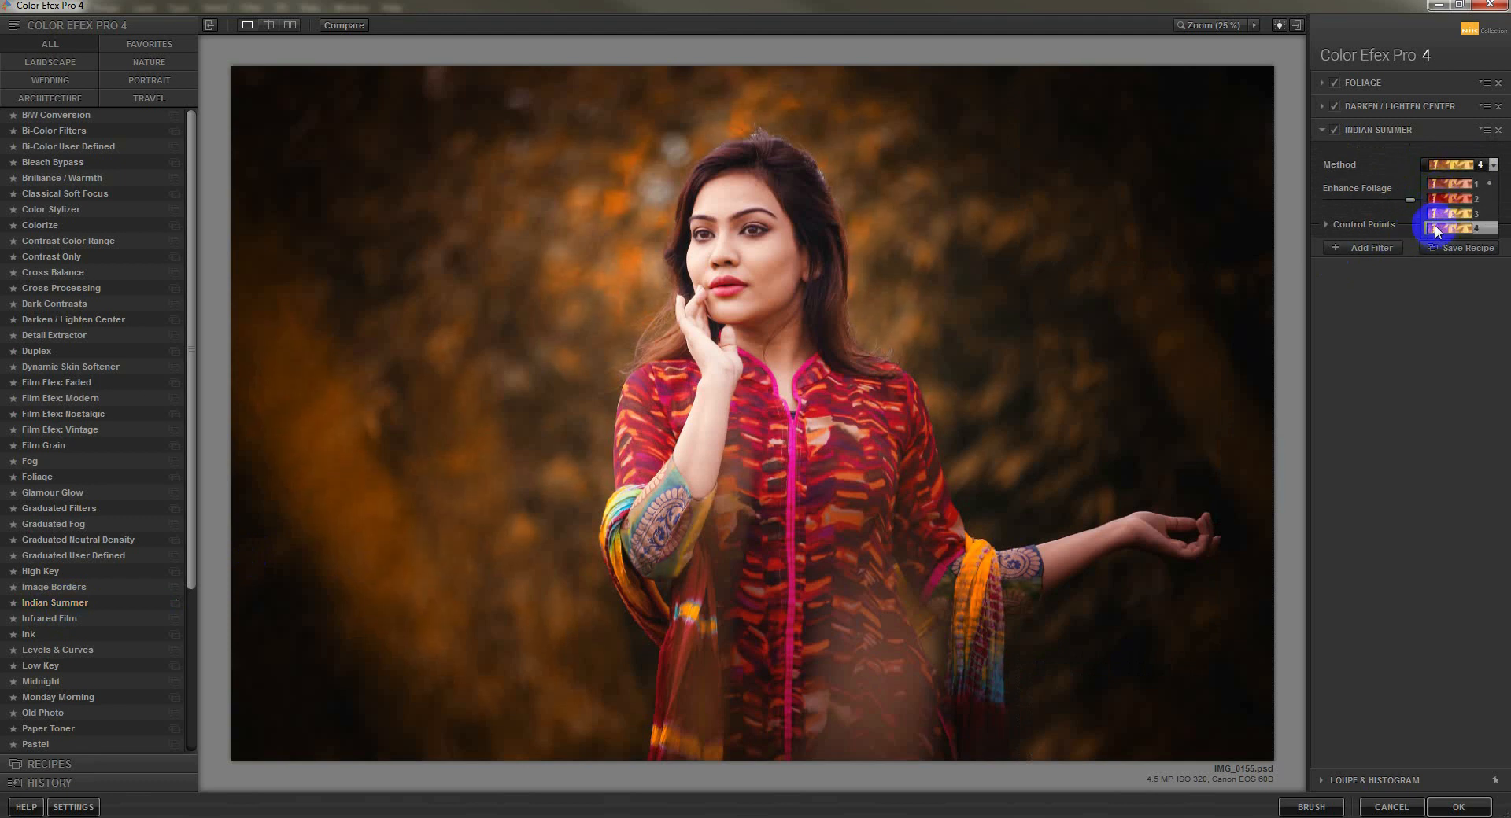
{"action": "left_click", "coordinate": [1334, 130]}
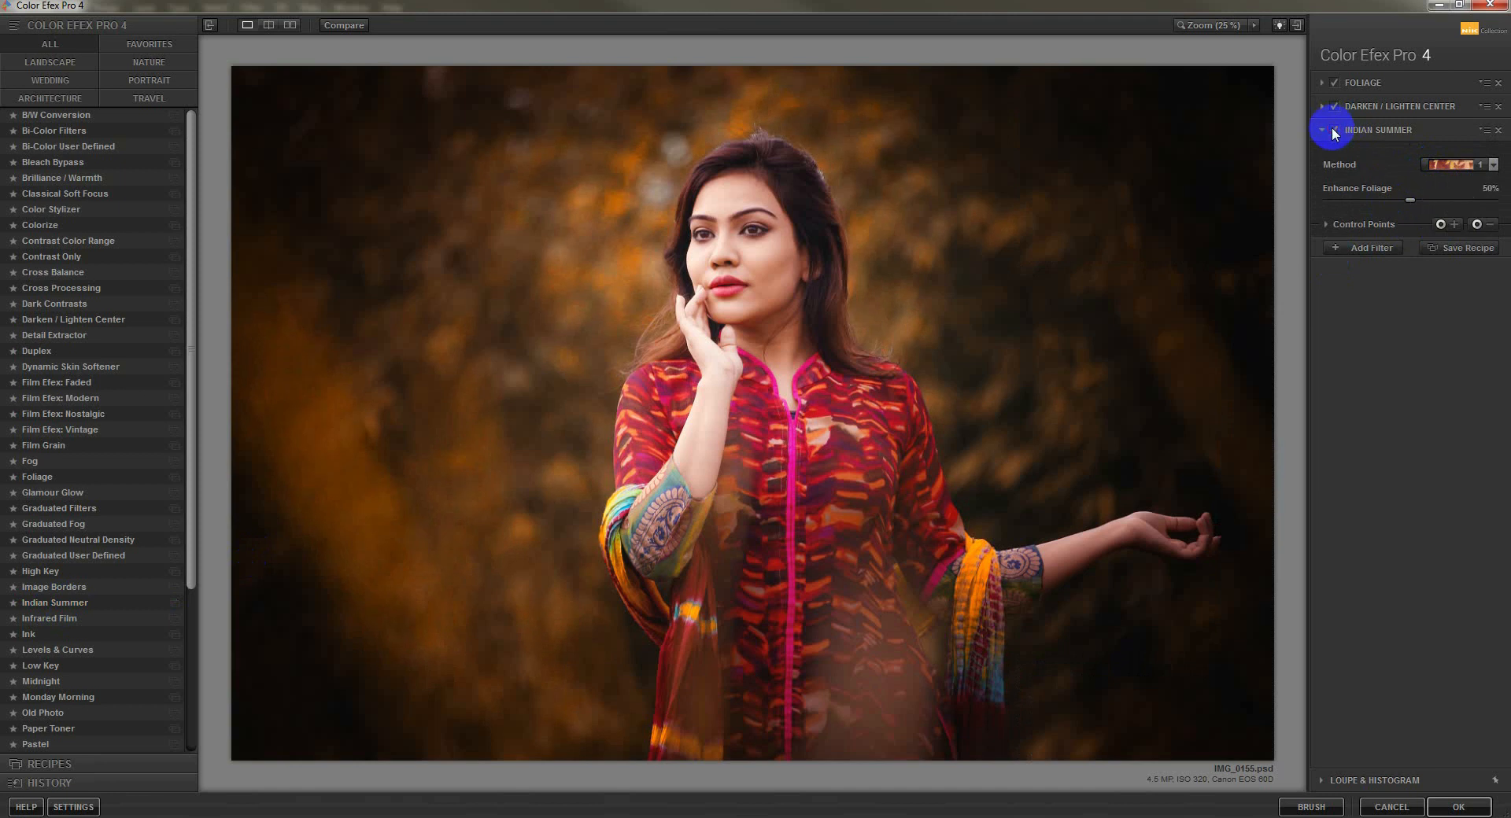
{"action": "left_click", "coordinate": [1497, 130]}
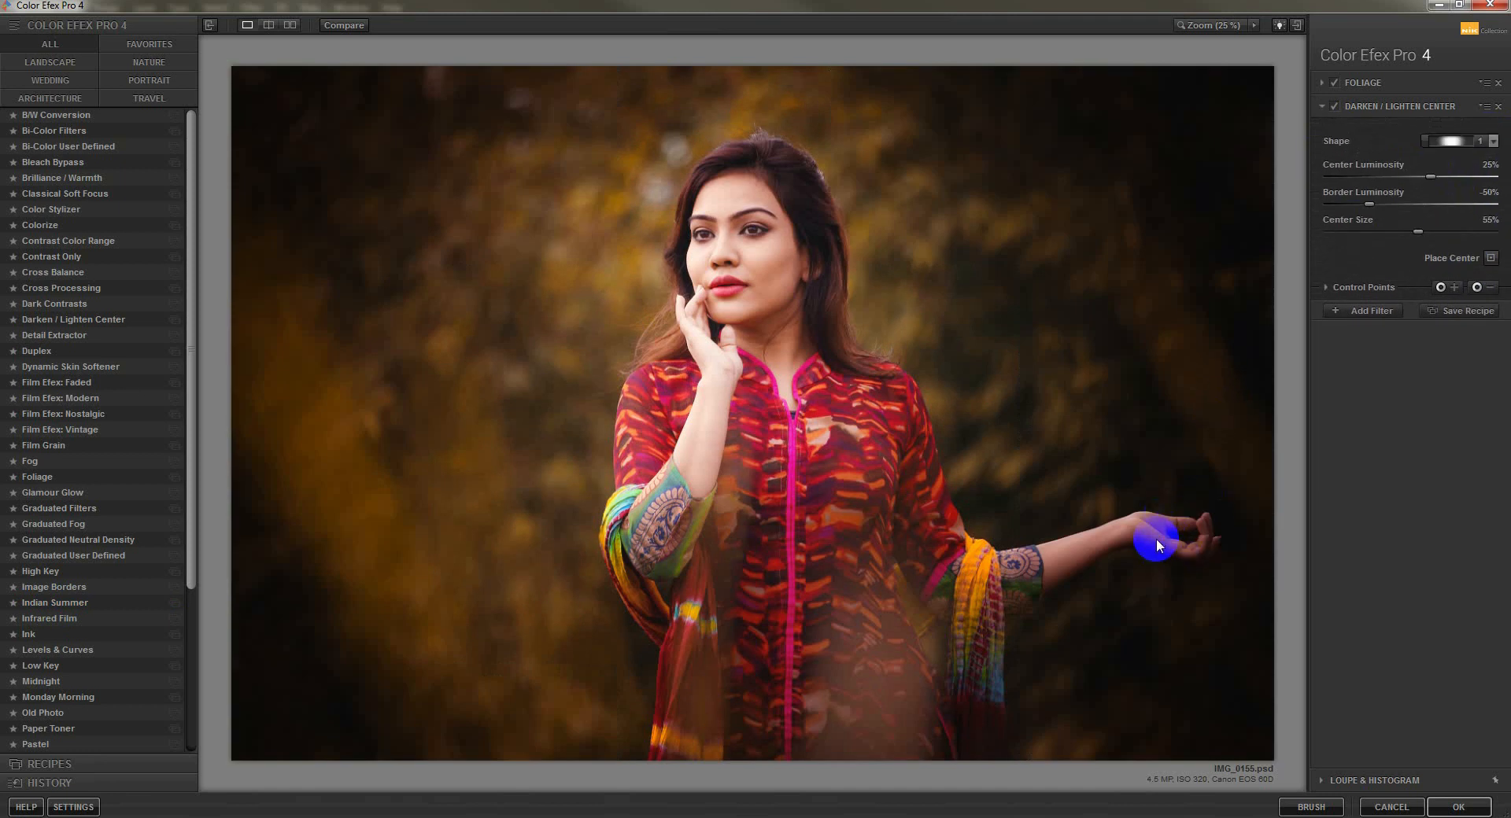
Apply the Foliage and Darken / Lighten Center filters, and compare the portrait by repeatedly hiding and reshowing the Color Efex Pro 4 layer.
{"action": "left_click", "coordinate": [1455, 807]}
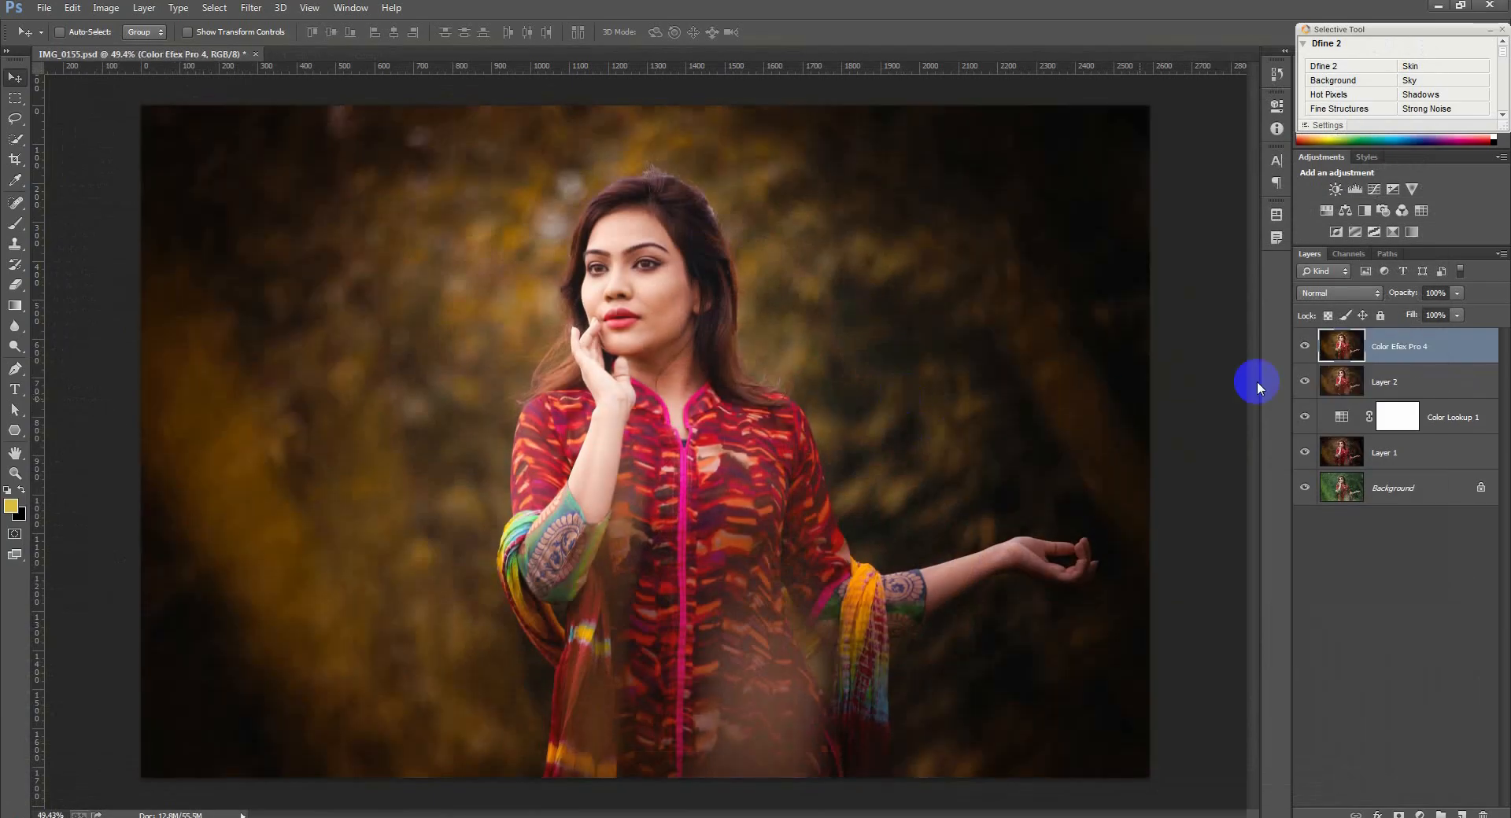
{"action": "left_click", "coordinate": [1303, 344]}
{"action": "left_click", "coordinate": [1305, 344]}
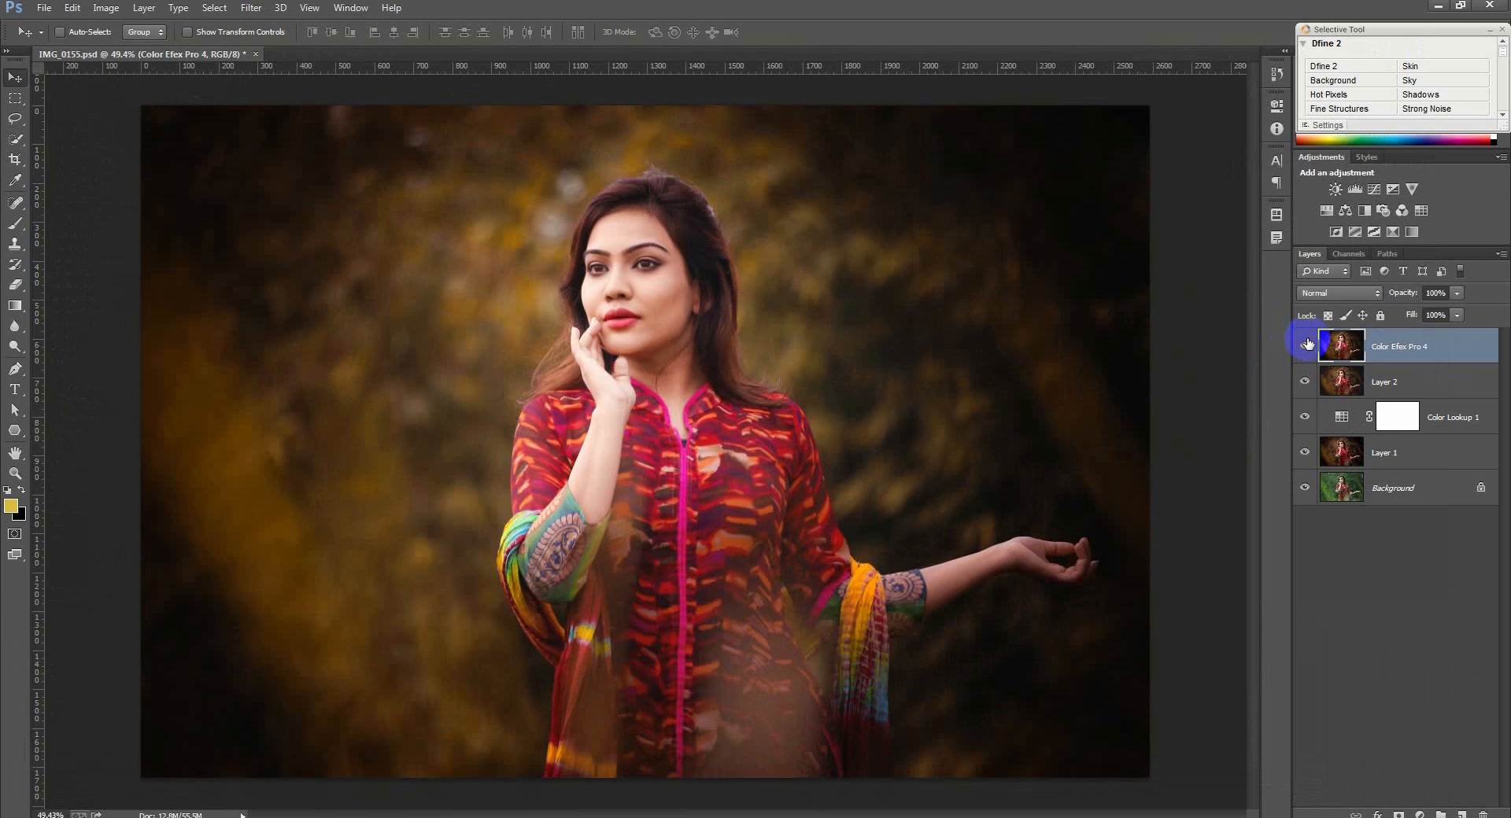
{"action": "left_click", "coordinate": [1304, 344]}
{"action": "left_click", "coordinate": [1304, 344]}
{"action": "left_click", "coordinate": [1305, 344]}
{"action": "left_click", "coordinate": [1306, 343]}
Reduce the Color Efex Pro 4 layer's opacity to 50% and save IMG_0155.psd.
{"action": "key", "text": "5"}
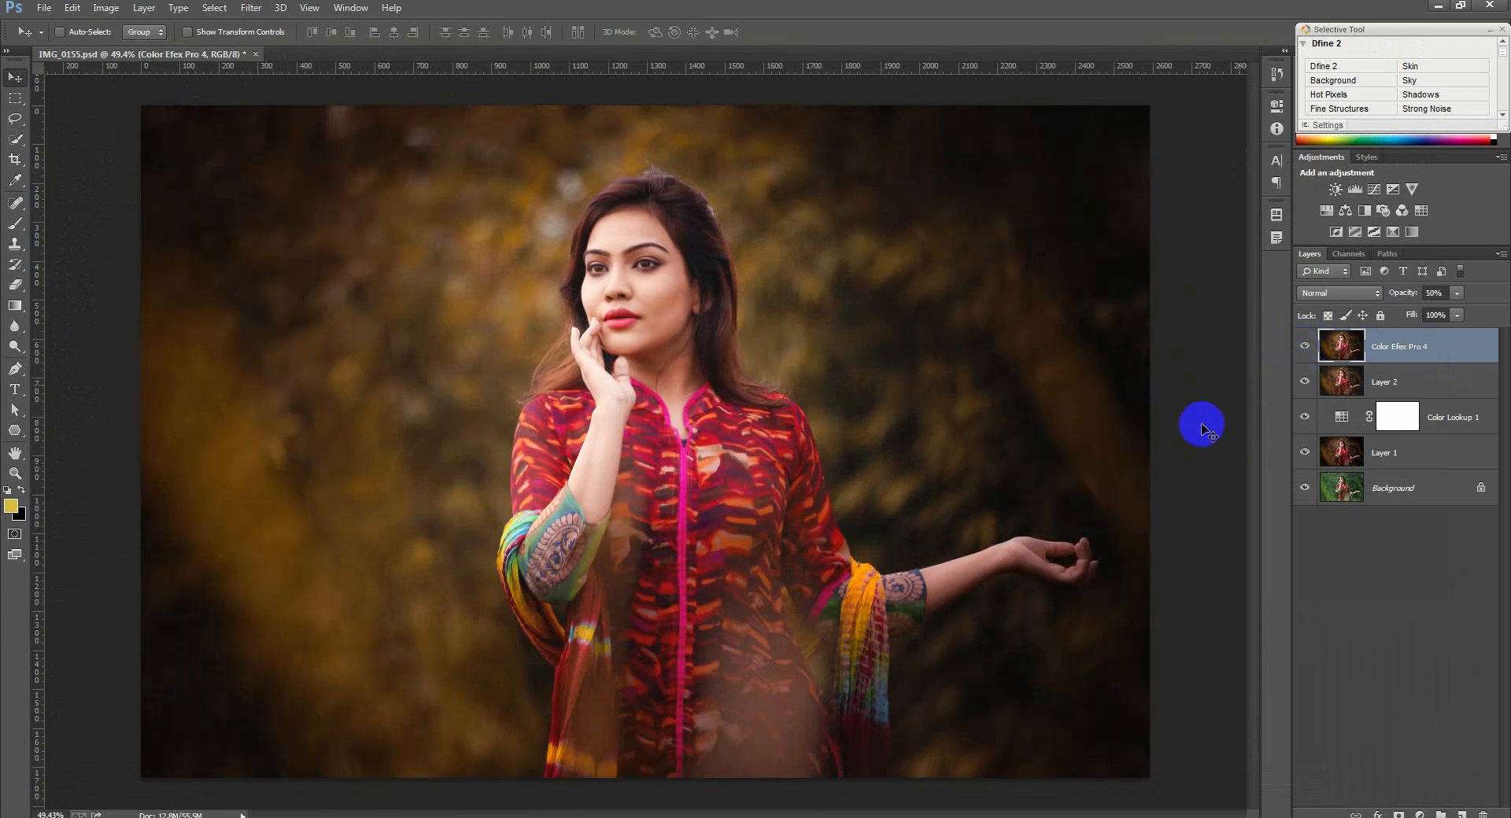
{"action": "key", "text": "ctrl+s"}
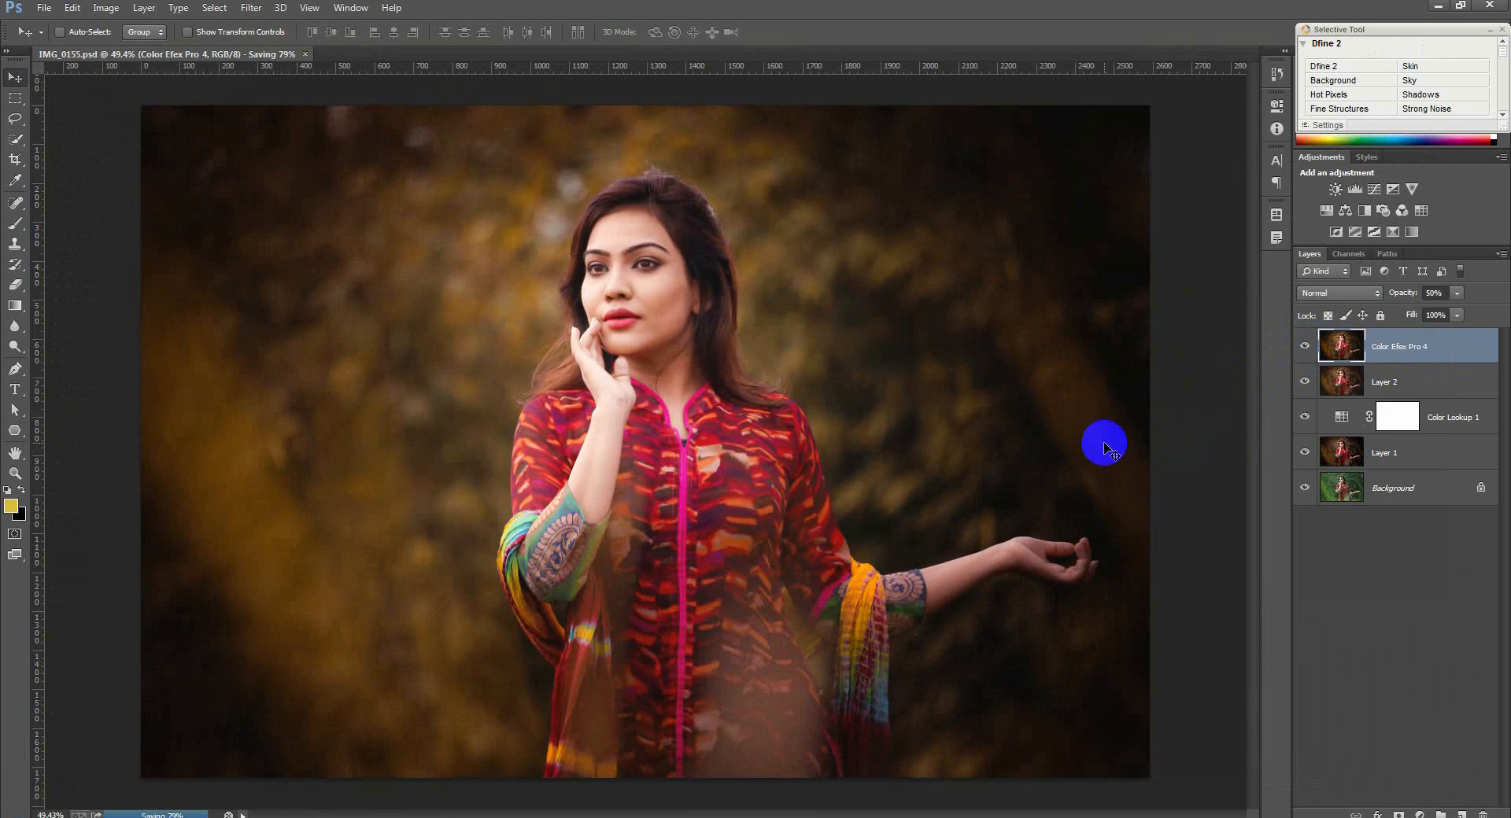